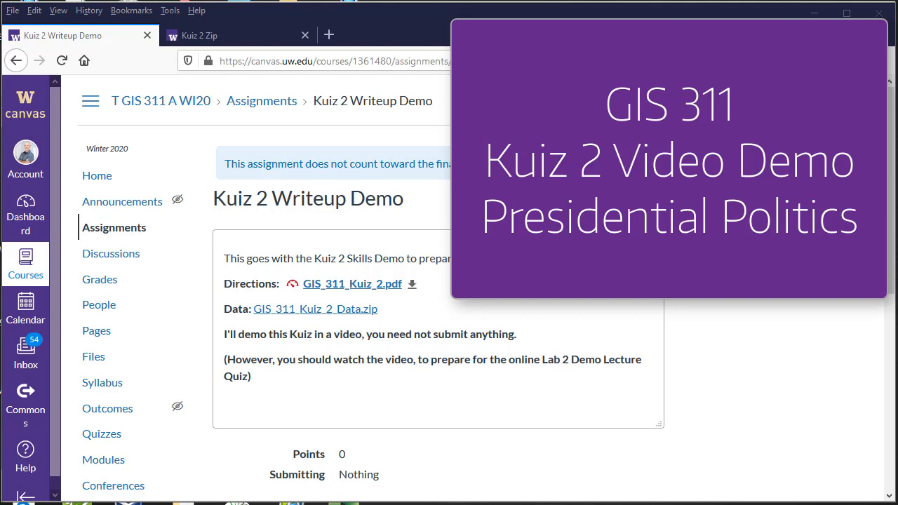
Step: Look over the Kuiz 2 Zip and Kuiz 2 Writeup Demo assignment pages, ending on the writeup page
{"action": "left_click", "coordinate": [217, 36]}
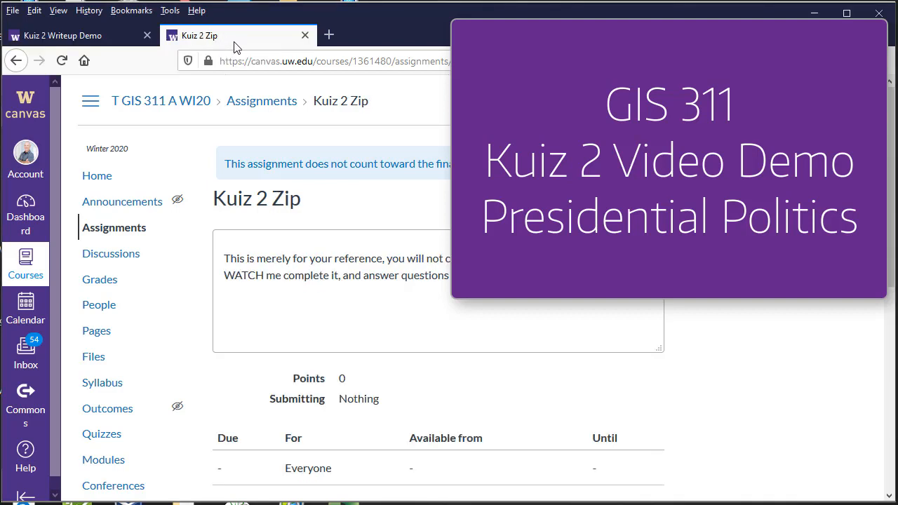
{"action": "left_click", "coordinate": [88, 39]}
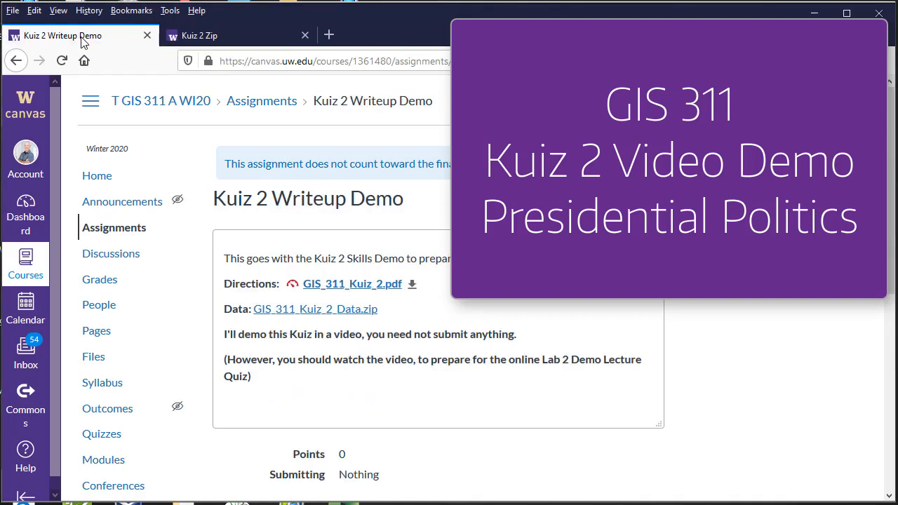
{"action": "left_click", "coordinate": [223, 36]}
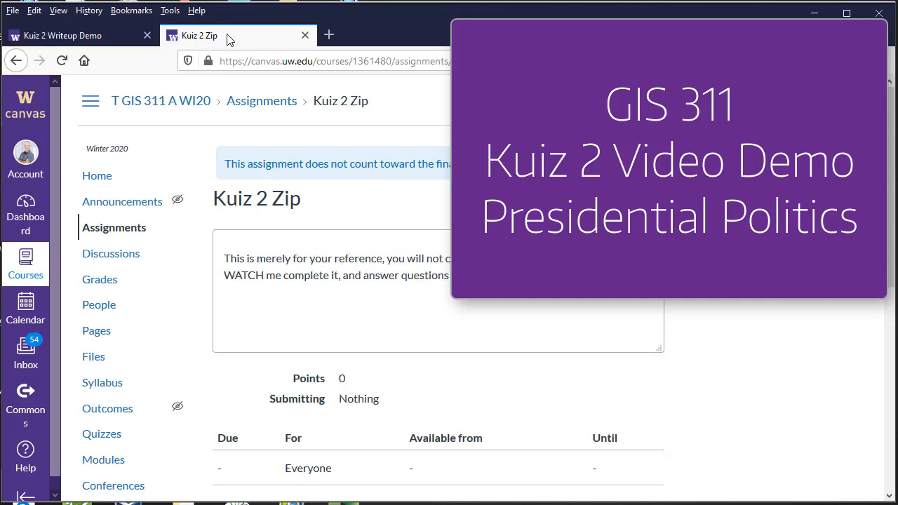
{"action": "left_click", "coordinate": [101, 41]}
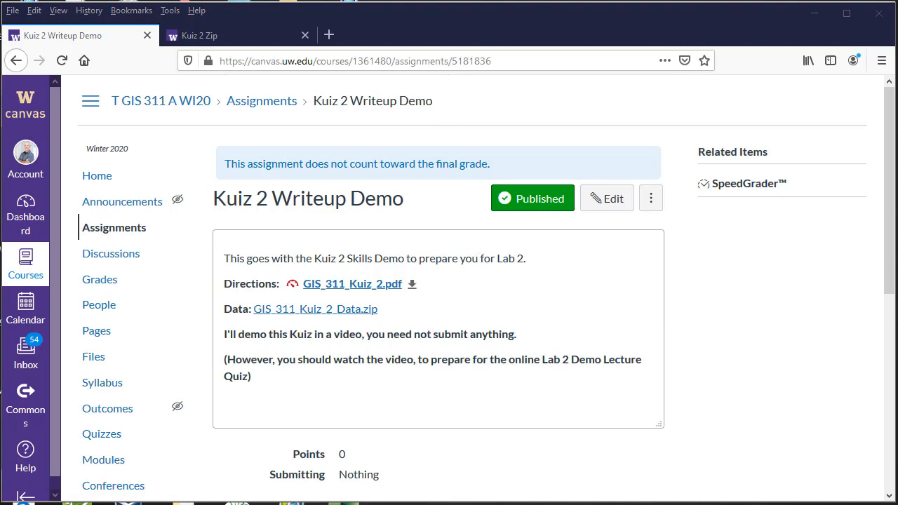
Step: Switch to ArcMap and create a folder named GIS_311_WI_2020_Directory on the F: drive
{"action": "key", "text": "alt+Tab"}
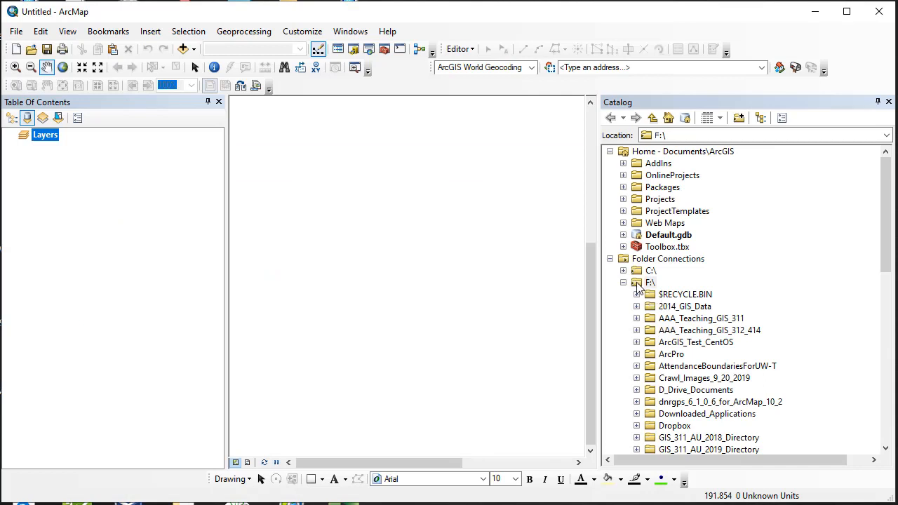
{"action": "scroll", "coordinate": [638, 289], "scroll_direction": "down", "scroll_amount": 1}
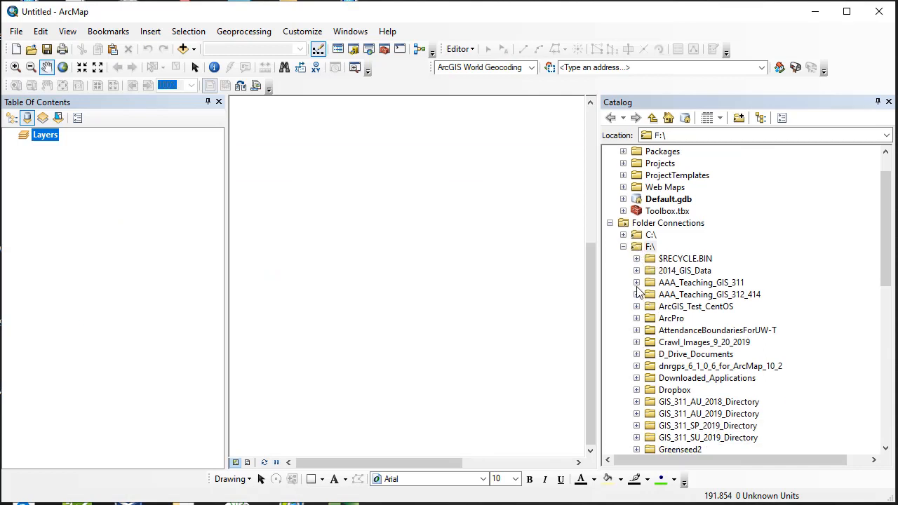
{"action": "right_click", "coordinate": [639, 251]}
{"action": "mouse_move", "coordinate": [672, 335]}
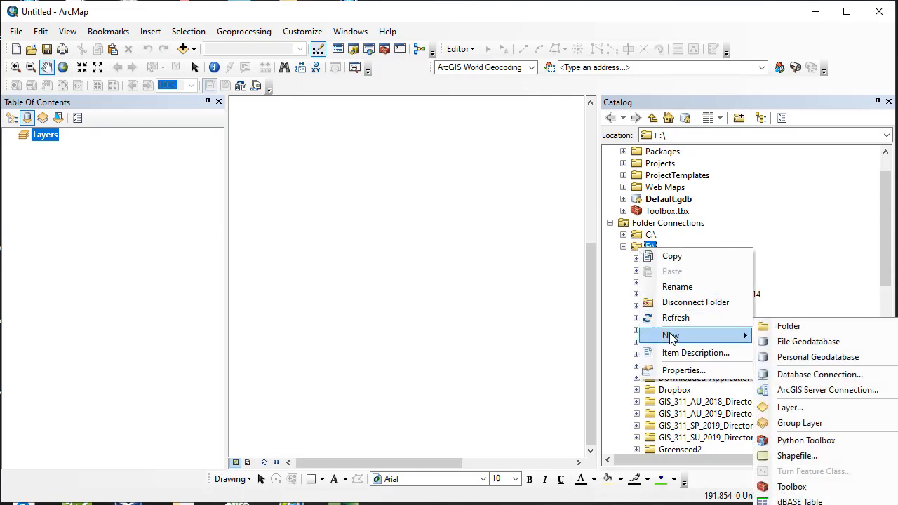
{"action": "left_click", "coordinate": [780, 327]}
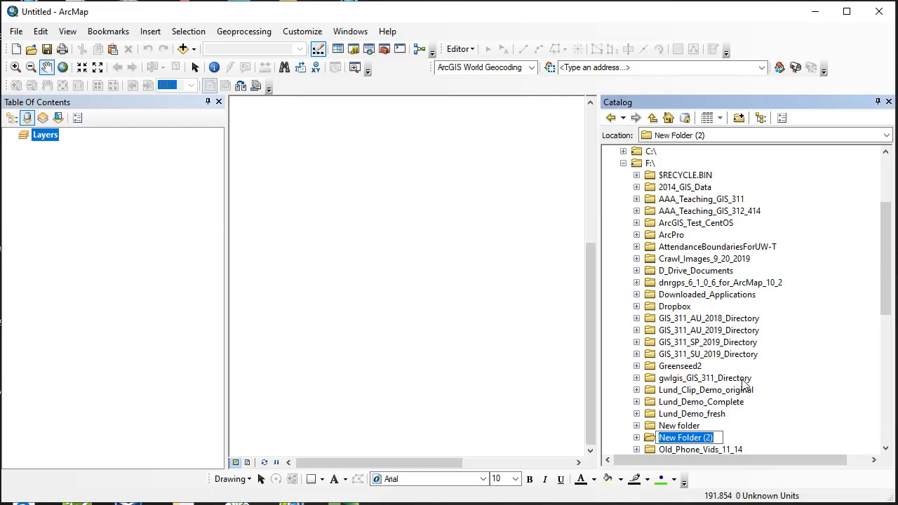
{"action": "scroll", "coordinate": [715, 267], "scroll_direction": "down", "scroll_amount": 5}
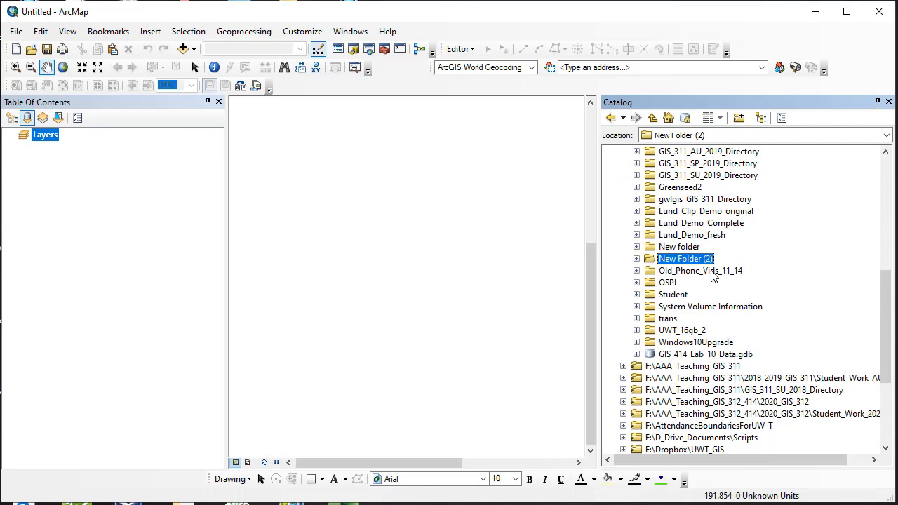
{"action": "key", "text": "g"}
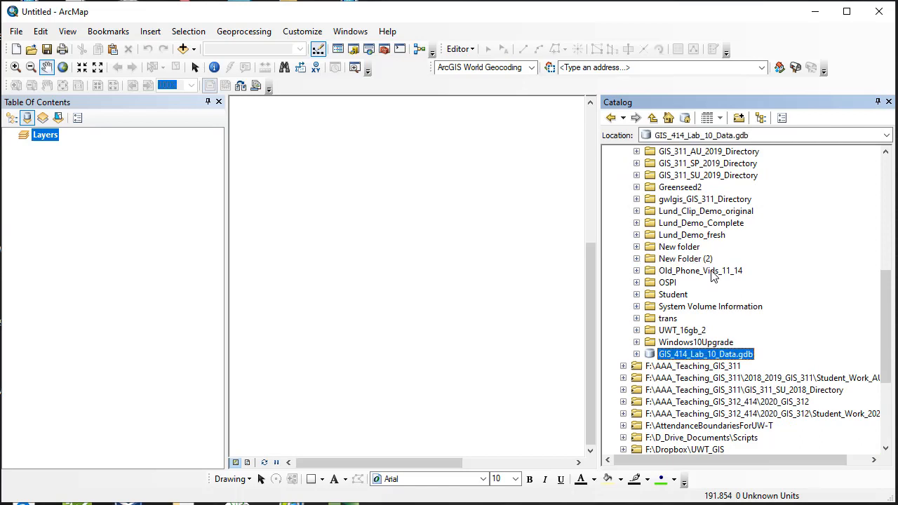
{"action": "key", "text": "g"}
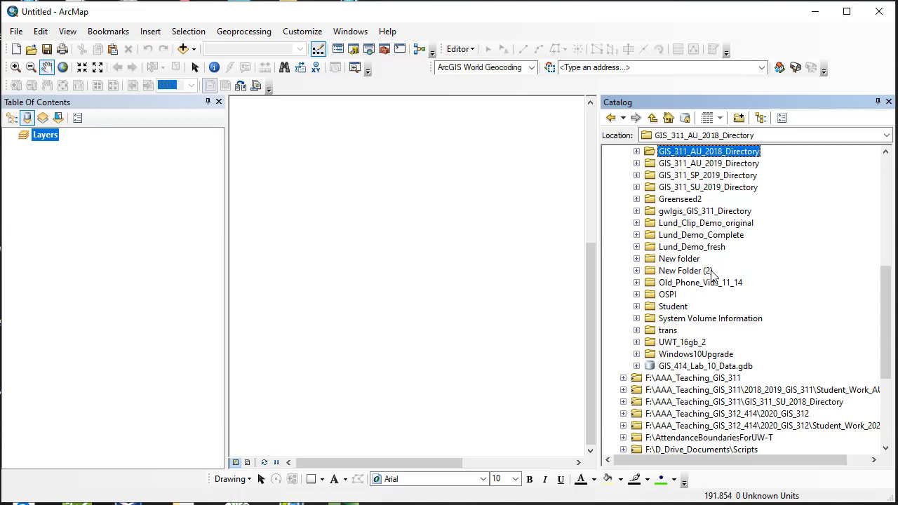
{"action": "scroll", "coordinate": [718, 242], "scroll_direction": "up", "scroll_amount": 4}
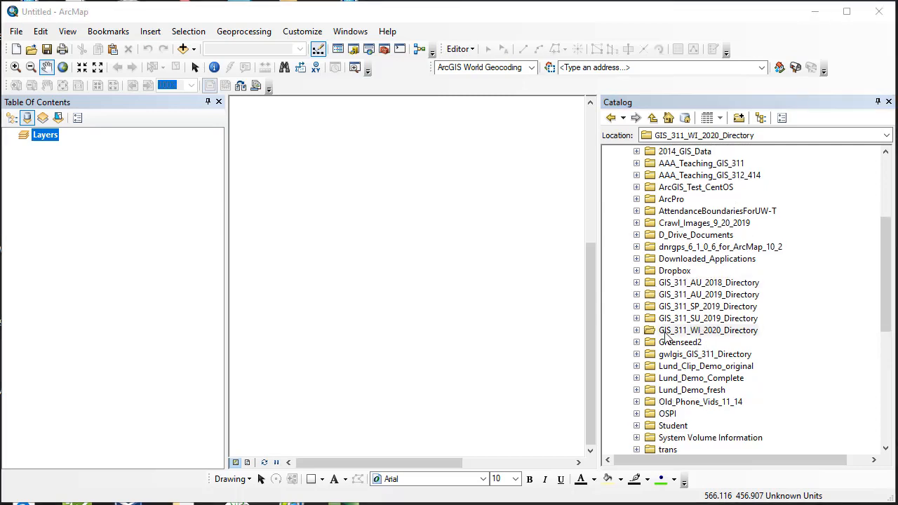
Step: Create a folder named Kuiz_2 inside GIS_311_Kuizzes in the GIS_311_WI_2020_Directory folder
{"action": "left_click", "coordinate": [636, 330]}
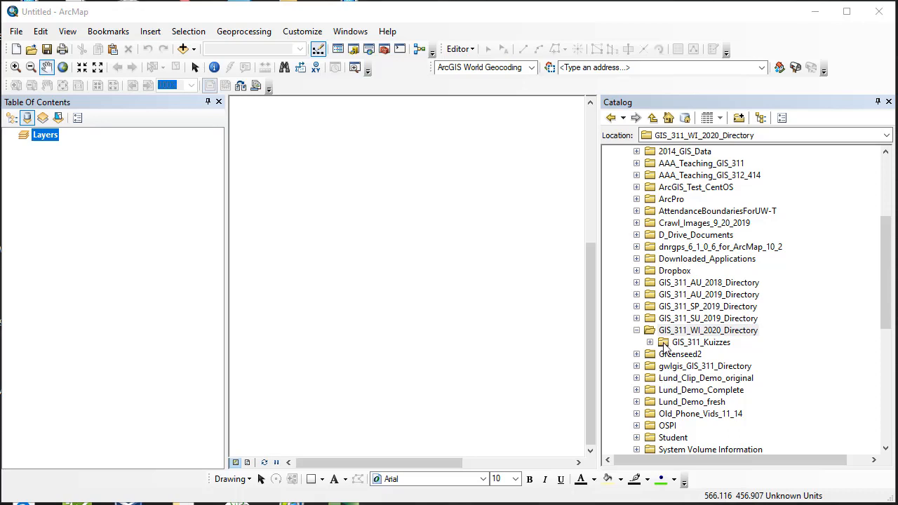
{"action": "right_click", "coordinate": [664, 346]}
{"action": "mouse_move", "coordinate": [700, 432]}
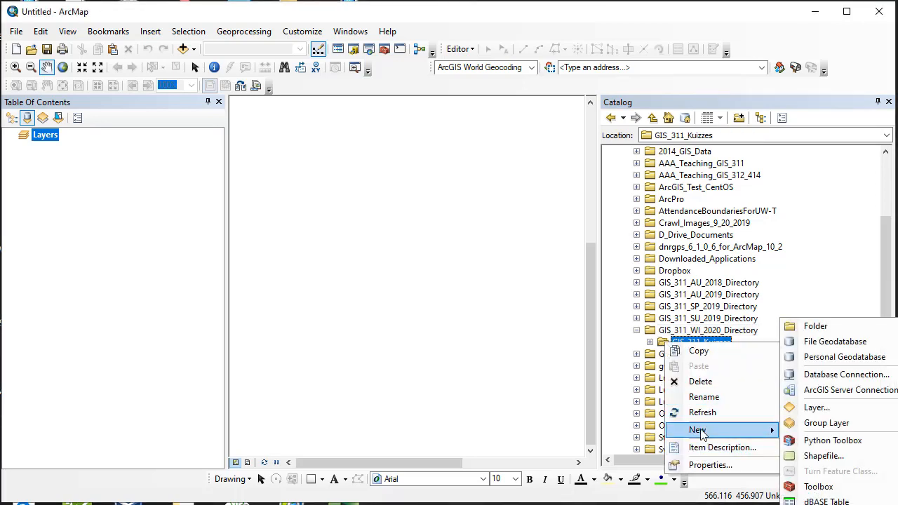
{"action": "left_click", "coordinate": [801, 329]}
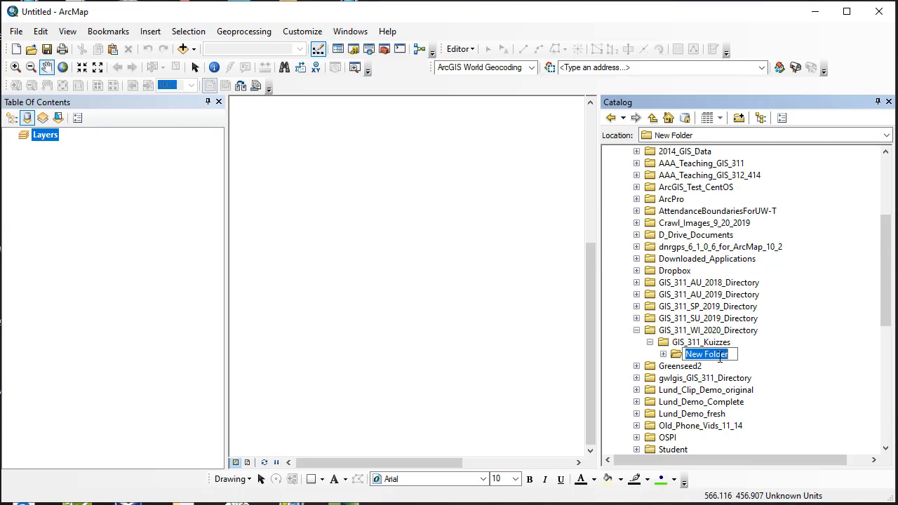
{"action": "type", "text": "Kuiz_"}
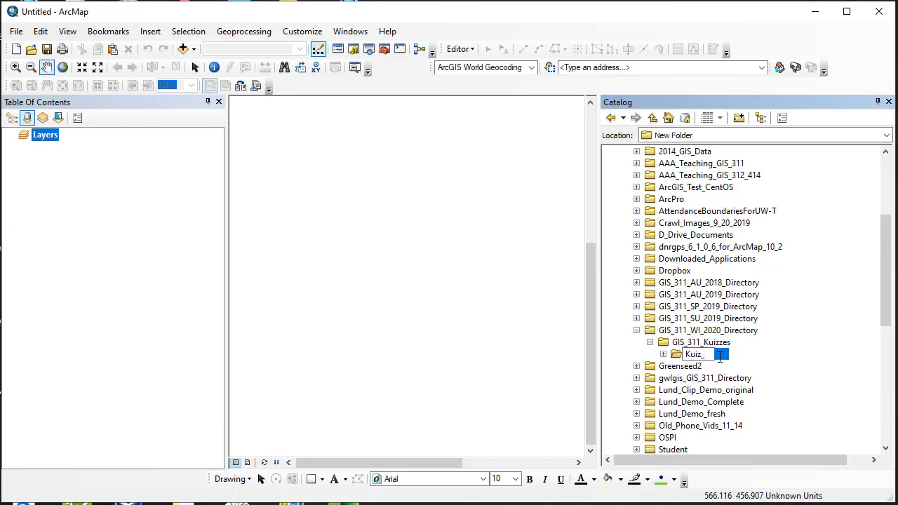
{"action": "type", "text": "2"}
{"action": "key", "text": "Return"}
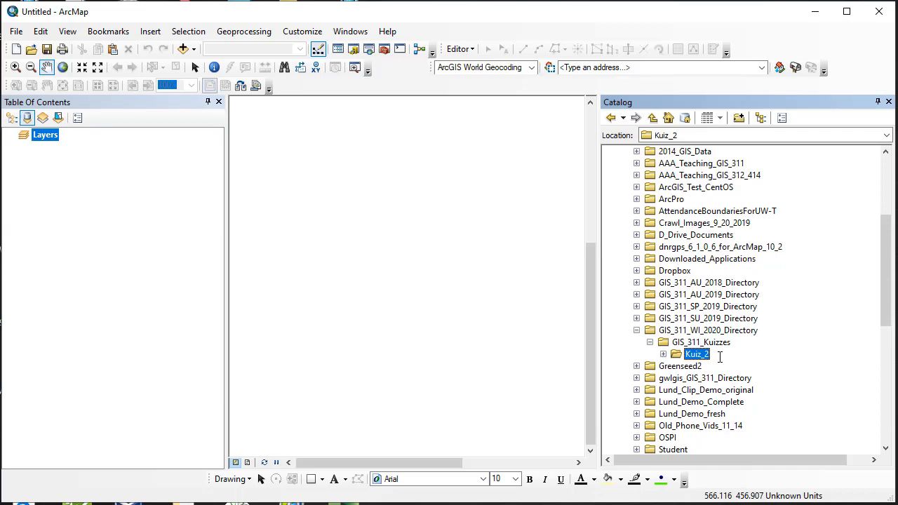
Step: Create a subfolder named gwlgis_Kuiz_2 inside the Kuiz_2 folder
{"action": "right_click", "coordinate": [679, 356]}
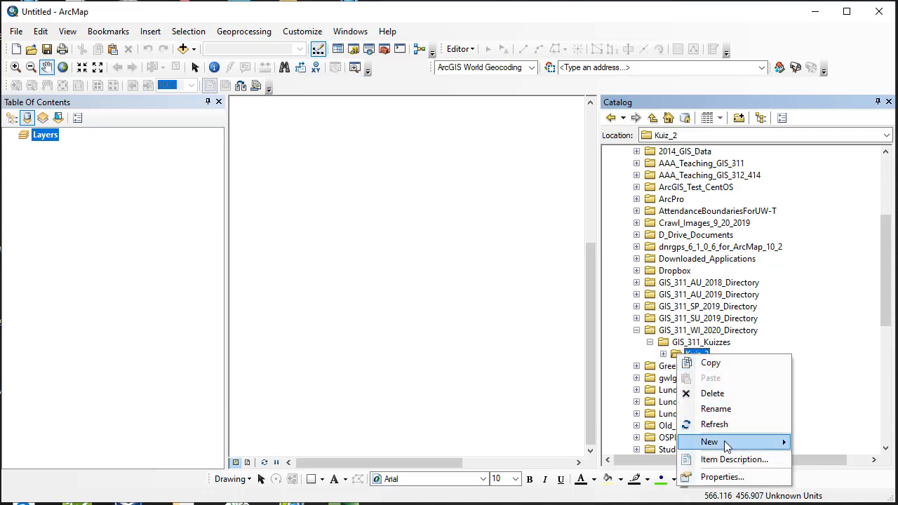
{"action": "mouse_move", "coordinate": [724, 444]}
{"action": "left_click", "coordinate": [822, 328]}
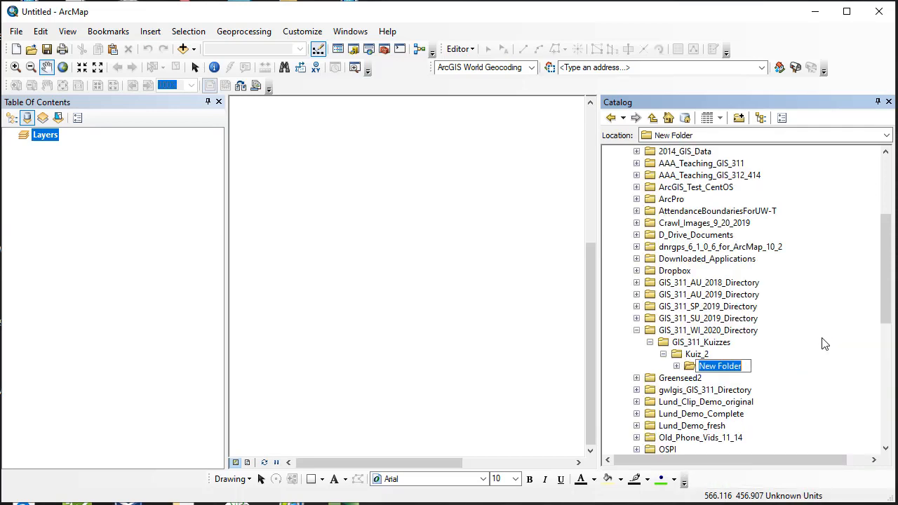
{"action": "type", "text": "gwlgis"}
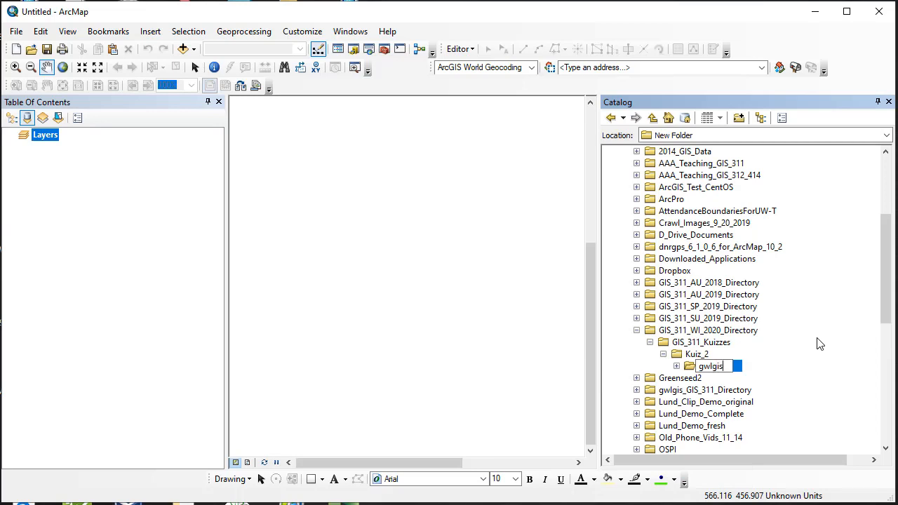
{"action": "type", "text": "_Kuiz_2"}
Step: Add a second subfolder named RAW_Data_K2 inside the Kuiz_2 folder
{"action": "right_click", "coordinate": [677, 356]}
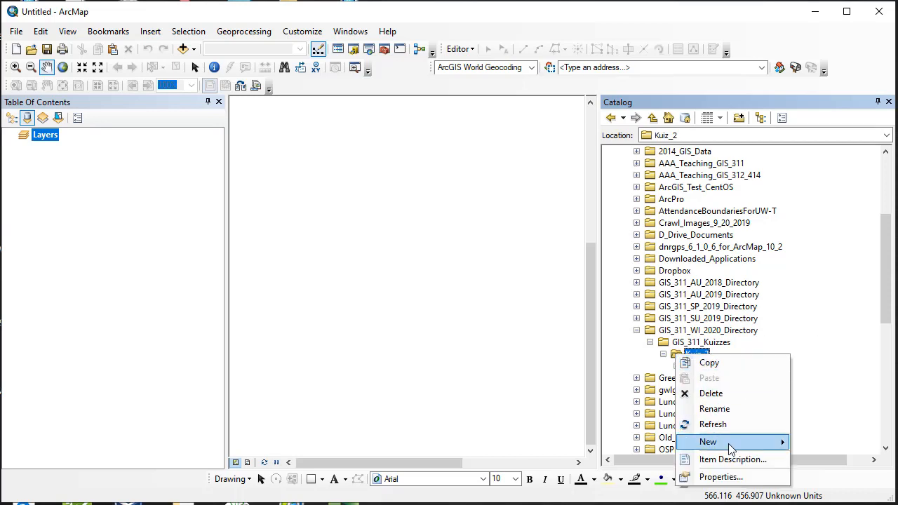
{"action": "mouse_move", "coordinate": [779, 441]}
{"action": "left_click", "coordinate": [821, 340]}
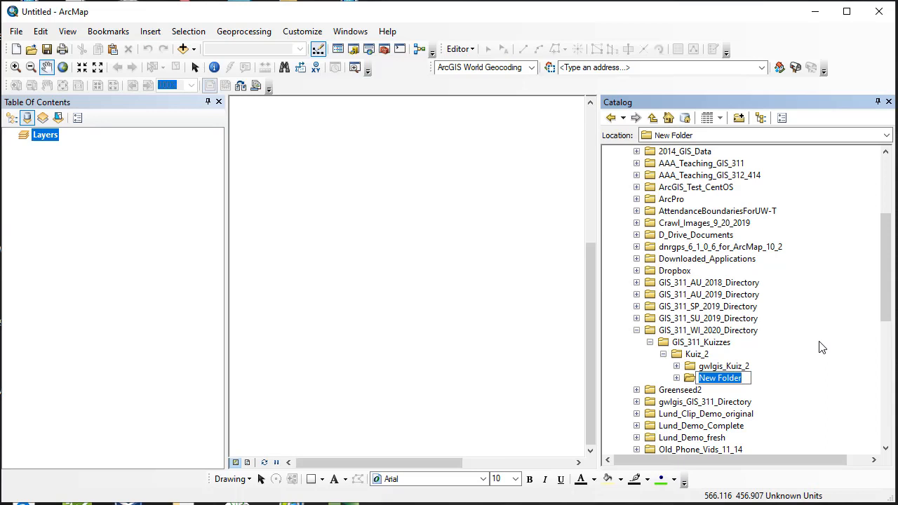
{"action": "type", "text": "RAW_D"}
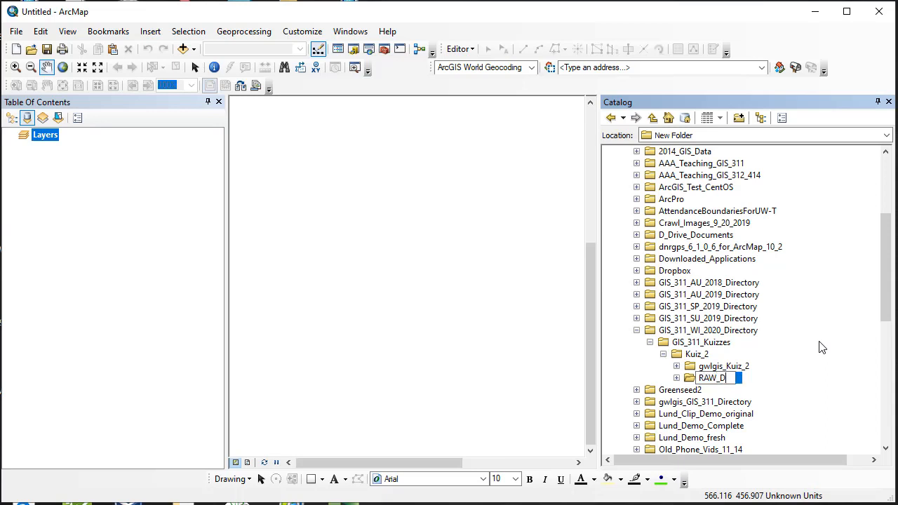
{"action": "type", "text": "ata_K2"}
{"action": "left_click", "coordinate": [680, 357]}
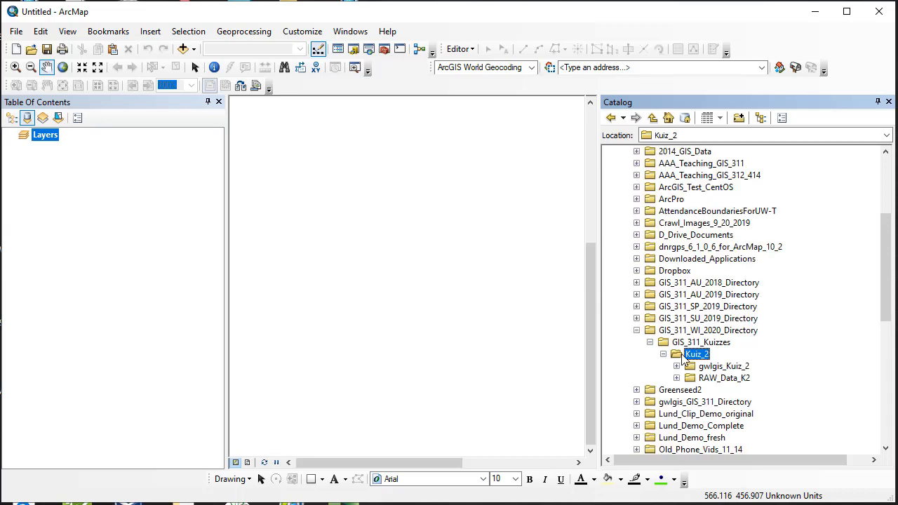
Step: Switch to Excel, create a blank workbook and save it as Book1.xls in gwlgis_Kuiz_2 using the Excel 97-2003 Workbook format
{"action": "left_click", "coordinate": [811, 2]}
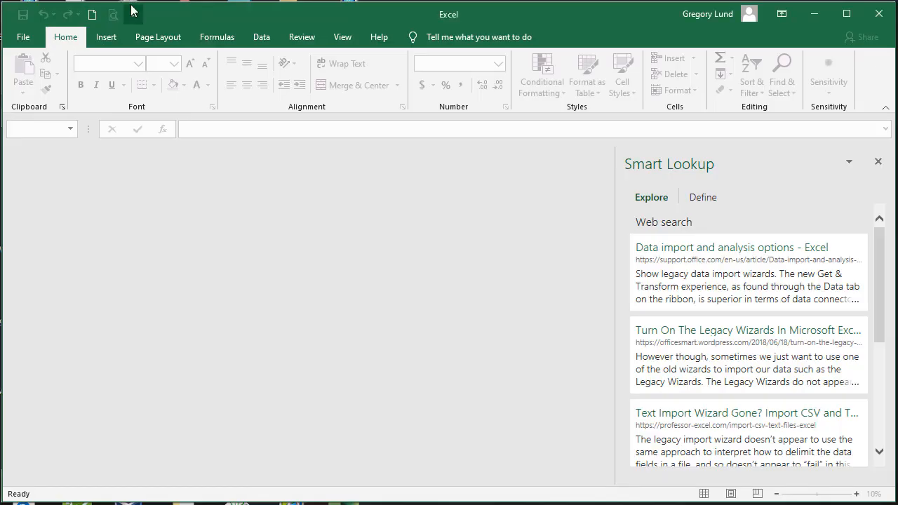
{"action": "left_click", "coordinate": [92, 15]}
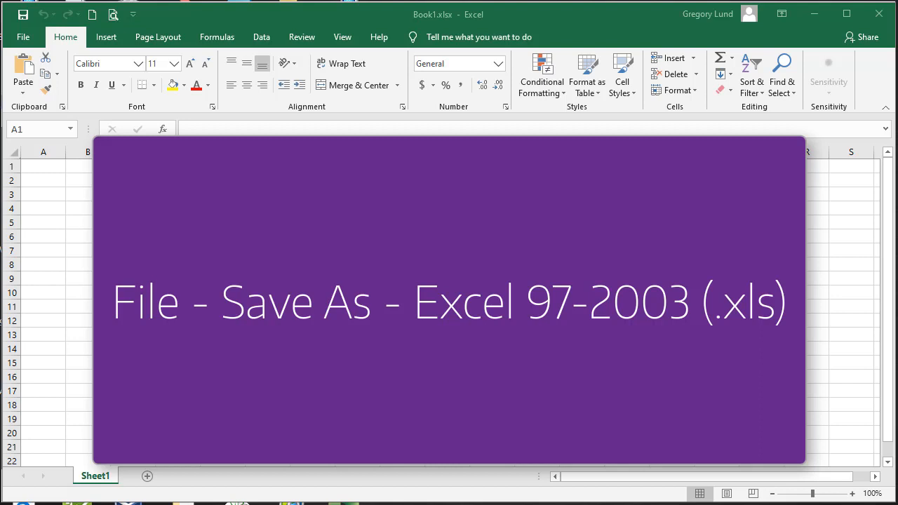
{"action": "left_click", "coordinate": [23, 39]}
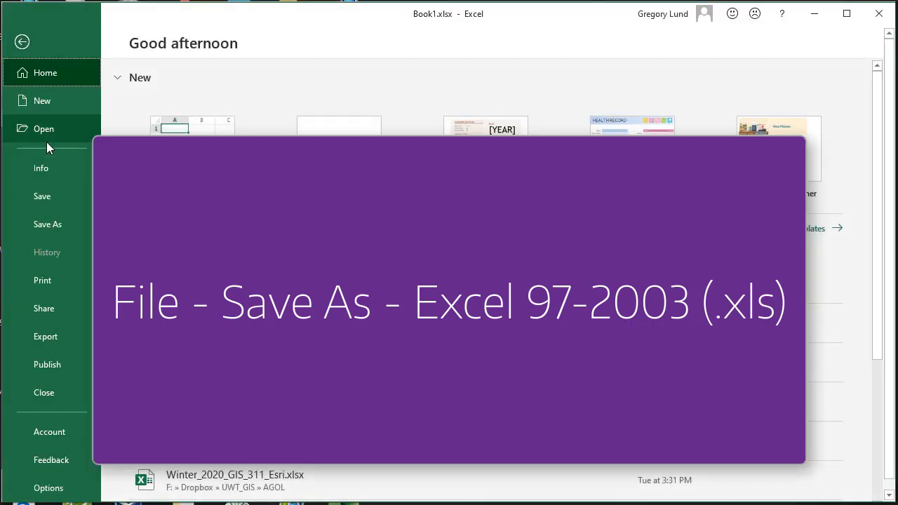
{"action": "left_click", "coordinate": [46, 223]}
{"action": "left_click", "coordinate": [449, 153]}
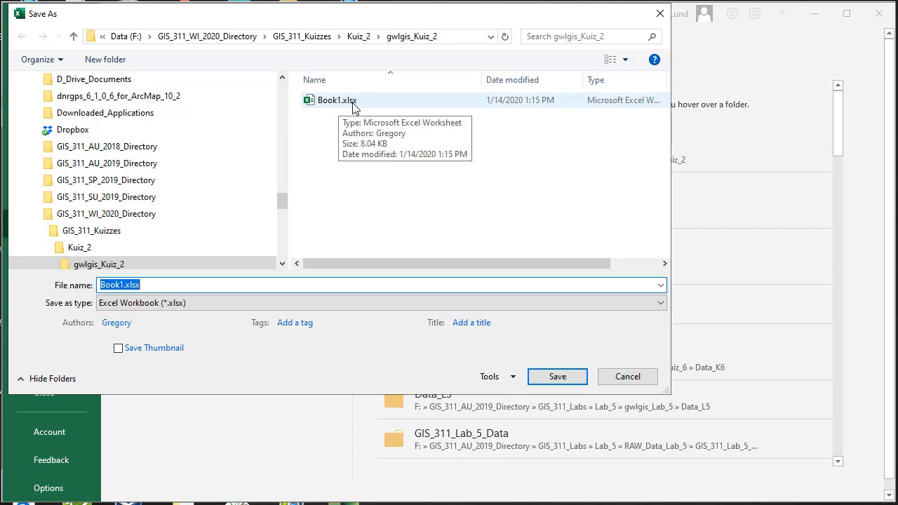
{"action": "left_click", "coordinate": [211, 302]}
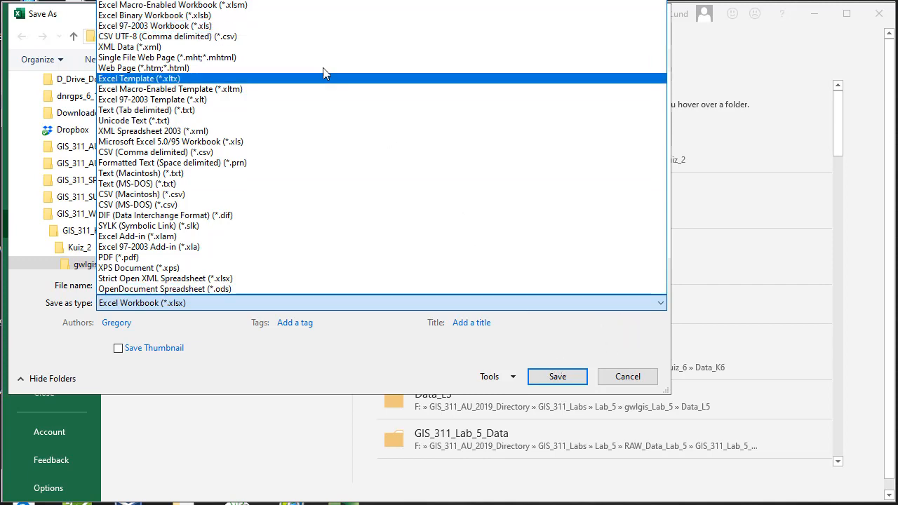
{"action": "left_click", "coordinate": [215, 27]}
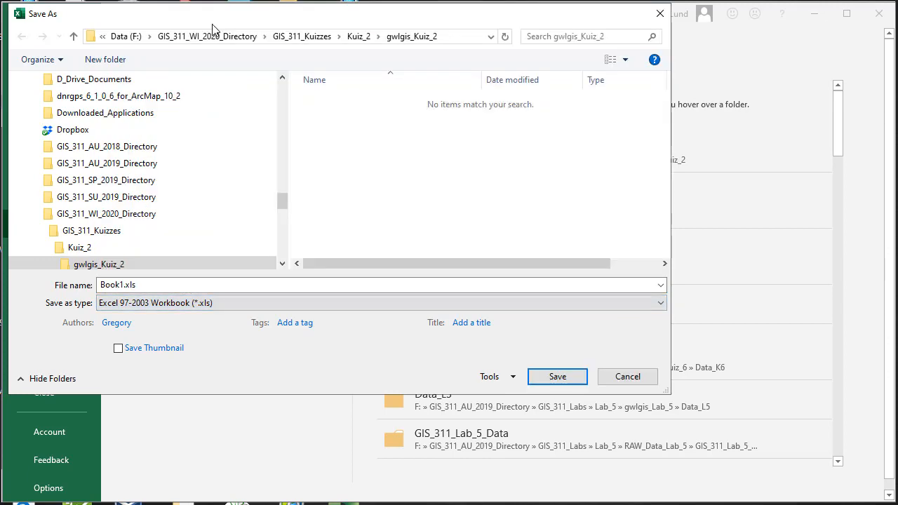
{"action": "left_click", "coordinate": [557, 376]}
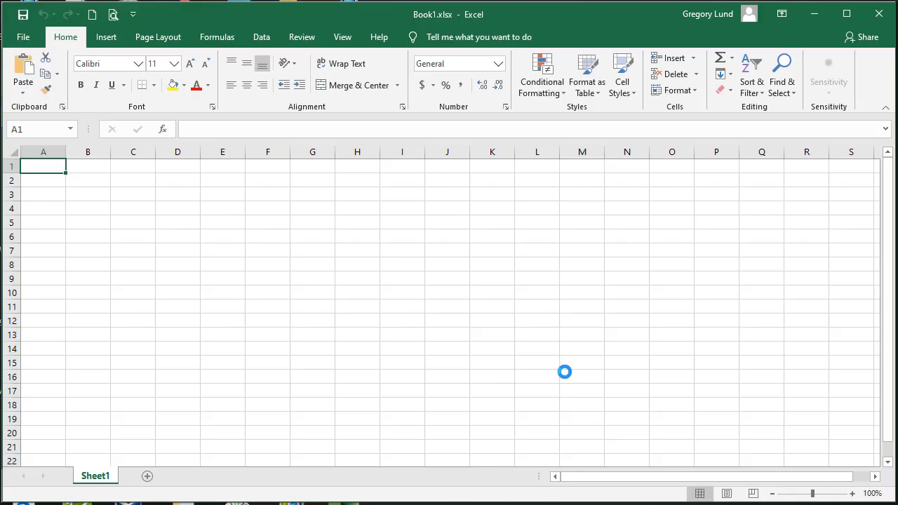
Step: Compare the files listed in gwlgis_Kuiz_2 for the Excel 97-2003 Workbook and Excel Workbook save types, then cancel without saving
{"action": "left_click", "coordinate": [23, 38]}
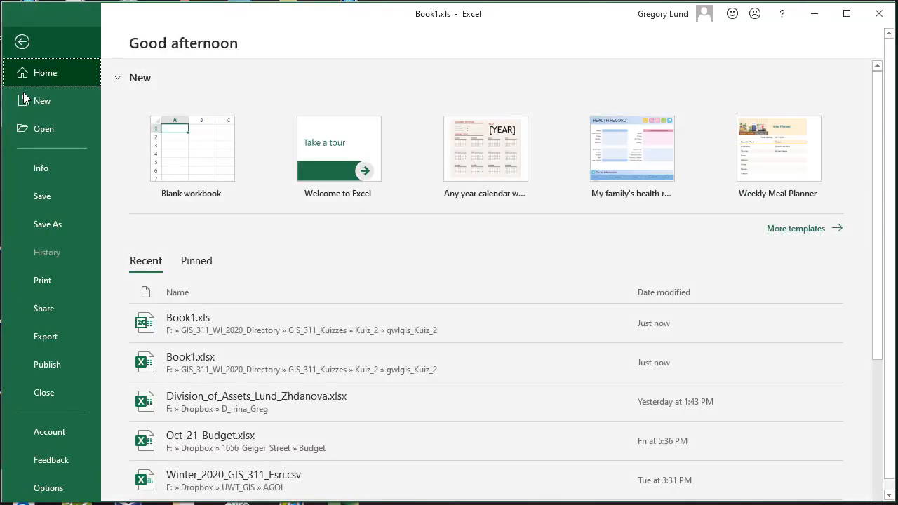
{"action": "left_click", "coordinate": [55, 222]}
{"action": "left_click", "coordinate": [446, 151]}
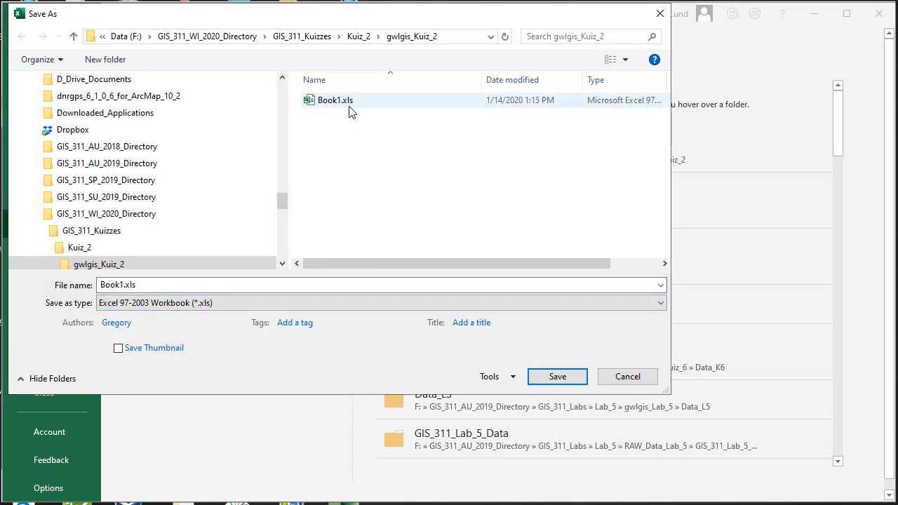
{"action": "left_click", "coordinate": [224, 302]}
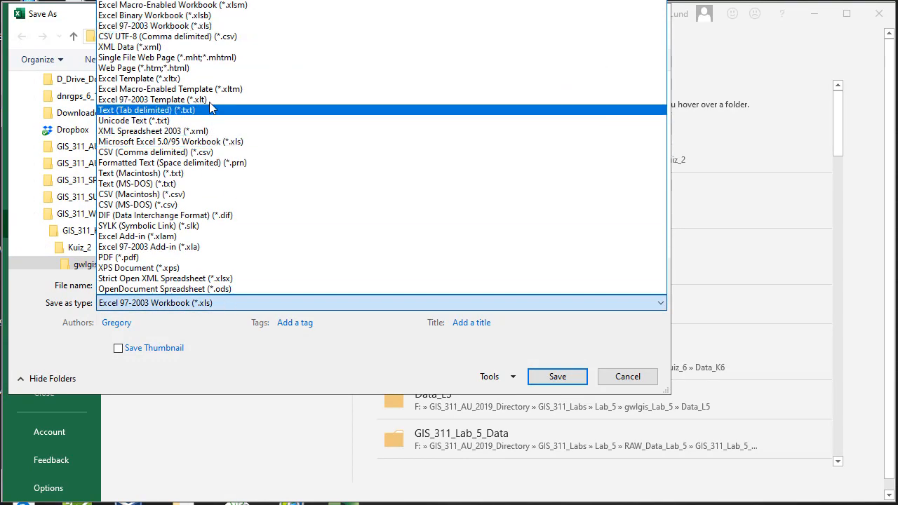
{"action": "left_click", "coordinate": [201, 0]}
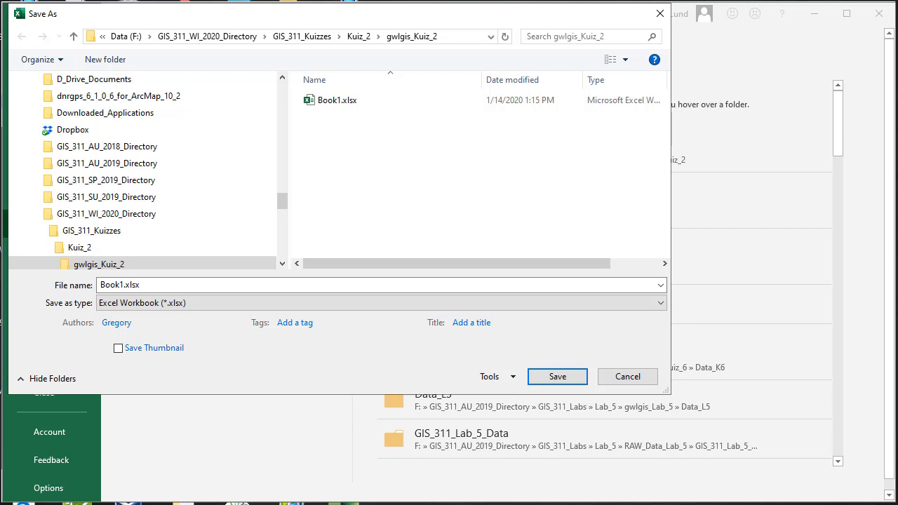
{"action": "left_click", "coordinate": [627, 376]}
{"action": "left_click", "coordinate": [22, 42]}
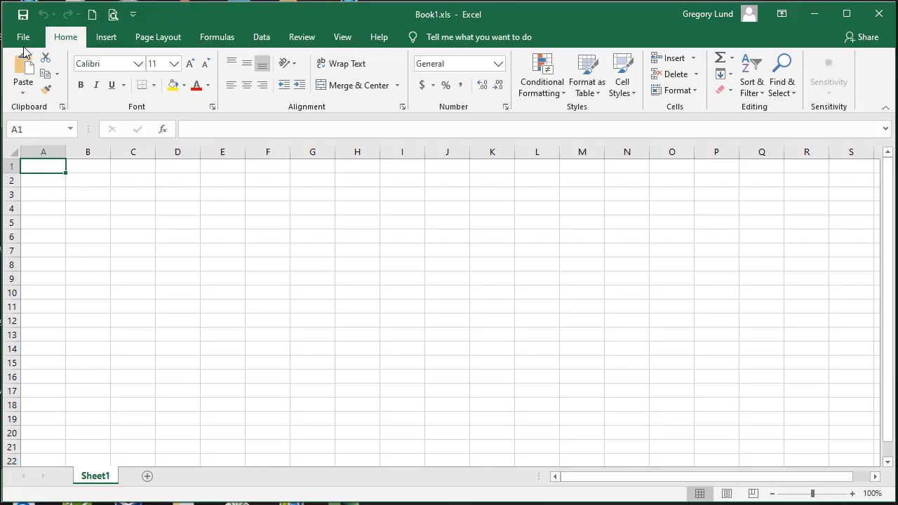
Step: Examine the General settings in Excel's options and leave them without making changes
{"action": "left_click", "coordinate": [23, 39]}
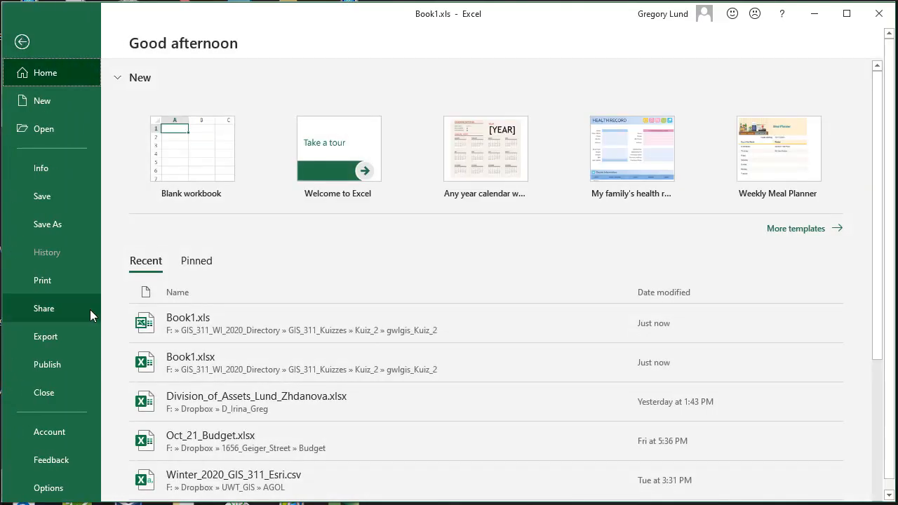
{"action": "left_click", "coordinate": [48, 487]}
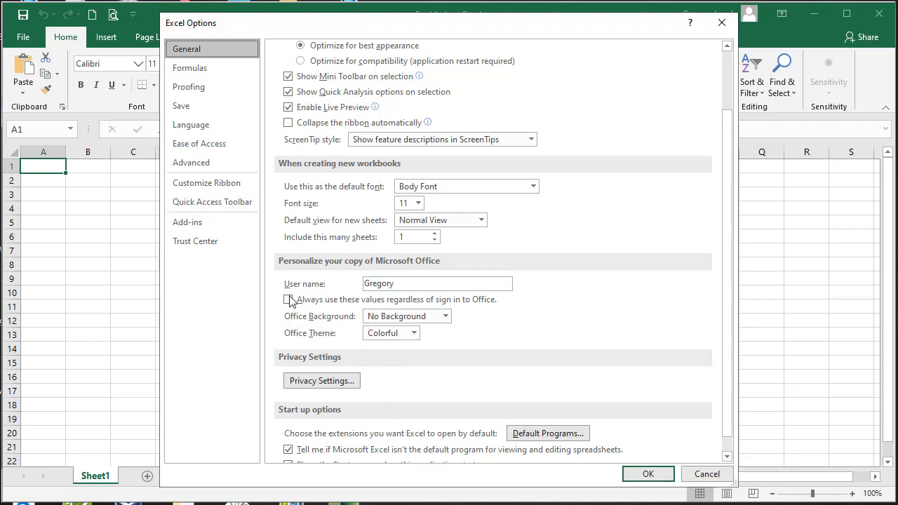
{"action": "left_click", "coordinate": [710, 476]}
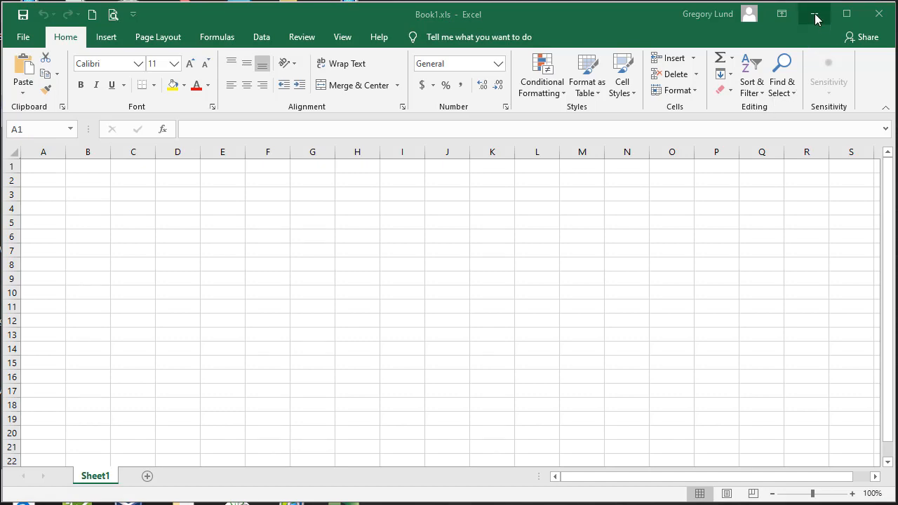
Step: Minimize Excel, switch to the Kuiz 2 Writeup Demo page in Firefox and start downloading GIS_311_Kuiz_2_Data.zip as a saved file
{"action": "left_click", "coordinate": [815, 19]}
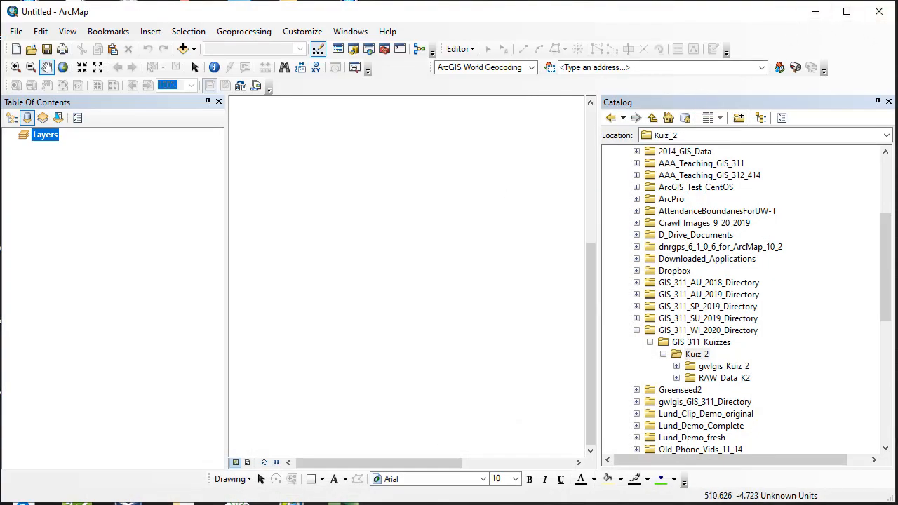
{"action": "key", "text": "alt+Tab"}
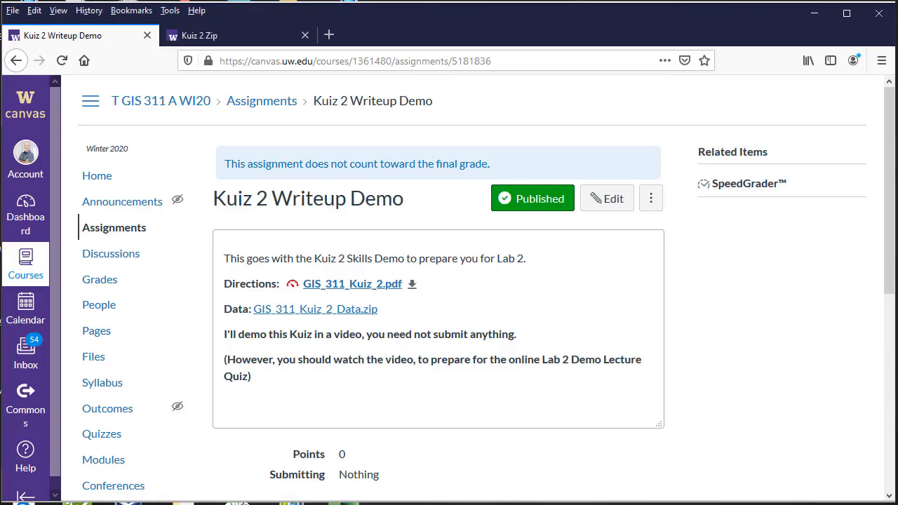
{"action": "left_click", "coordinate": [322, 315]}
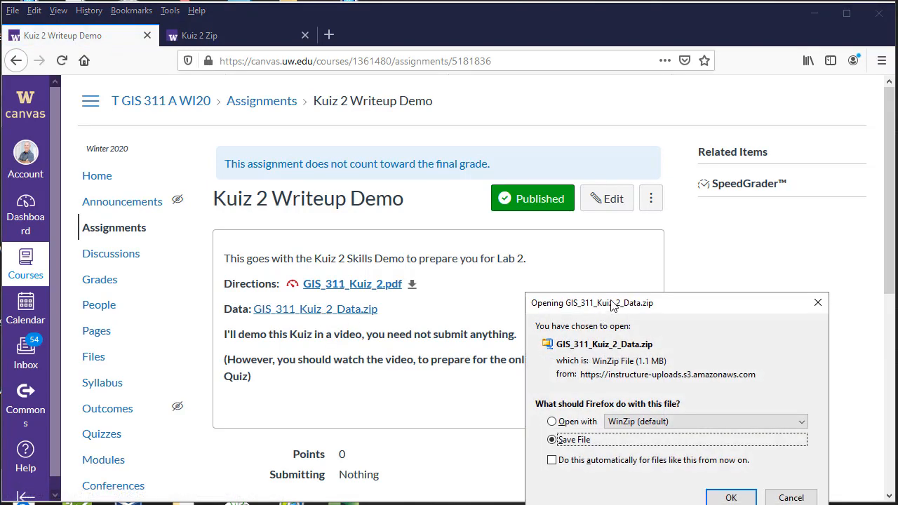
{"action": "left_click_drag", "start_coordinate": [609, 300], "coordinate": [372, 187]}
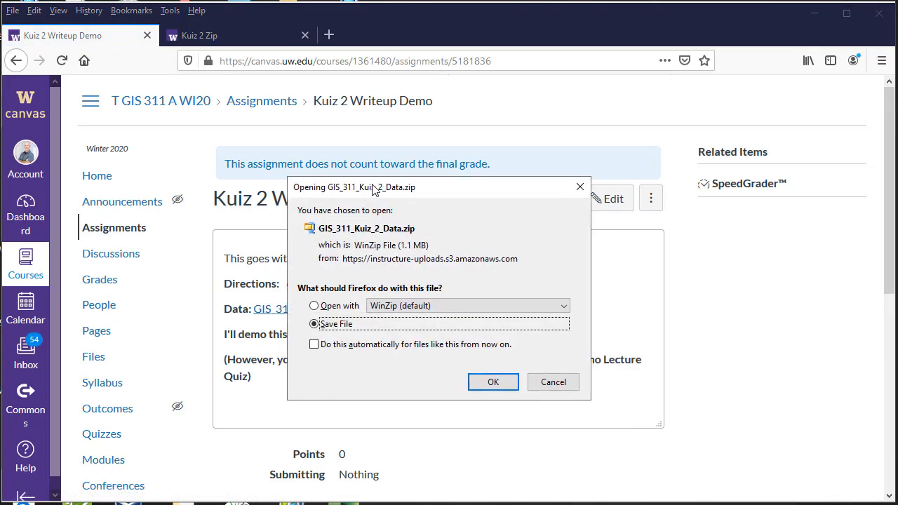
{"action": "left_click", "coordinate": [494, 384]}
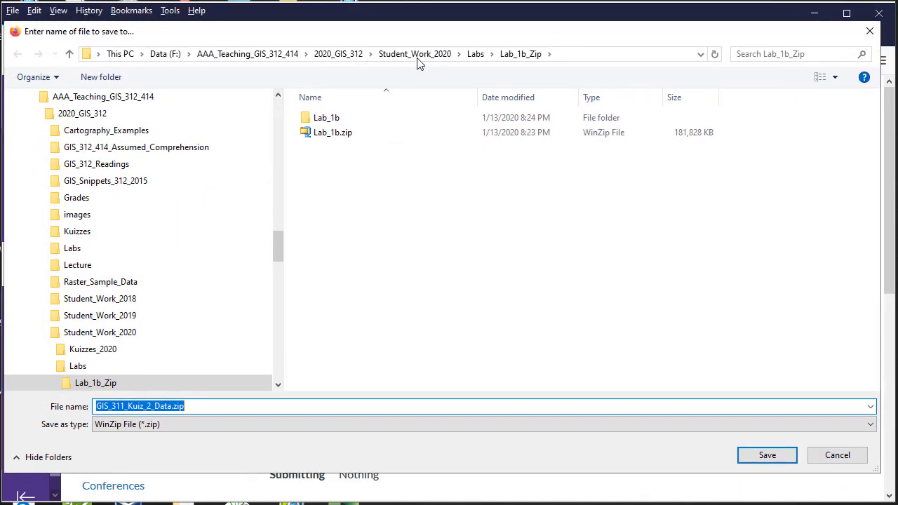
Step: Save GIS_311_Kuiz_2_Data.zip to the RAW_Data_K2 folder in F:\GIS_311_WI_2020_Directory\GIS_311_Kuizzes\Kuiz_2
{"action": "left_click", "coordinate": [170, 54]}
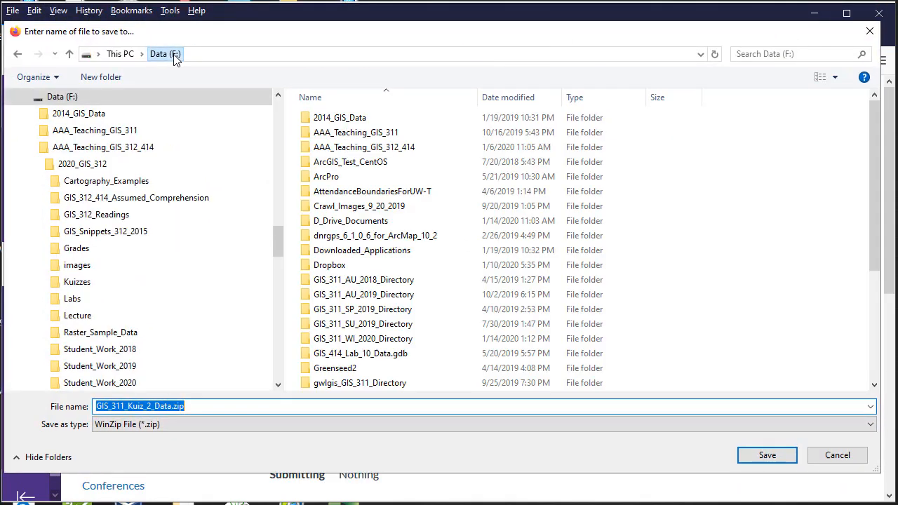
{"action": "double_click", "coordinate": [340, 339]}
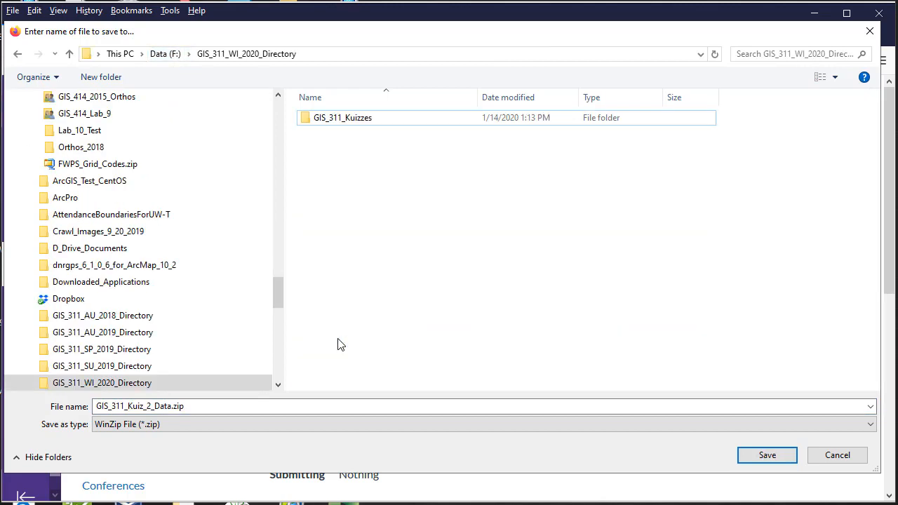
{"action": "double_click", "coordinate": [346, 125]}
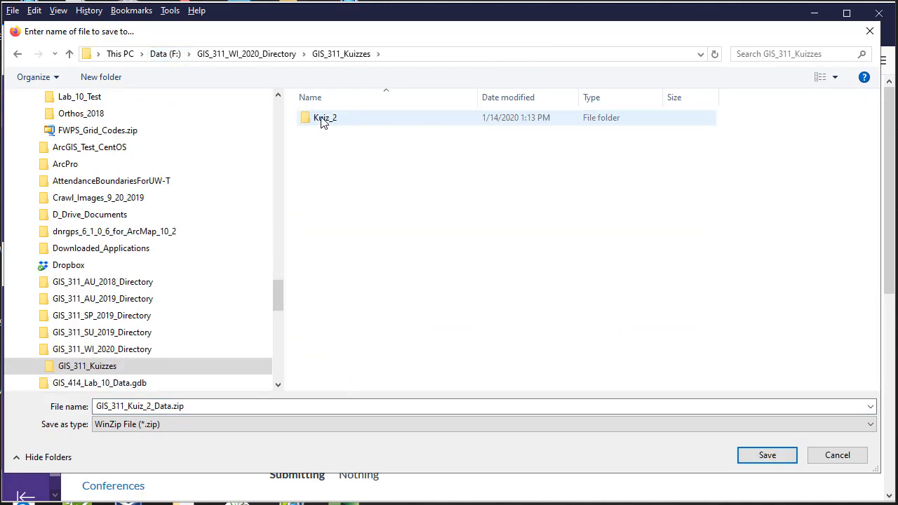
{"action": "left_click", "coordinate": [324, 122]}
{"action": "double_click", "coordinate": [323, 121]}
{"action": "left_click", "coordinate": [321, 134]}
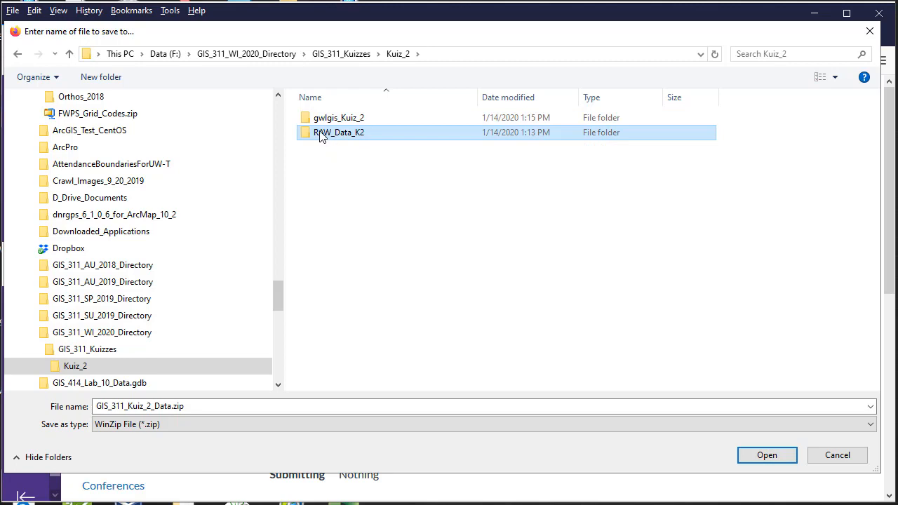
{"action": "double_click", "coordinate": [320, 134]}
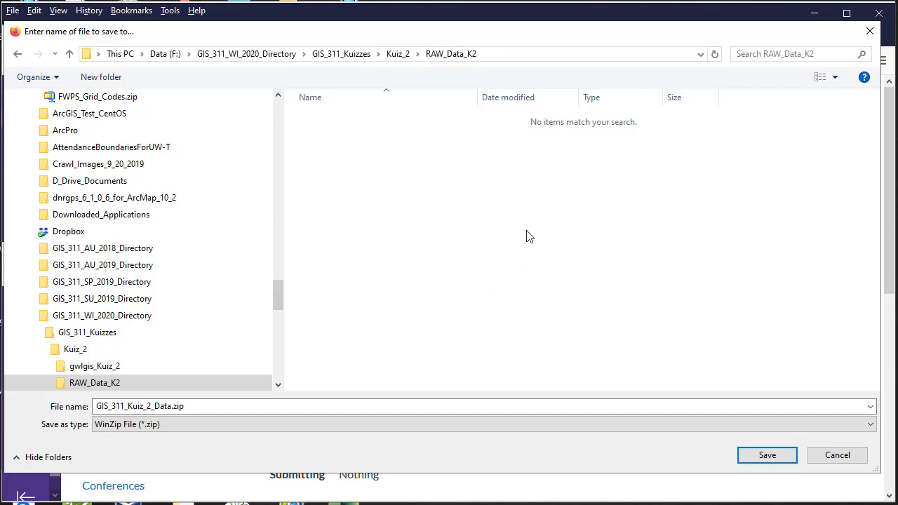
{"action": "left_click", "coordinate": [171, 406]}
{"action": "left_click", "coordinate": [770, 457]}
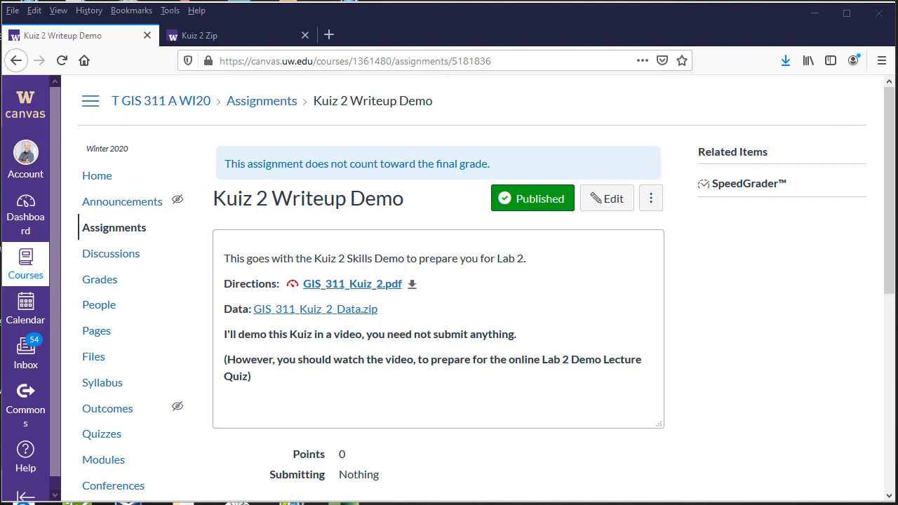
Step: Switch to File Explorer and open the RAW_Data_K2 folder inside GIS_311_Kuizzes\Kuiz_2
{"action": "left_click_drag", "start_coordinate": [553, 2], "coordinate": [575, 108]}
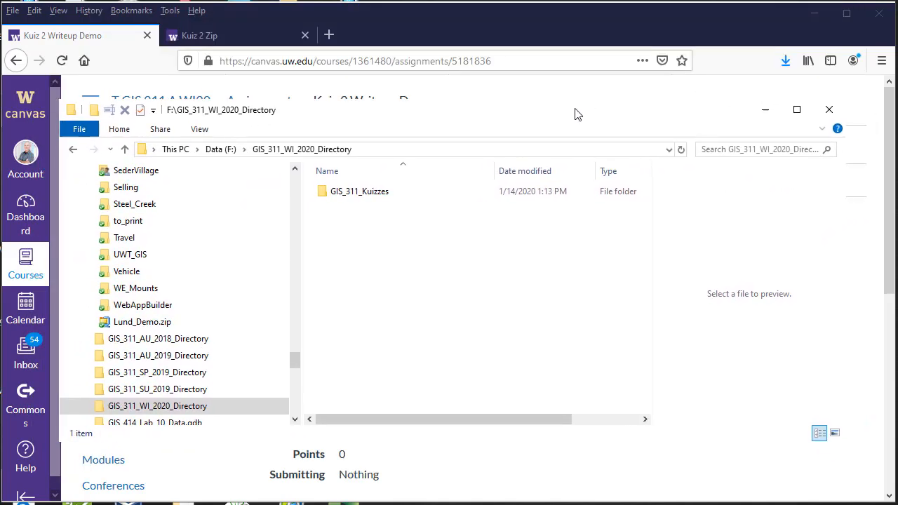
{"action": "double_click", "coordinate": [334, 200]}
{"action": "left_click", "coordinate": [337, 198]}
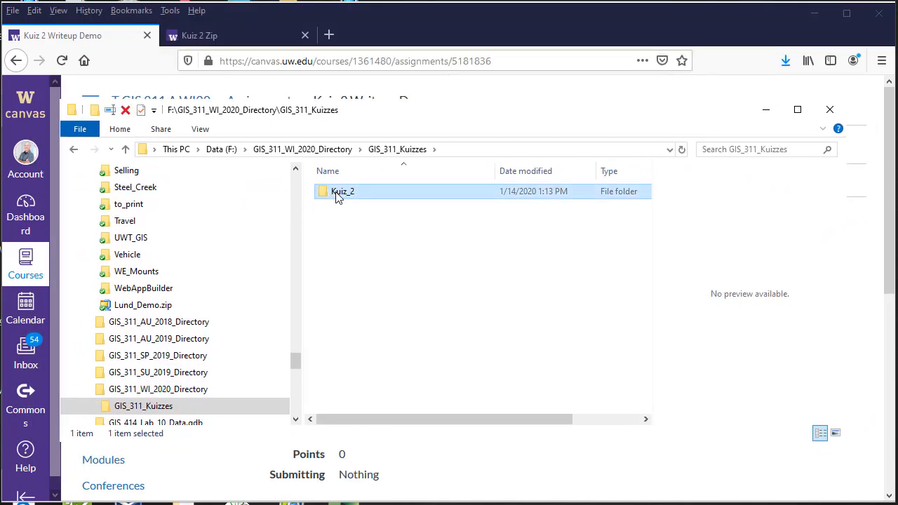
{"action": "double_click", "coordinate": [337, 198]}
{"action": "left_click", "coordinate": [341, 207]}
{"action": "double_click", "coordinate": [341, 208]}
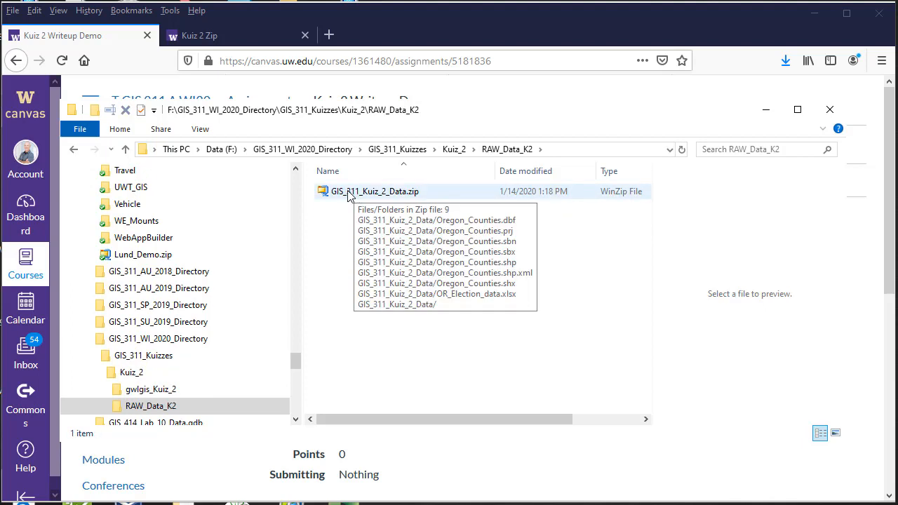
Step: Open GIS_311_Kuiz_2_Data.zip with Windows Explorer and extract all its contents directly into RAW_Data_K2, removing the extra subfolder from the destination path
{"action": "right_click", "coordinate": [351, 195]}
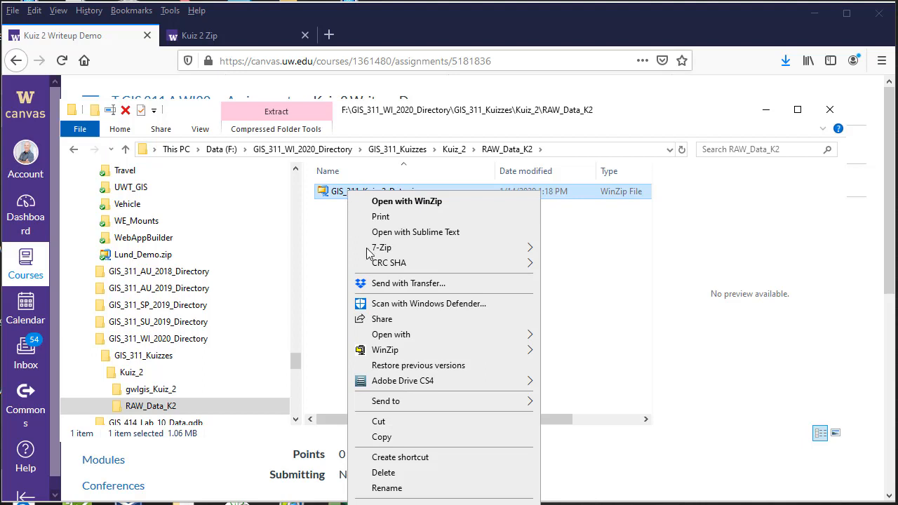
{"action": "mouse_move", "coordinate": [415, 340]}
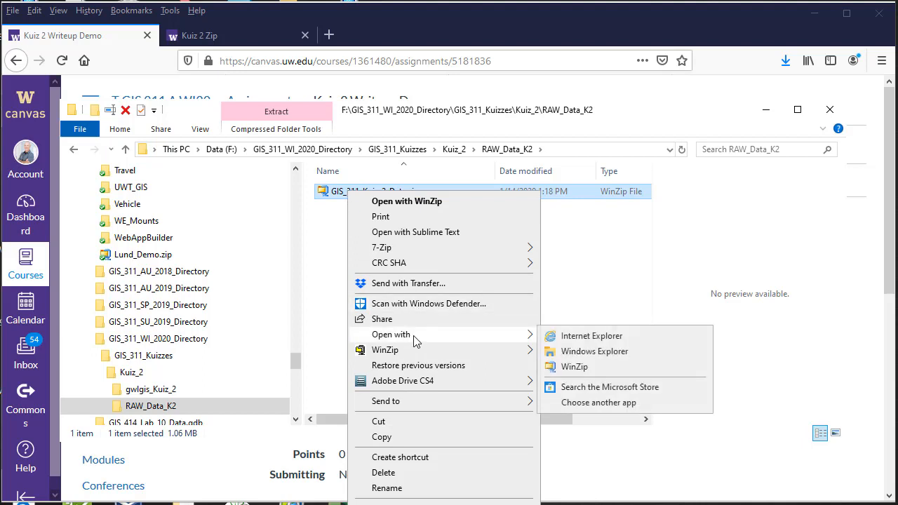
{"action": "left_click", "coordinate": [586, 351]}
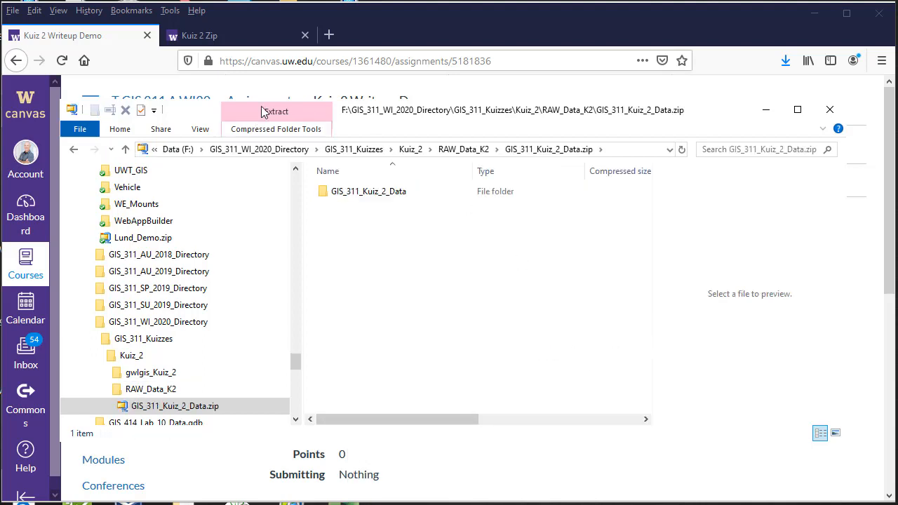
{"action": "left_click", "coordinate": [283, 130]}
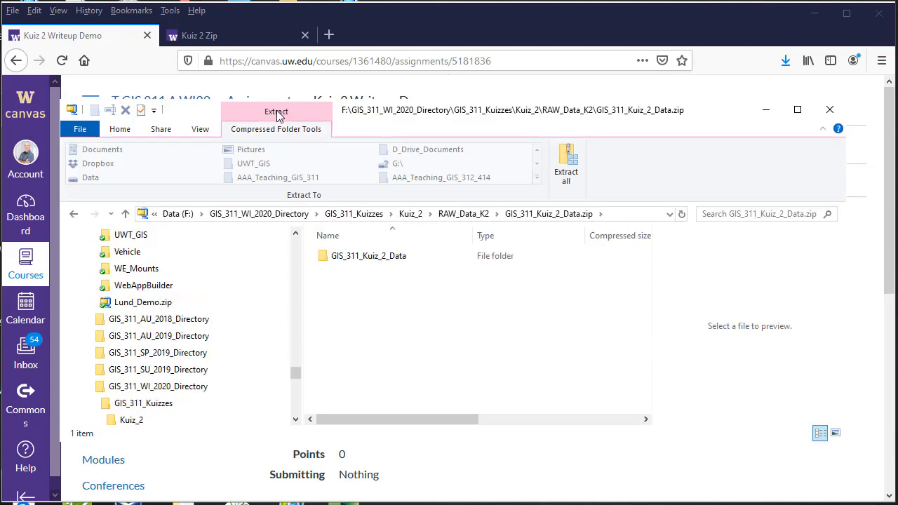
{"action": "left_click", "coordinate": [567, 163]}
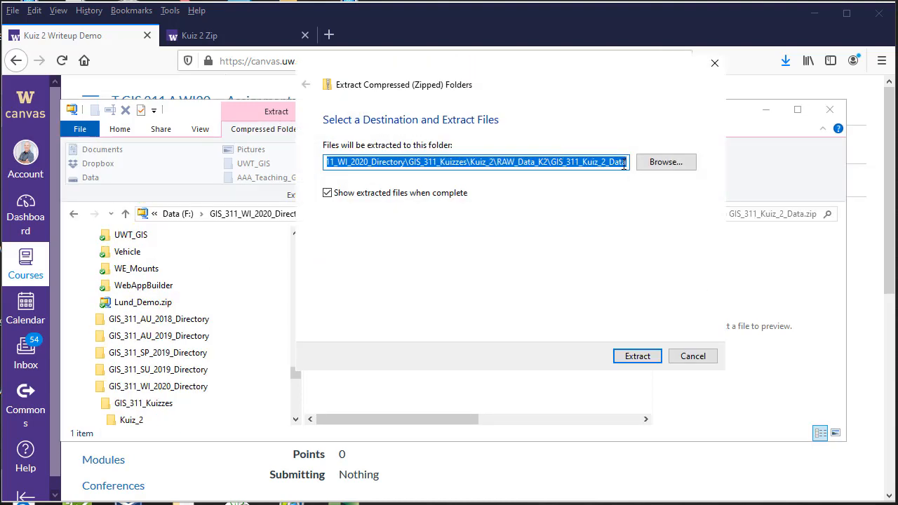
{"action": "left_click_drag", "start_coordinate": [628, 162], "coordinate": [549, 164]}
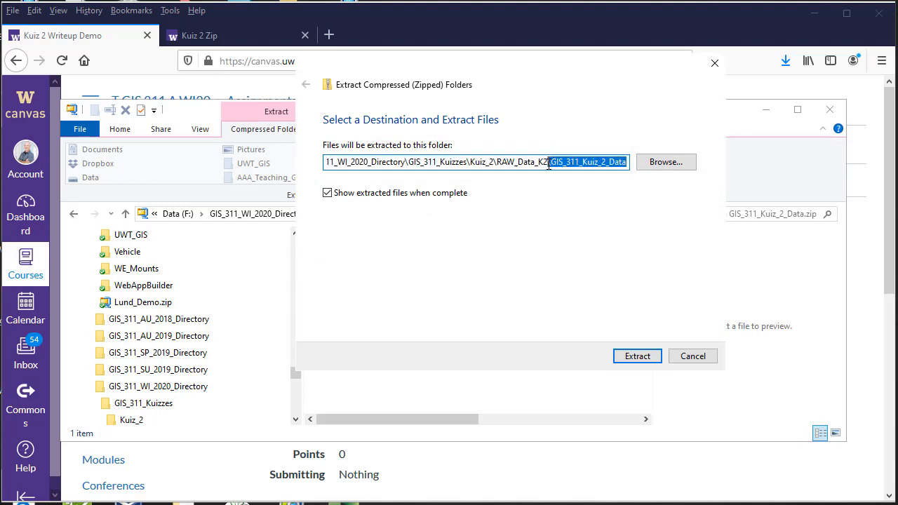
{"action": "key", "text": "Delete"}
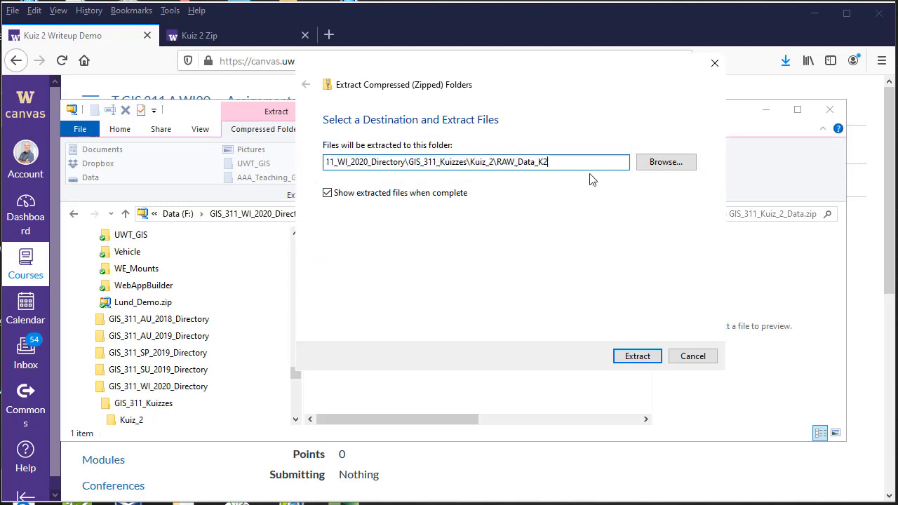
{"action": "left_click", "coordinate": [641, 355]}
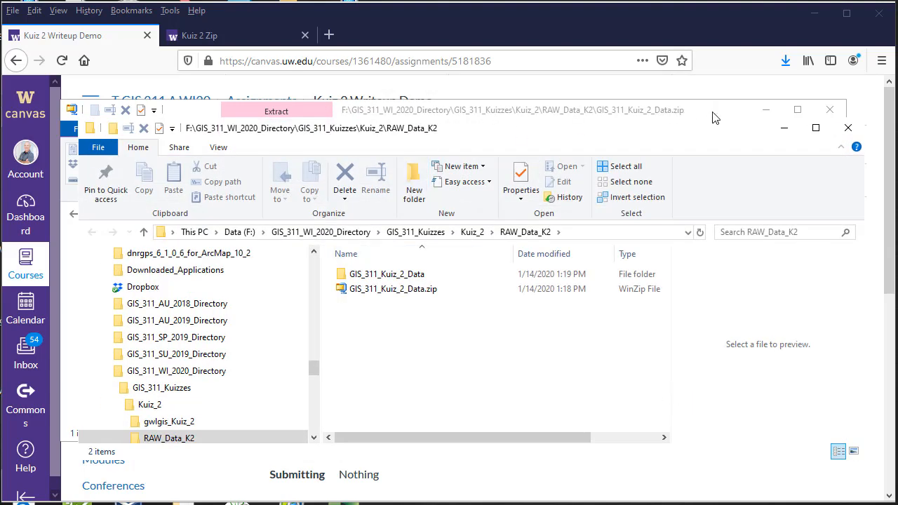
Step: Close the zip archive's window and minimize the window showing the extracted data in RAW_Data_K2
{"action": "left_click_drag", "start_coordinate": [310, 113], "coordinate": [309, 101]}
{"action": "left_click", "coordinate": [832, 98]}
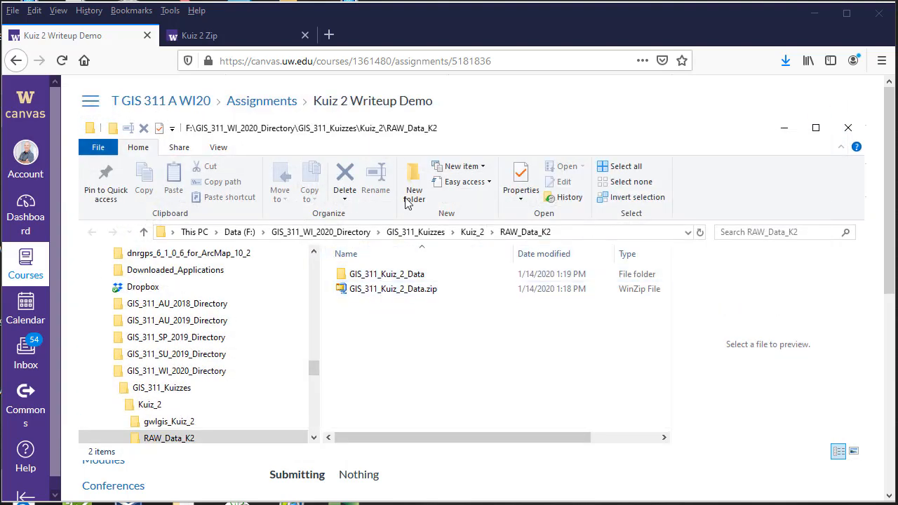
{"action": "left_click_drag", "start_coordinate": [672, 137], "coordinate": [651, 116]}
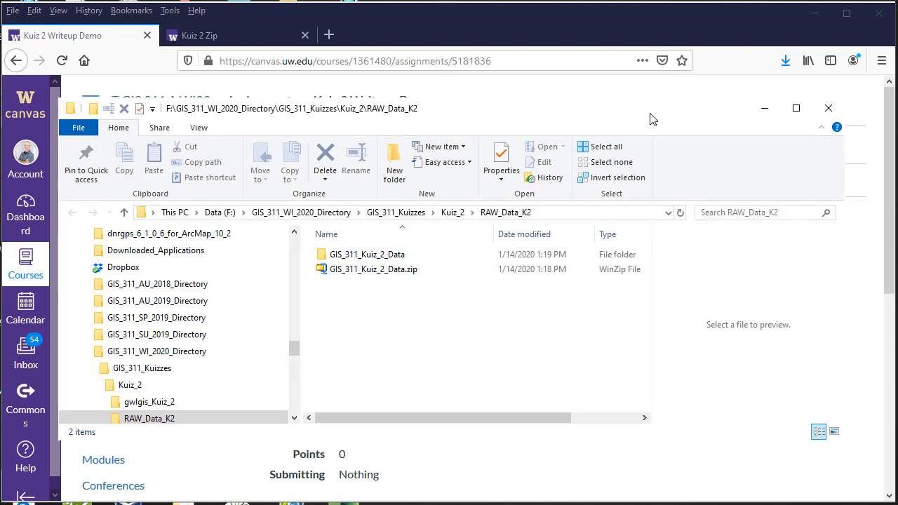
{"action": "left_click", "coordinate": [764, 108]}
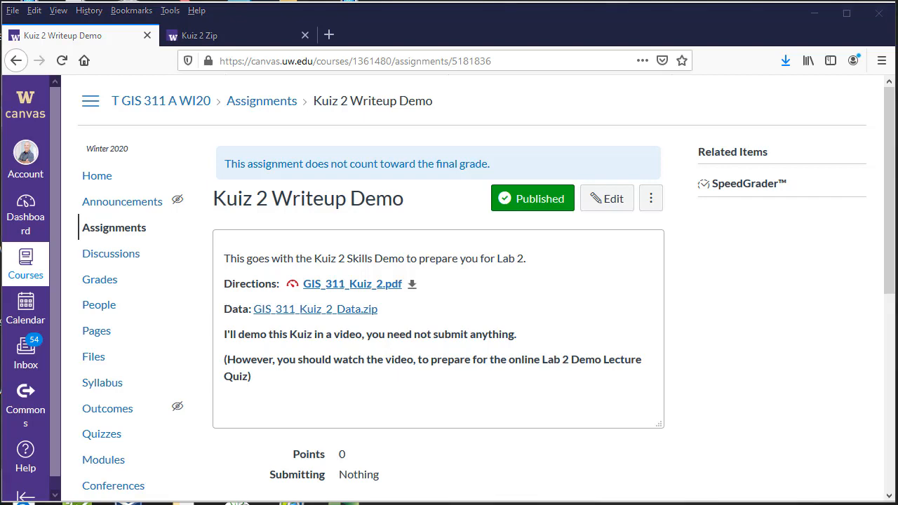
Step: Switch to ArcMap and expand the RAW_Data_K2, GIS_311_Kuiz_2_Data and gwlgis_Kuiz_2 folders in the Catalog tree
{"action": "scroll", "coordinate": [705, 356], "scroll_direction": "down", "scroll_amount": 3}
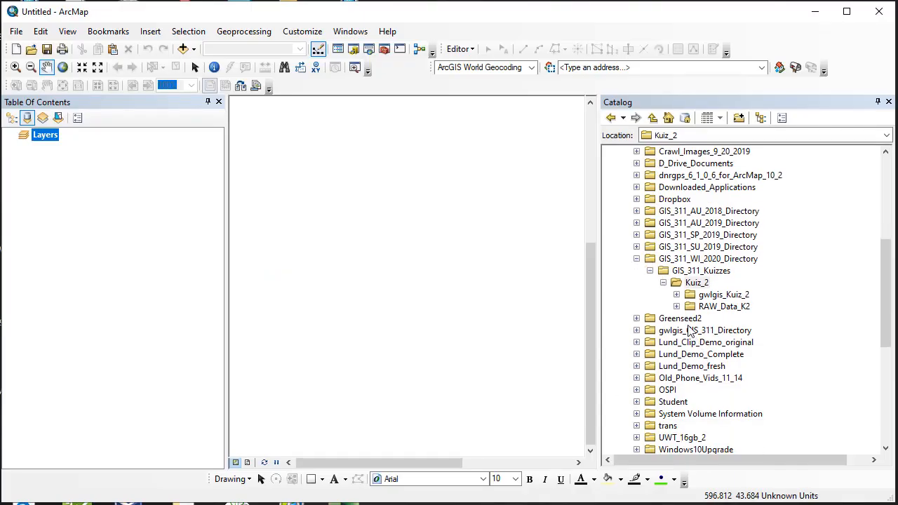
{"action": "left_click", "coordinate": [677, 308]}
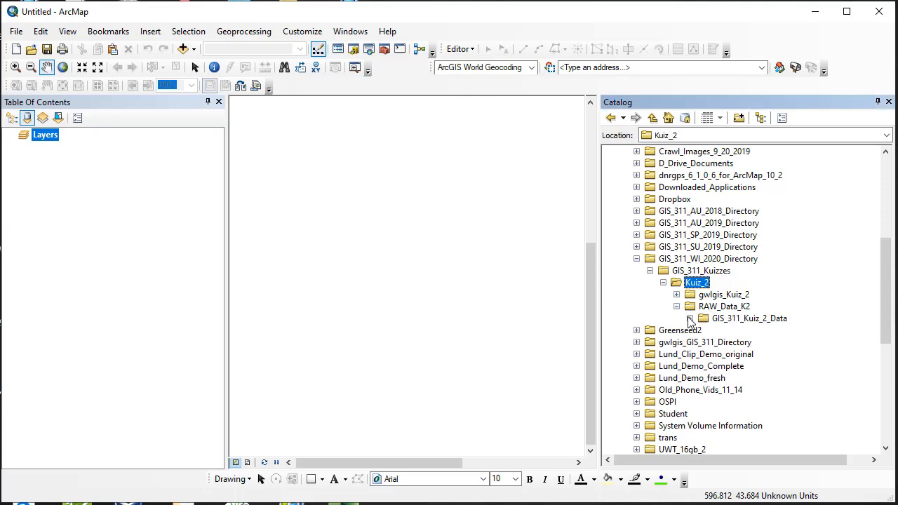
{"action": "left_click", "coordinate": [689, 318]}
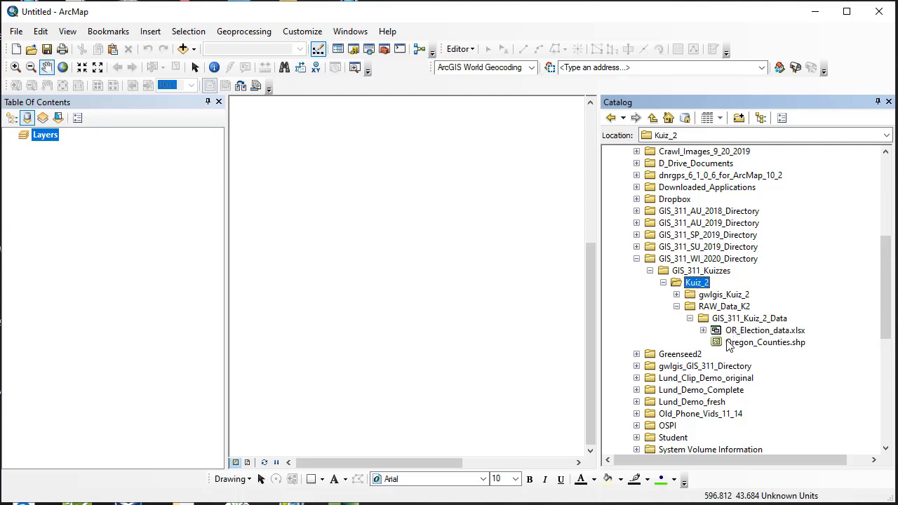
{"action": "left_click", "coordinate": [676, 294]}
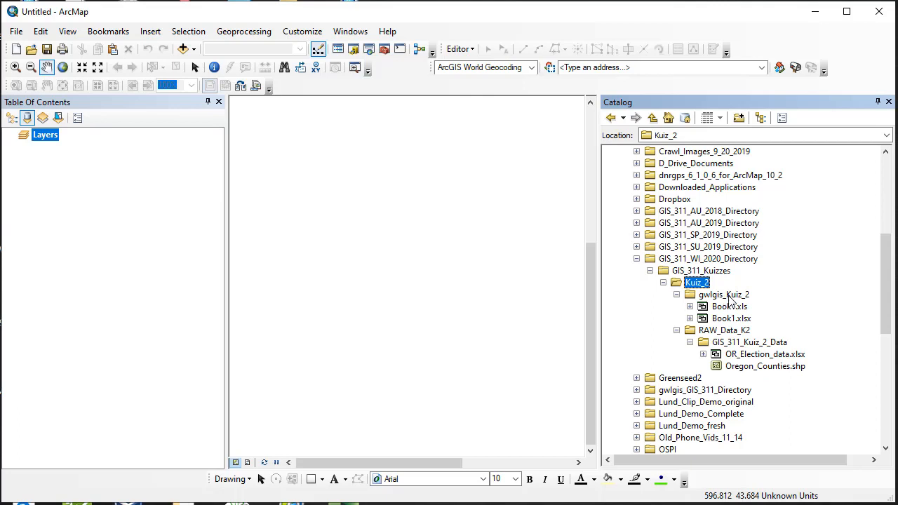
Step: Create a new folder named Data_K2 inside the gwlgis_Kuiz_2 folder
{"action": "right_click", "coordinate": [691, 297]}
{"action": "mouse_move", "coordinate": [726, 382]}
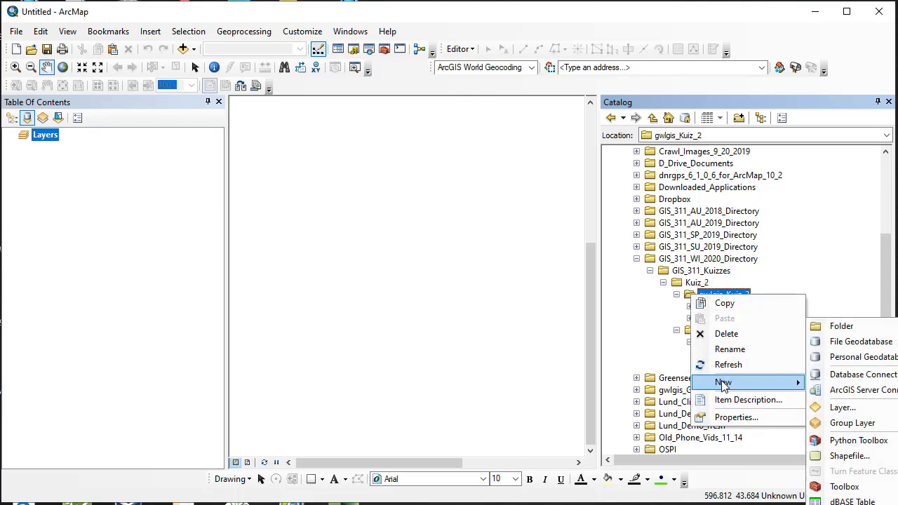
{"action": "left_click", "coordinate": [836, 327]}
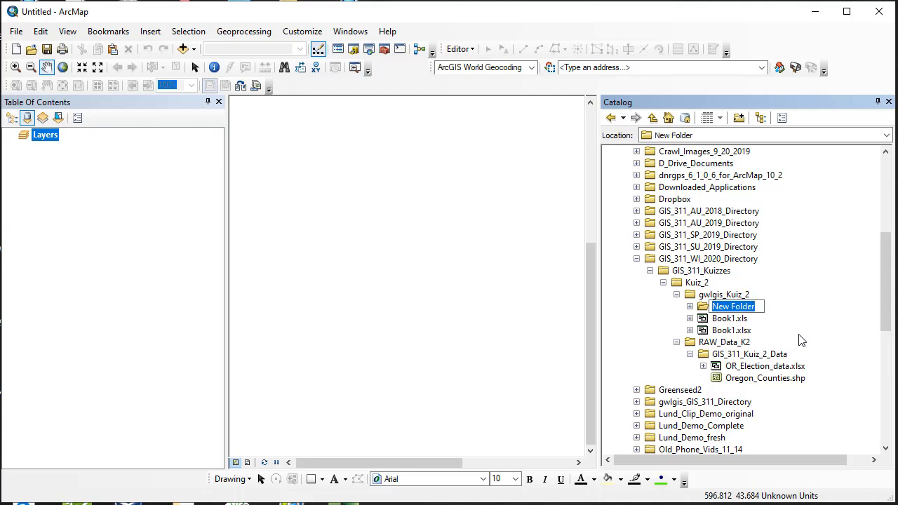
{"action": "type", "text": "Data_K2"}
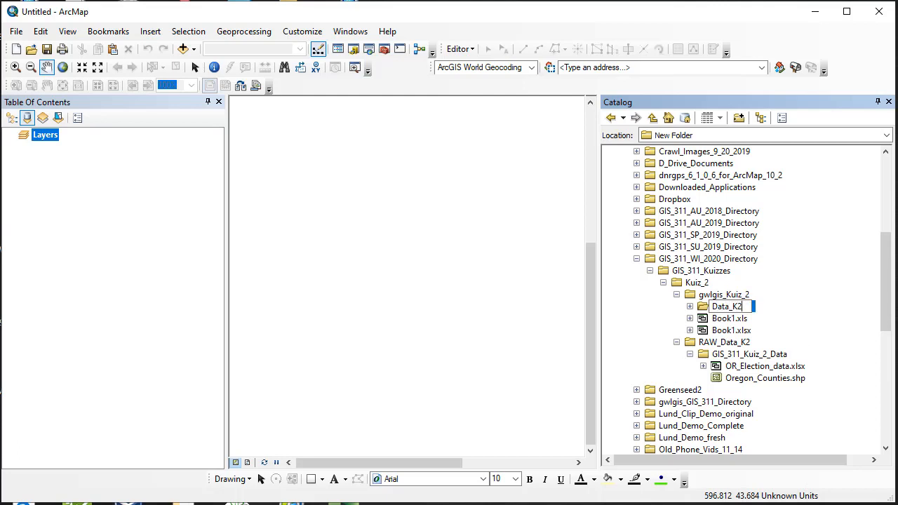
{"action": "key", "text": "Return"}
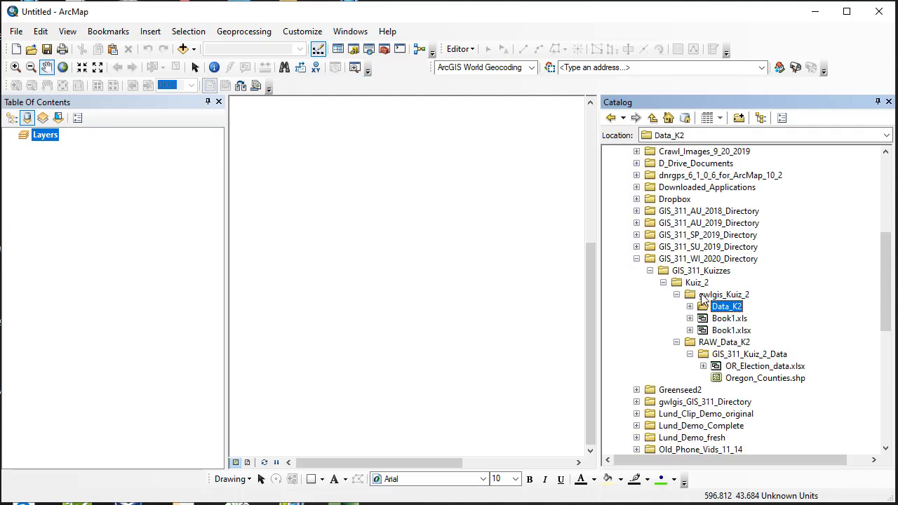
Step: Create another new folder named Maps_K2 inside the gwlgis_Kuiz_2 folder
{"action": "right_click", "coordinate": [701, 293]}
{"action": "mouse_move", "coordinate": [730, 380]}
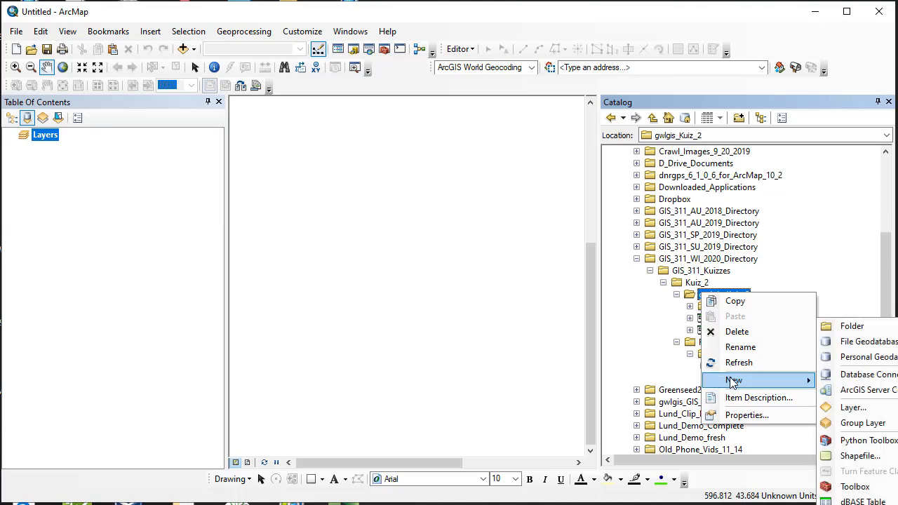
{"action": "left_click", "coordinate": [874, 327]}
{"action": "type", "text": "Masp"}
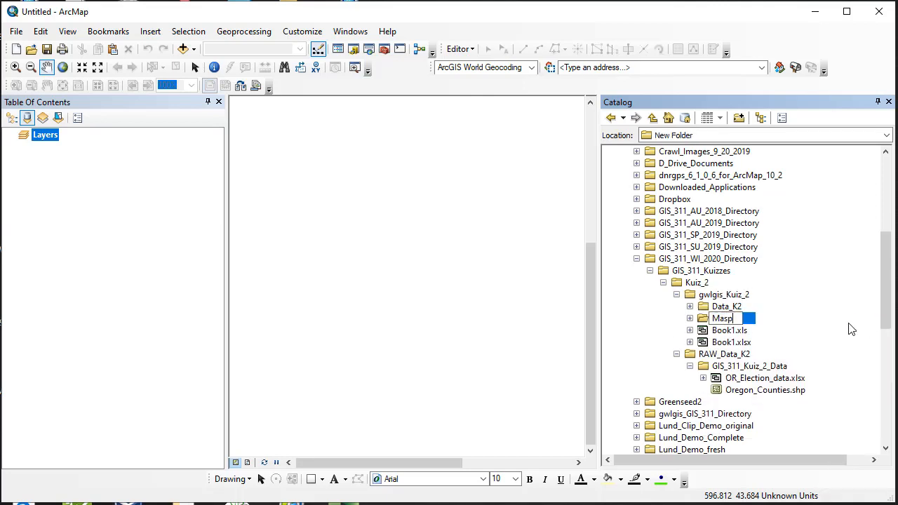
{"action": "key", "text": "BackSpace"}
{"action": "key", "text": "BackSpace"}
{"action": "type", "text": "o"}
{"action": "key", "text": "BackSpace"}
{"action": "type", "text": "ps_K2"}
{"action": "key", "text": "Return"}
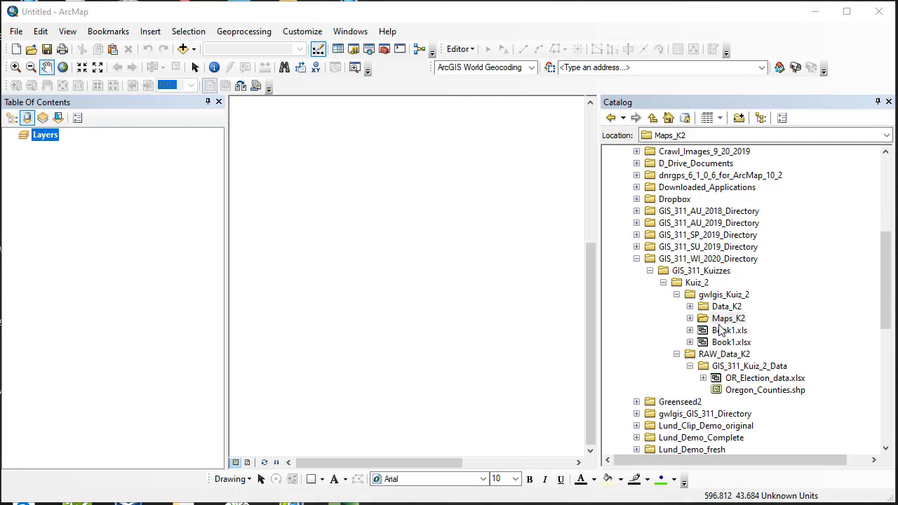
Step: Move OR_Election_data.xlsx and Oregon_Counties.shp from GIS_311_Kuiz_2_Data into the Data_K2 folder
{"action": "left_click_drag", "start_coordinate": [747, 377], "coordinate": [727, 309]}
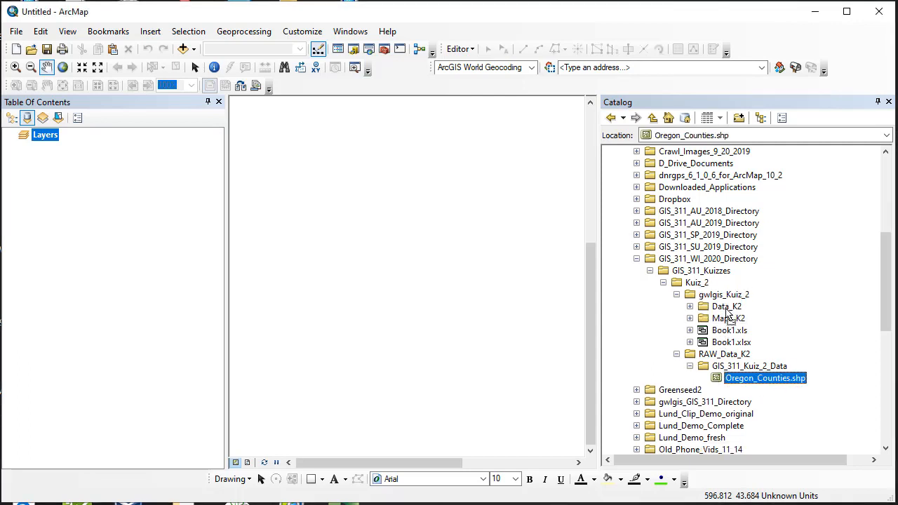
{"action": "left_click_drag", "start_coordinate": [746, 382], "coordinate": [726, 310]}
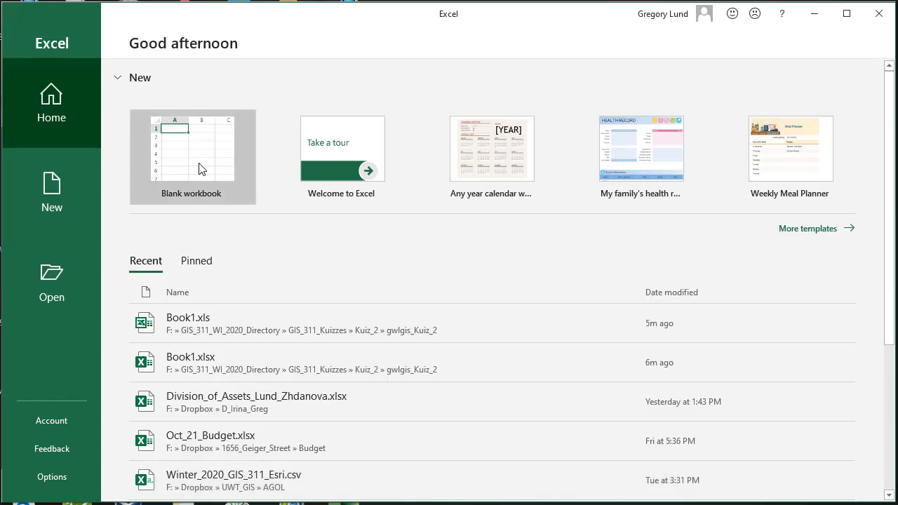
Step: In Excel, create a blank workbook and save it as Kuiz_2_Table in .xlsx format in the Data_K2 folder under gwlgis_Kuiz_2
{"action": "left_click", "coordinate": [199, 169]}
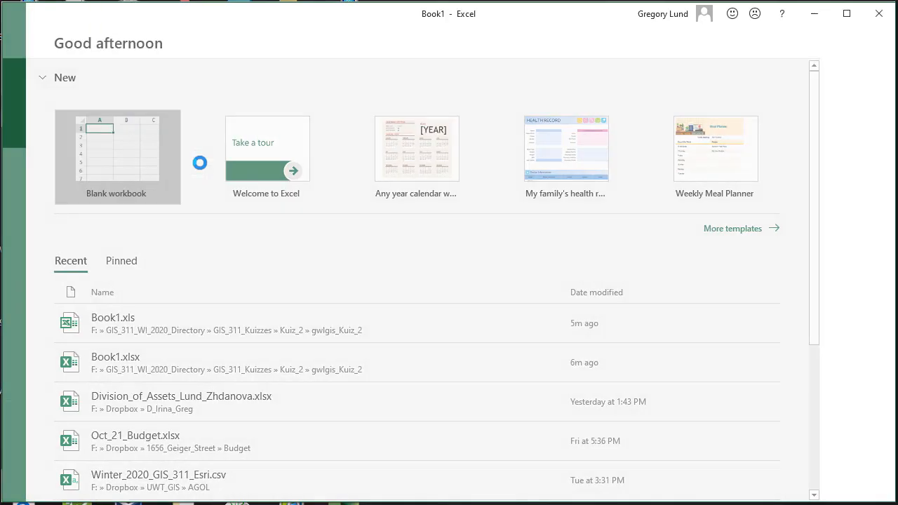
{"action": "left_click", "coordinate": [23, 38]}
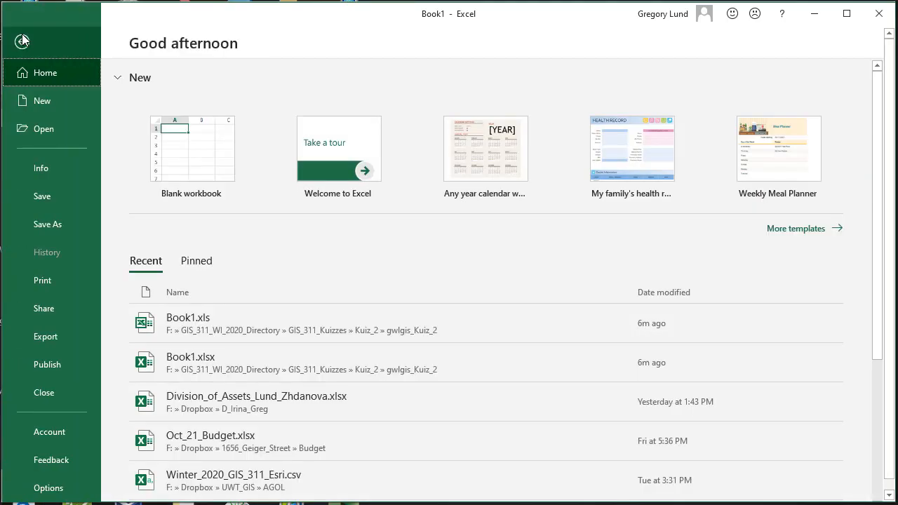
{"action": "left_click", "coordinate": [50, 226]}
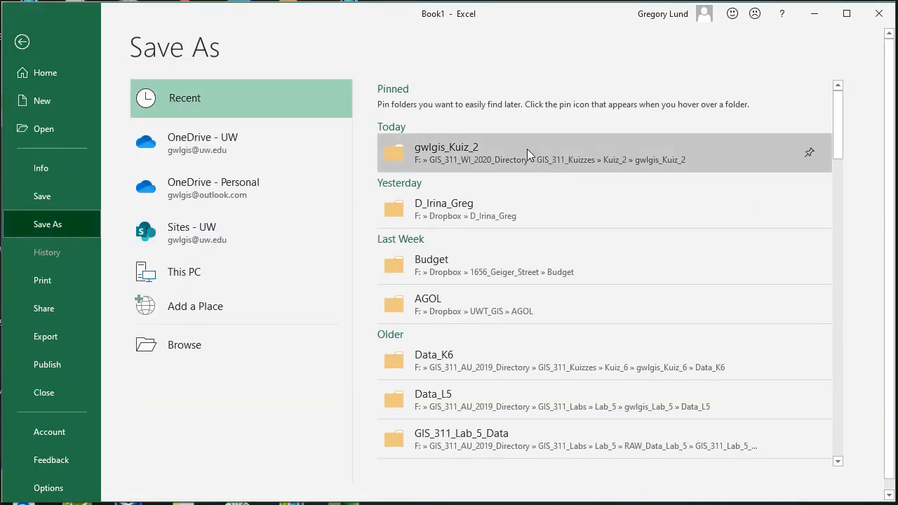
{"action": "left_click", "coordinate": [503, 156]}
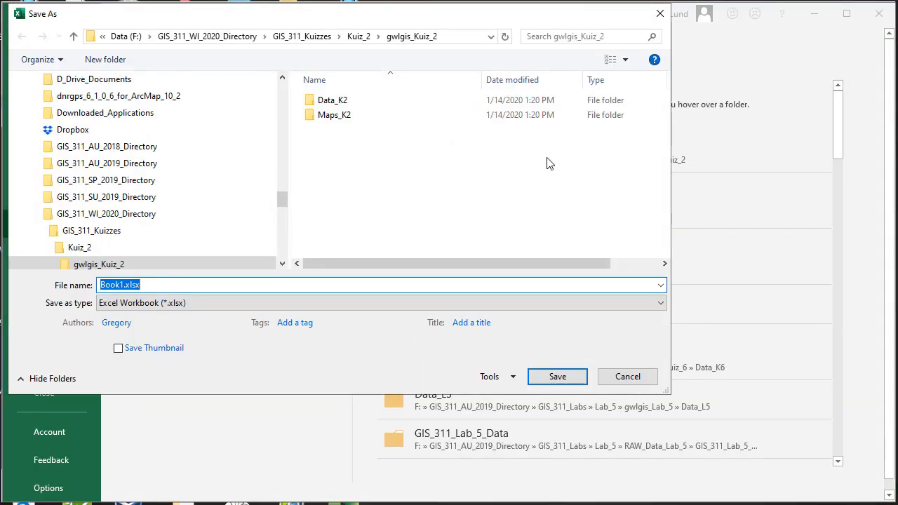
{"action": "left_click_drag", "start_coordinate": [482, 19], "coordinate": [625, 83]}
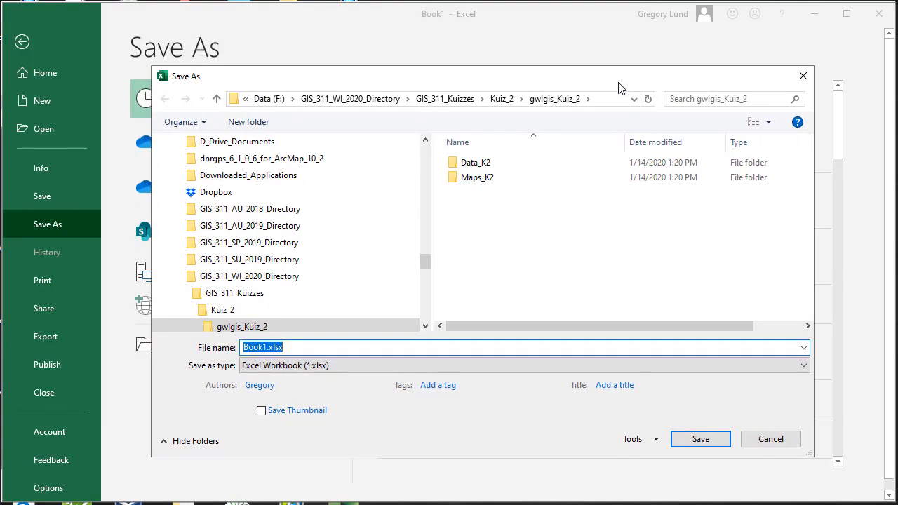
{"action": "left_click", "coordinate": [482, 170]}
{"action": "double_click", "coordinate": [481, 169]}
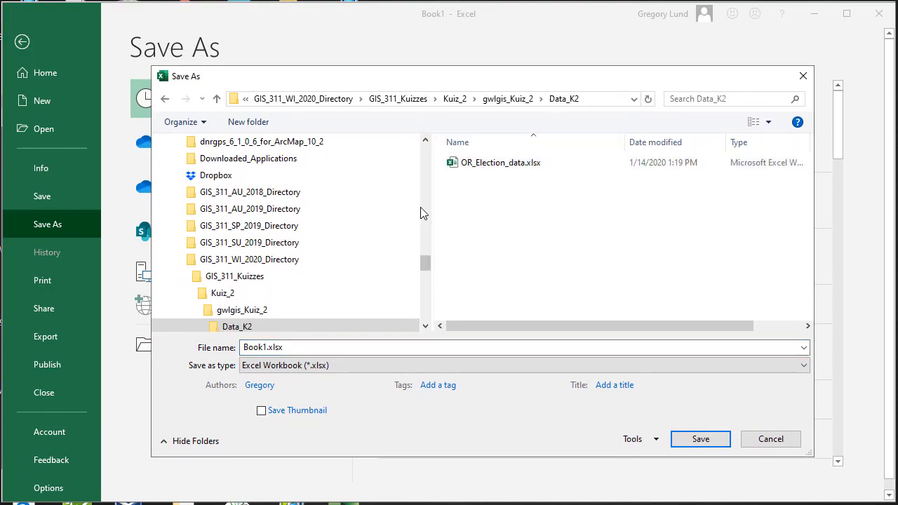
{"action": "double_click", "coordinate": [306, 347]}
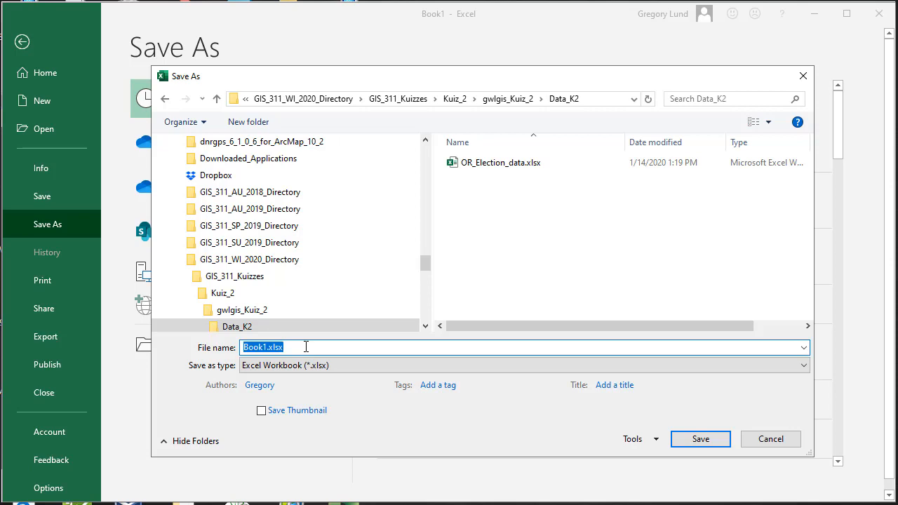
{"action": "type", "text": "Table"}
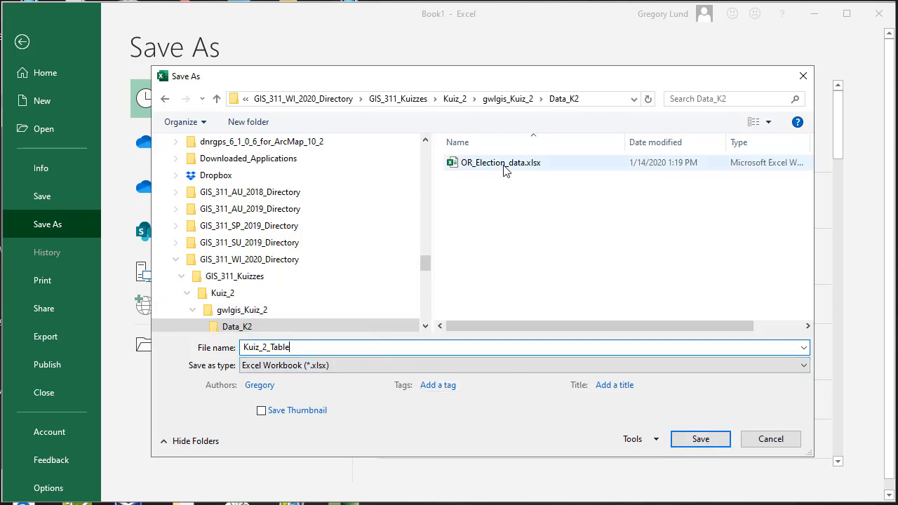
{"action": "left_click", "coordinate": [701, 441]}
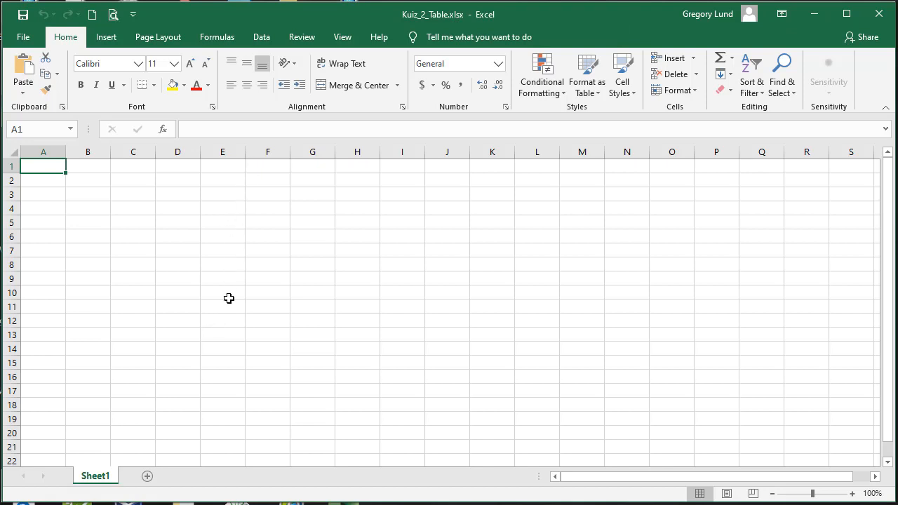
Step: Rename the worksheet Sheet1 as Election_Data_K2
{"action": "right_click", "coordinate": [100, 478]}
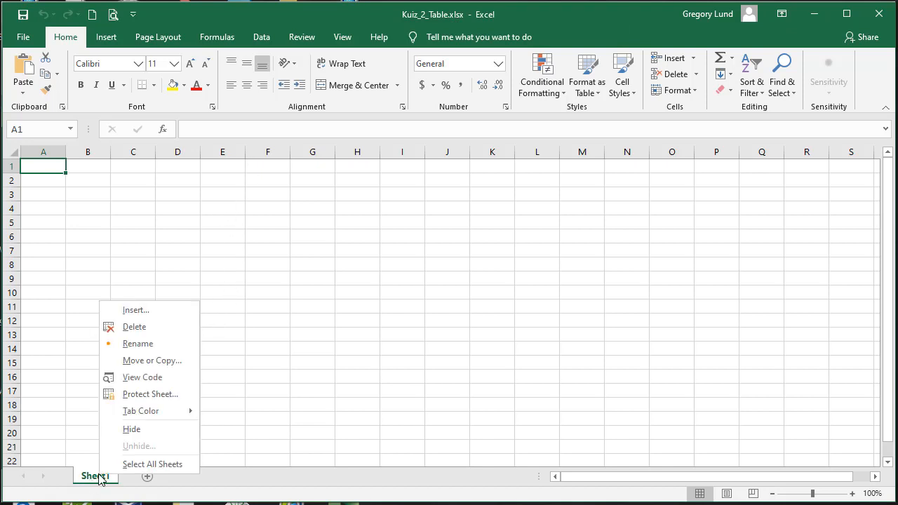
{"action": "left_click", "coordinate": [135, 345]}
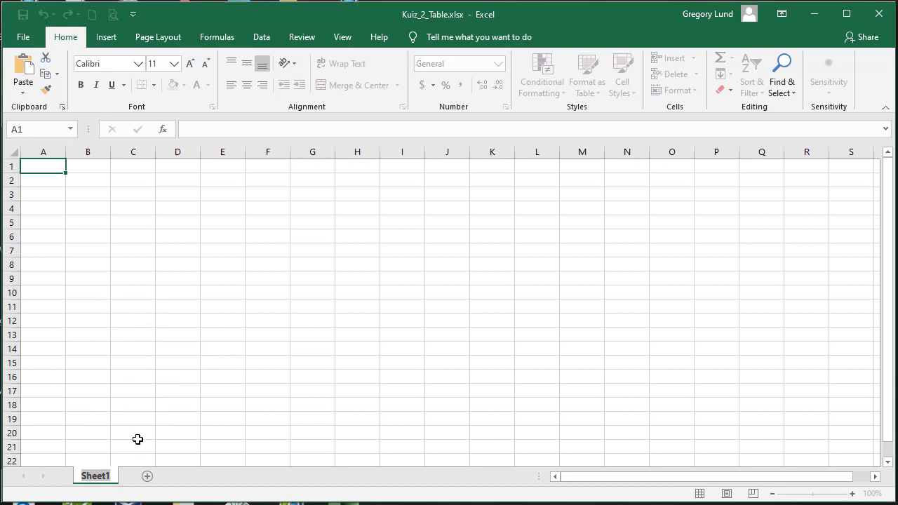
{"action": "type", "text": "Election"}
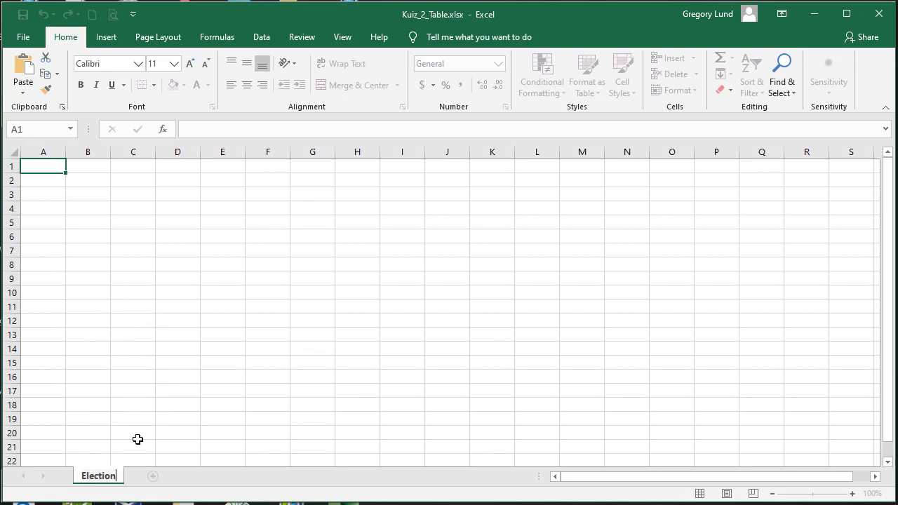
{"action": "type", "text": "_Data_K2"}
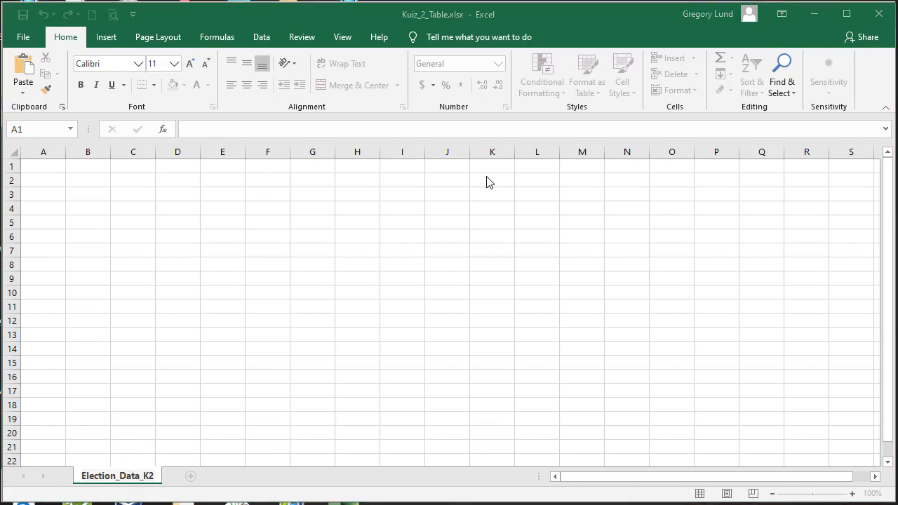
Step: Enter the column headers County, Gov2008, Pres2008, Gov2012 and Pres2012 in cells A1 through E1
{"action": "left_click", "coordinate": [43, 168]}
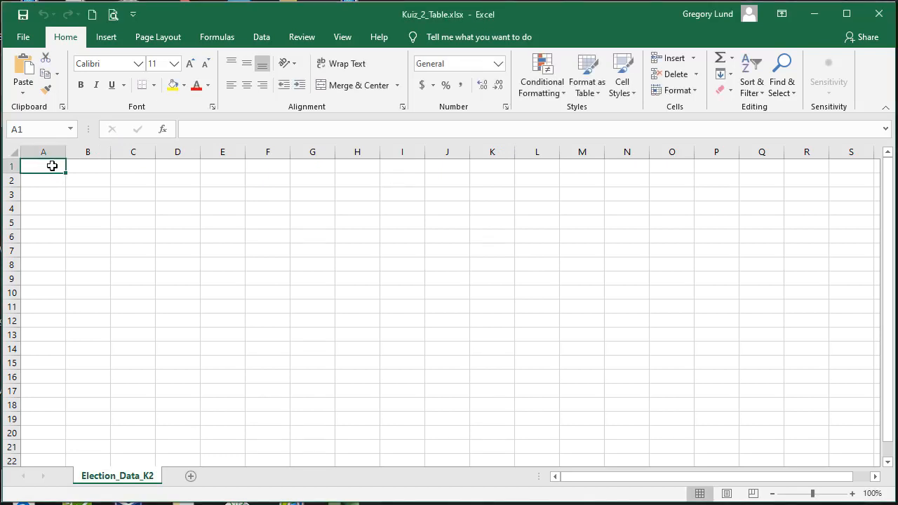
{"action": "type", "text": "County"}
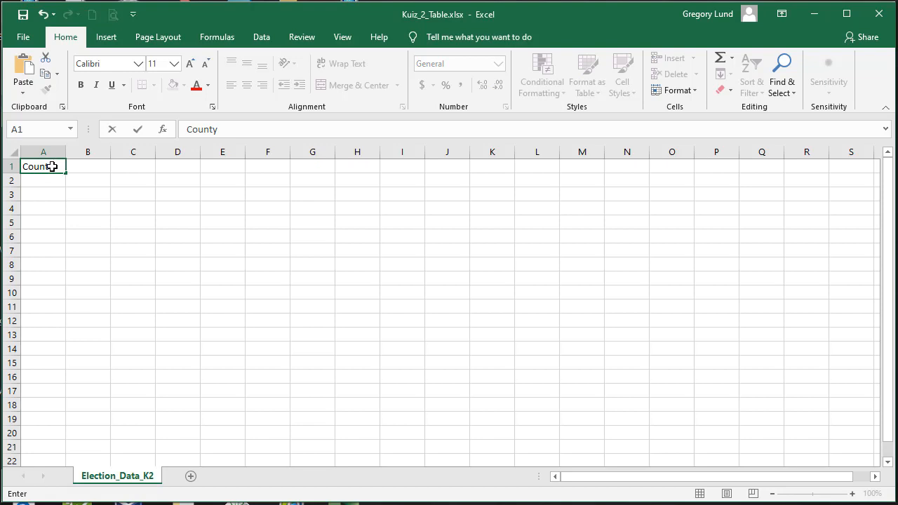
{"action": "key", "text": "Tab"}
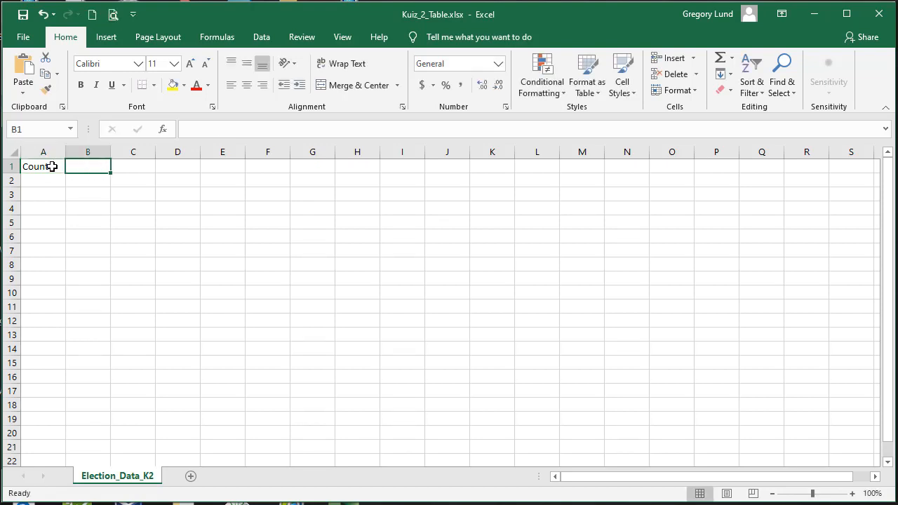
{"action": "type", "text": "GOv"}
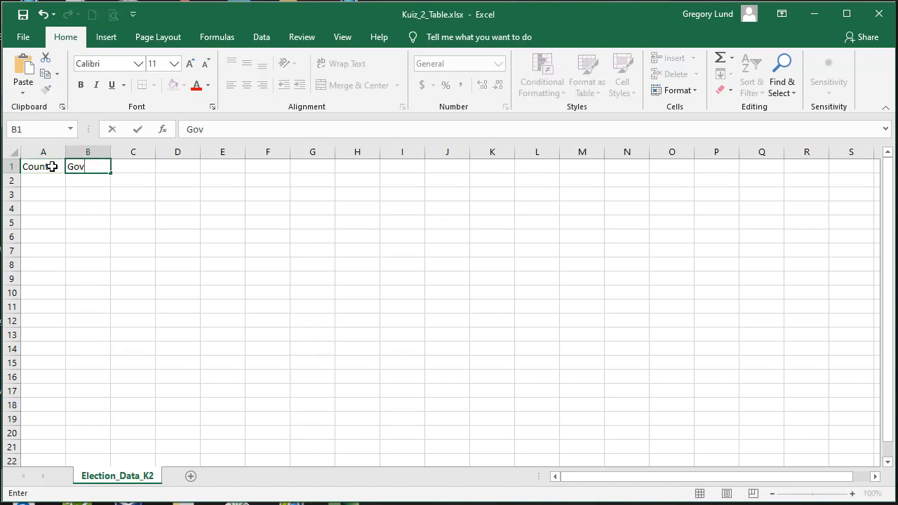
{"action": "type", "text": "2008"}
{"action": "key", "text": "Tab"}
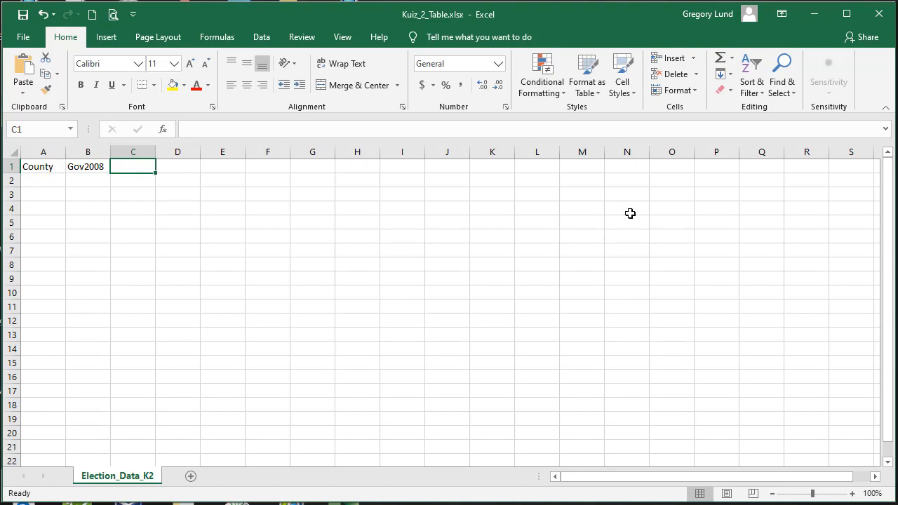
{"action": "type", "text": "Pres2008"}
{"action": "key", "text": "Tab"}
{"action": "type", "text": "Gov2012"}
{"action": "key", "text": "Tab"}
{"action": "type", "text": "Pres2012"}
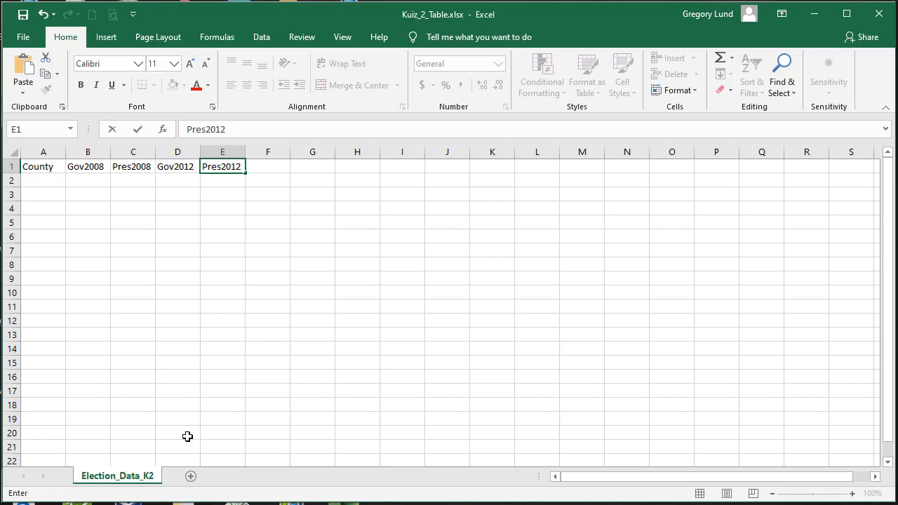
{"action": "key", "text": "Return"}
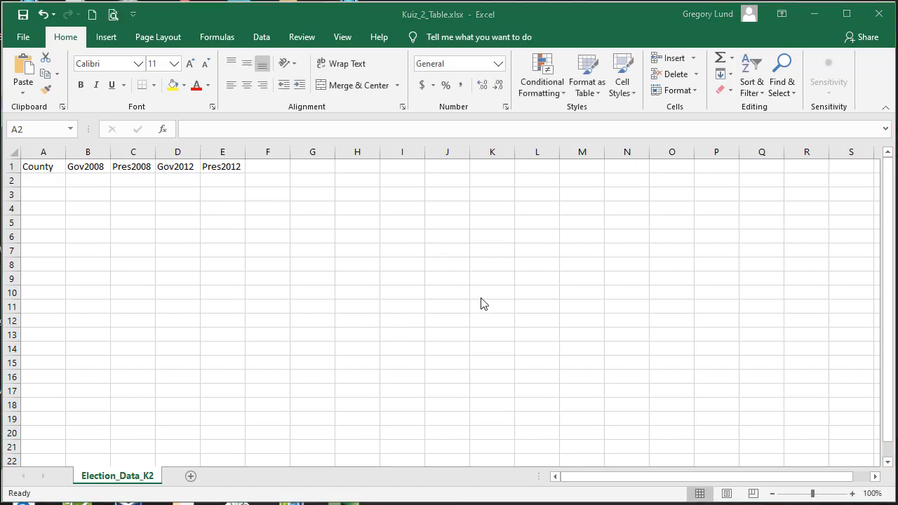
Step: Add a new worksheet after Election_Data_K2 and name it Gov2008
{"action": "left_click", "coordinate": [188, 476]}
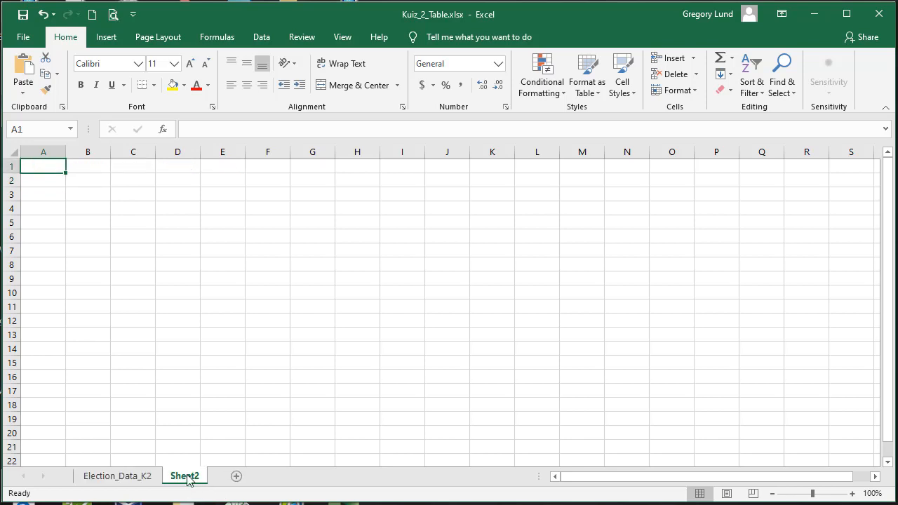
{"action": "right_click", "coordinate": [188, 479]}
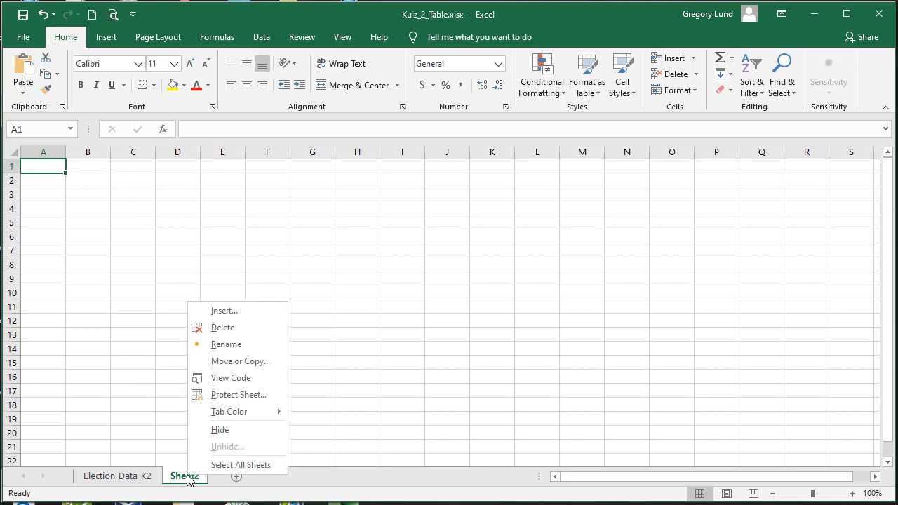
{"action": "left_click", "coordinate": [244, 344]}
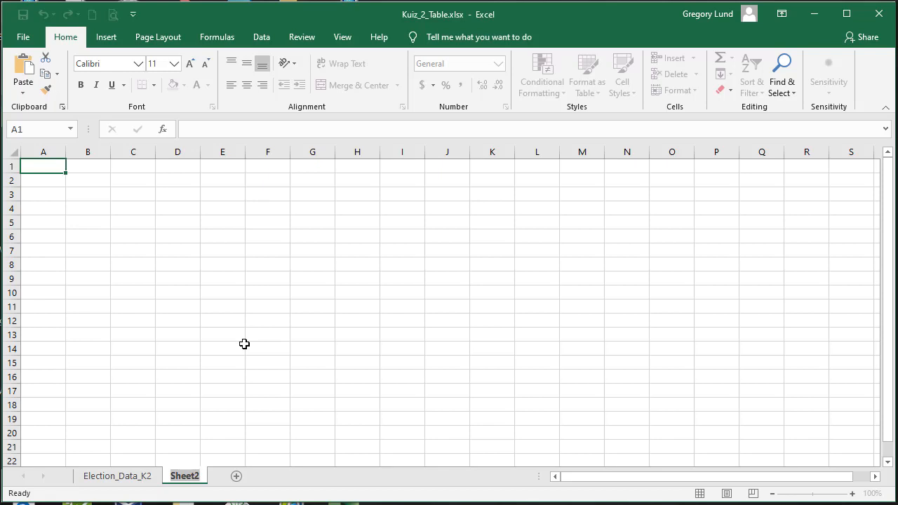
{"action": "type", "text": "Gov"}
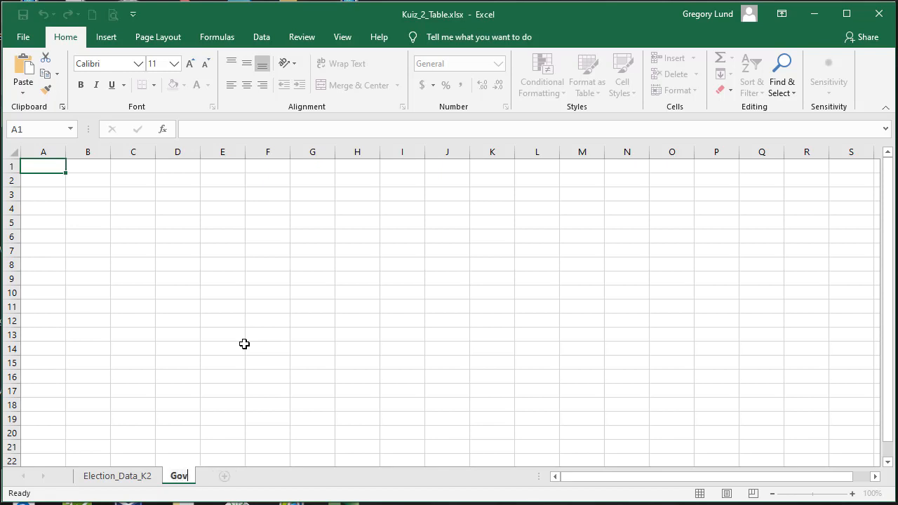
{"action": "type", "text": "2008"}
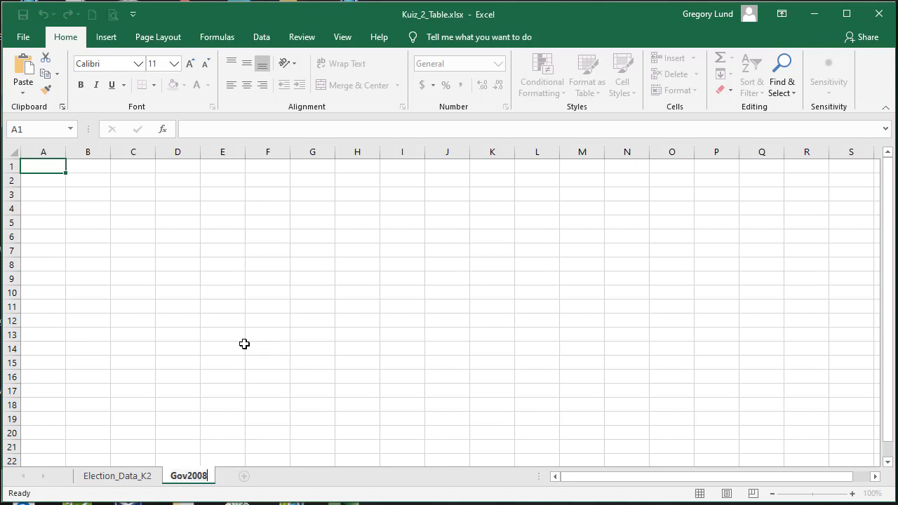
{"action": "key", "text": "Return"}
Step: Add another worksheet after Gov2008 and name it Pres2008
{"action": "left_click", "coordinate": [244, 476]}
{"action": "right_click", "coordinate": [245, 479]}
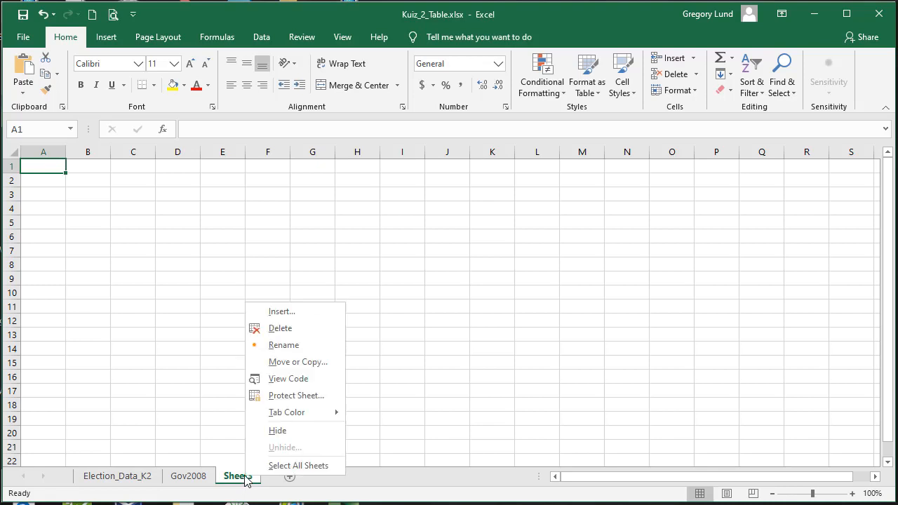
{"action": "left_click", "coordinate": [283, 345]}
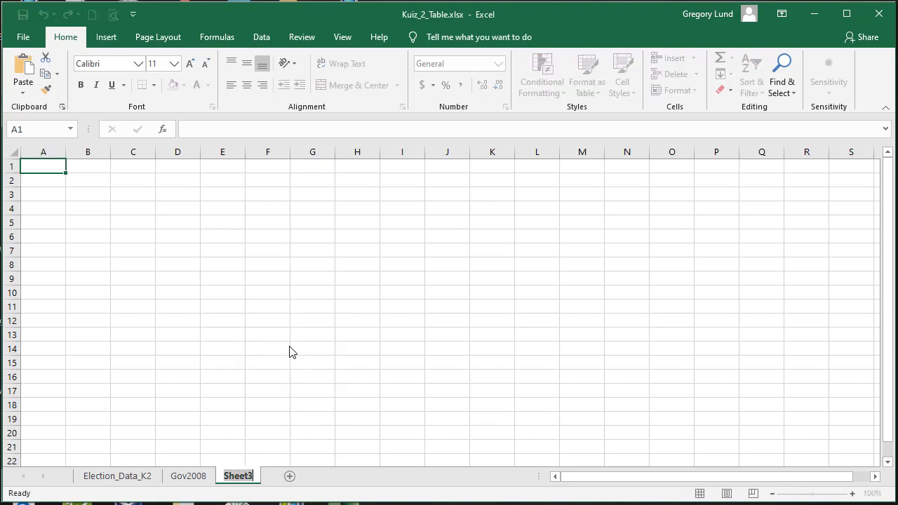
{"action": "type", "text": "Pre"}
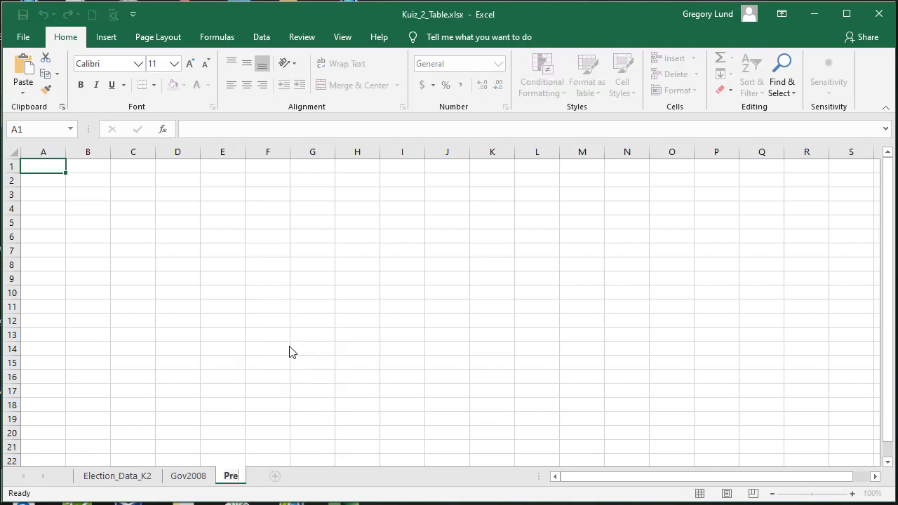
{"action": "type", "text": "s2008"}
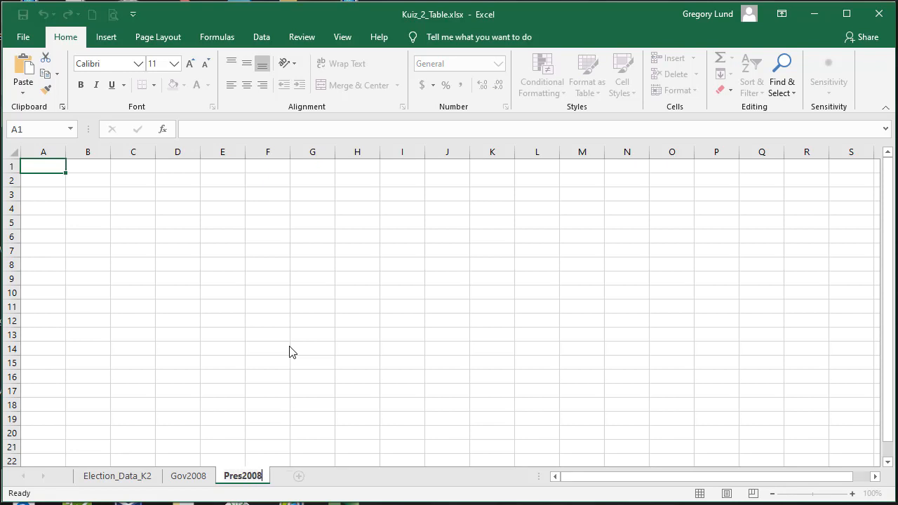
Step: Add a worksheet after Pres2008 and name it Gov2012
{"action": "left_click", "coordinate": [298, 475]}
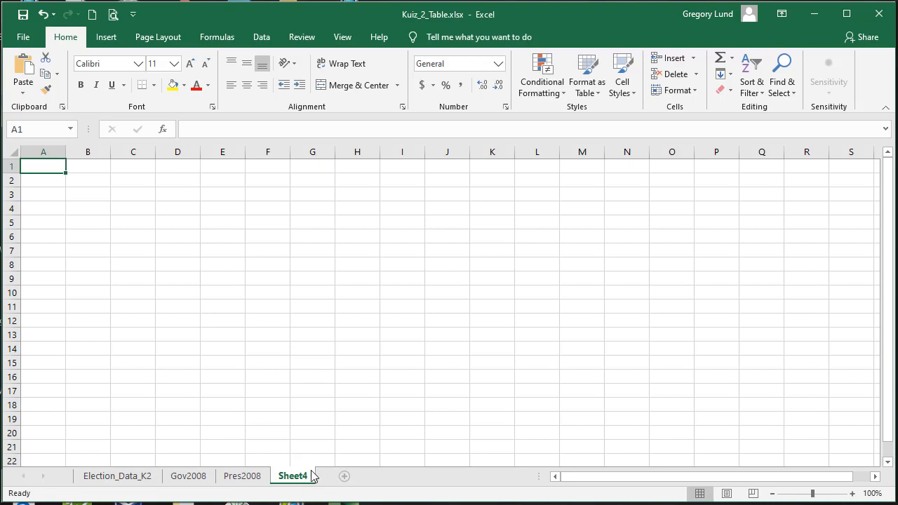
{"action": "right_click", "coordinate": [294, 478]}
{"action": "left_click", "coordinate": [335, 346]}
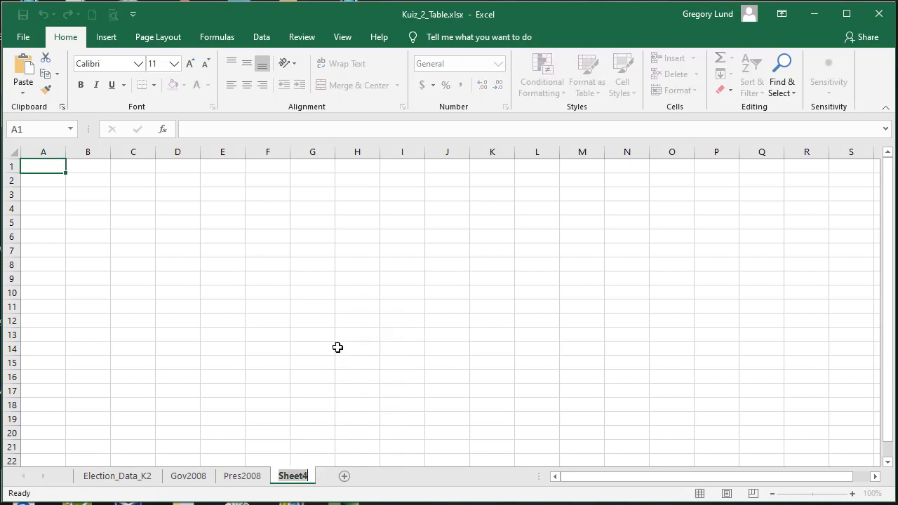
{"action": "type", "text": "Gov2012"}
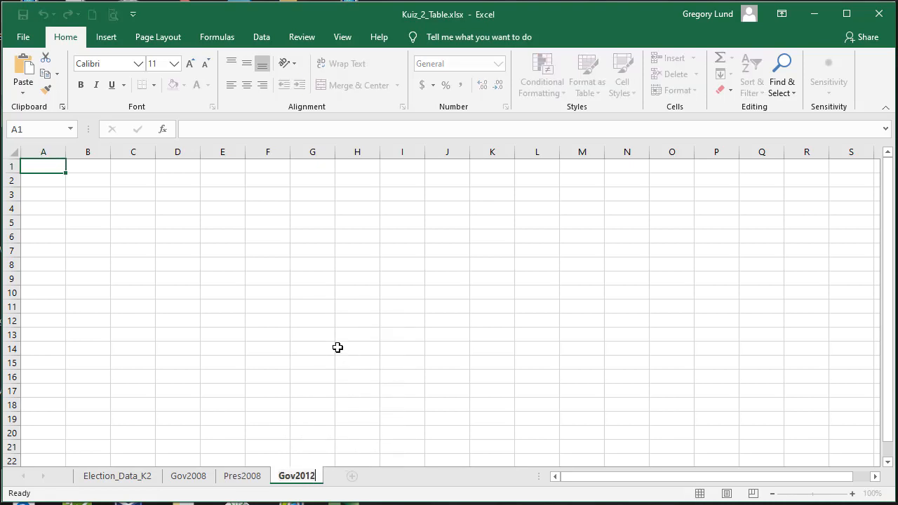
Step: Add a final worksheet after Gov2012 and name it Pres2012
{"action": "left_click", "coordinate": [352, 476]}
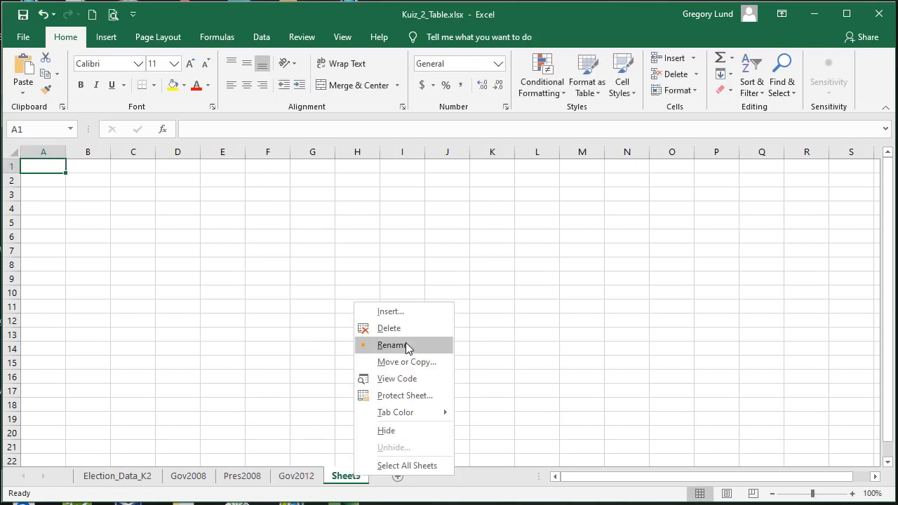
{"action": "left_click", "coordinate": [402, 345]}
{"action": "type", "text": "P"}
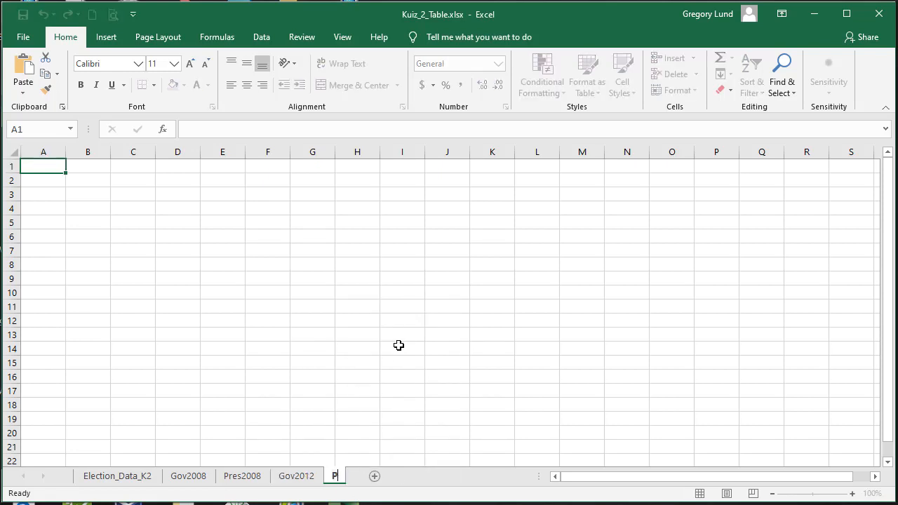
{"action": "type", "text": "res2012"}
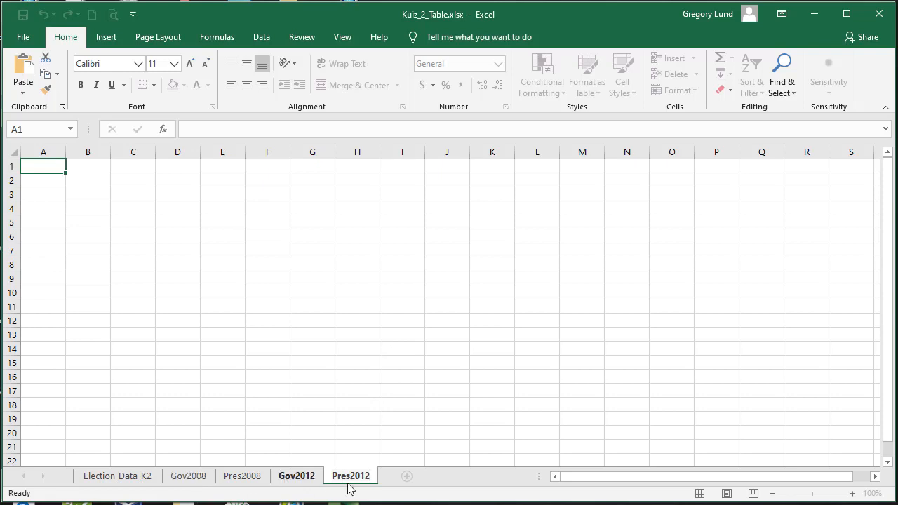
{"action": "key", "text": "Return"}
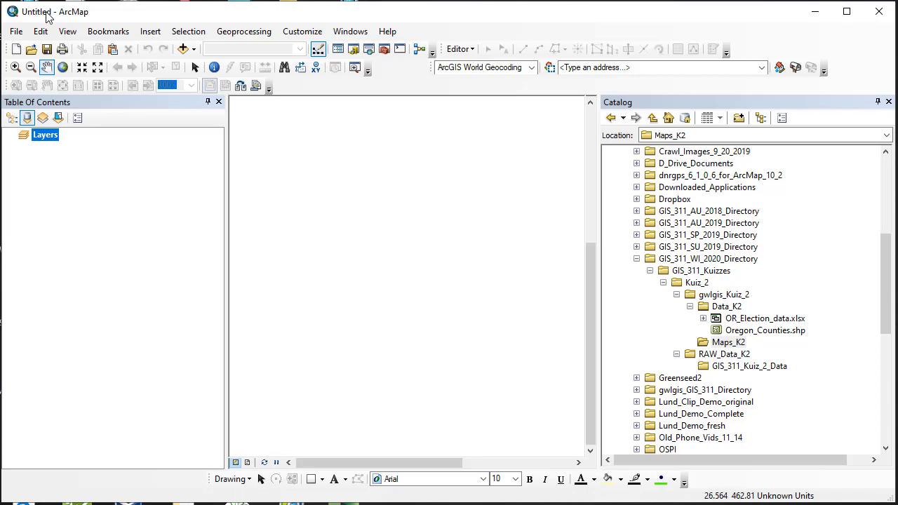
Step: In ArcMap, set the map document's title to Kuiz 2 and its summary to Kuiz 2 Demo
{"action": "left_click", "coordinate": [16, 32]}
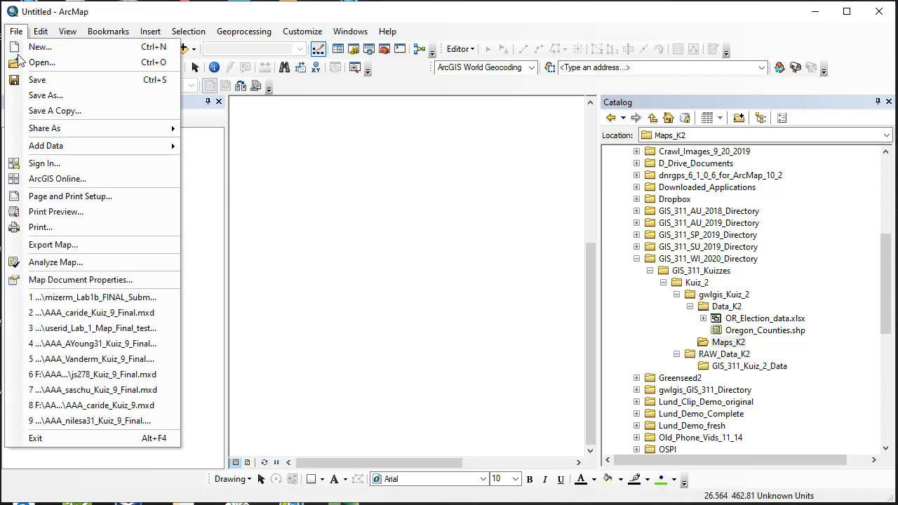
{"action": "left_click", "coordinate": [79, 279]}
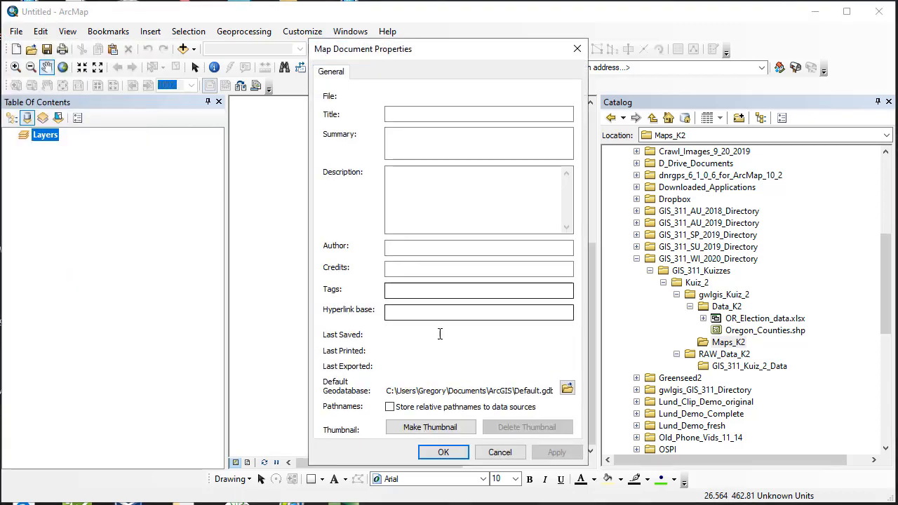
{"action": "left_click", "coordinate": [400, 114]}
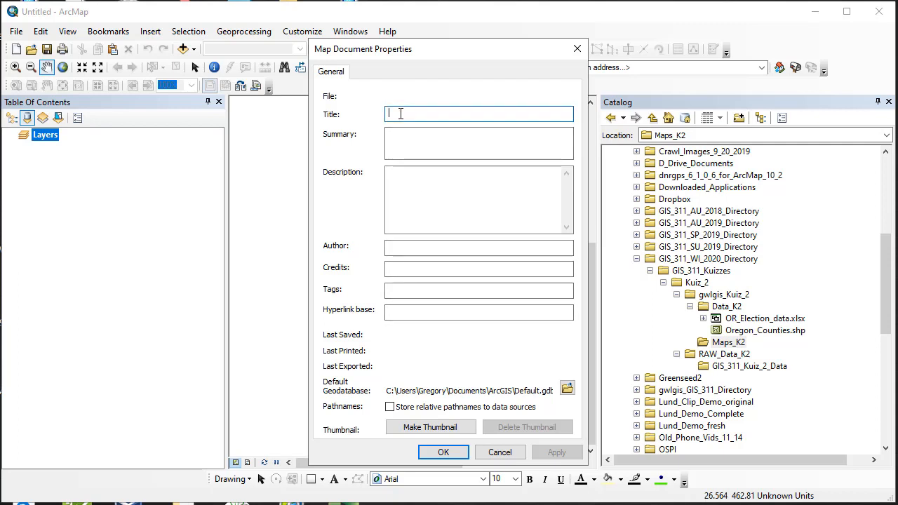
{"action": "type", "text": "Kuiz"}
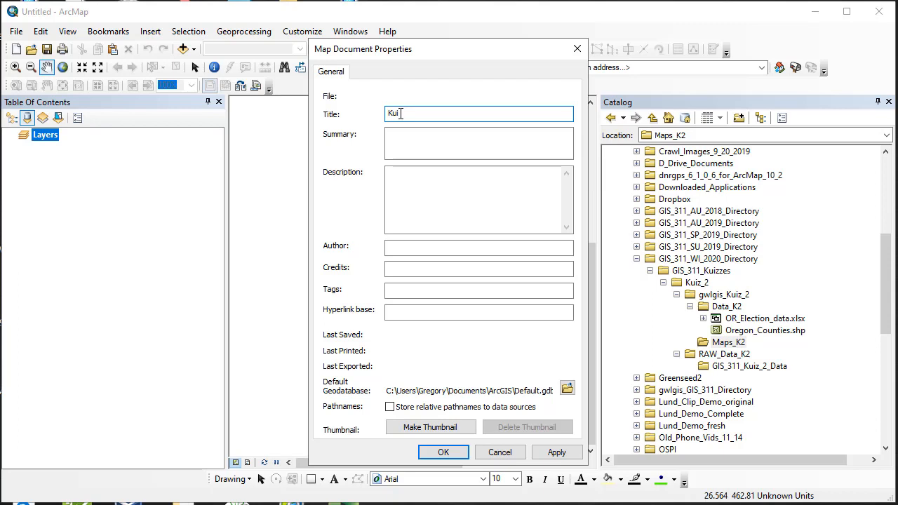
{"action": "type", "text": " 2"}
{"action": "key", "text": "Tab"}
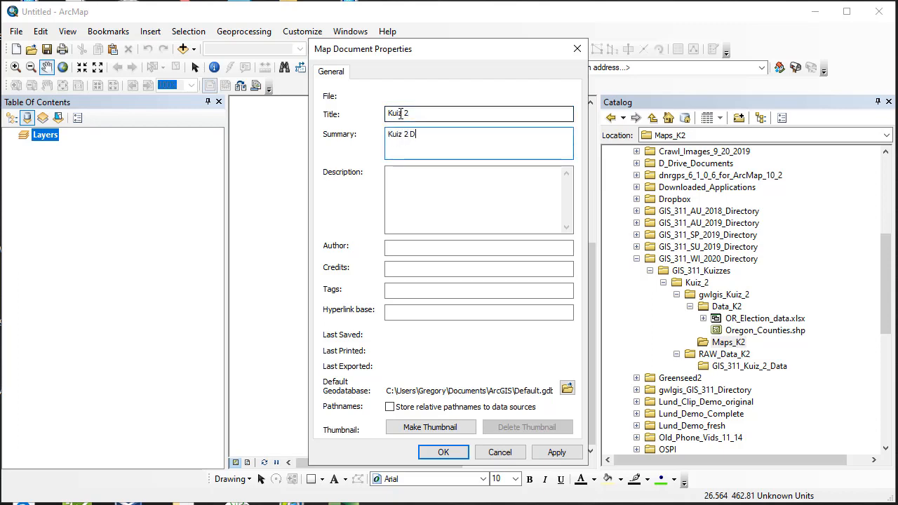
Step: Enter the description "Welcome to GIS 311 Kuiz 2 Skills Demo, designed to help students prepare for the online Lab 2 skills preparation quiz and Lab 2"
{"action": "key", "text": "Tab"}
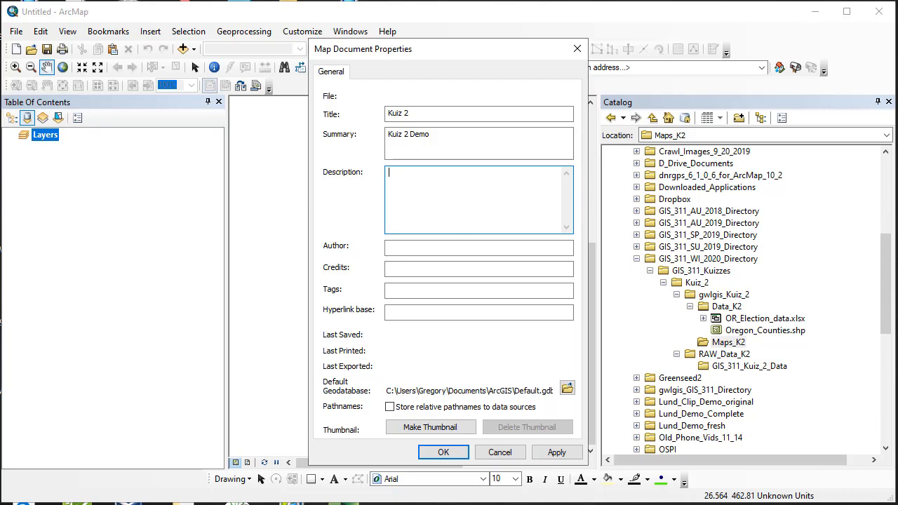
{"action": "type", "text": "Welcome to GIS 311 Kuiz 2 Skills Demo, designed to help students prepare for the online Lab 2 skills preparation quiz and Lab 2"}
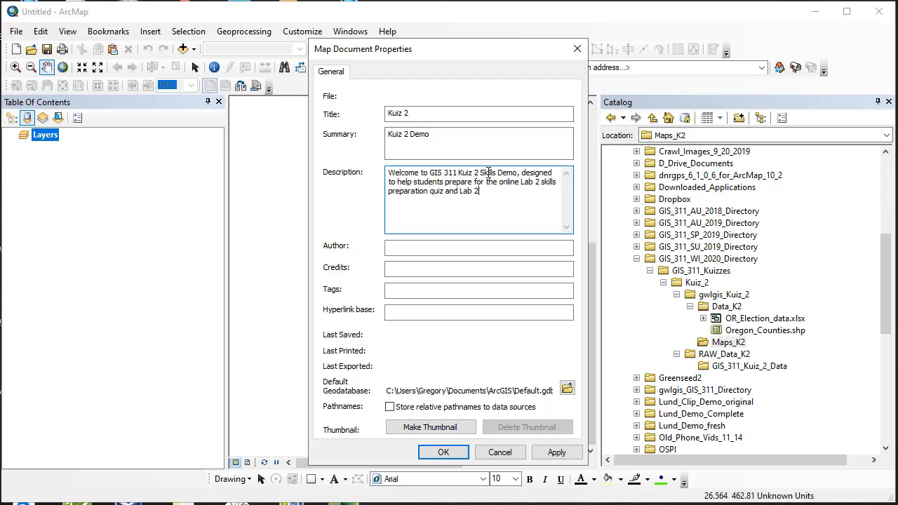
Step: Fill in the author's full name, the surname as credits, and the tags GIS 311, UWT
{"action": "left_click", "coordinate": [475, 248]}
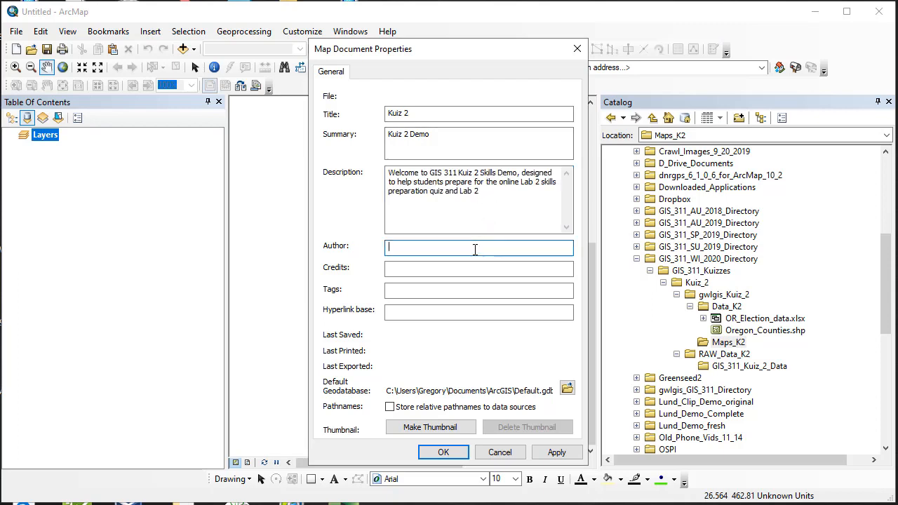
{"action": "type", "text": "Gregory Lund"}
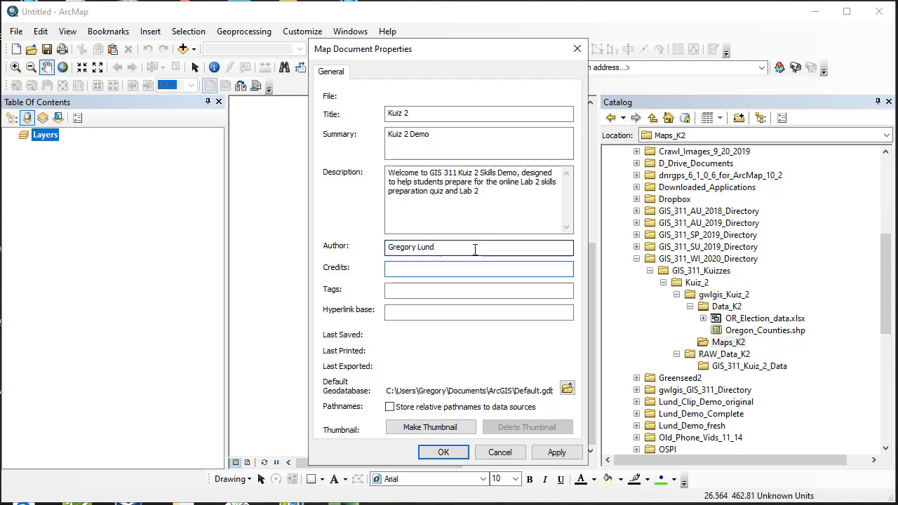
{"action": "key", "text": "Tab"}
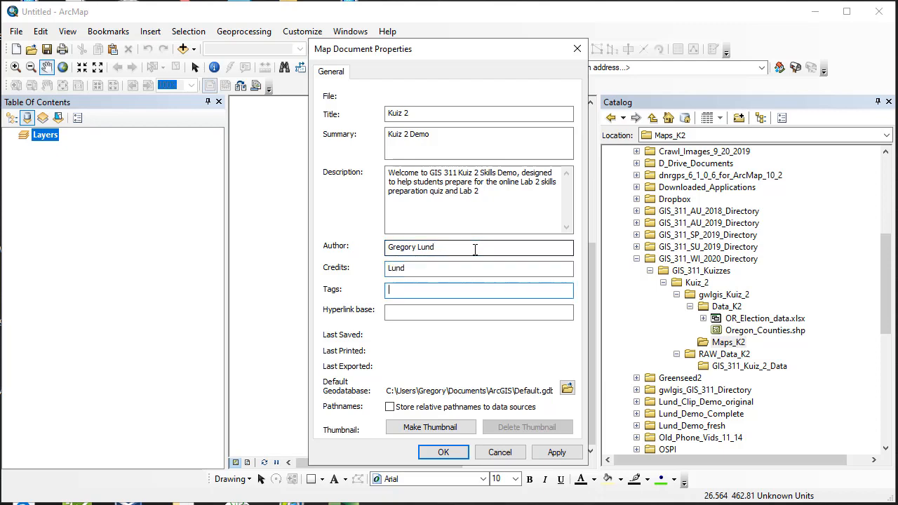
{"action": "type", "text": "GIS 311, UWT"}
{"action": "key", "text": "Tab"}
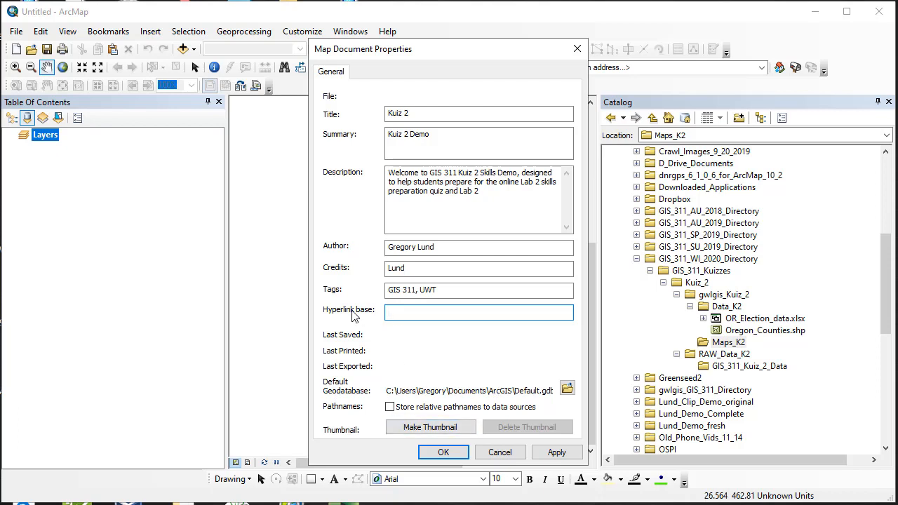
Step: Turn on storing relative pathnames to data sources and apply the map document properties
{"action": "left_click", "coordinate": [390, 407]}
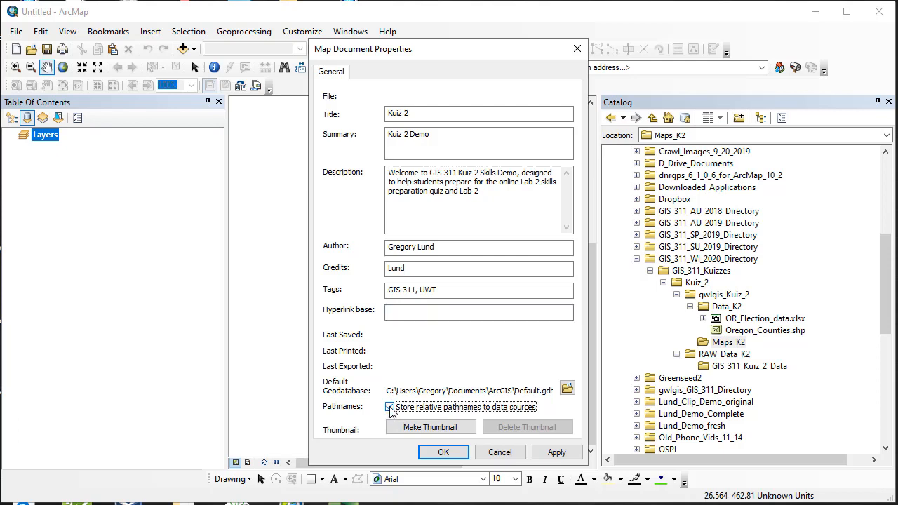
{"action": "left_click", "coordinate": [556, 453]}
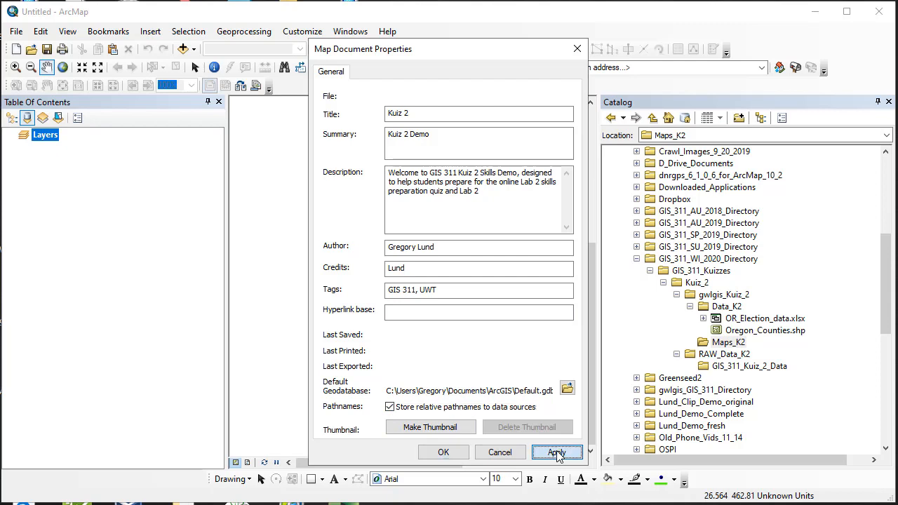
{"action": "left_click", "coordinate": [443, 453]}
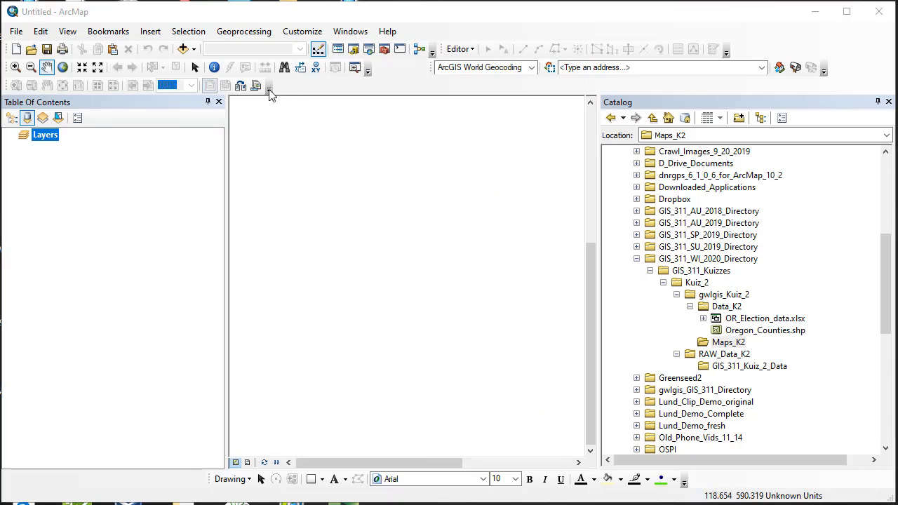
Step: Confirm the geoprocessing options with background processing disabled and output overwriting off
{"action": "left_click", "coordinate": [247, 36]}
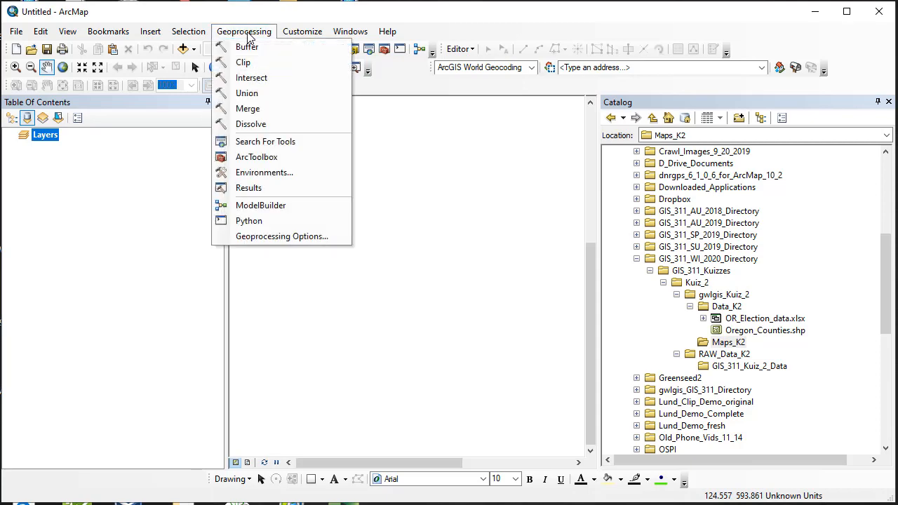
{"action": "left_click", "coordinate": [288, 237]}
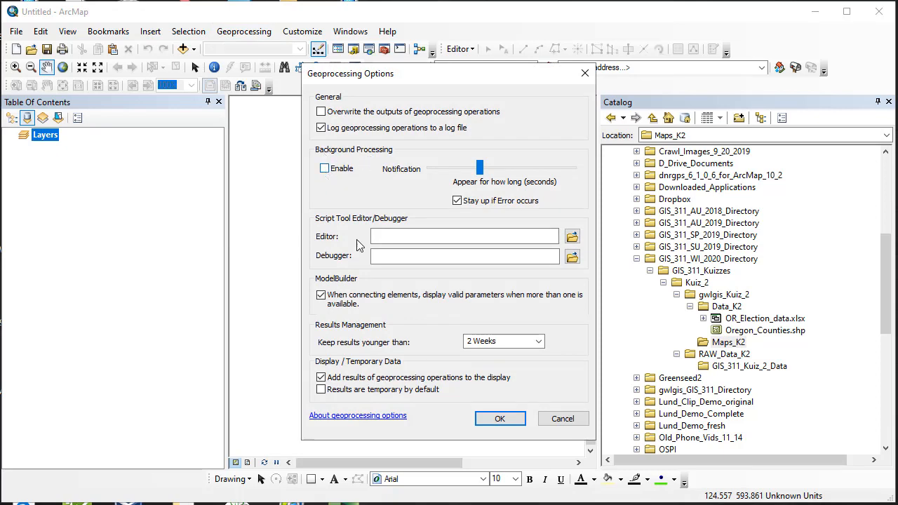
{"action": "left_click", "coordinate": [501, 419]}
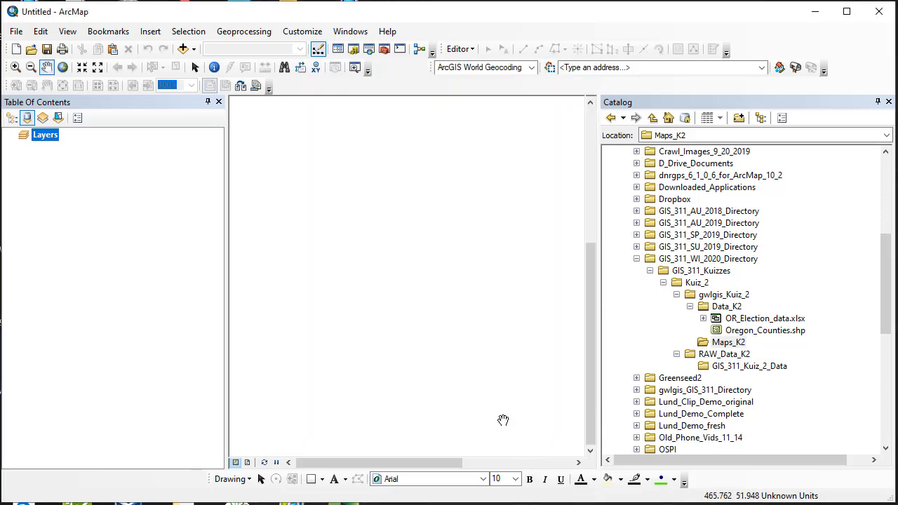
Step: Set the geoprocessing environment's current workspace to the Data_K2 folder in F:\GIS_311_WI_2020_Directory\GIS_311_Kuizzes\Kuiz_2\gwlgis_Kuiz_2
{"action": "left_click", "coordinate": [248, 32]}
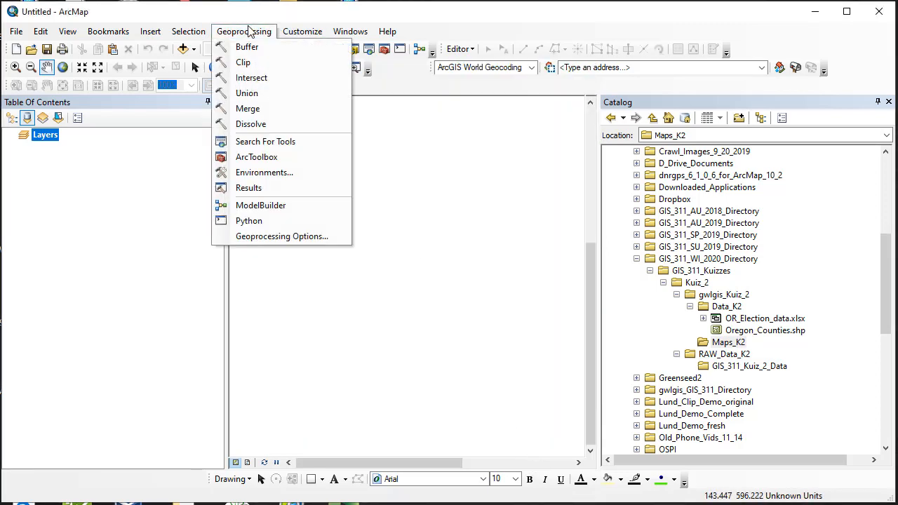
{"action": "left_click", "coordinate": [251, 173]}
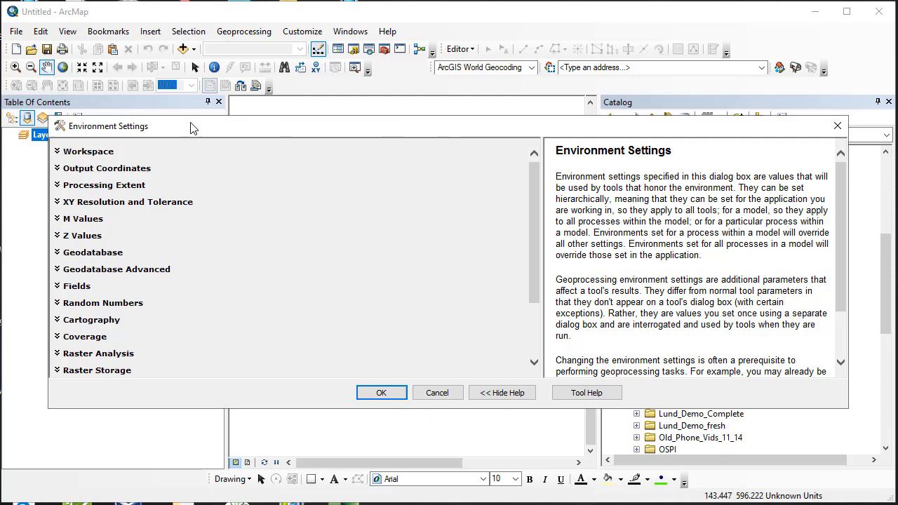
{"action": "left_click", "coordinate": [57, 151]}
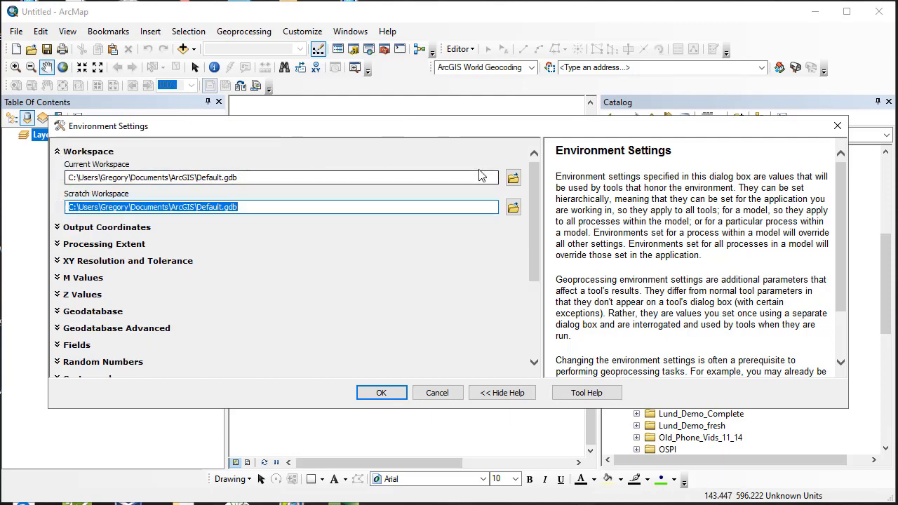
{"action": "left_click", "coordinate": [513, 177]}
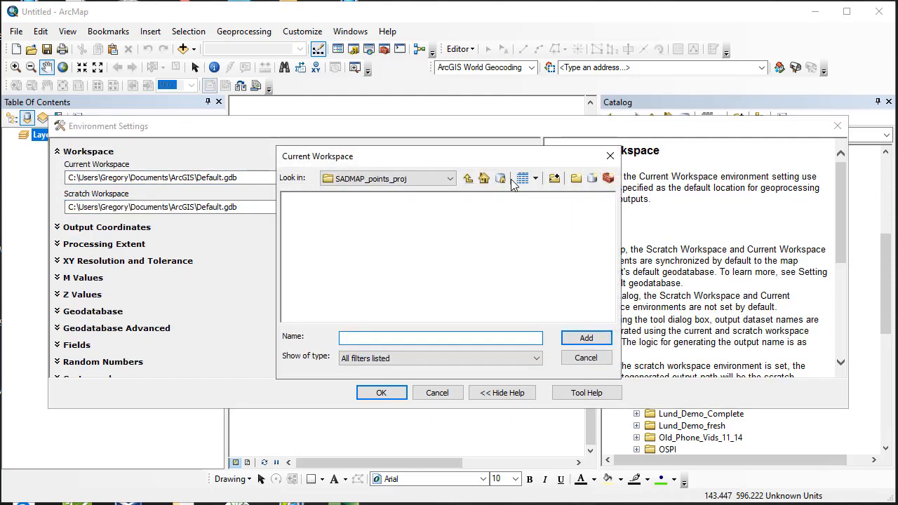
{"action": "left_click", "coordinate": [450, 178]}
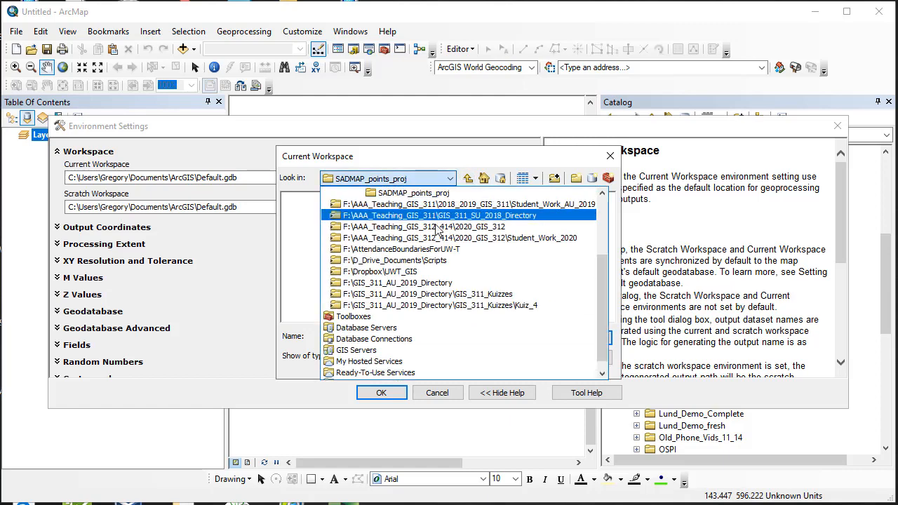
{"action": "scroll", "coordinate": [450, 295], "scroll_direction": "up", "scroll_amount": 3}
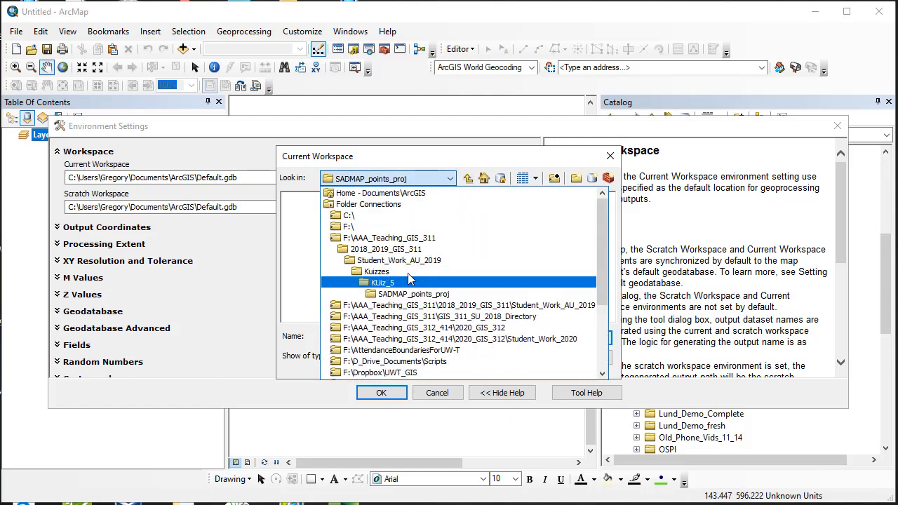
{"action": "left_click", "coordinate": [351, 226]}
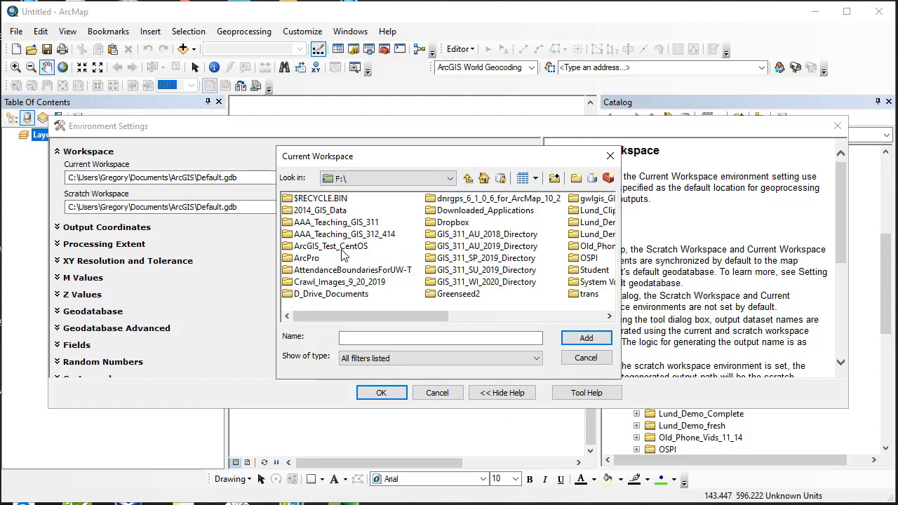
{"action": "double_click", "coordinate": [489, 282]}
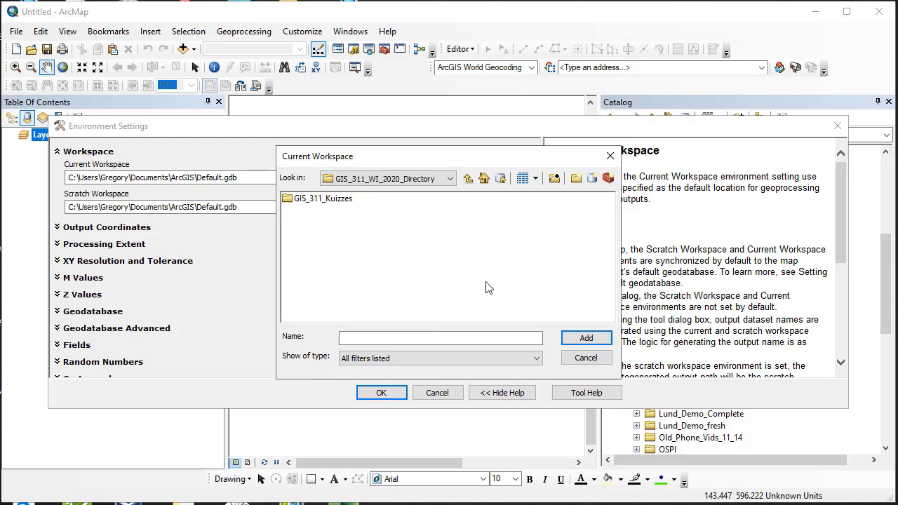
{"action": "double_click", "coordinate": [320, 200]}
{"action": "double_click", "coordinate": [302, 201]}
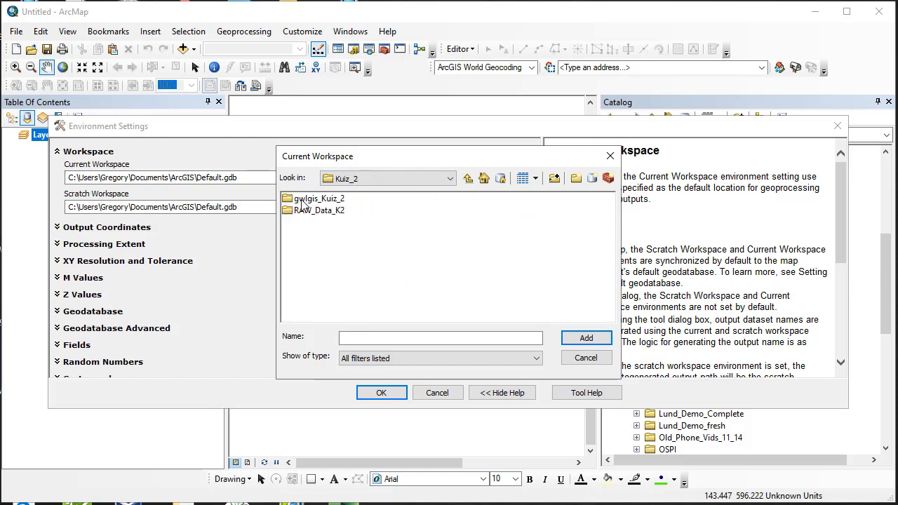
{"action": "double_click", "coordinate": [302, 200]}
{"action": "left_click", "coordinate": [303, 201]}
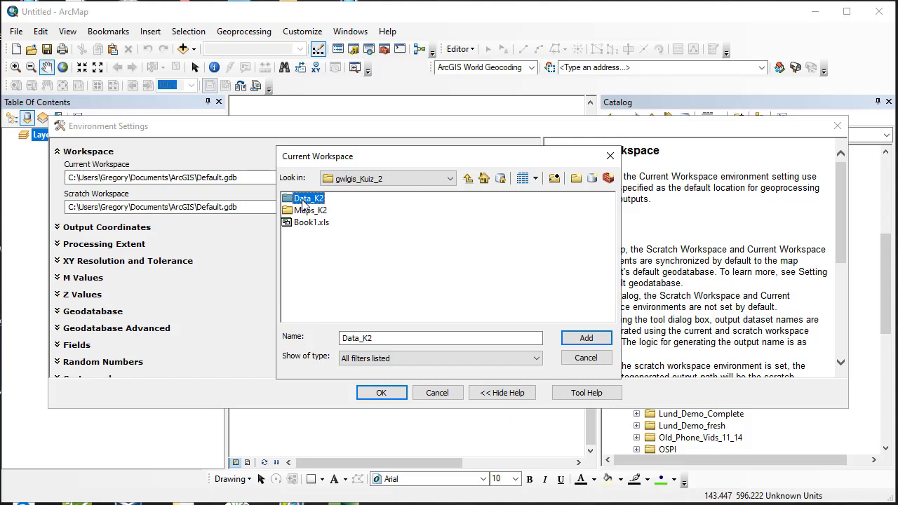
{"action": "left_click", "coordinate": [586, 337]}
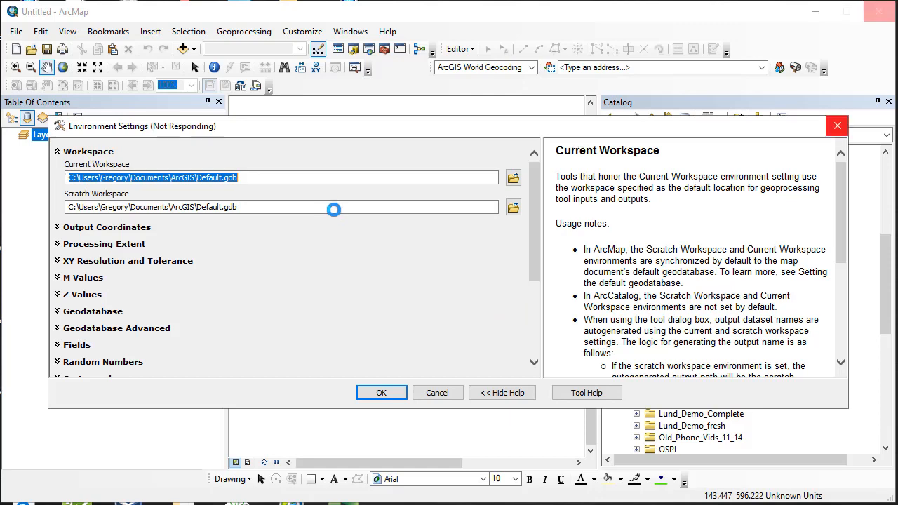
Step: Set the scratch workspace to the same Data_K2 folder and confirm the environment settings
{"action": "left_click", "coordinate": [513, 209]}
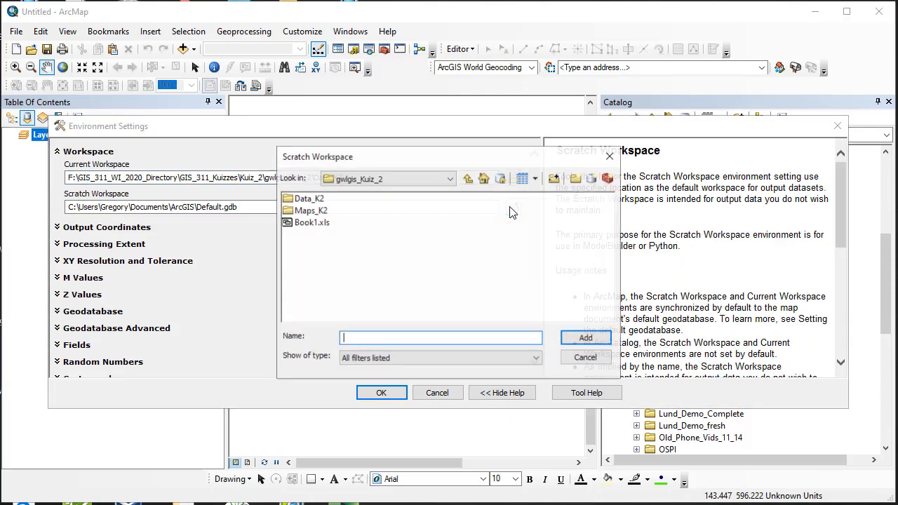
{"action": "left_click", "coordinate": [309, 199]}
{"action": "left_click", "coordinate": [589, 340]}
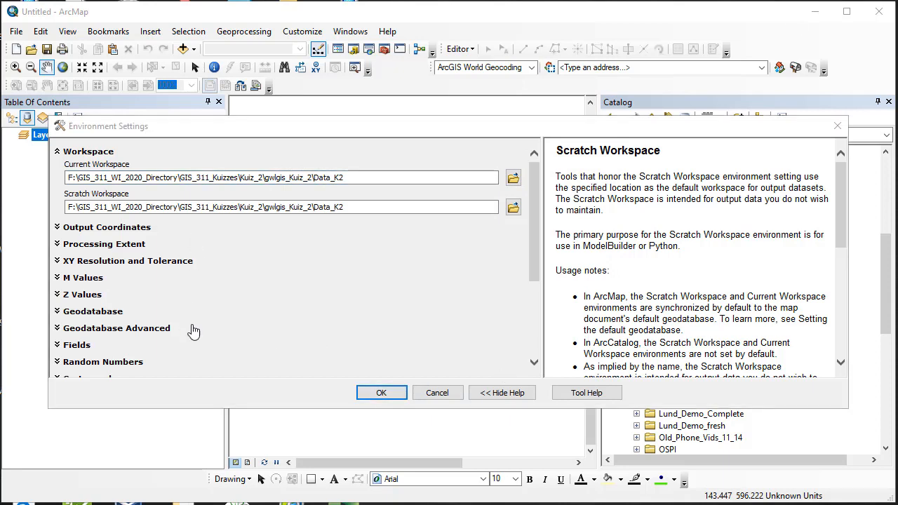
{"action": "left_click", "coordinate": [381, 395]}
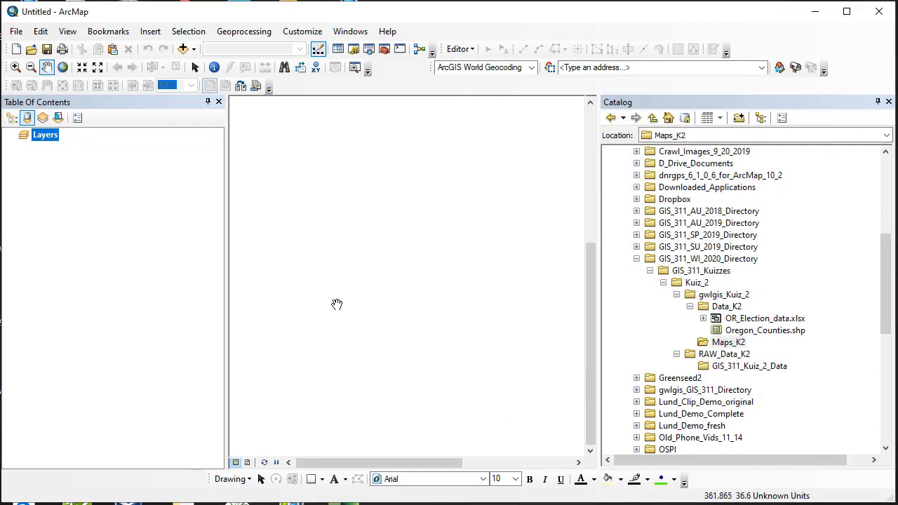
Step: Start saving the map document under a new name, with the Maps_K2 folder inside gwlgis_Kuiz_2 as its location
{"action": "left_click", "coordinate": [15, 32]}
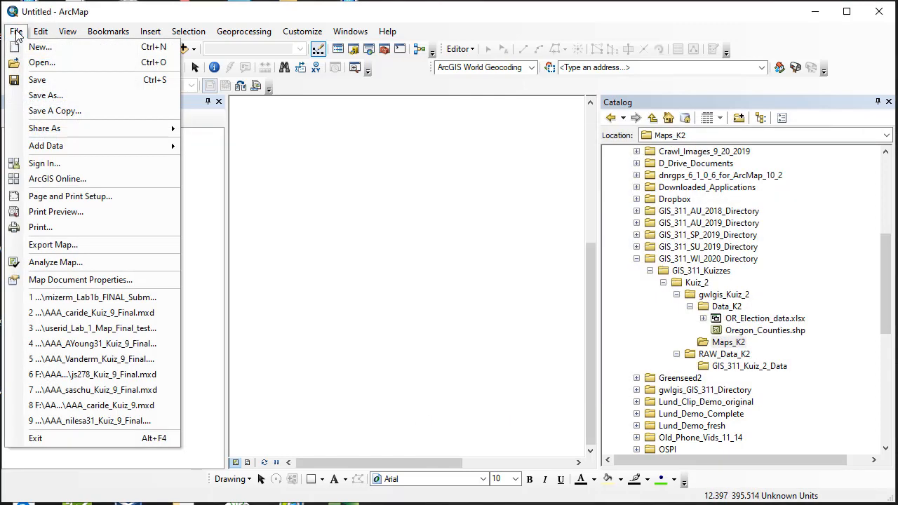
{"action": "left_click", "coordinate": [45, 94]}
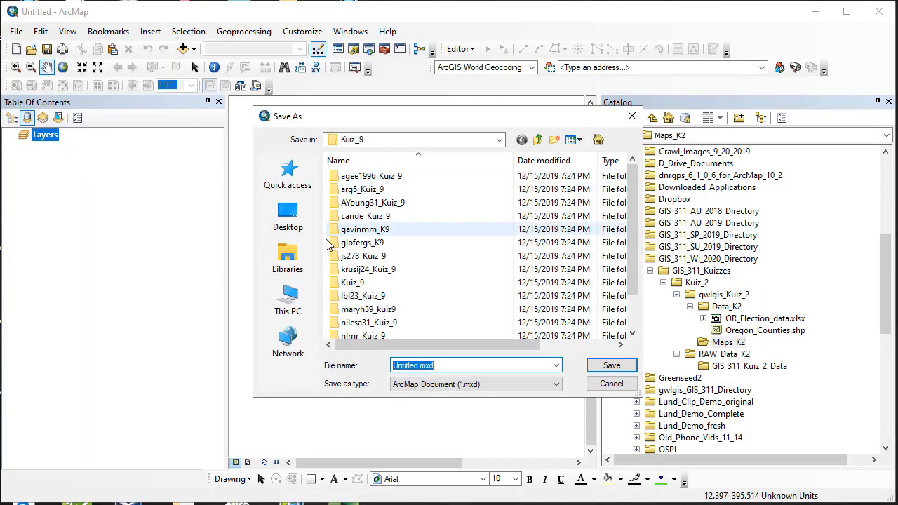
{"action": "left_click", "coordinate": [502, 143]}
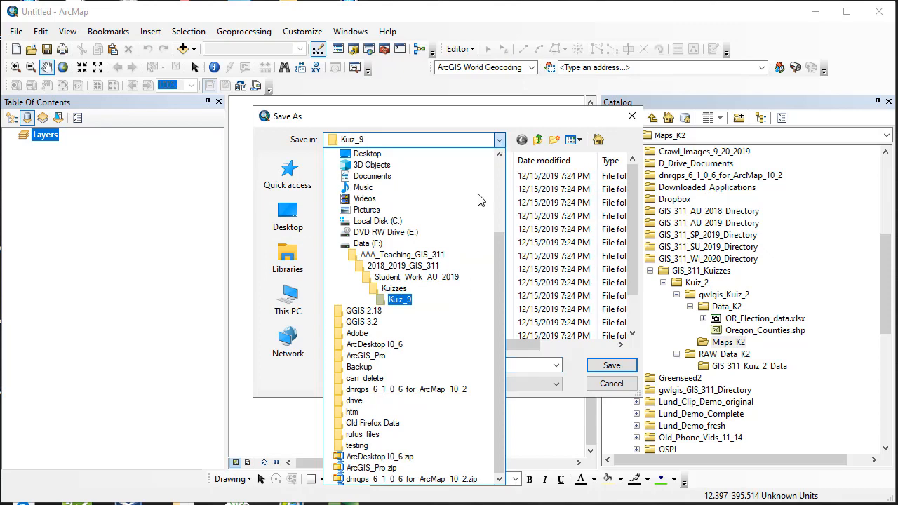
{"action": "left_click", "coordinate": [419, 245]}
{"action": "scroll", "coordinate": [423, 300], "scroll_direction": "down", "scroll_amount": 2}
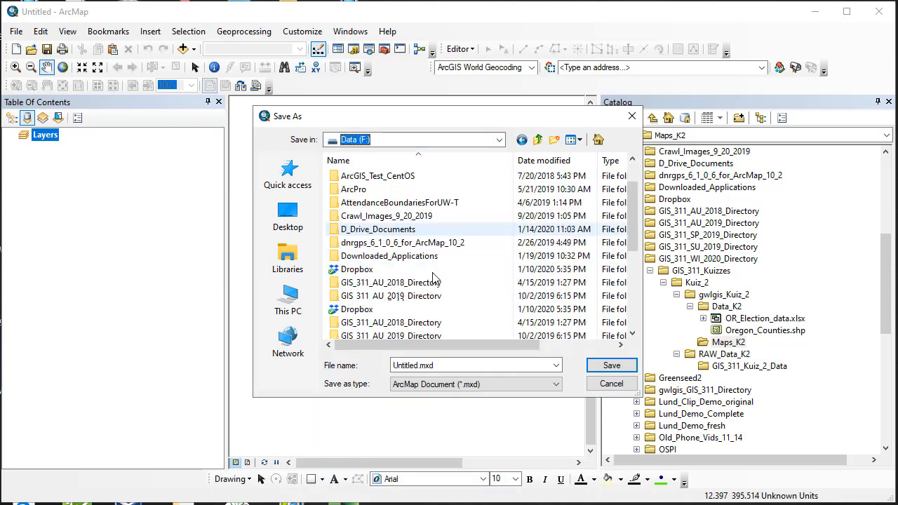
{"action": "double_click", "coordinate": [415, 297]}
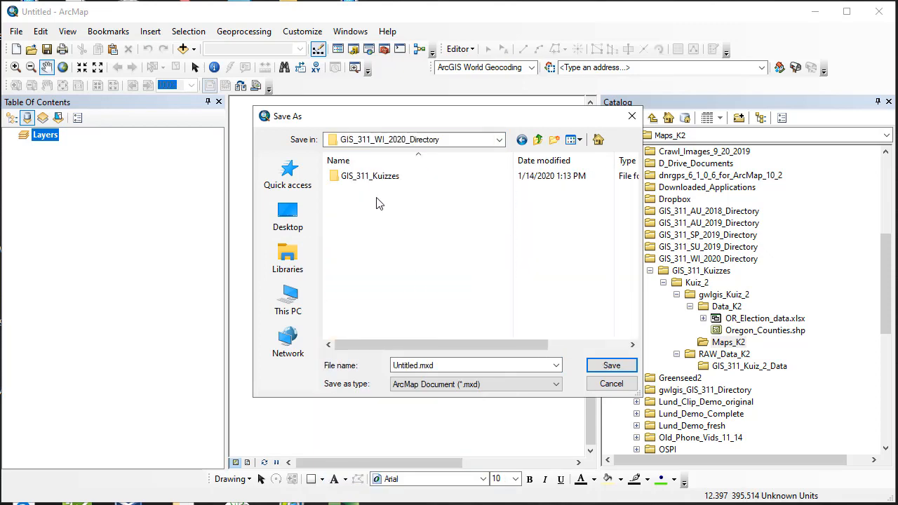
{"action": "double_click", "coordinate": [376, 178]}
{"action": "double_click", "coordinate": [354, 179]}
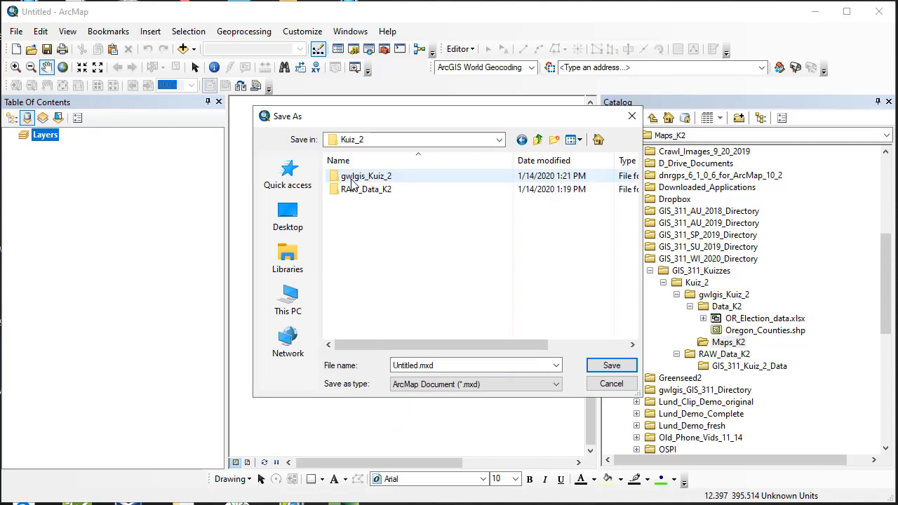
{"action": "double_click", "coordinate": [353, 179]}
{"action": "double_click", "coordinate": [357, 189]}
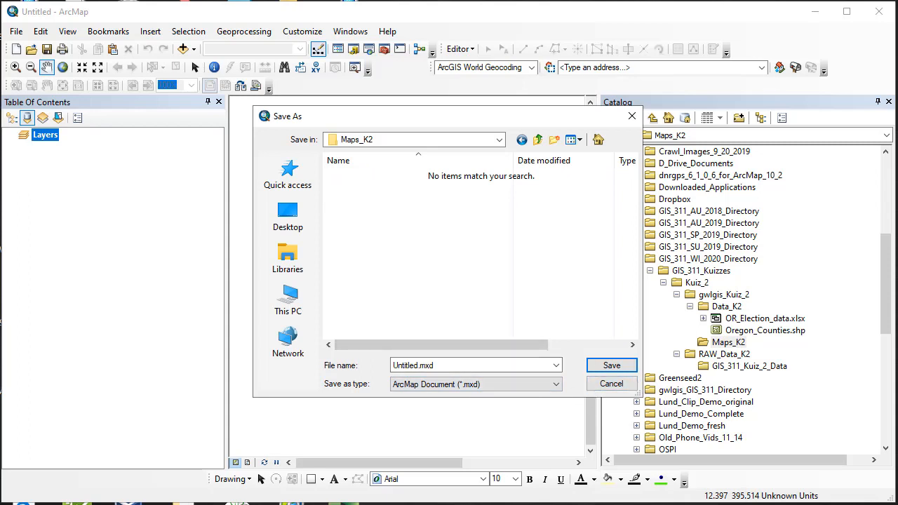
Step: Name the map document gwlgis_Kuiz_2_Map_1.mxd and save it in the Maps_K2 folder
{"action": "double_click", "coordinate": [443, 365]}
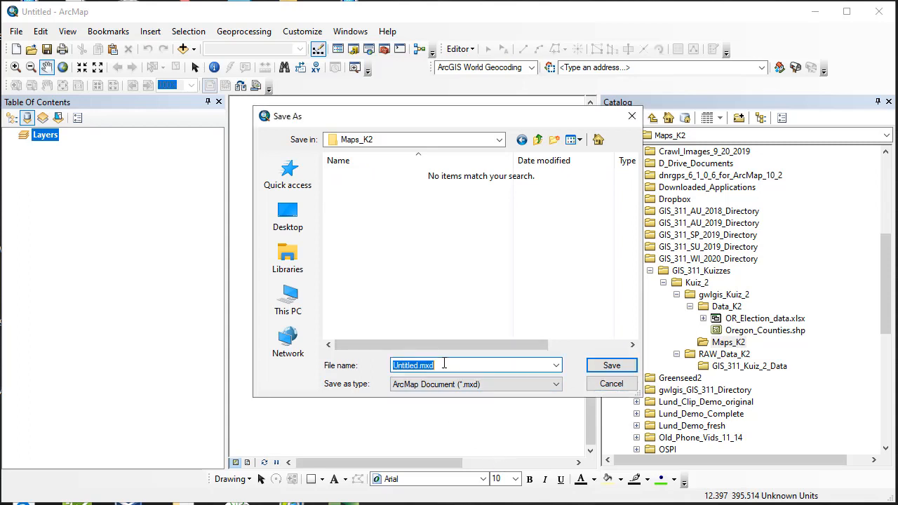
{"action": "type", "text": "userid_Kuiz_2_Map_1.mxd'"}
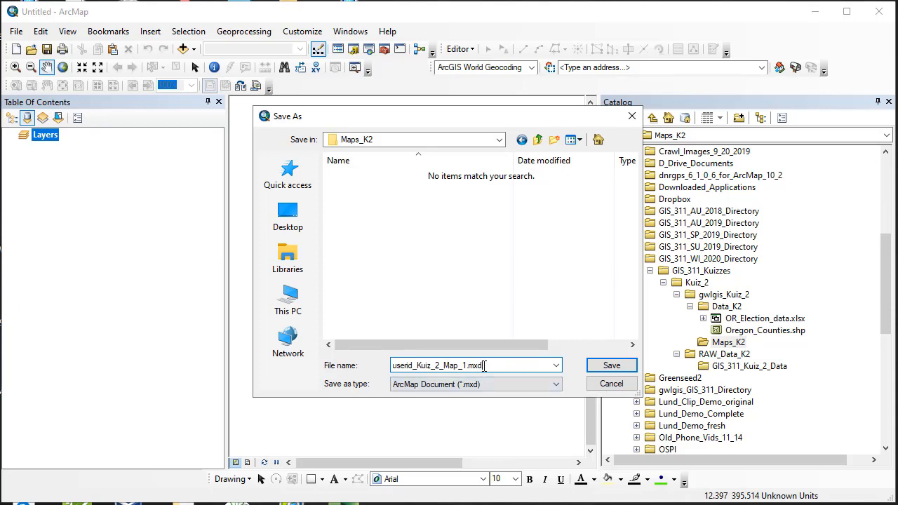
{"action": "double_click", "coordinate": [405, 365]}
{"action": "type", "text": "gwlgis"}
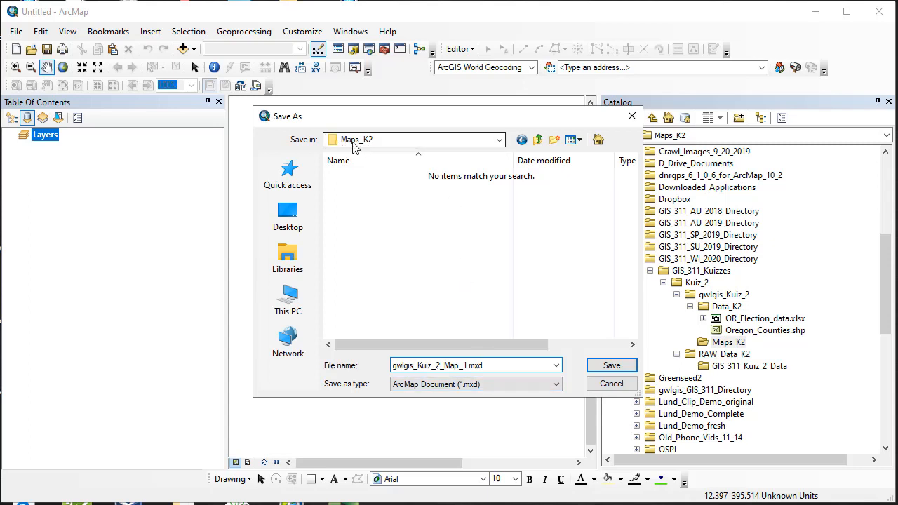
{"action": "left_click", "coordinate": [501, 142]}
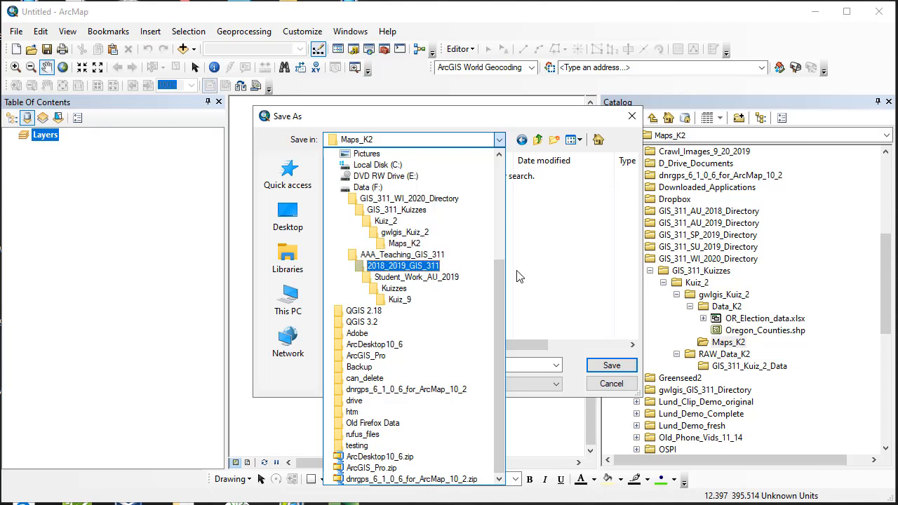
{"action": "left_click", "coordinate": [421, 244]}
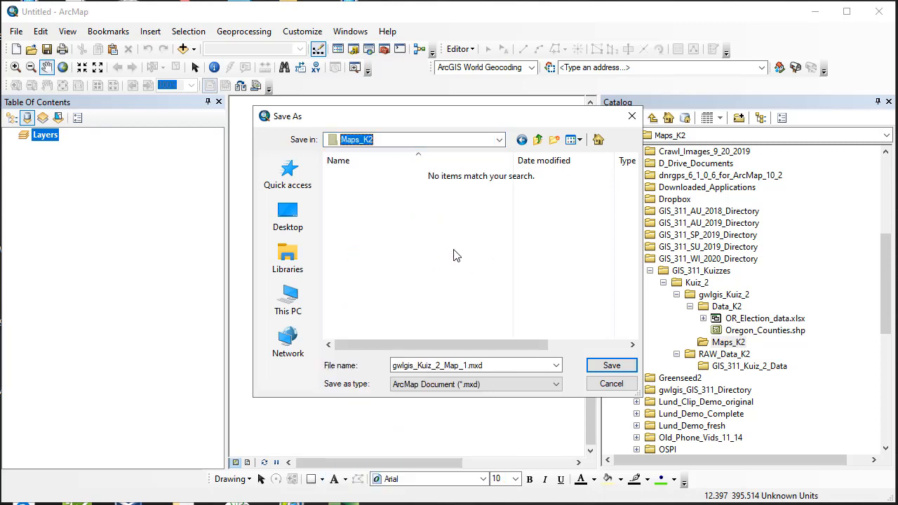
{"action": "left_click", "coordinate": [611, 365]}
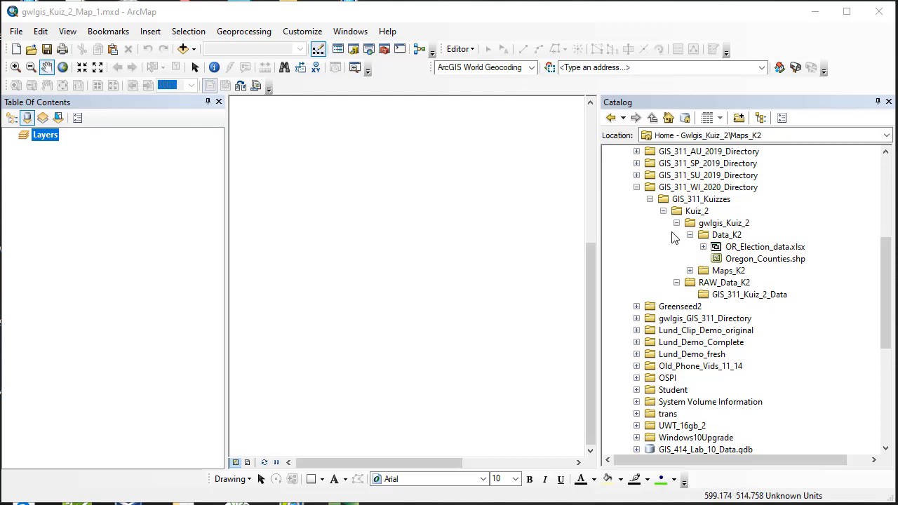
Step: Add the Oregon_Counties.shp shapefile from Data_K2 to the map as a layer
{"action": "left_click", "coordinate": [756, 263]}
{"action": "left_click_drag", "start_coordinate": [756, 263], "coordinate": [358, 234]}
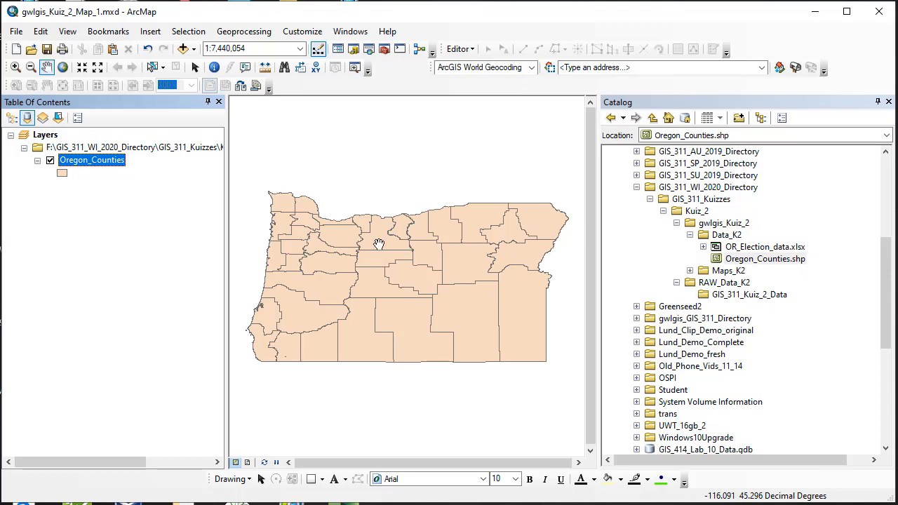
Step: Clear the coordinate system of the Layers data frame and apply the change
{"action": "right_click", "coordinate": [45, 136]}
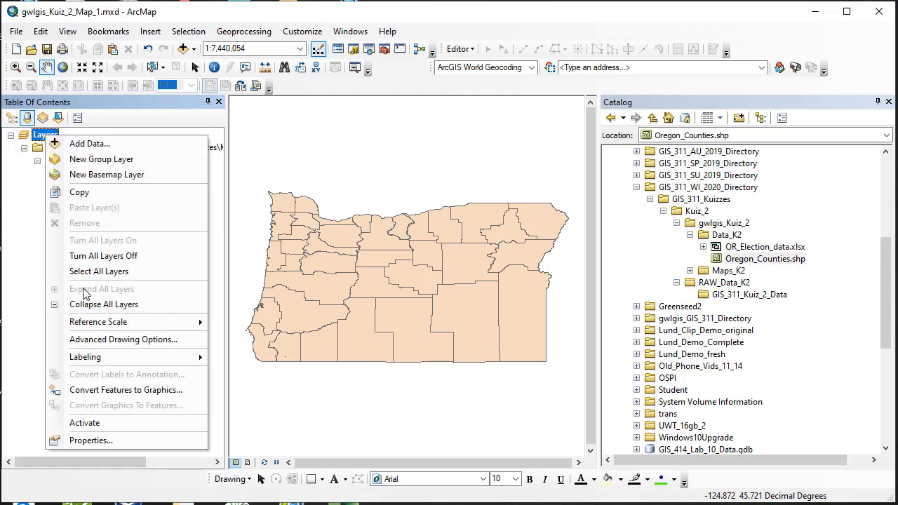
{"action": "left_click", "coordinate": [101, 441]}
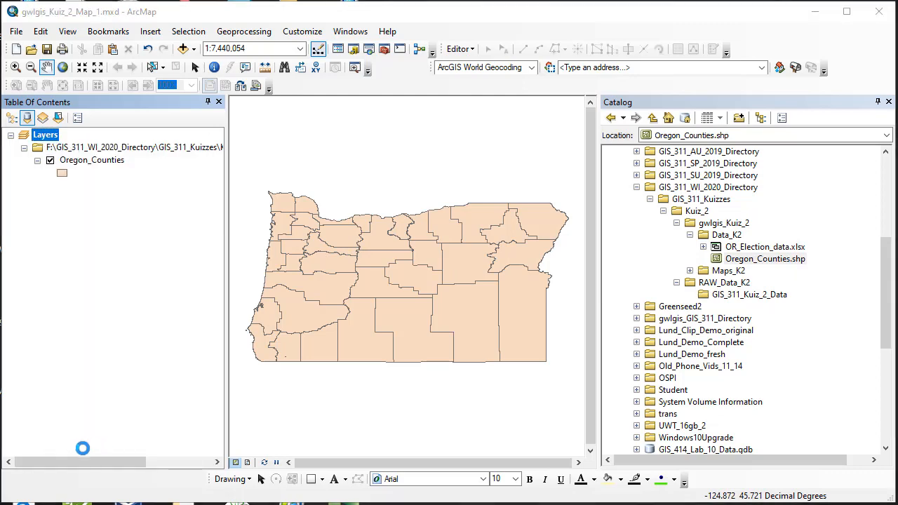
{"action": "left_click", "coordinate": [443, 70]}
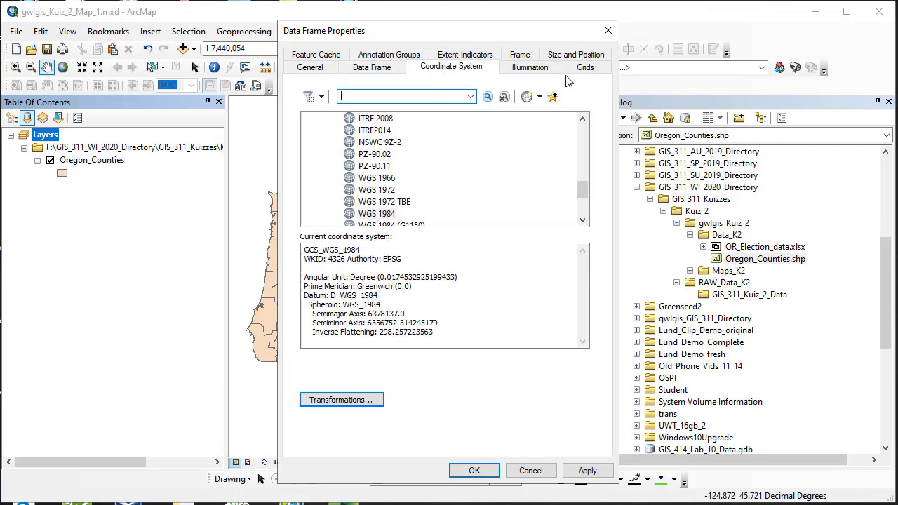
{"action": "left_click", "coordinate": [539, 97]}
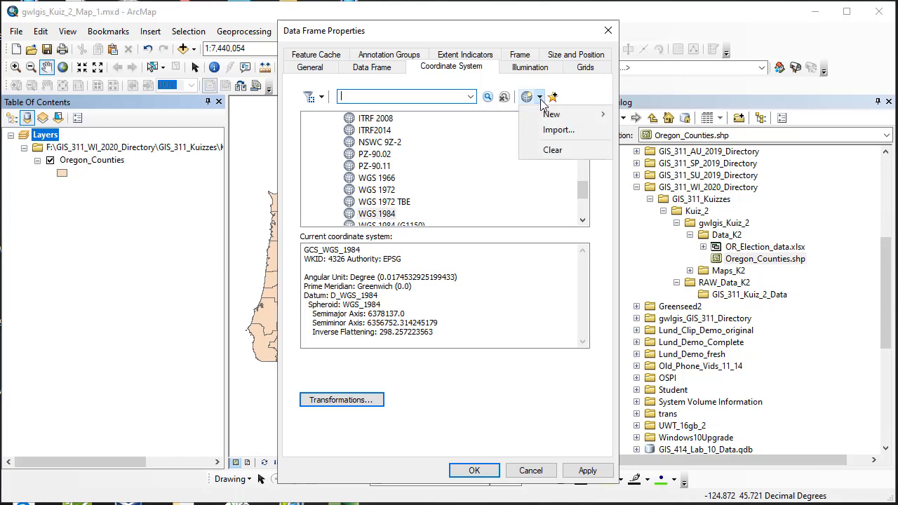
{"action": "left_click", "coordinate": [554, 150]}
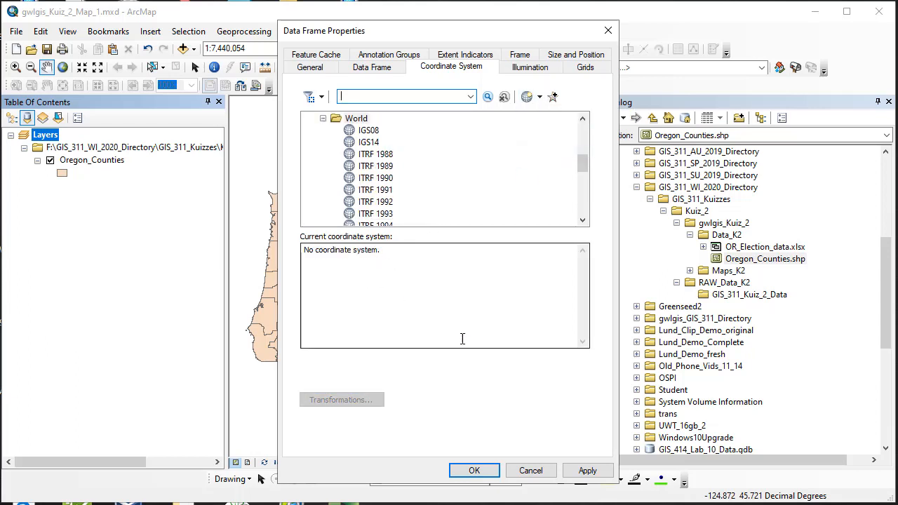
{"action": "left_click", "coordinate": [585, 471]}
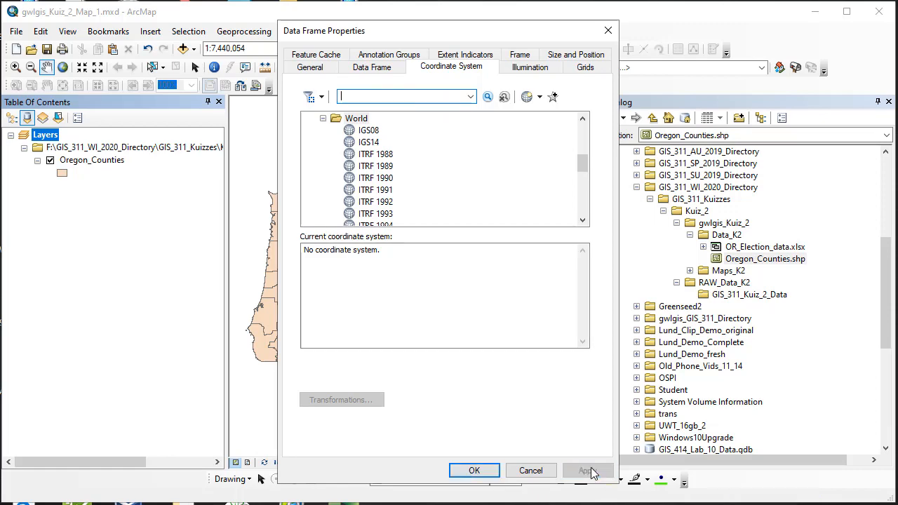
{"action": "left_click", "coordinate": [476, 471]}
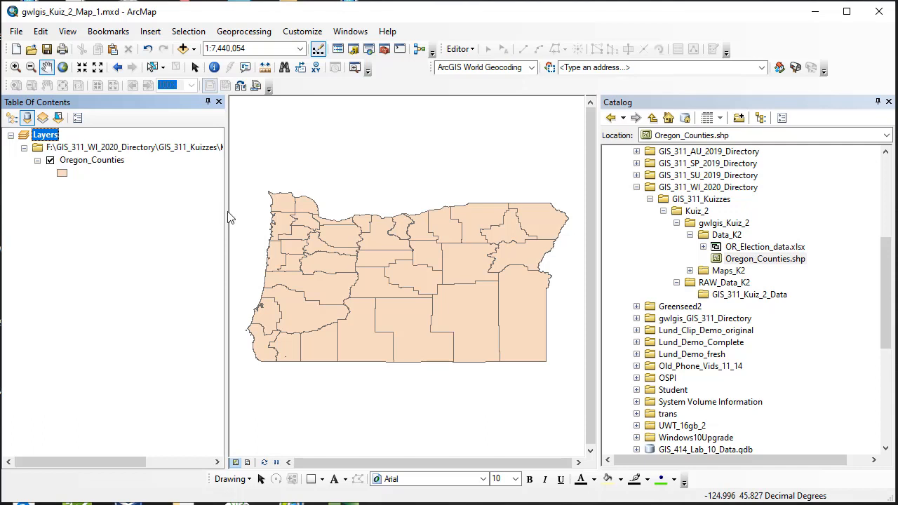
Step: Rename the Layers data frame as Kuiz 2 Data Frame
{"action": "left_click", "coordinate": [44, 138]}
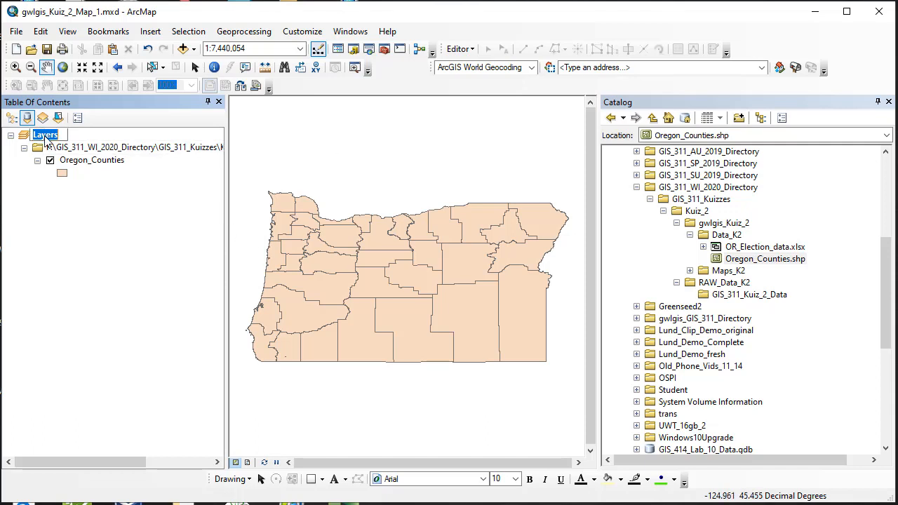
{"action": "type", "text": "Kuiz"}
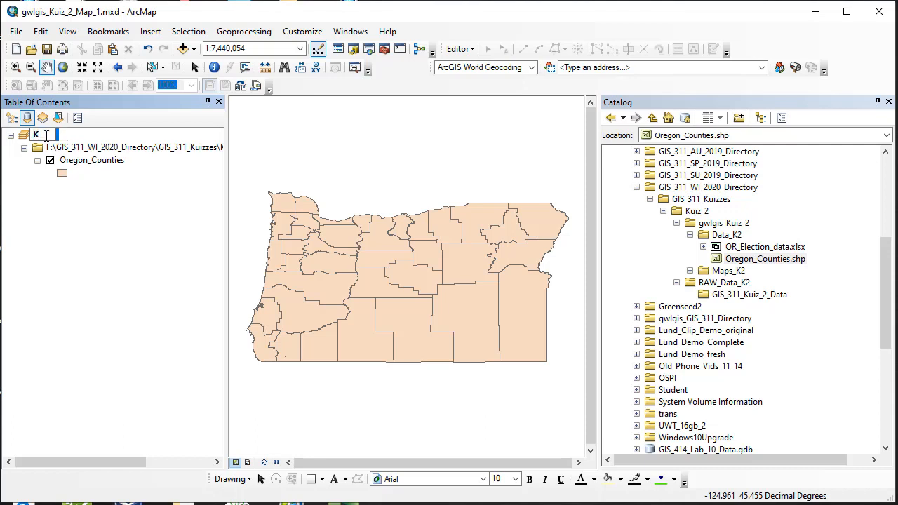
{"action": "type", "text": " 2 Data Frame"}
{"action": "key", "text": "Return"}
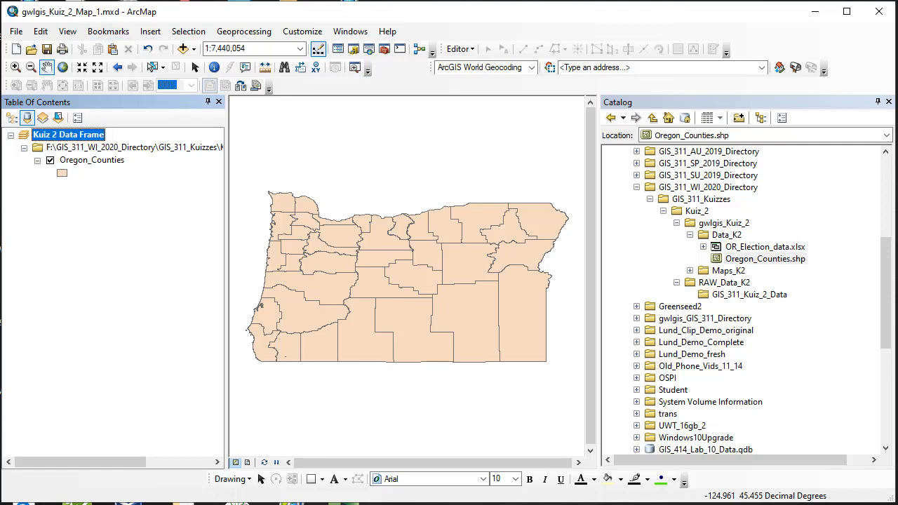
Step: Open the attribute table of the Oregon_Counties layer and arrange its window so that more records and columns fit
{"action": "left_click", "coordinate": [99, 166]}
{"action": "right_click", "coordinate": [97, 161]}
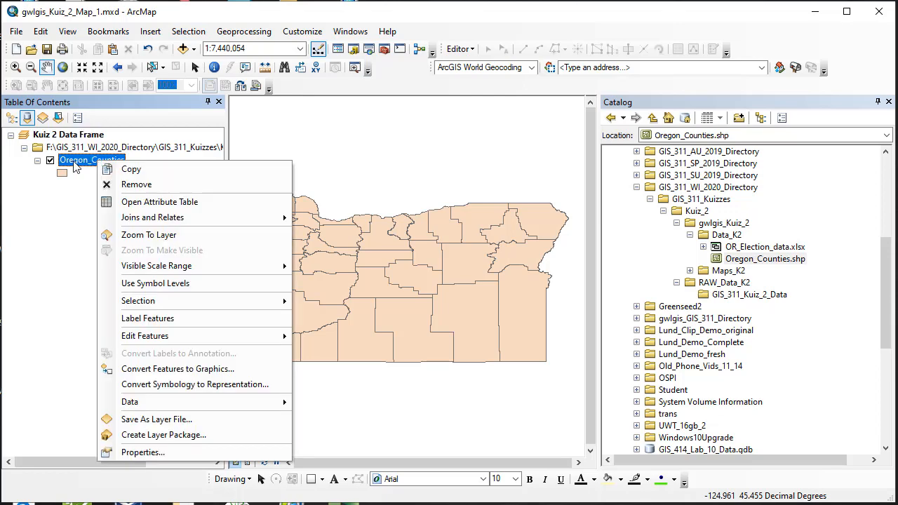
{"action": "left_click", "coordinate": [156, 208]}
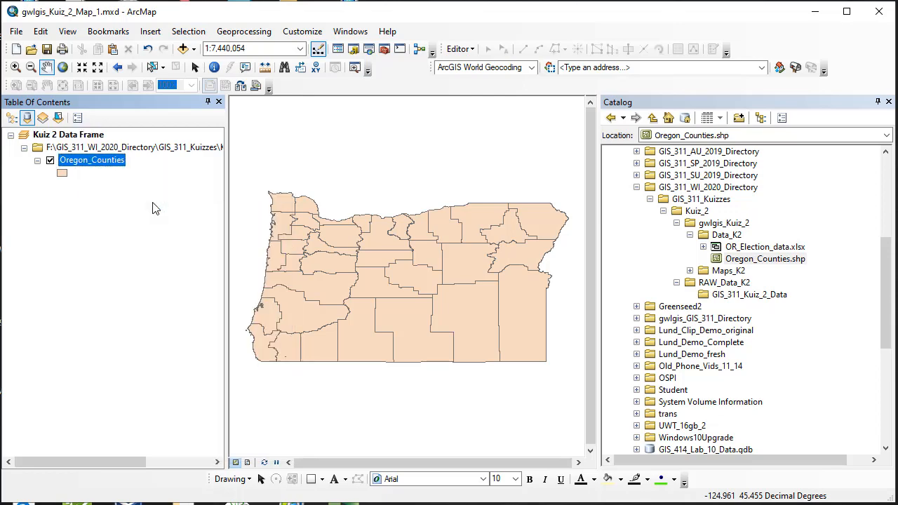
{"action": "left_click_drag", "start_coordinate": [404, 220], "coordinate": [424, 51]}
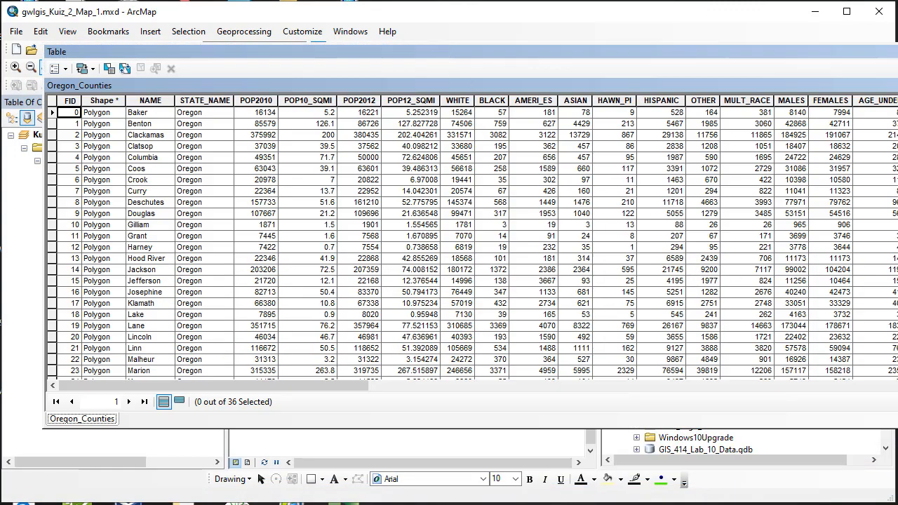
{"action": "left_click_drag", "start_coordinate": [897, 429], "coordinate": [872, 463]}
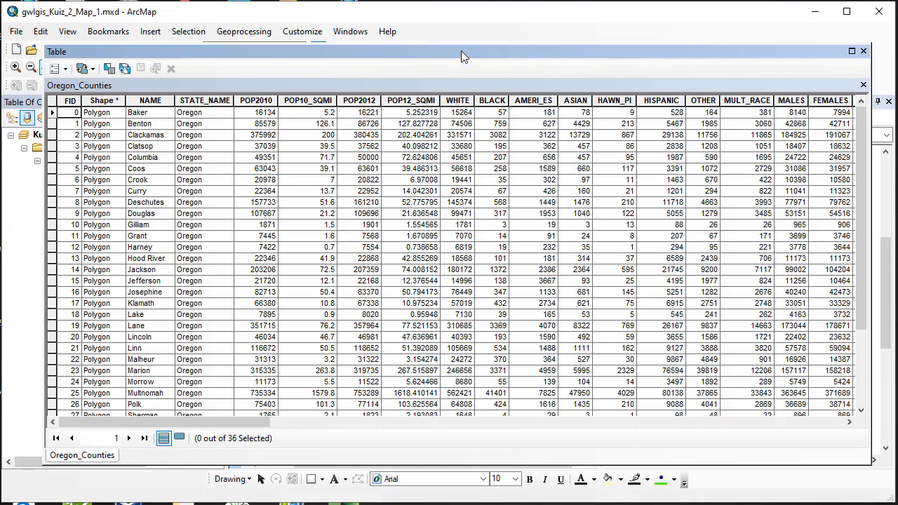
{"action": "left_click_drag", "start_coordinate": [460, 49], "coordinate": [406, 62]}
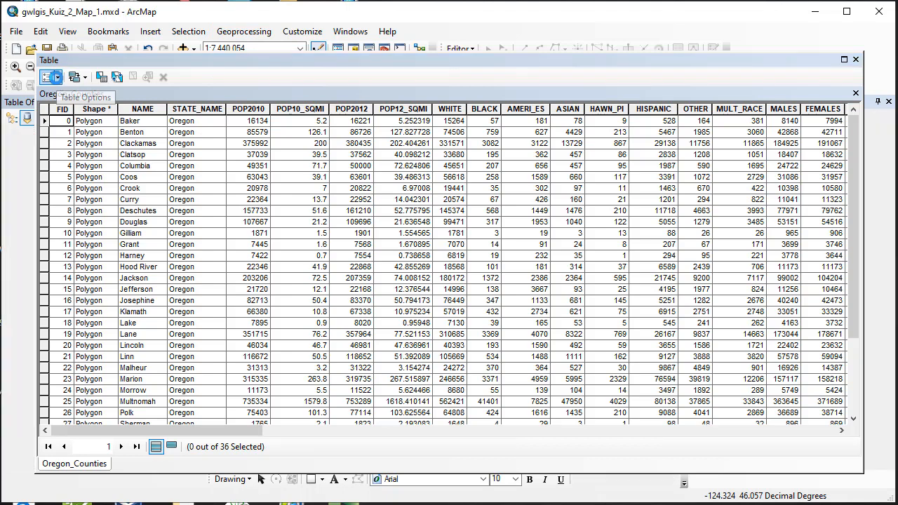
Step: Start exporting all records of the Oregon_Counties table, with the Data_K2 folder inside gwlgis_Kuiz_2 as the output location
{"action": "left_click", "coordinate": [58, 79]}
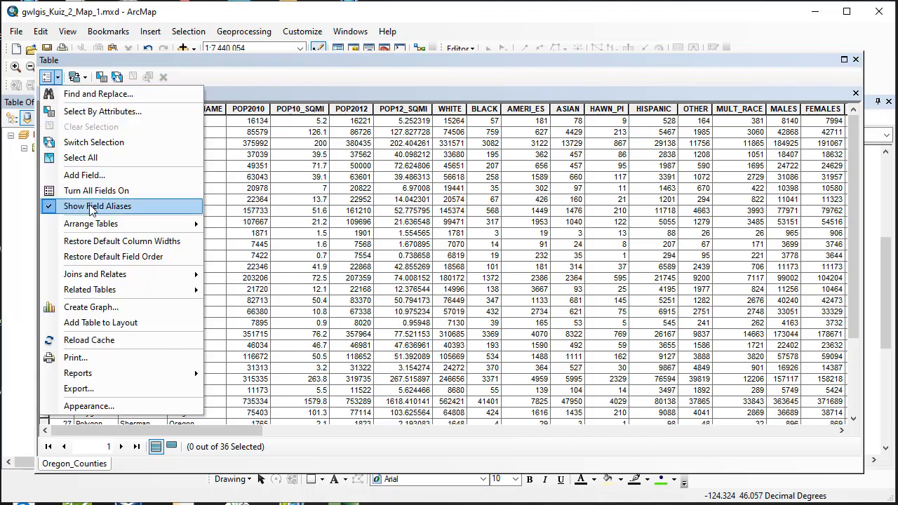
{"action": "left_click", "coordinate": [78, 389]}
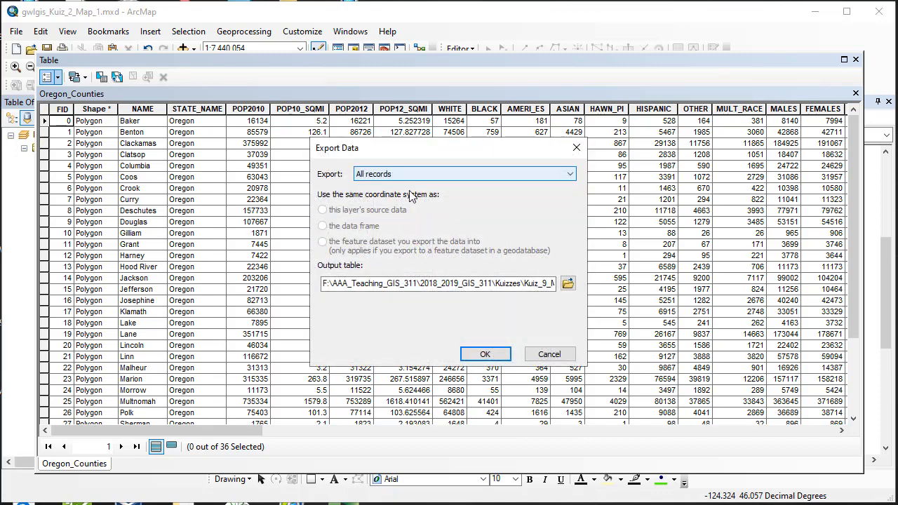
{"action": "left_click", "coordinate": [567, 284]}
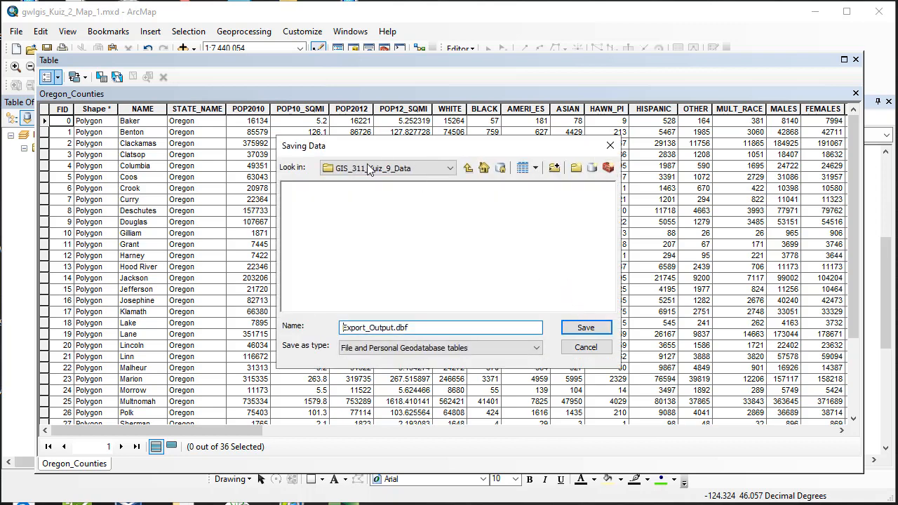
{"action": "left_click", "coordinate": [451, 168]}
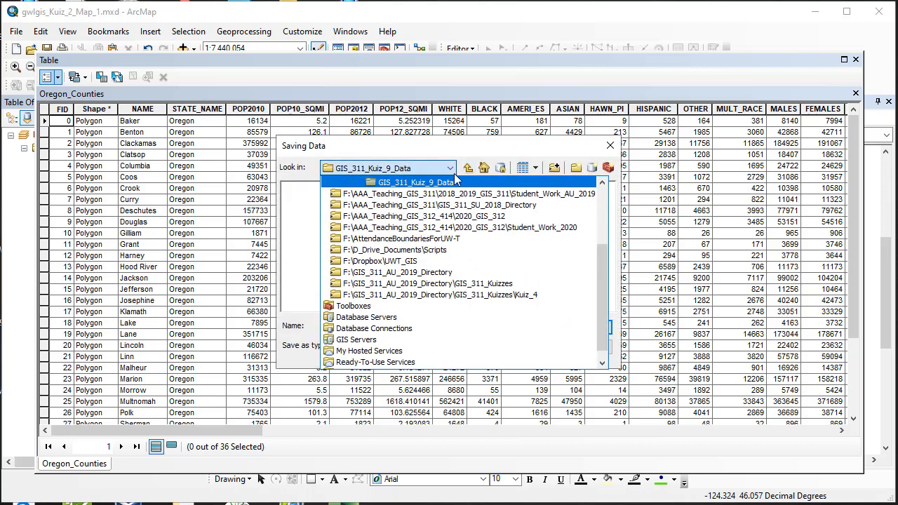
{"action": "scroll", "coordinate": [449, 190], "scroll_direction": "up", "scroll_amount": 2}
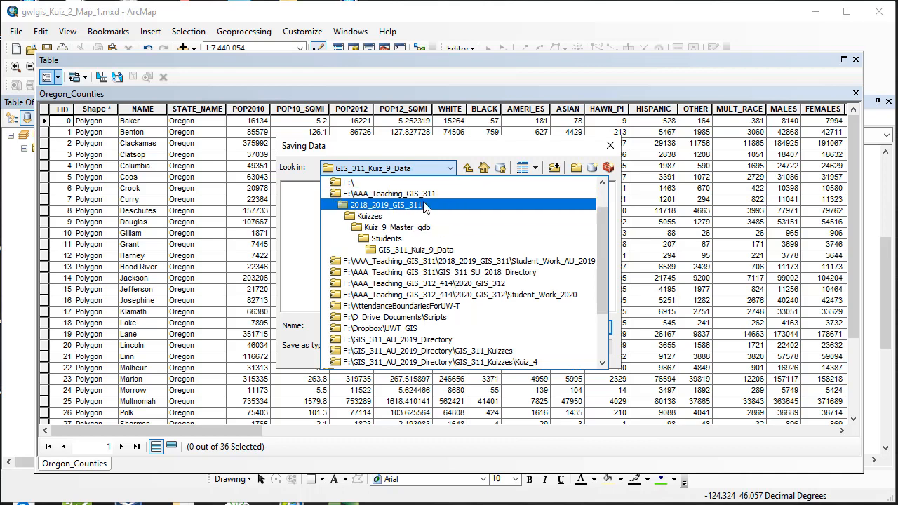
{"action": "left_click", "coordinate": [401, 183]}
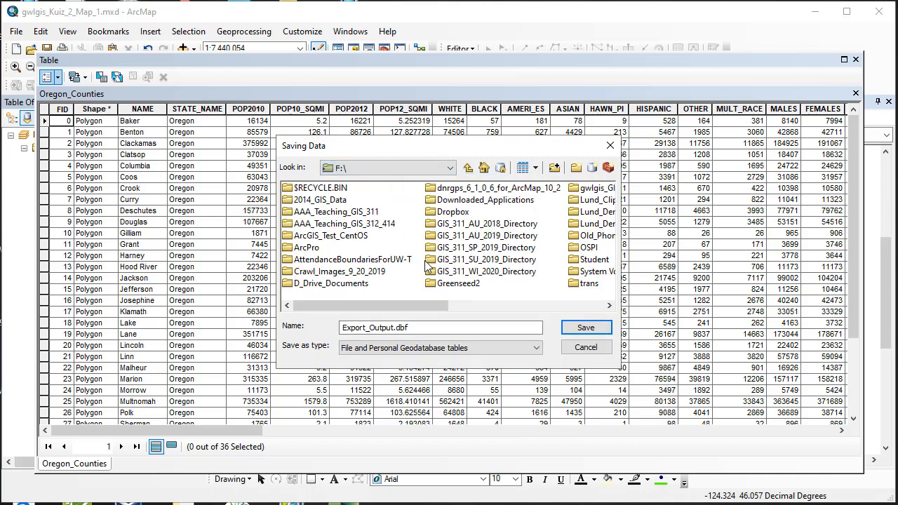
{"action": "double_click", "coordinate": [493, 271]}
{"action": "double_click", "coordinate": [323, 189]}
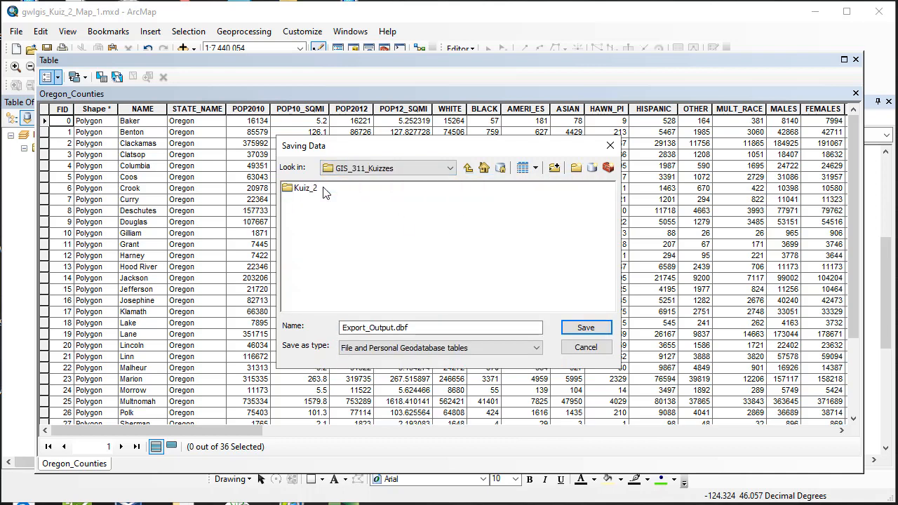
{"action": "double_click", "coordinate": [306, 188]}
{"action": "double_click", "coordinate": [306, 188]}
{"action": "left_click", "coordinate": [303, 189]}
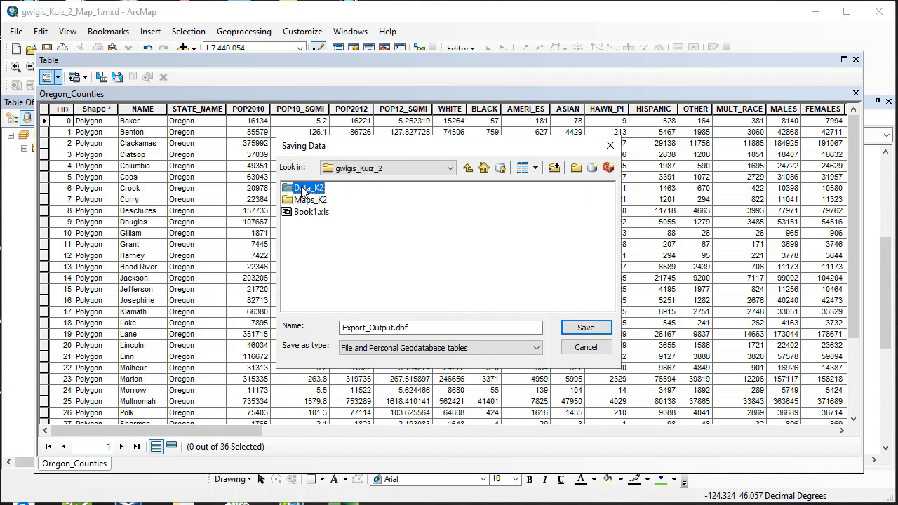
{"action": "double_click", "coordinate": [303, 189]}
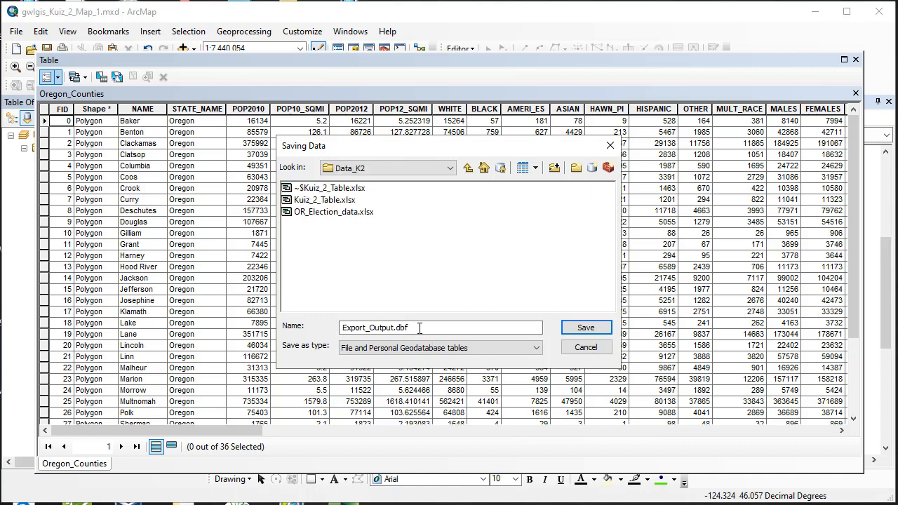
Step: Export the records as a dBASE Table named OR_County_attributes.dbf without adding the new table to the map
{"action": "left_click_drag", "start_coordinate": [419, 329], "coordinate": [300, 331]}
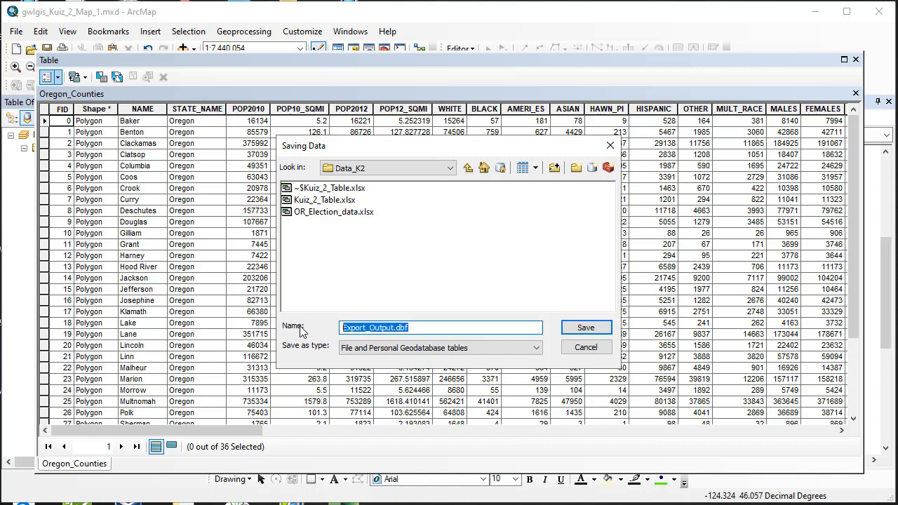
{"action": "type", "text": "OR_County_attributes."}
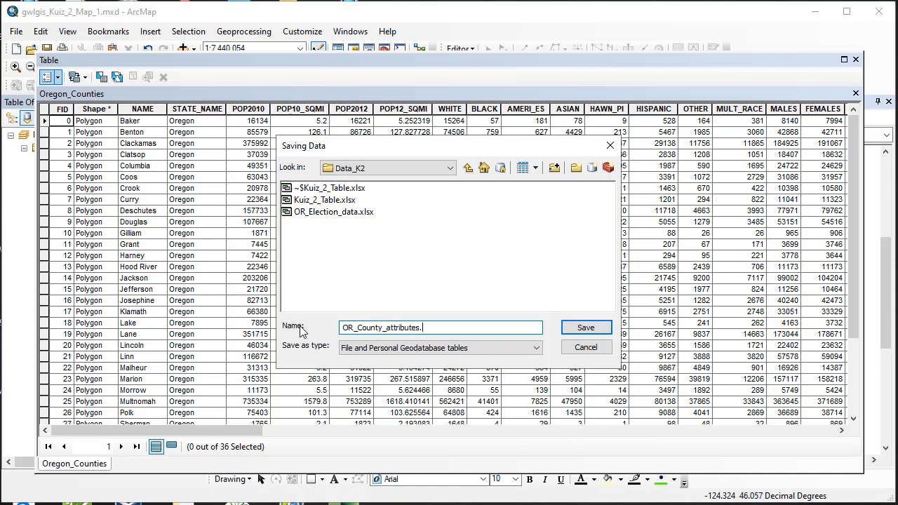
{"action": "type", "text": "dbf"}
{"action": "left_click", "coordinate": [425, 348]}
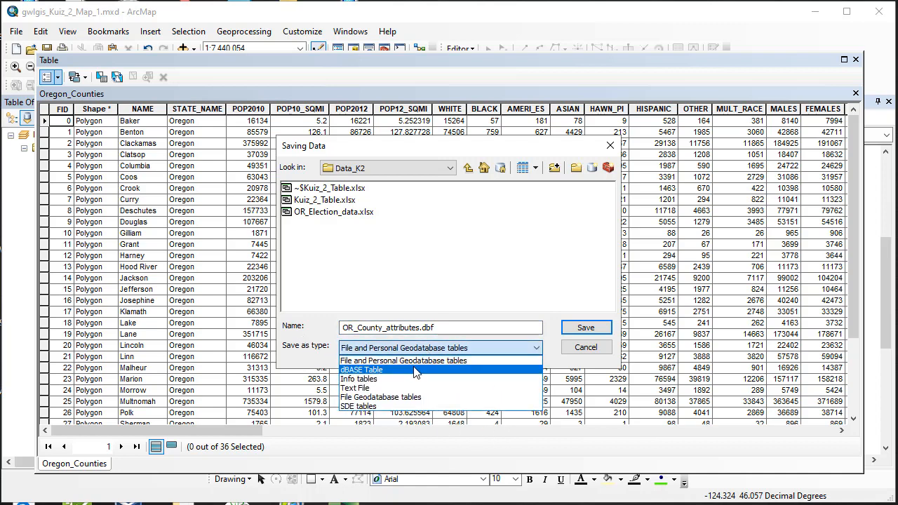
{"action": "left_click", "coordinate": [414, 371]}
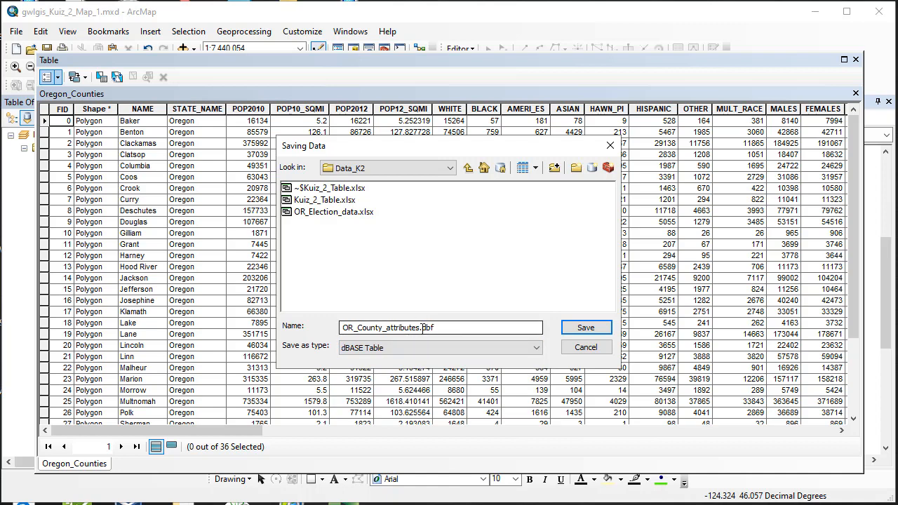
{"action": "left_click", "coordinate": [584, 328]}
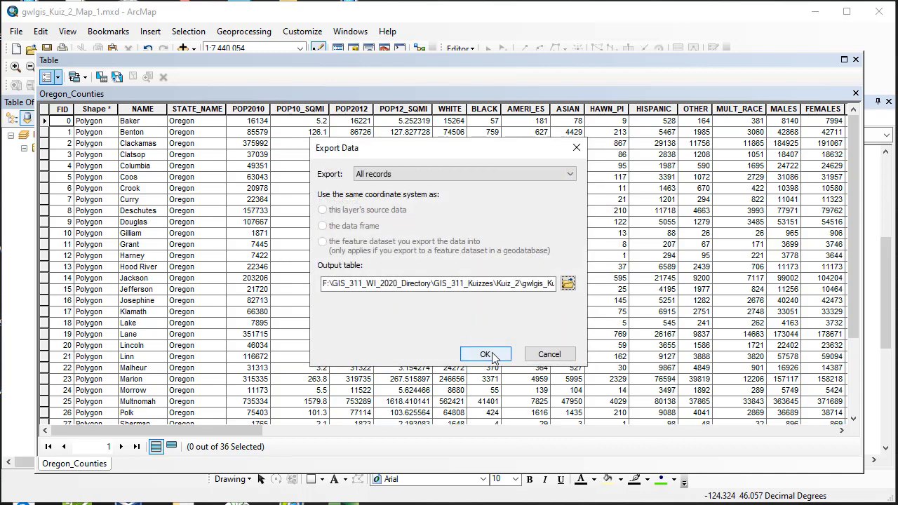
{"action": "left_click", "coordinate": [493, 355]}
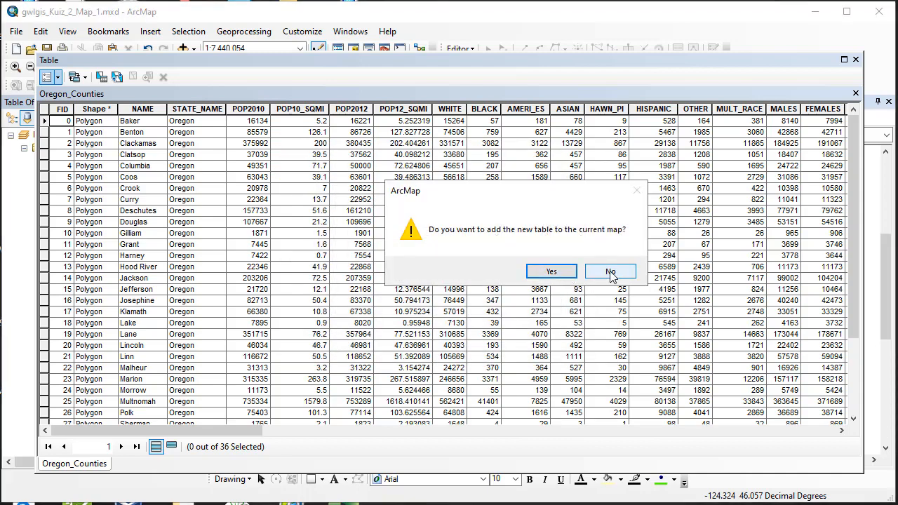
{"action": "left_click", "coordinate": [610, 272]}
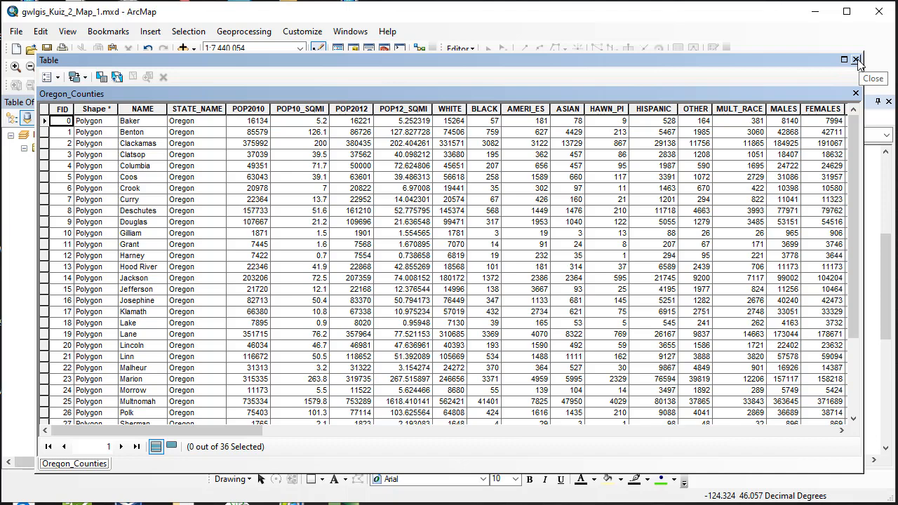
Step: Close the attribute table and save the map document
{"action": "left_click", "coordinate": [856, 59]}
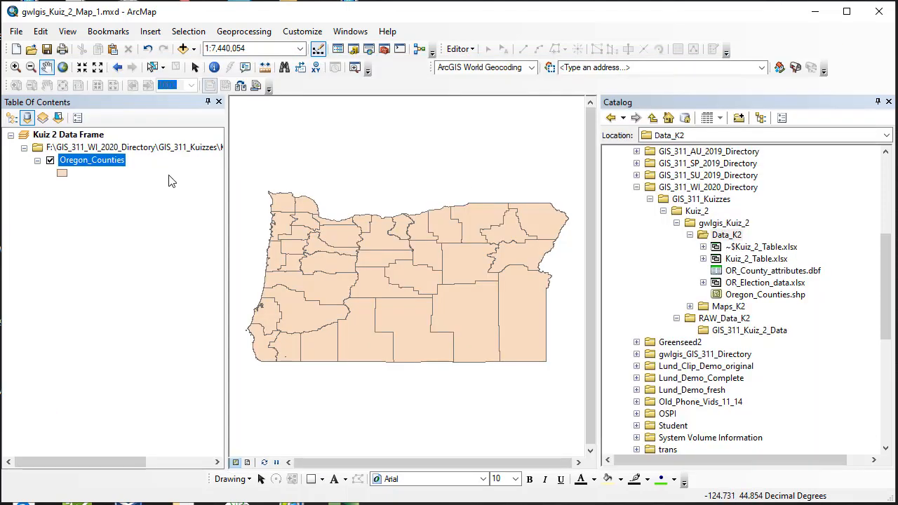
{"action": "left_click", "coordinate": [46, 49]}
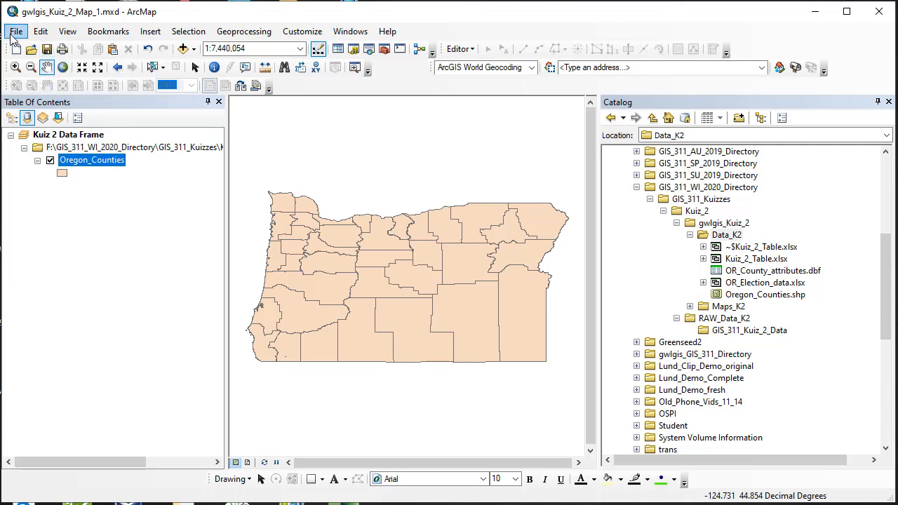
{"action": "left_click", "coordinate": [46, 50]}
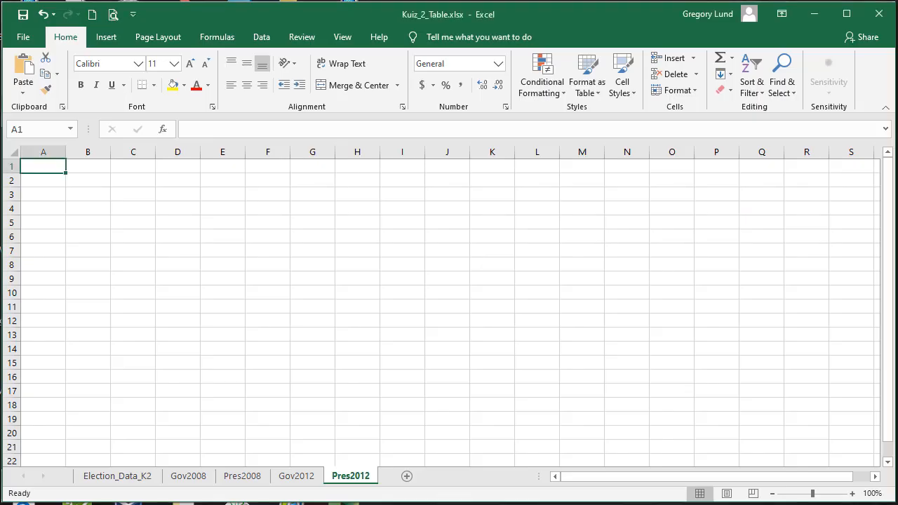
Step: Try to open OR_County_attributes.dbf.xml from the Data_K2 folder as an XML table, letting a schema be created from the source data
{"action": "left_click", "coordinate": [23, 39]}
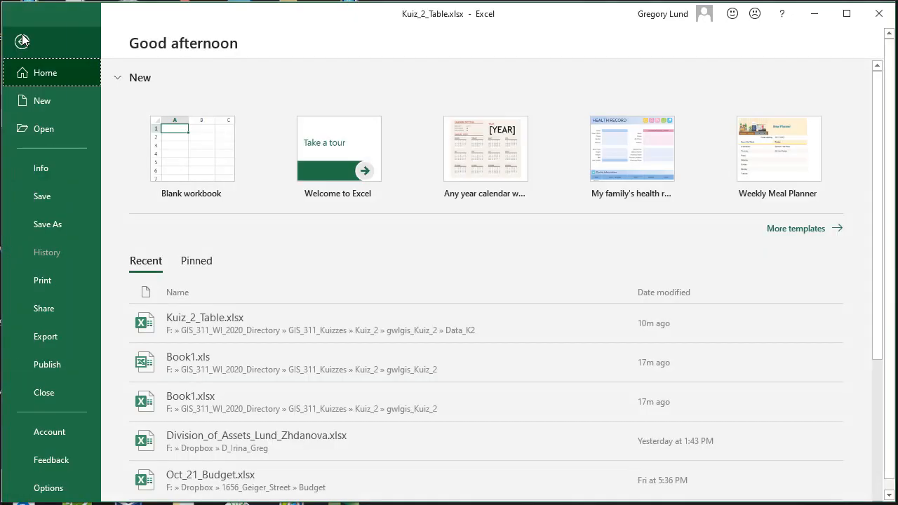
{"action": "left_click", "coordinate": [34, 131]}
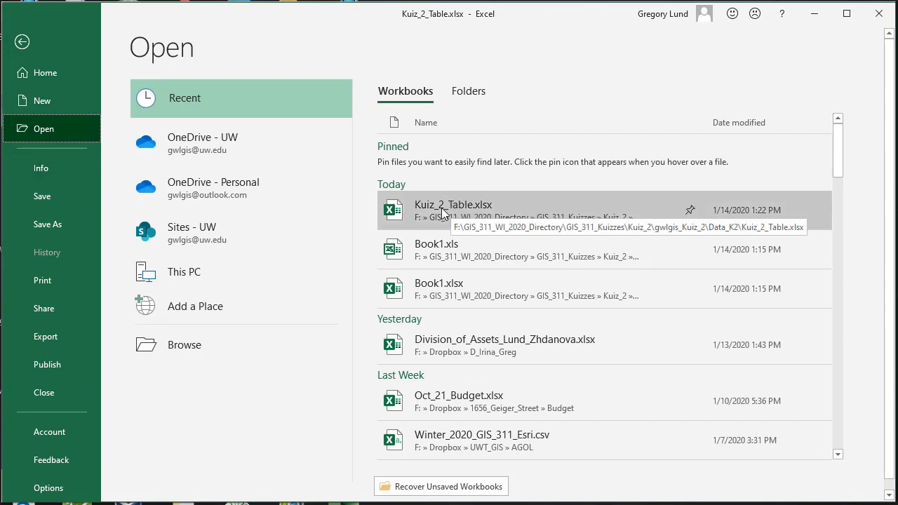
{"action": "left_click", "coordinate": [186, 343]}
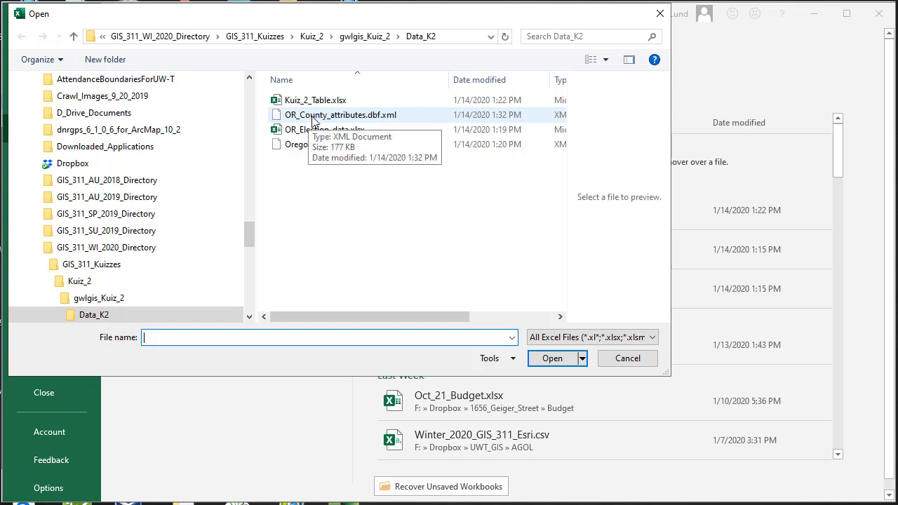
{"action": "left_click", "coordinate": [376, 119]}
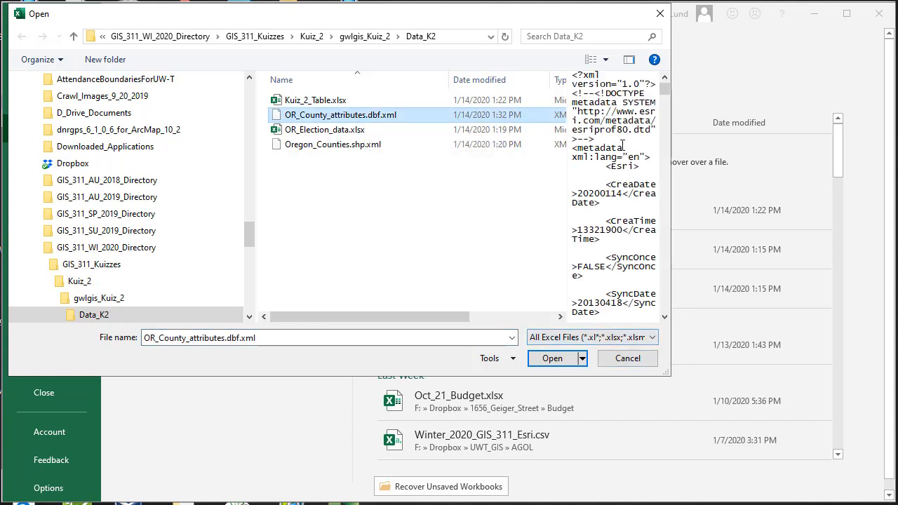
{"action": "left_click", "coordinate": [558, 356]}
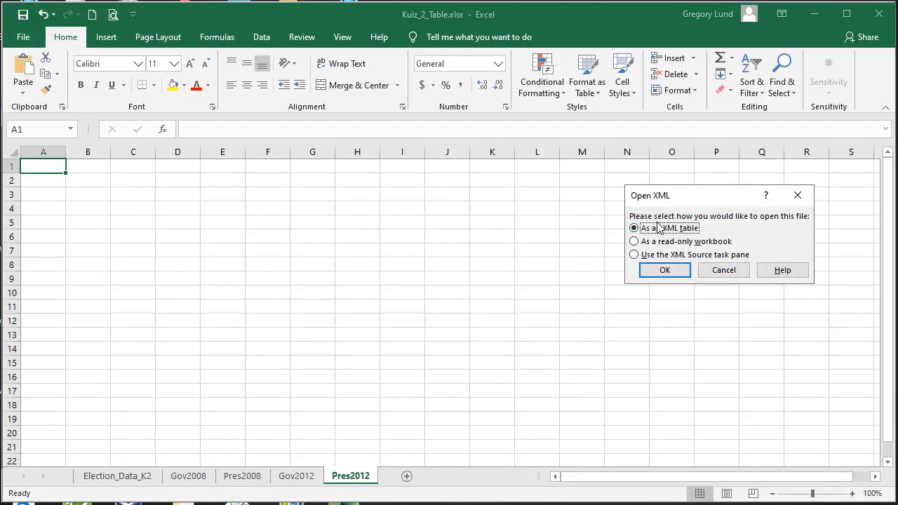
{"action": "left_click", "coordinate": [665, 271]}
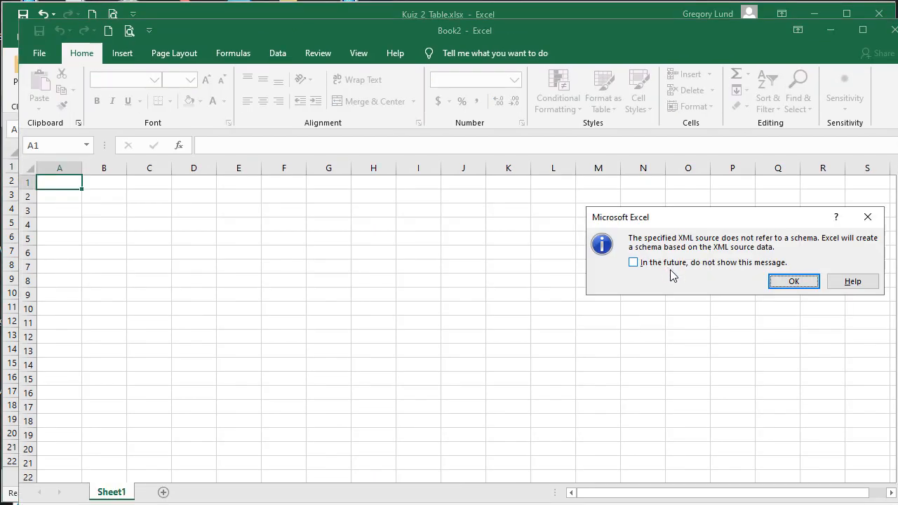
{"action": "left_click", "coordinate": [793, 282]}
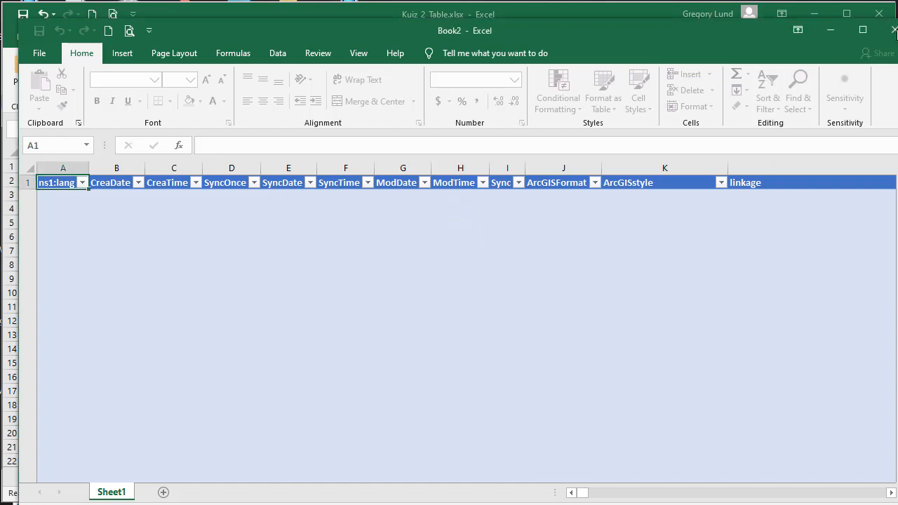
Step: Dismiss the XML import messages and close the imported workbook without saving it
{"action": "left_click", "coordinate": [894, 30]}
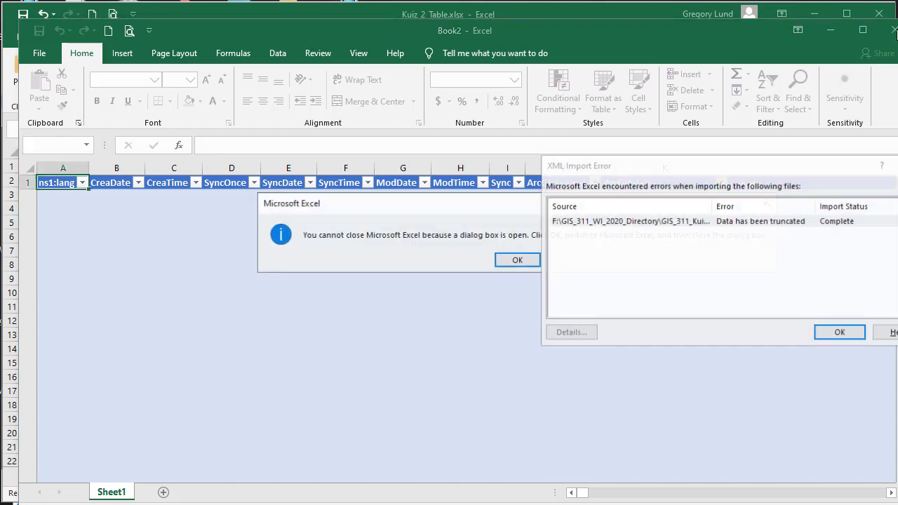
{"action": "left_click", "coordinate": [519, 260]}
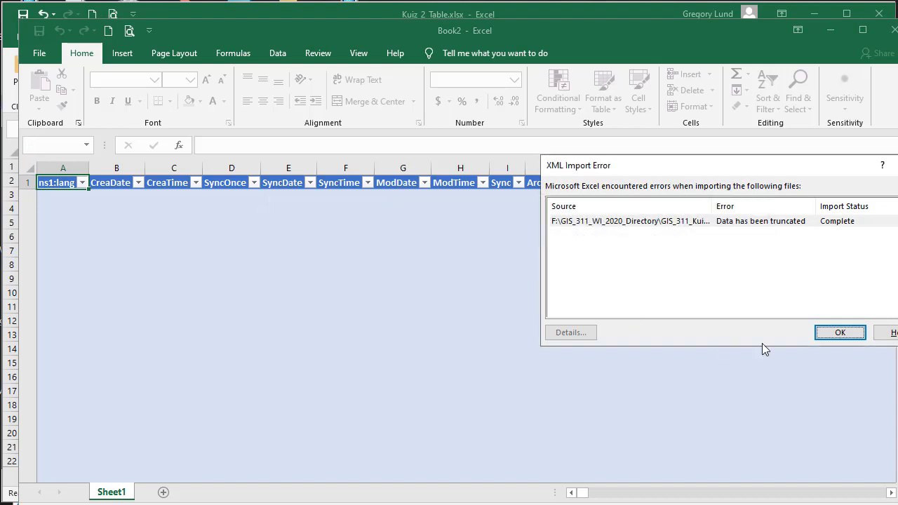
{"action": "left_click", "coordinate": [839, 334]}
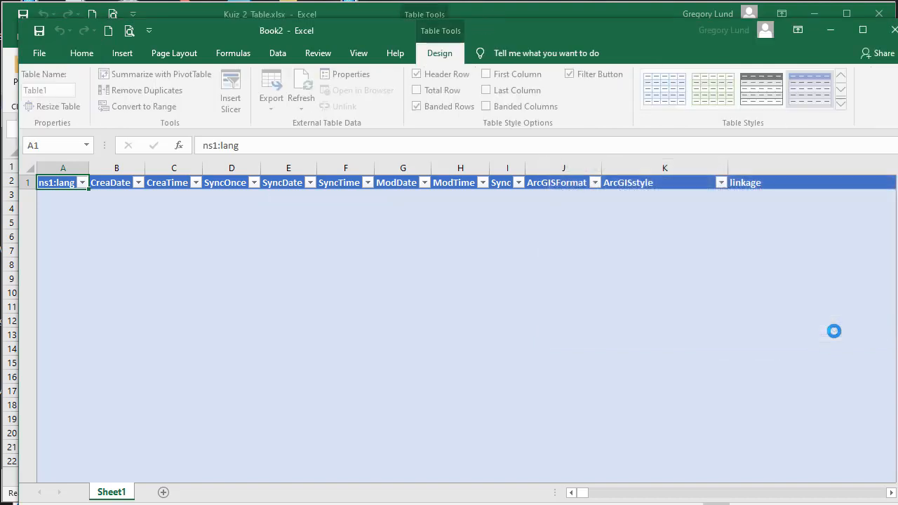
{"action": "left_click", "coordinate": [893, 30]}
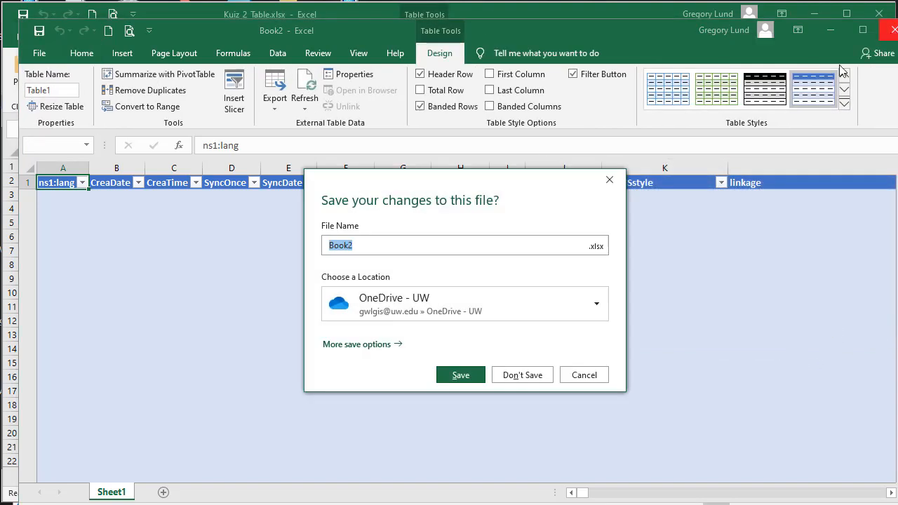
{"action": "left_click", "coordinate": [522, 375]}
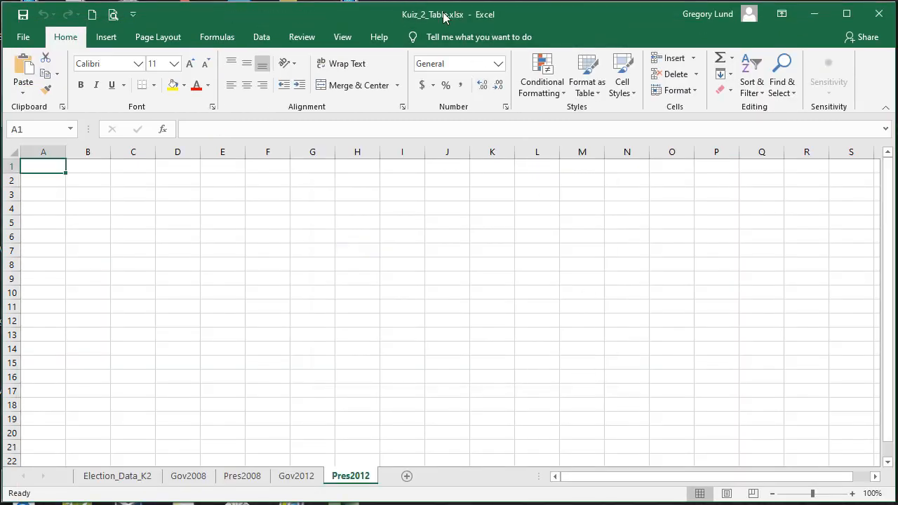
Step: Open OR_County_attributes.dbf from the Data_K2 folder with all file types listed, and enlarge its window
{"action": "left_click", "coordinate": [23, 39]}
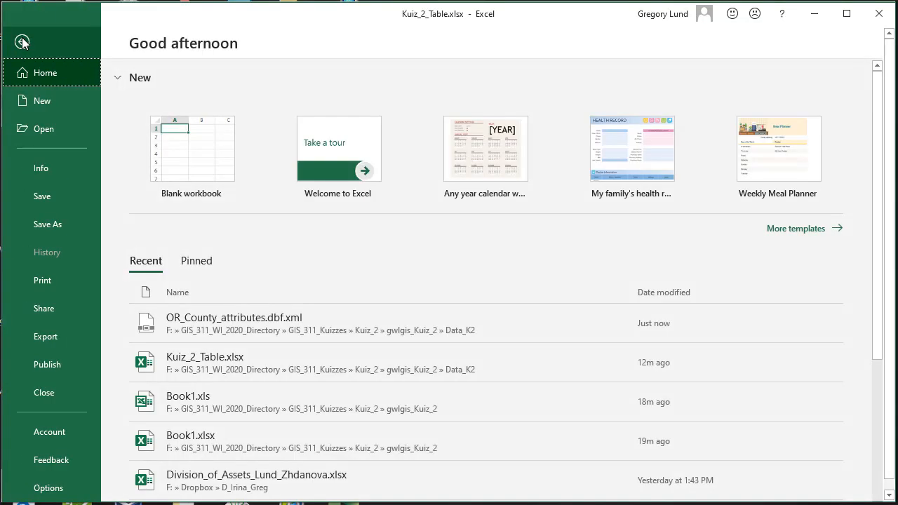
{"action": "left_click", "coordinate": [41, 129]}
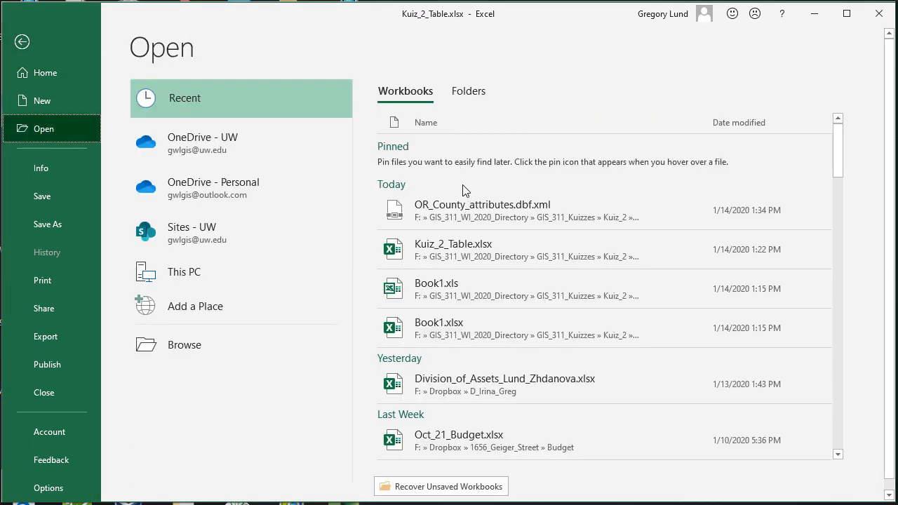
{"action": "left_click", "coordinate": [184, 344]}
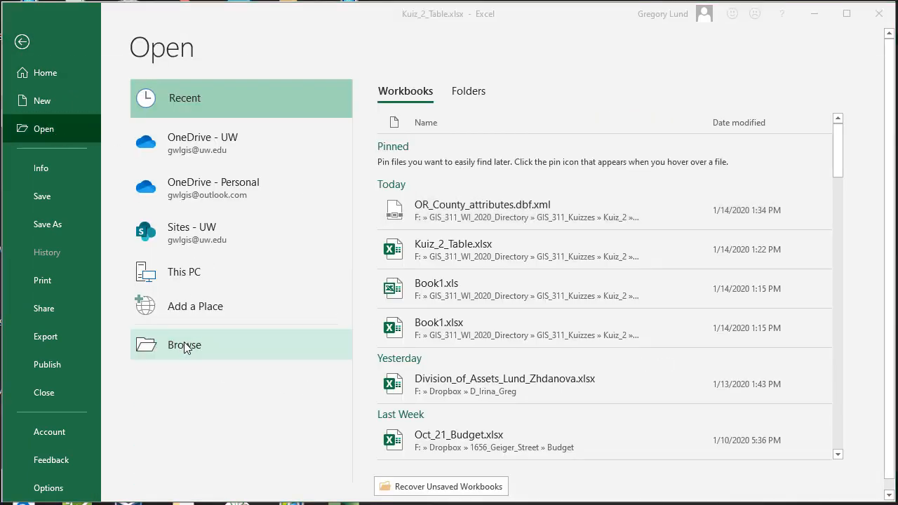
{"action": "left_click_drag", "start_coordinate": [439, 24], "coordinate": [575, 88]}
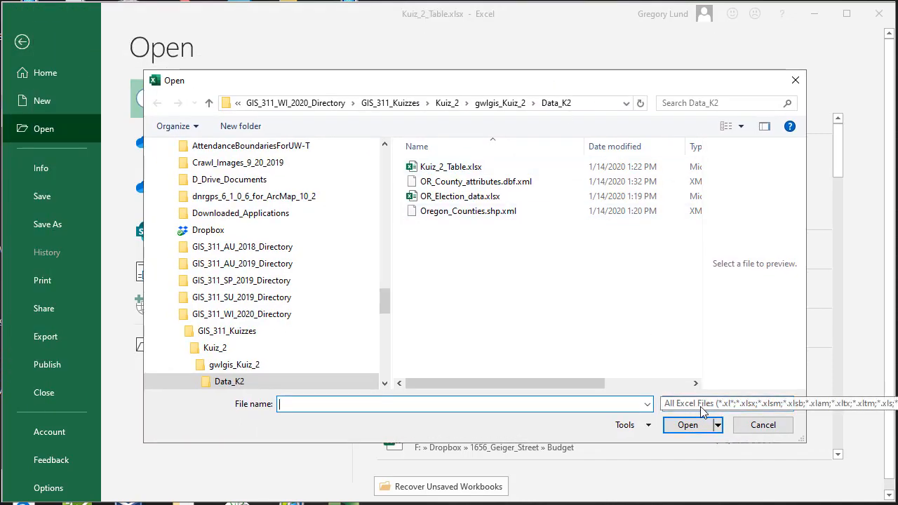
{"action": "left_click", "coordinate": [795, 406]}
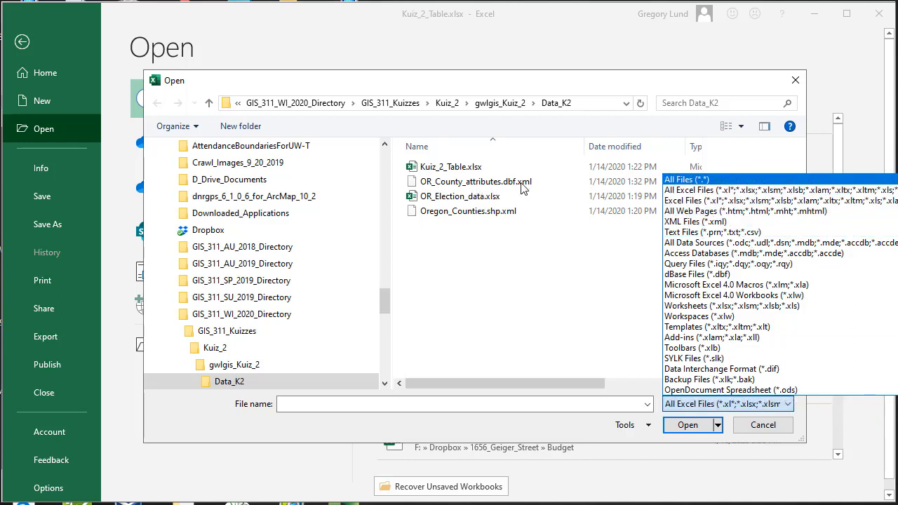
{"action": "left_click", "coordinate": [693, 179]}
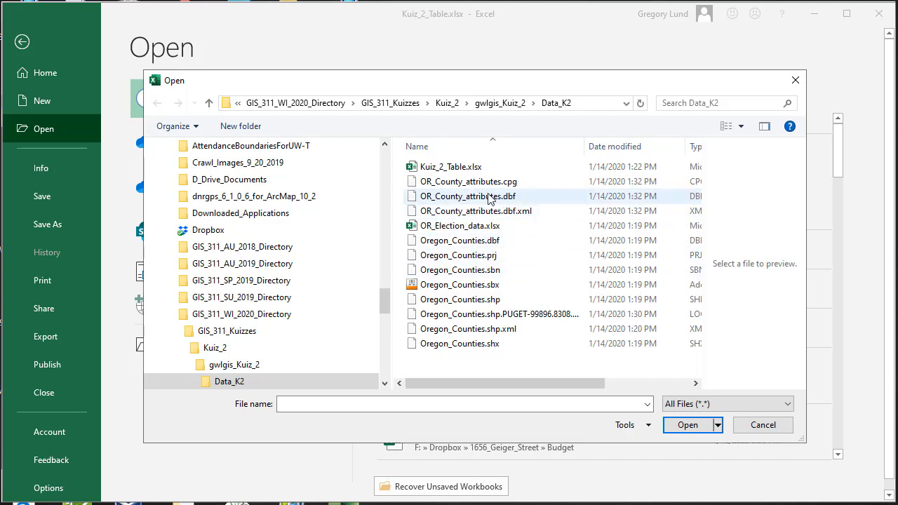
{"action": "left_click", "coordinate": [471, 200]}
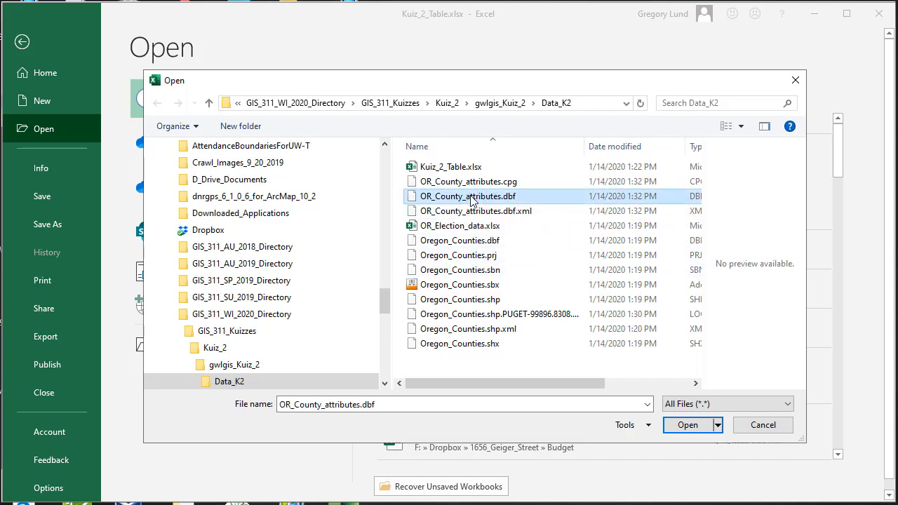
{"action": "left_click", "coordinate": [688, 426]}
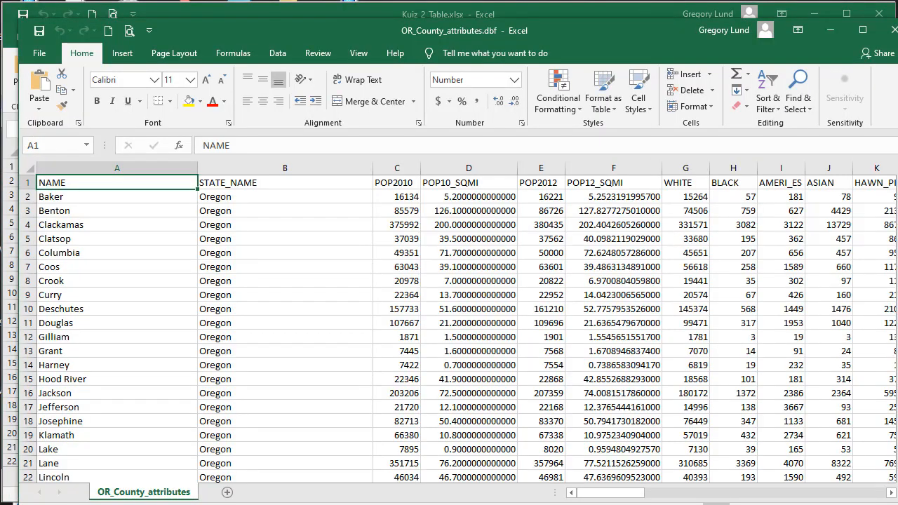
{"action": "double_click", "coordinate": [587, 27]}
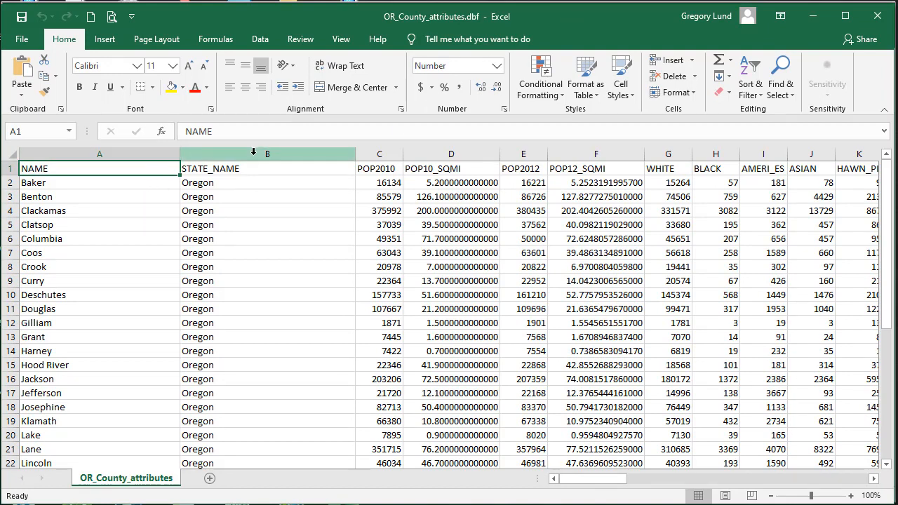
Step: Delete columns B through BN from the OR_County_attributes sheet, keeping only the NAME column
{"action": "left_click", "coordinate": [252, 153]}
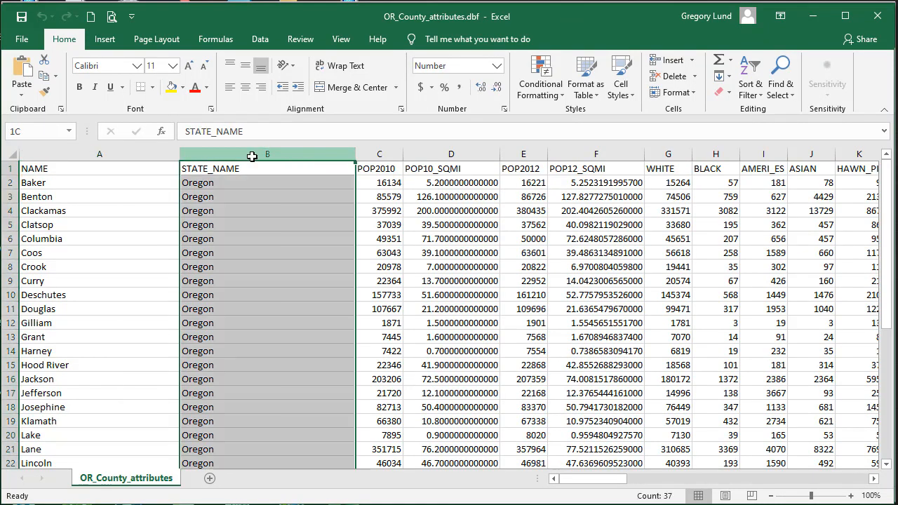
{"action": "left_click_drag", "start_coordinate": [252, 156], "coordinate": [715, 179]}
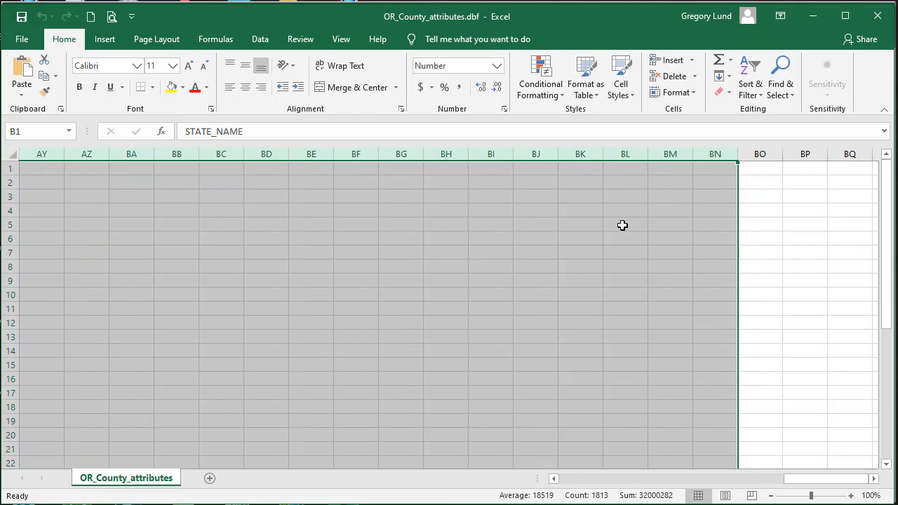
{"action": "right_click", "coordinate": [221, 157]}
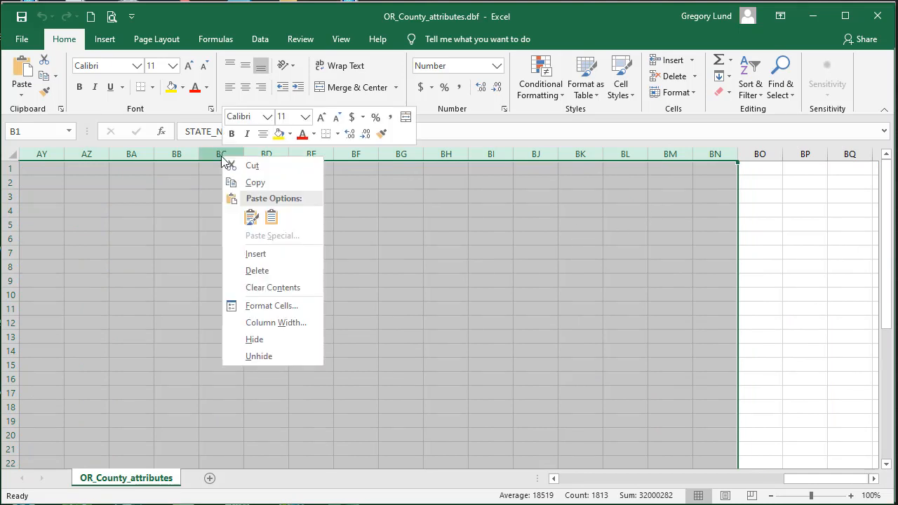
{"action": "left_click", "coordinate": [255, 270]}
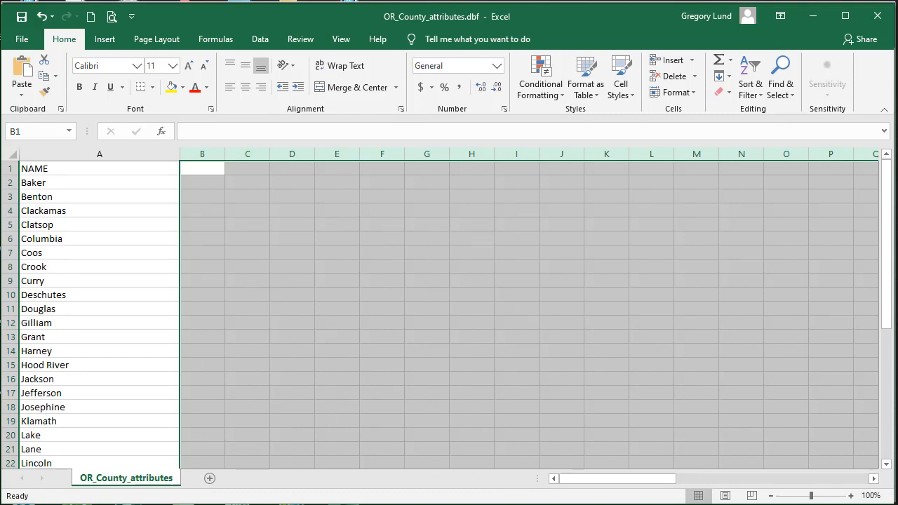
Step: Remove duplicate values from the NAME column in column A, treating the first row as a header
{"action": "left_click", "coordinate": [100, 153]}
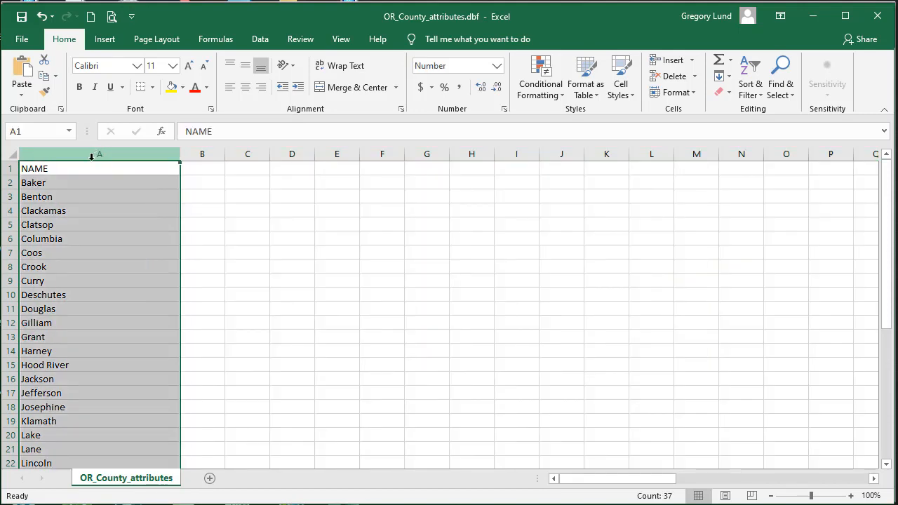
{"action": "left_click", "coordinate": [260, 41]}
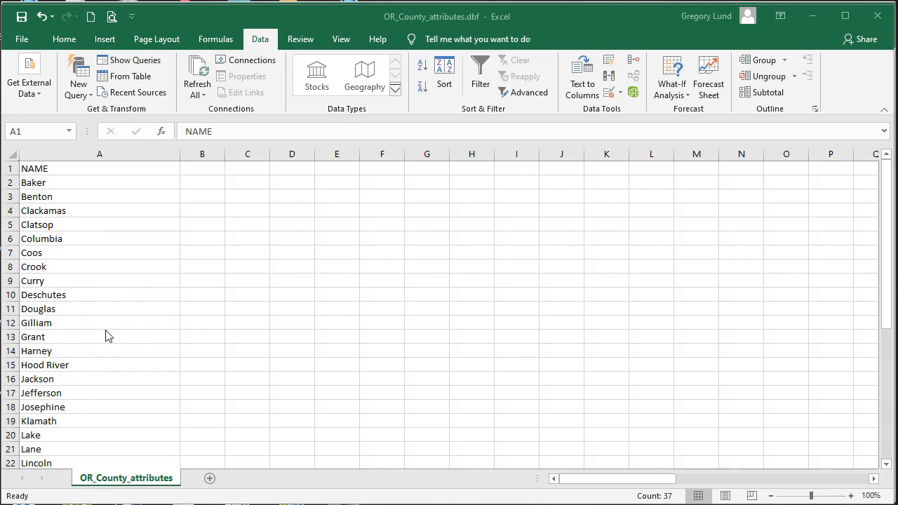
{"action": "left_click", "coordinate": [146, 153]}
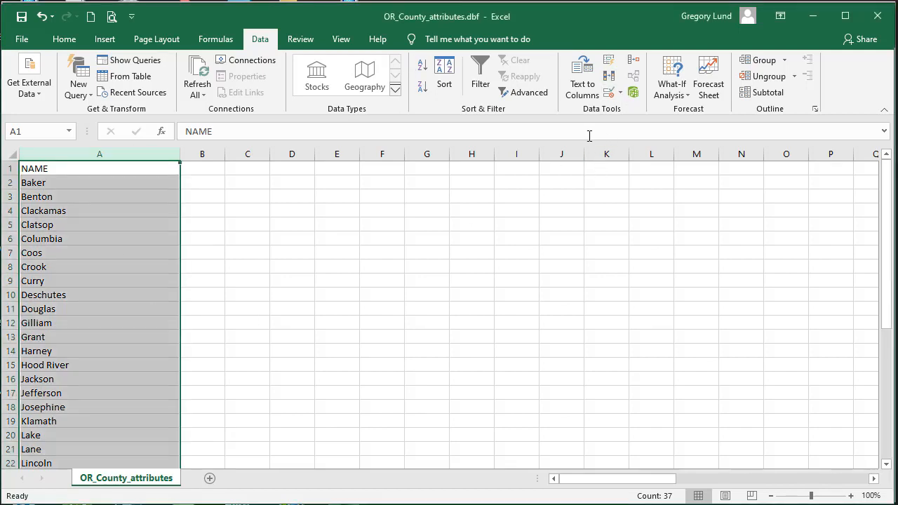
{"action": "left_click", "coordinate": [609, 79]}
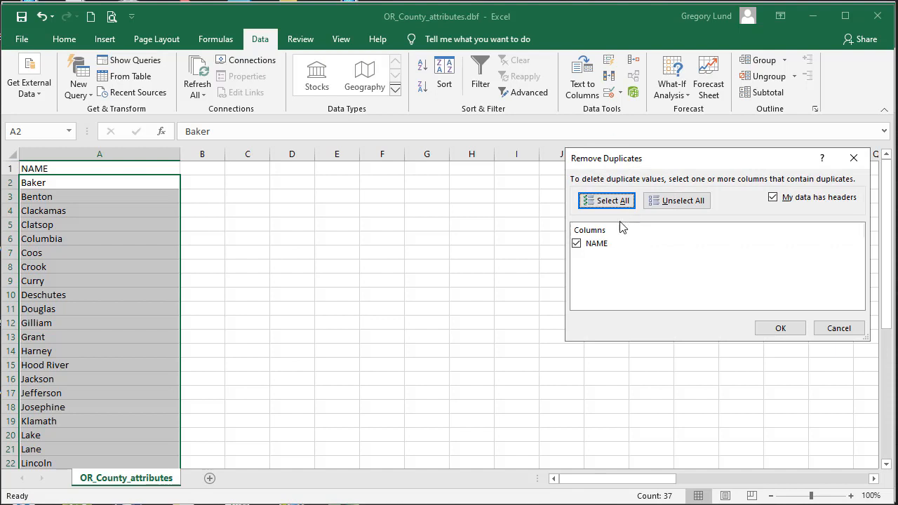
{"action": "left_click", "coordinate": [608, 203]}
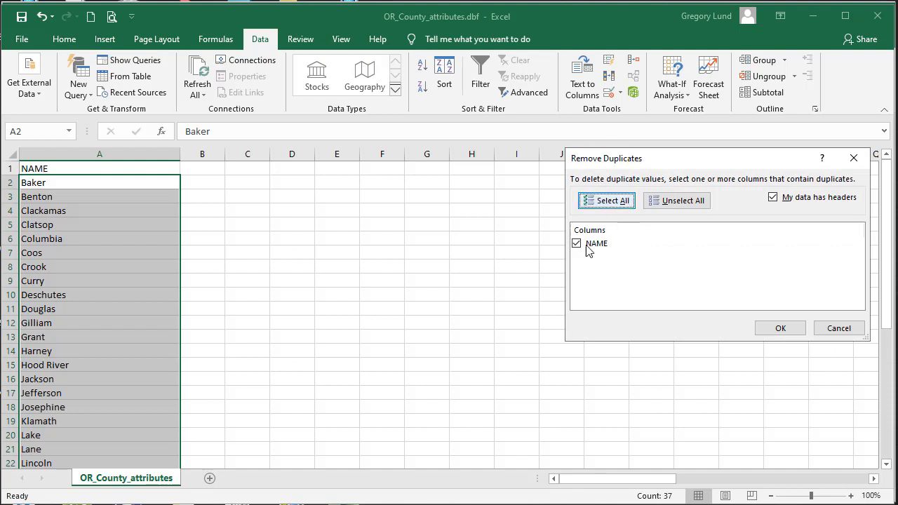
{"action": "left_click", "coordinate": [780, 328]}
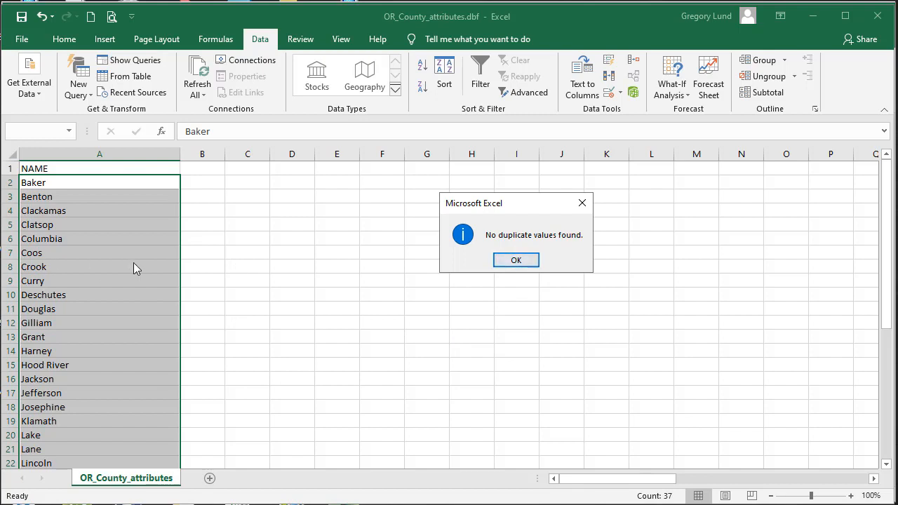
{"action": "left_click", "coordinate": [516, 260]}
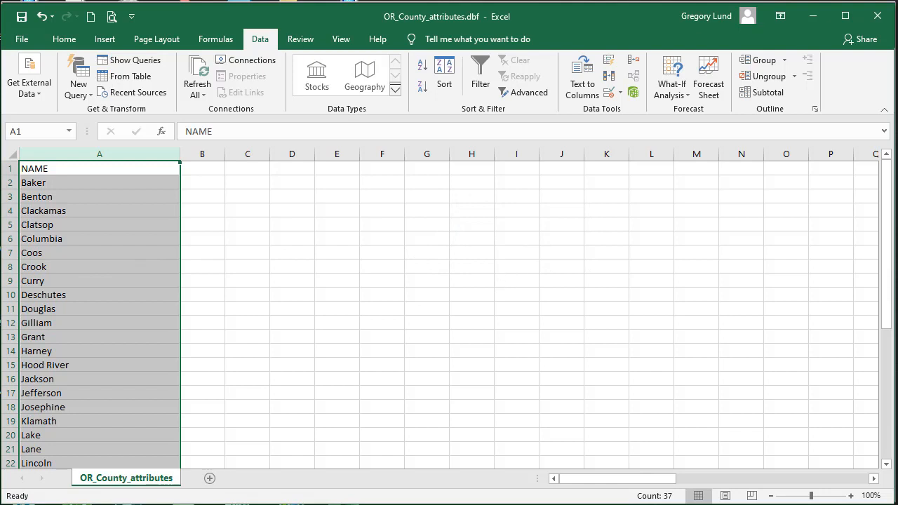
Step: Review the list of county names in the NAME column down to its last row
{"action": "scroll", "coordinate": [214, 374], "scroll_direction": "down", "scroll_amount": 3}
{"action": "scroll", "coordinate": [306, 355], "scroll_direction": "up", "scroll_amount": 2}
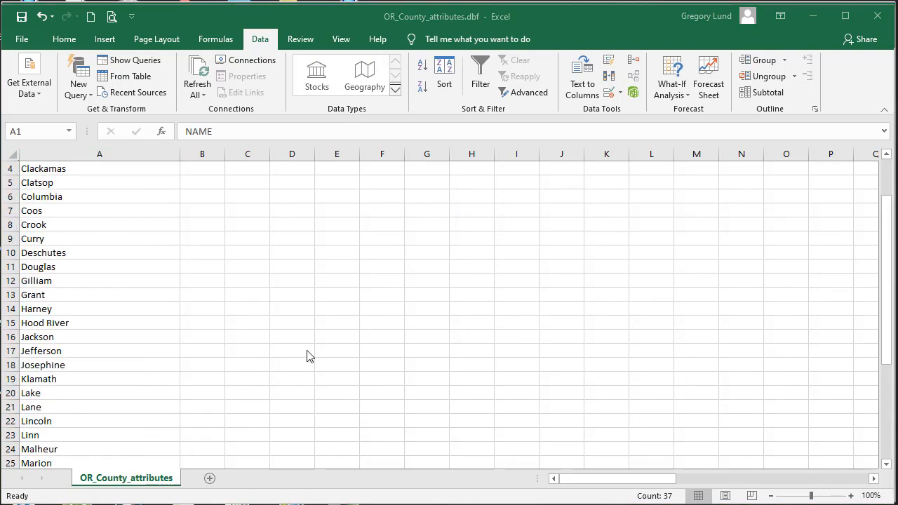
{"action": "scroll", "coordinate": [311, 356], "scroll_direction": "up", "scroll_amount": 1}
{"action": "scroll", "coordinate": [187, 309], "scroll_direction": "down", "scroll_amount": 5}
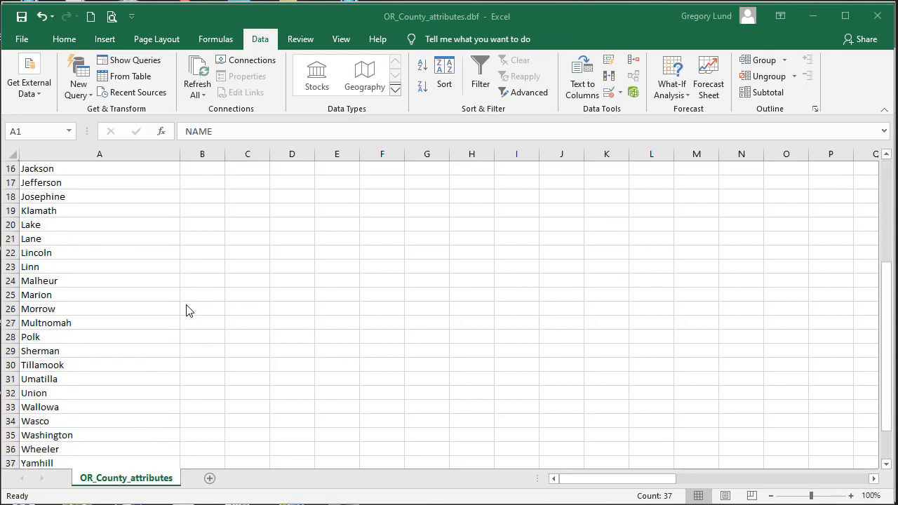
{"action": "scroll", "coordinate": [188, 310], "scroll_direction": "down", "scroll_amount": 5}
{"action": "scroll", "coordinate": [191, 310], "scroll_direction": "up", "scroll_amount": 2}
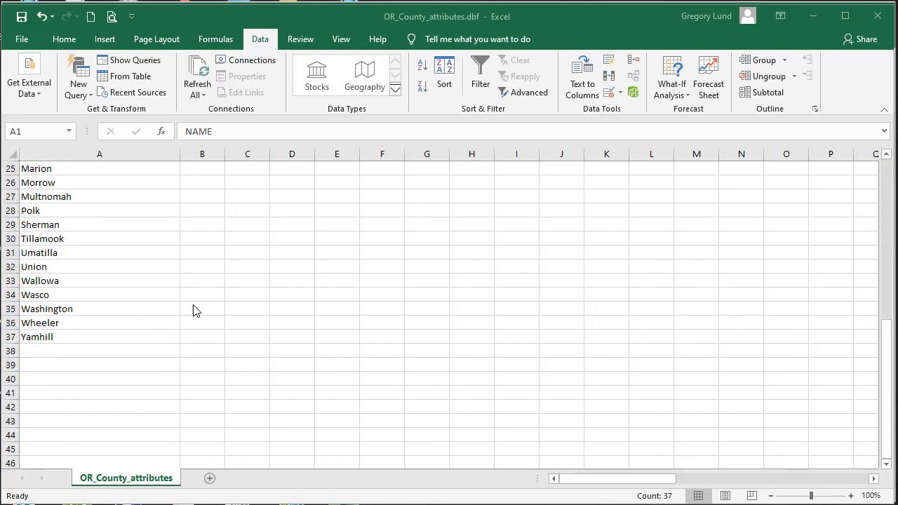
{"action": "left_click", "coordinate": [131, 336]}
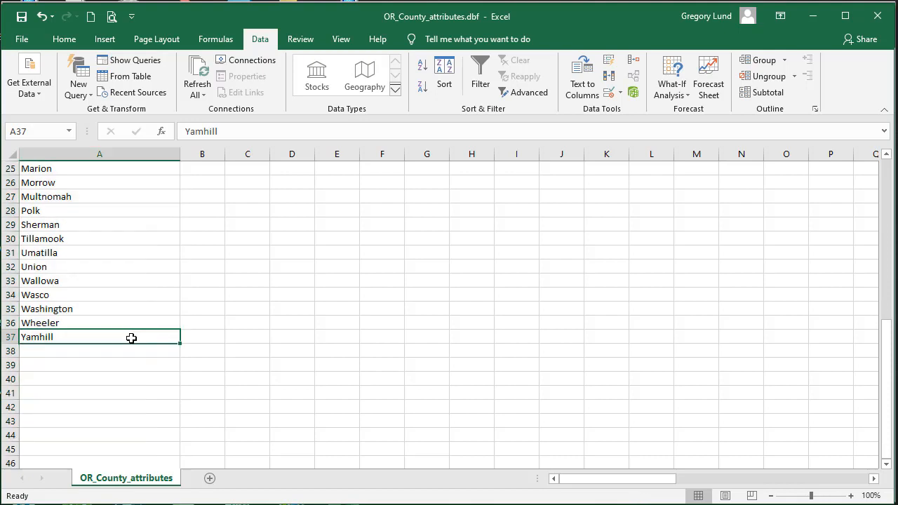
{"action": "mouse_move", "coordinate": [130, 339]}
{"action": "left_mouse_down"}
{"action": "mouse_move", "coordinate": [136, 92]}
{"action": "mouse_move", "coordinate": [122, 182]}
{"action": "mouse_move", "coordinate": [137, 499]}
{"action": "mouse_move", "coordinate": [121, 419]}
{"action": "mouse_move", "coordinate": [126, 355]}
{"action": "left_mouse_up"}
{"action": "left_click", "coordinate": [124, 183]}
{"action": "left_click", "coordinate": [294, 347]}
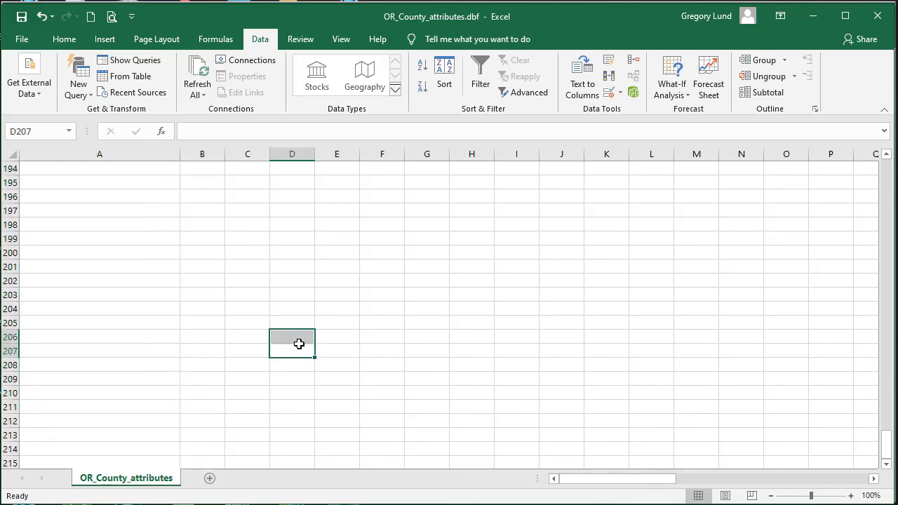
{"action": "scroll", "coordinate": [325, 315], "scroll_direction": "up", "scroll_amount": 10}
{"action": "scroll", "coordinate": [325, 316], "scroll_direction": "up", "scroll_amount": 20}
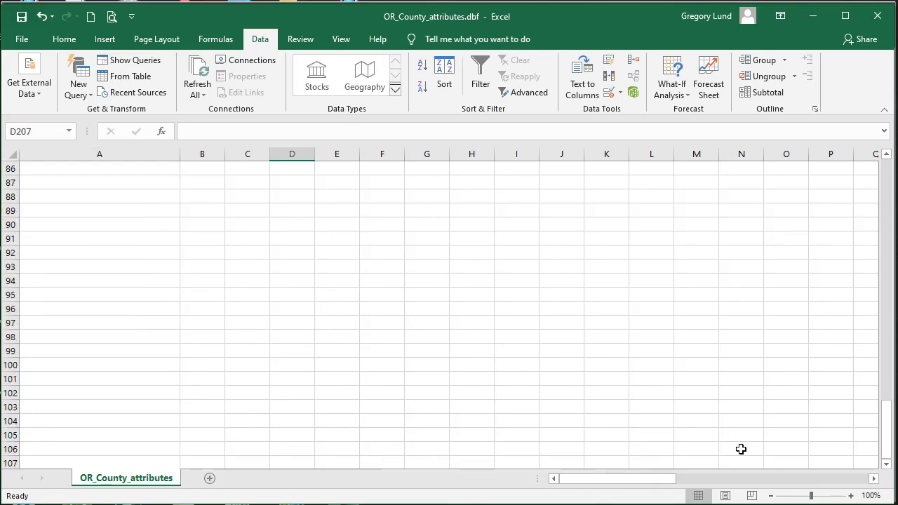
{"action": "left_click_drag", "start_coordinate": [886, 419], "coordinate": [886, 188]}
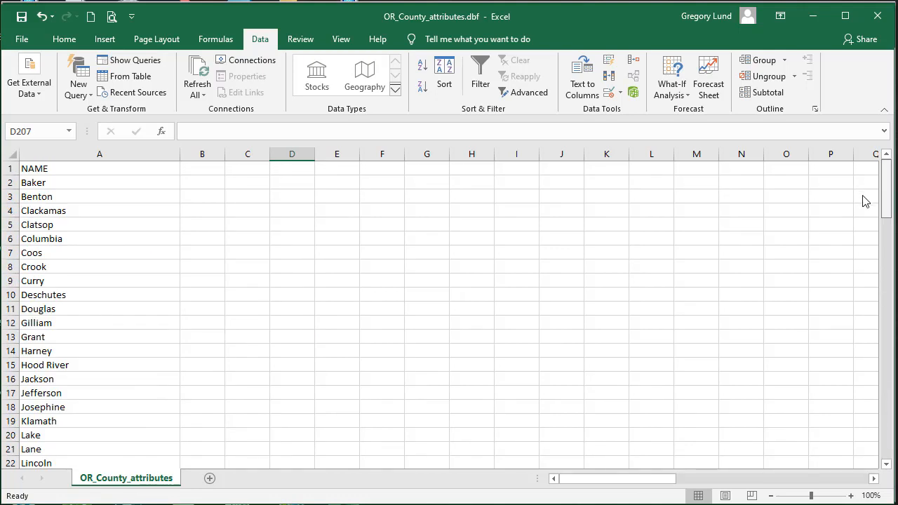
Step: Copy the county names from Baker to Yamhill, cells A2 through A37, without the NAME header
{"action": "scroll", "coordinate": [202, 348], "scroll_direction": "down", "scroll_amount": 6}
{"action": "left_click", "coordinate": [103, 418]}
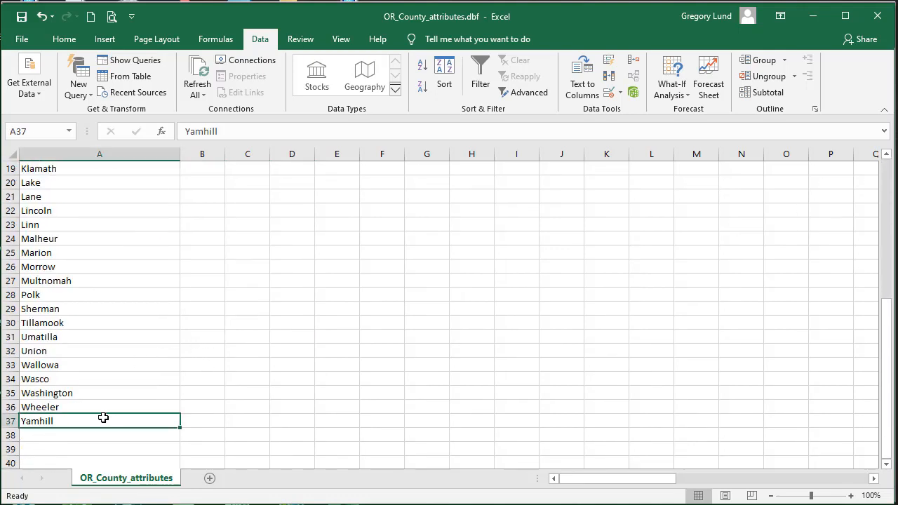
{"action": "left_click_drag", "start_coordinate": [110, 421], "coordinate": [85, 183]}
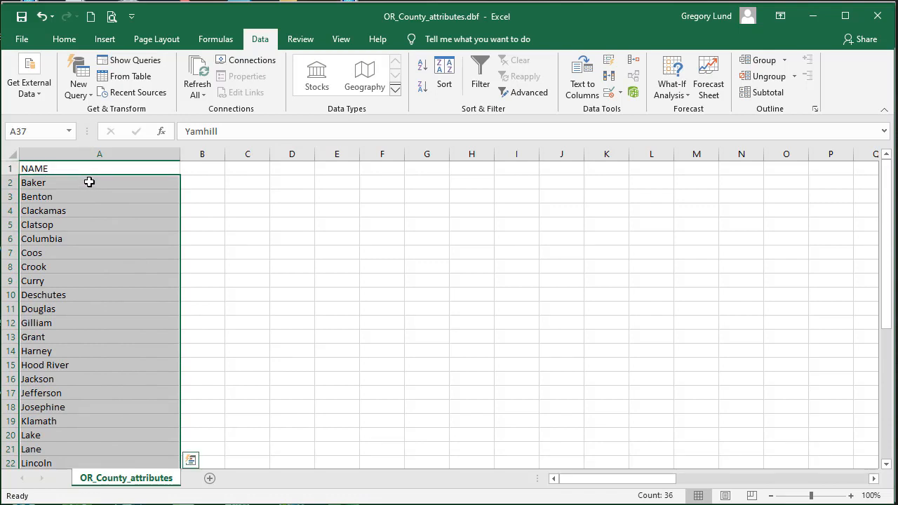
{"action": "key", "text": "ctrl+c"}
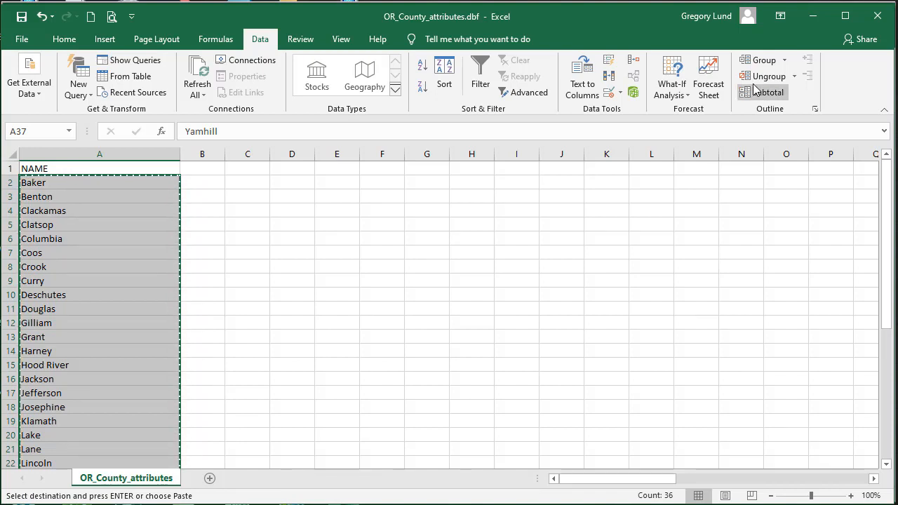
Step: Paste the county names under the County header on the Election_Data_K2 sheet of Kuiz_2_Table.xlsx and fit column A to its contents
{"action": "left_click", "coordinate": [814, 20]}
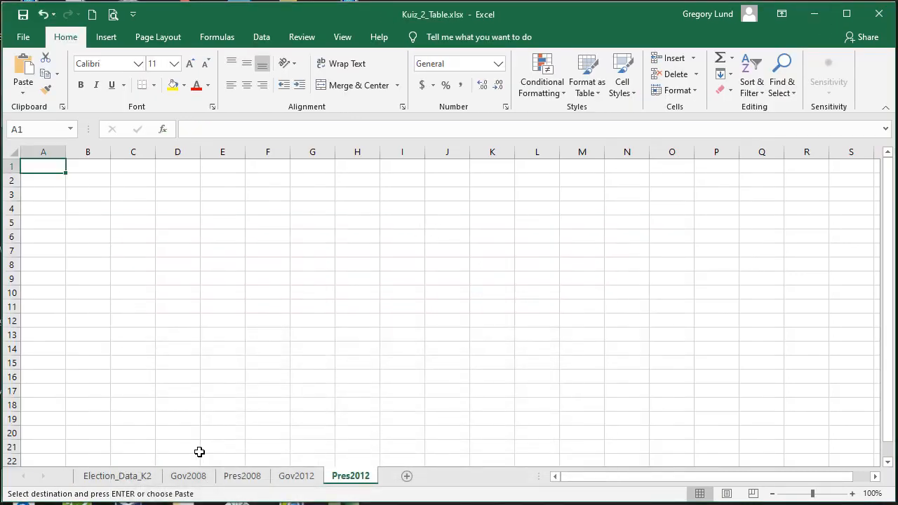
{"action": "left_click", "coordinate": [121, 478]}
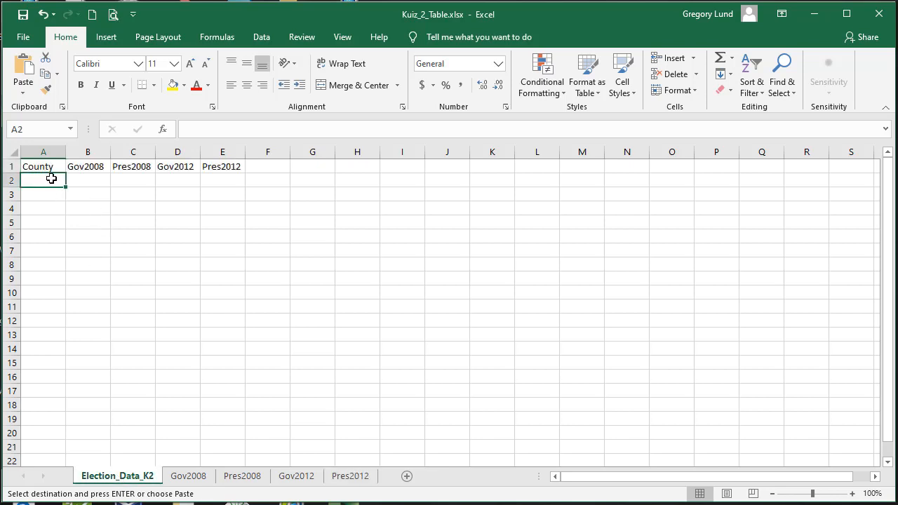
{"action": "key", "text": "ctrl+v"}
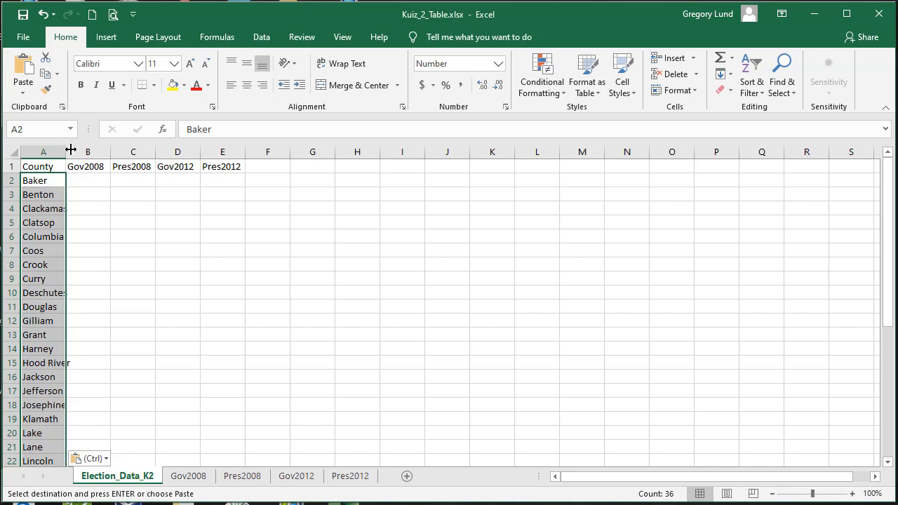
{"action": "double_click", "coordinate": [65, 152]}
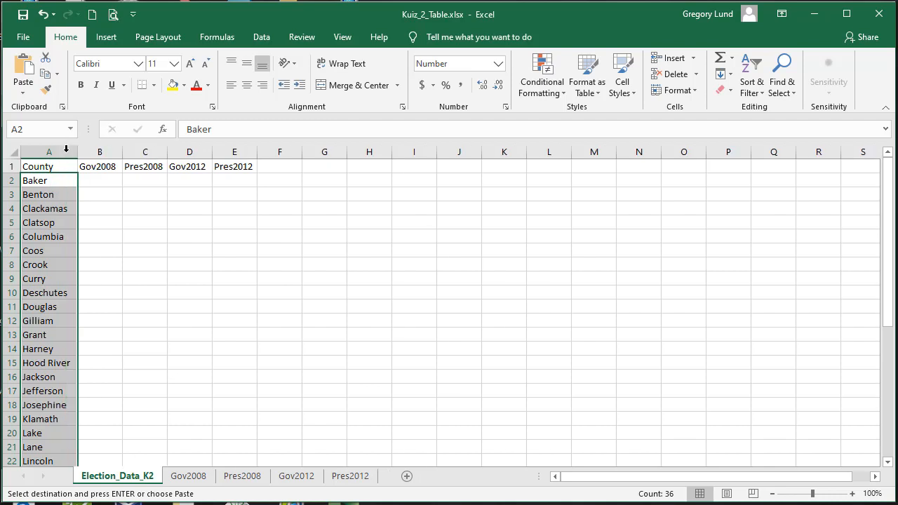
Step: Paste the copied county names again as values only, starting in cell A2
{"action": "left_click", "coordinate": [43, 181]}
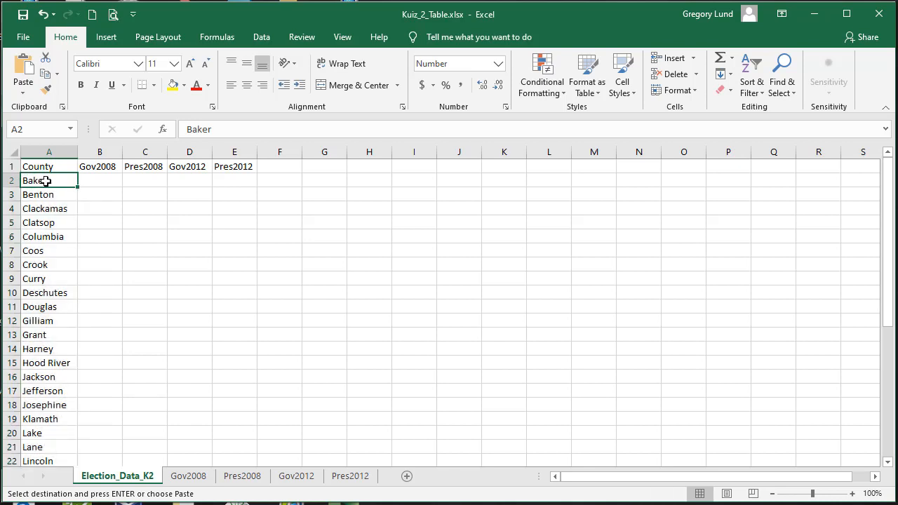
{"action": "right_click", "coordinate": [46, 182]}
{"action": "key", "text": "Escape"}
{"action": "right_click", "coordinate": [38, 181]}
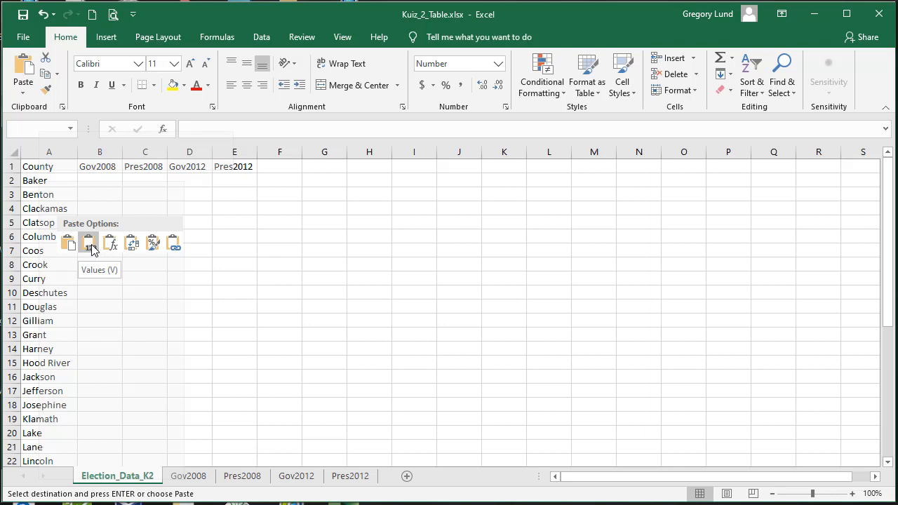
{"action": "left_click", "coordinate": [90, 245]}
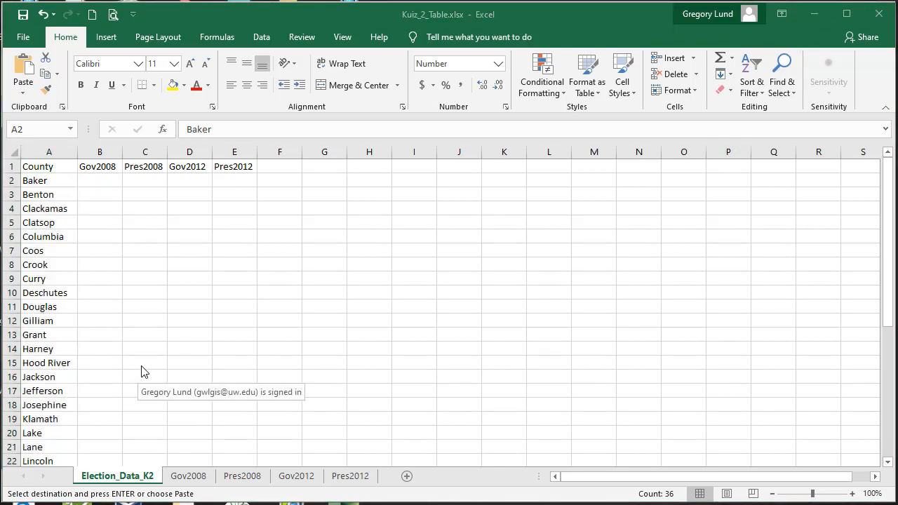
Step: Sort rows 1 through 37 of Election_Data_K2 by County, on cell values from A to Z, with the first row as headers
{"action": "scroll", "coordinate": [141, 372], "scroll_direction": "down", "scroll_amount": 6}
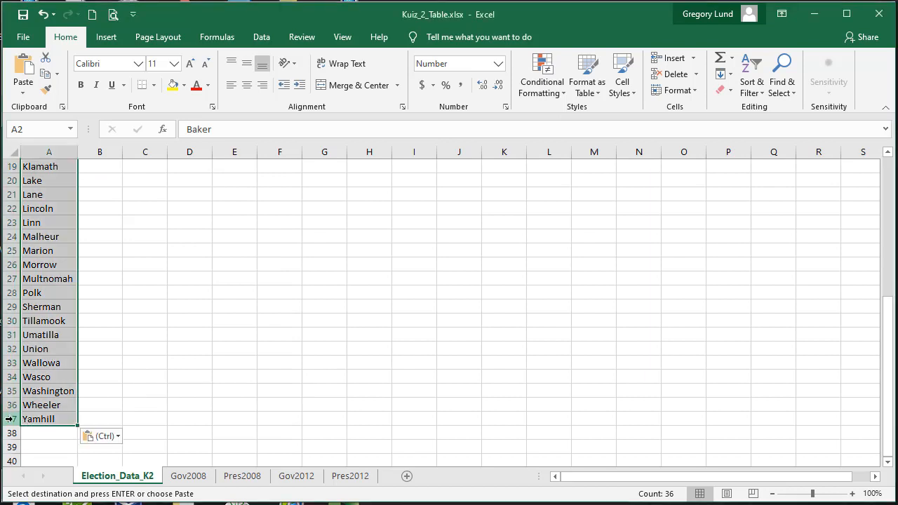
{"action": "left_click_drag", "start_coordinate": [11, 419], "coordinate": [9, 165]}
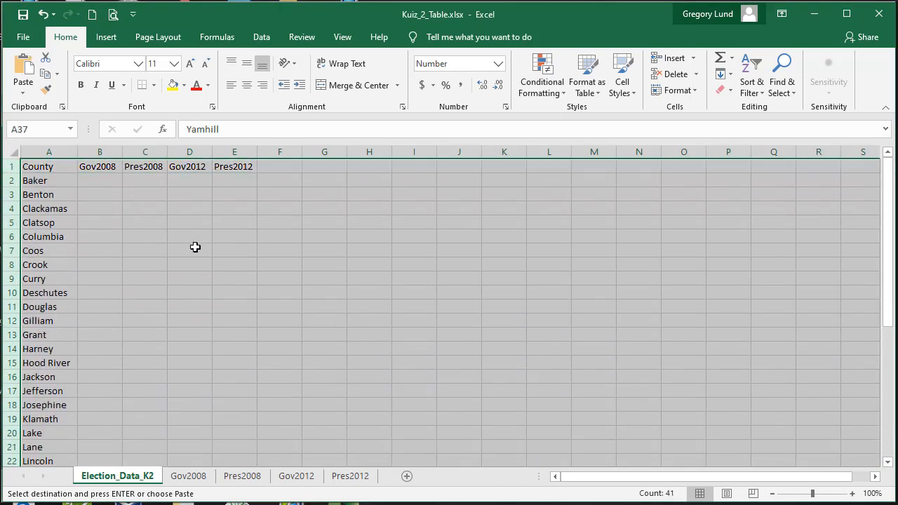
{"action": "key", "text": "alt+d"}
{"action": "key", "text": "s"}
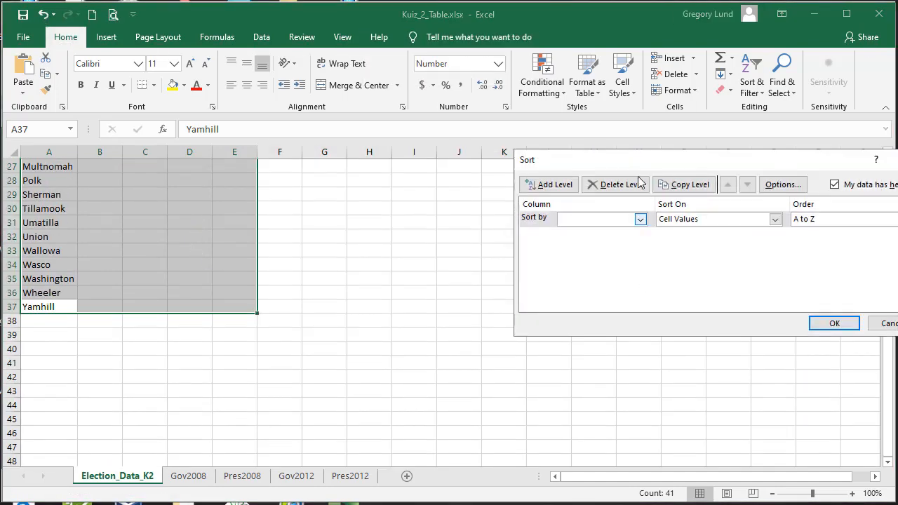
{"action": "left_click_drag", "start_coordinate": [650, 163], "coordinate": [459, 159]}
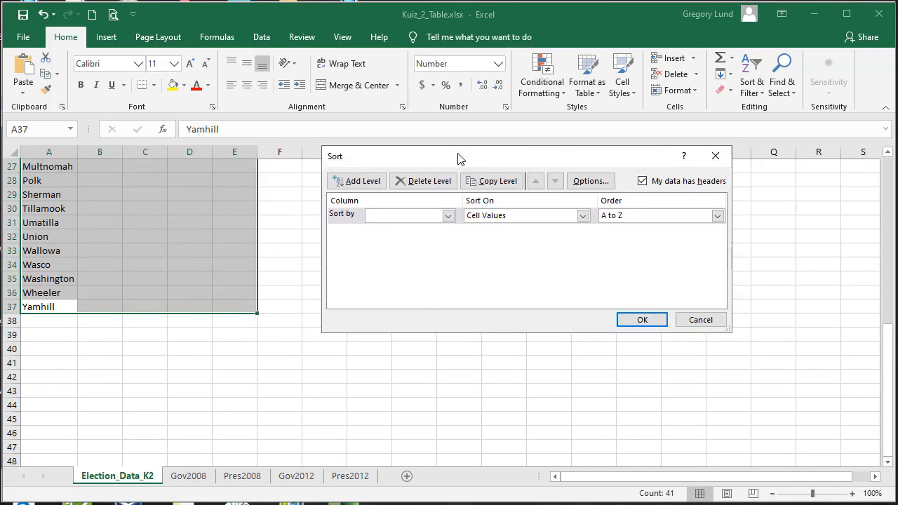
{"action": "left_click", "coordinate": [449, 219]}
{"action": "left_click", "coordinate": [431, 229]}
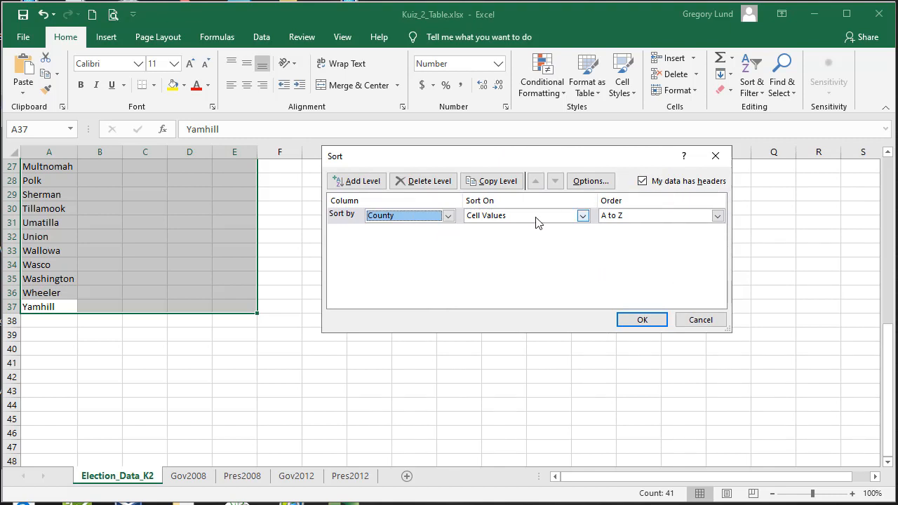
{"action": "left_click", "coordinate": [642, 320]}
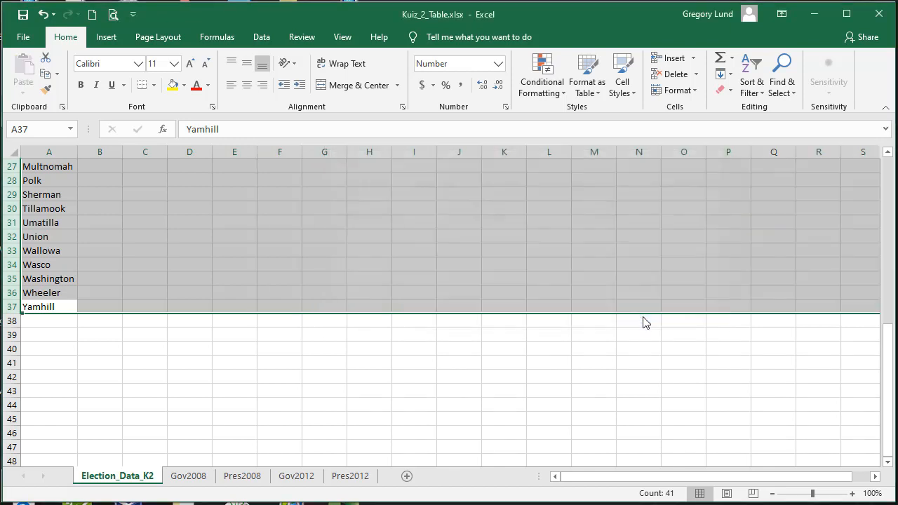
{"action": "scroll", "coordinate": [244, 273], "scroll_direction": "up", "scroll_amount": 9}
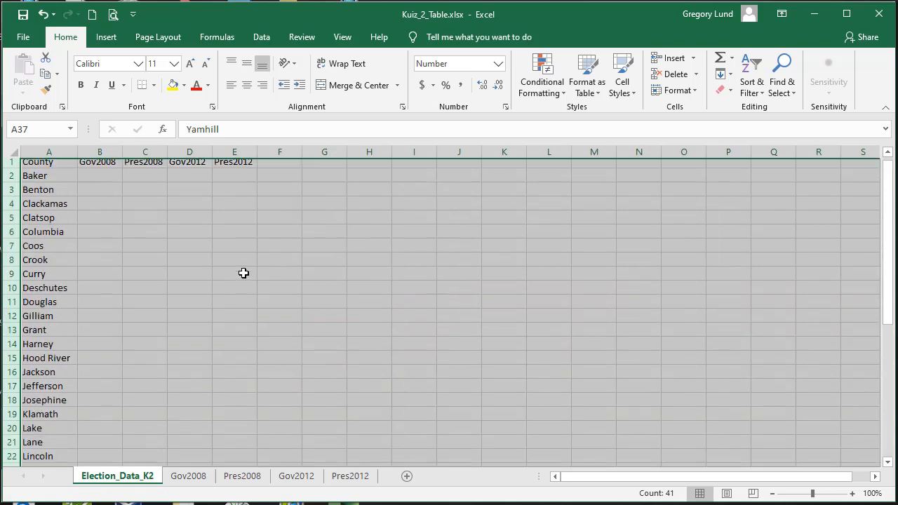
{"action": "left_click", "coordinate": [244, 273]}
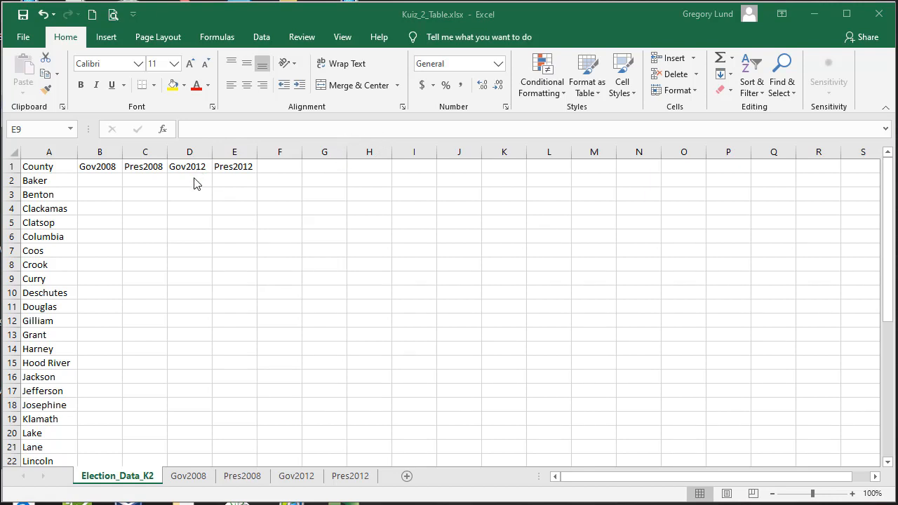
Step: Open OR_Election_data.xlsx from the Data_K2 folder and enlarge its window
{"action": "left_click", "coordinate": [24, 37]}
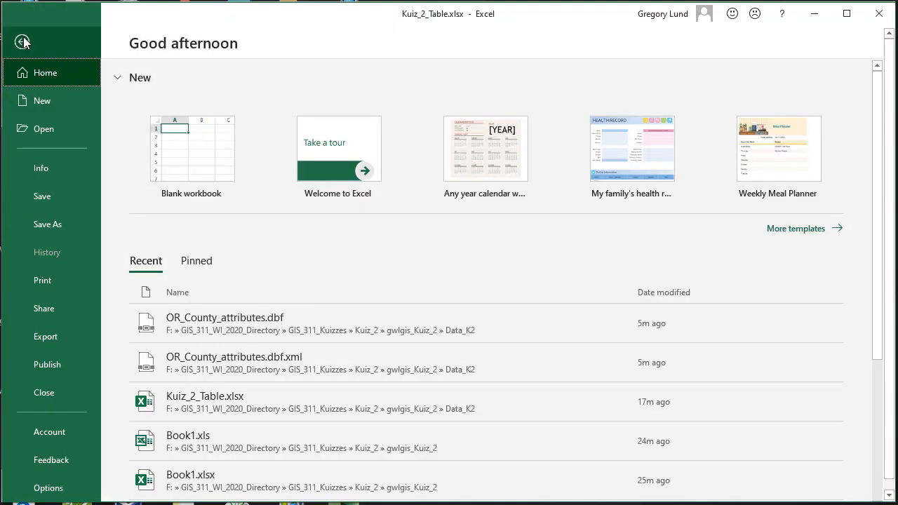
{"action": "left_click", "coordinate": [33, 125]}
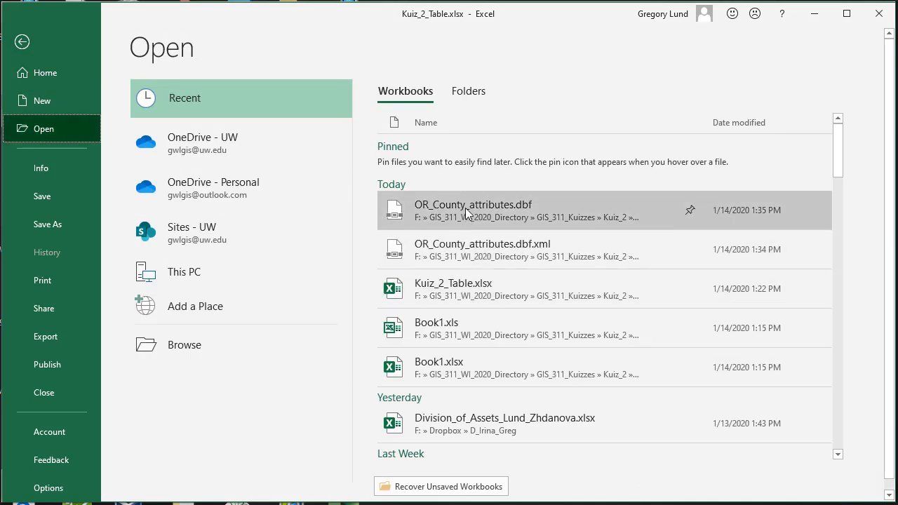
{"action": "left_click", "coordinate": [189, 347]}
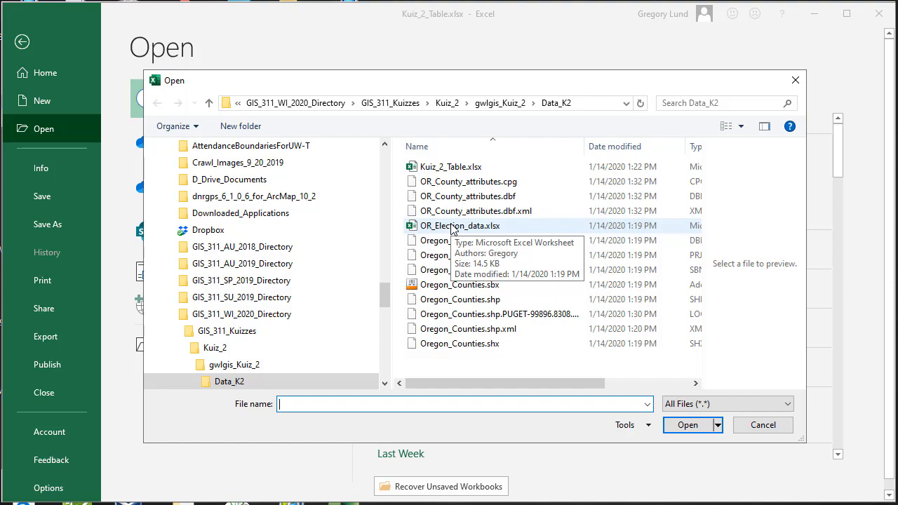
{"action": "left_click", "coordinate": [453, 225]}
{"action": "left_click", "coordinate": [705, 426]}
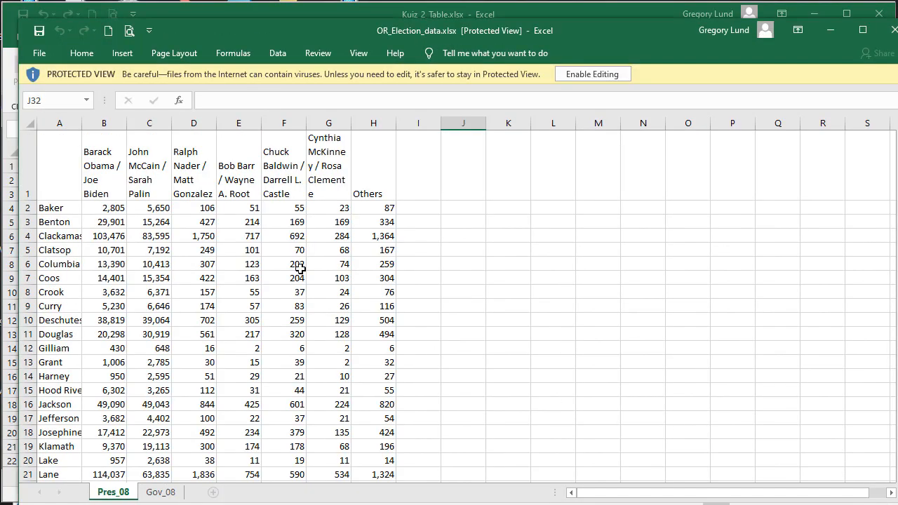
{"action": "double_click", "coordinate": [457, 32]}
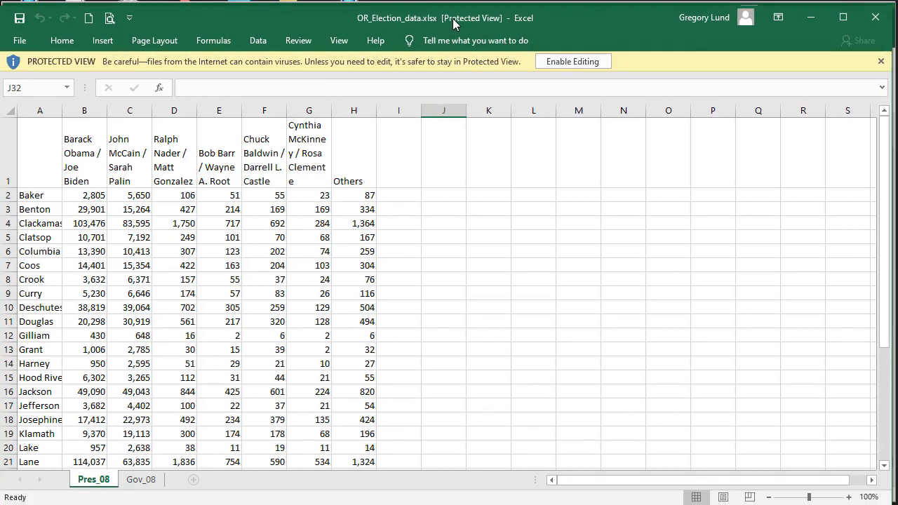
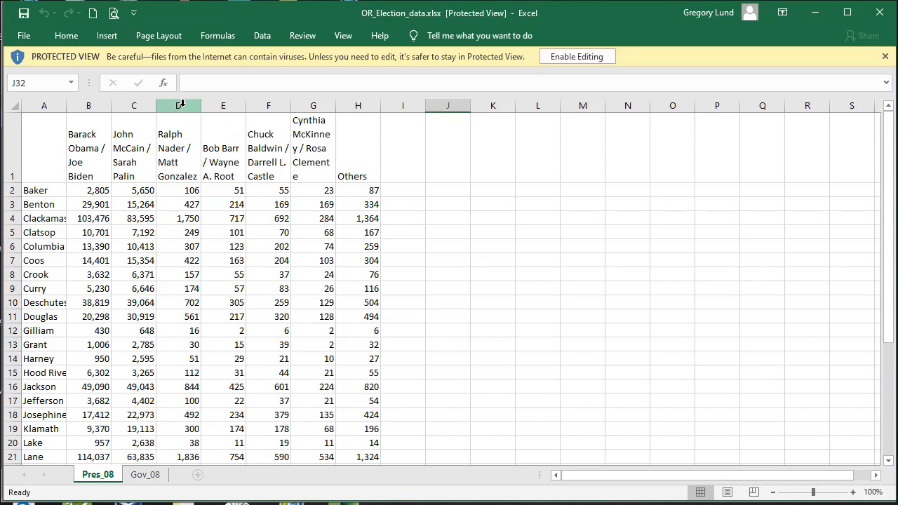
Step: Enable editing in the protected OR_Election_data.xlsx workbook and enlarge its window again
{"action": "left_click_drag", "start_coordinate": [178, 104], "coordinate": [391, 101]}
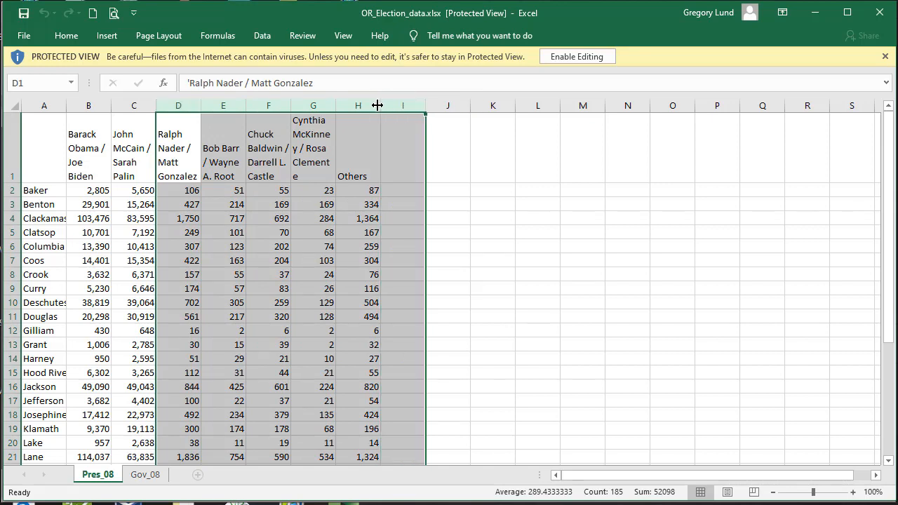
{"action": "left_click", "coordinate": [580, 56]}
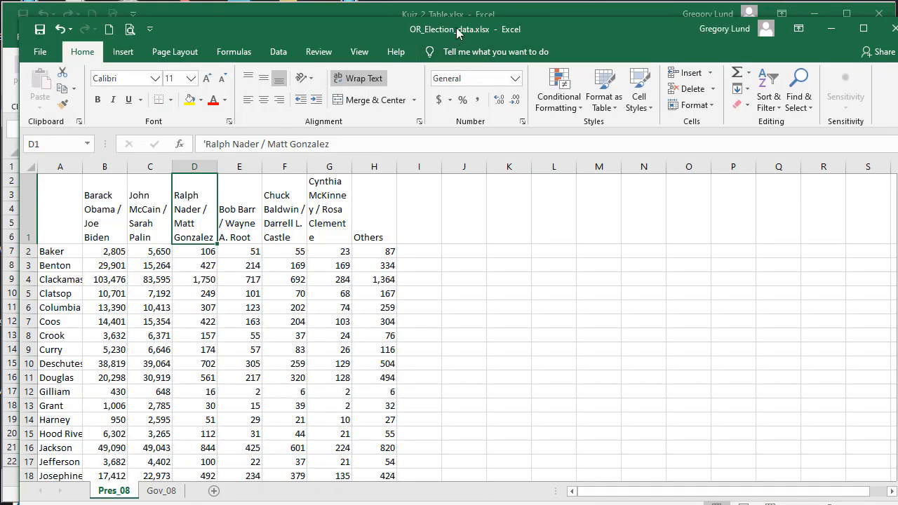
{"action": "double_click", "coordinate": [456, 33]}
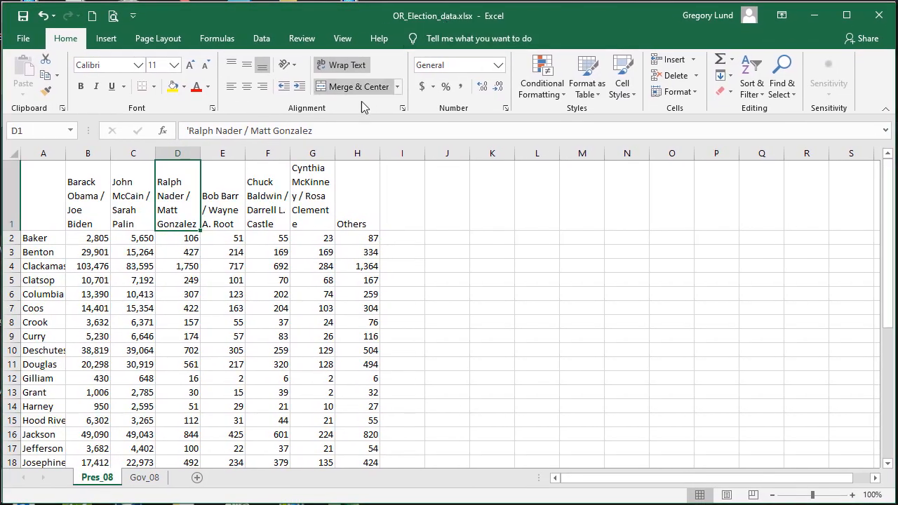
Step: Delete columns D through I from the Pres_08 sheet, keeping the counties and the Obama and McCain votes
{"action": "left_click_drag", "start_coordinate": [177, 153], "coordinate": [383, 154]}
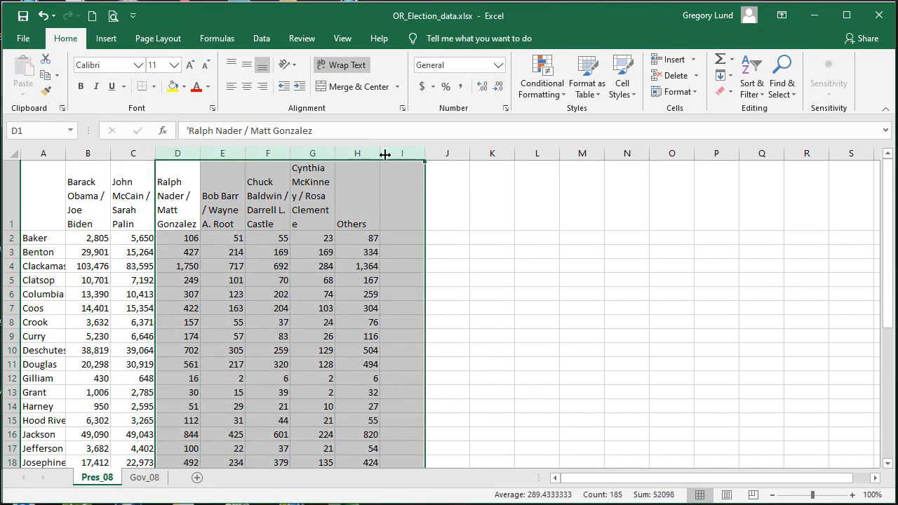
{"action": "right_click", "coordinate": [284, 240]}
{"action": "left_click", "coordinate": [318, 351]}
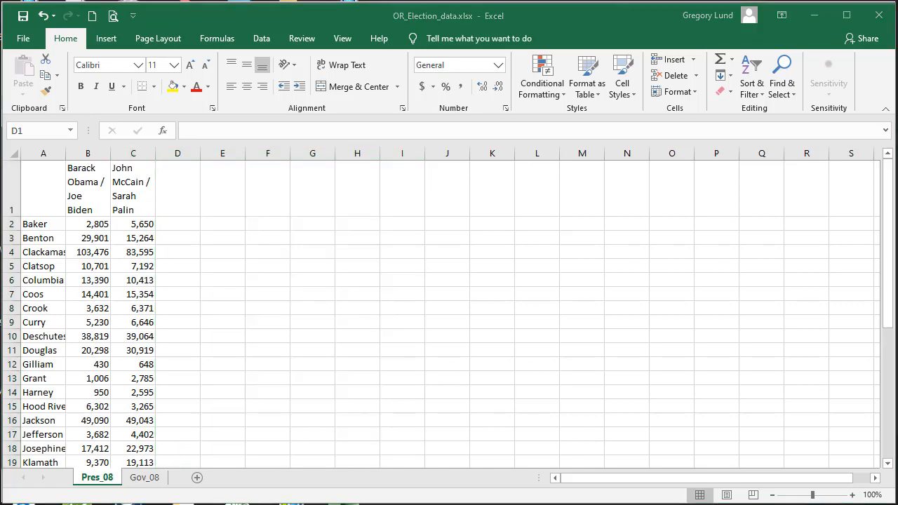
Step: Sort rows 2 through 37 of the Pres_08 sheet by Column A, on cell values from A to Z, without treating data as headers
{"action": "scroll", "coordinate": [196, 303], "scroll_direction": "down", "scroll_amount": 6}
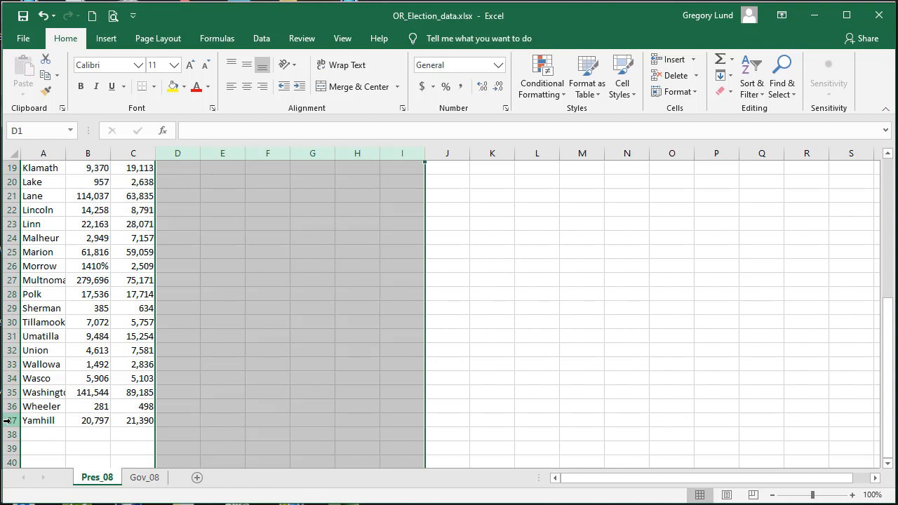
{"action": "left_click_drag", "start_coordinate": [6, 420], "coordinate": [28, 194]}
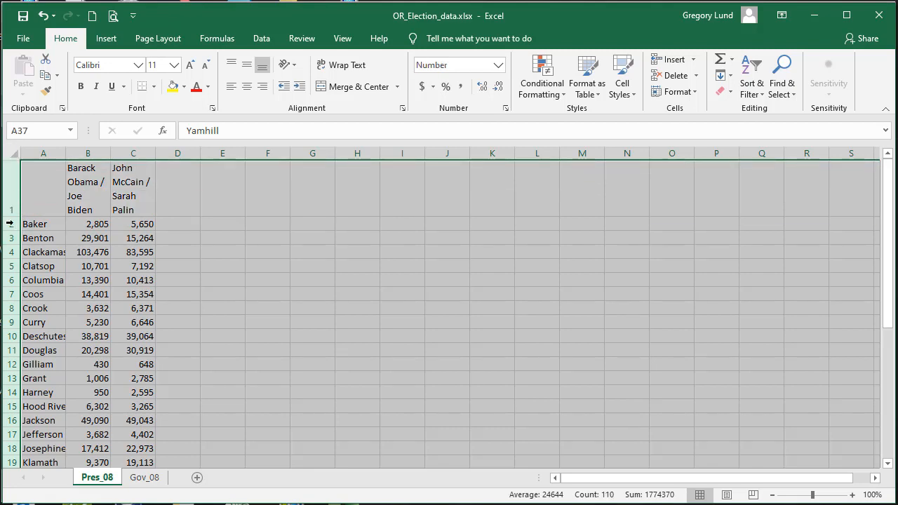
{"action": "scroll", "coordinate": [26, 287], "scroll_direction": "down", "scroll_amount": 8}
{"action": "left_click", "coordinate": [26, 359]}
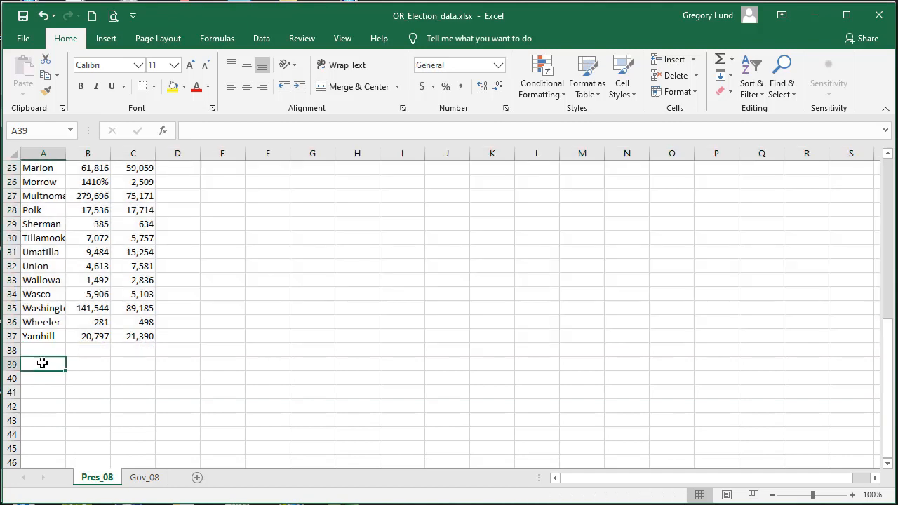
{"action": "left_click_drag", "start_coordinate": [12, 338], "coordinate": [12, 225]}
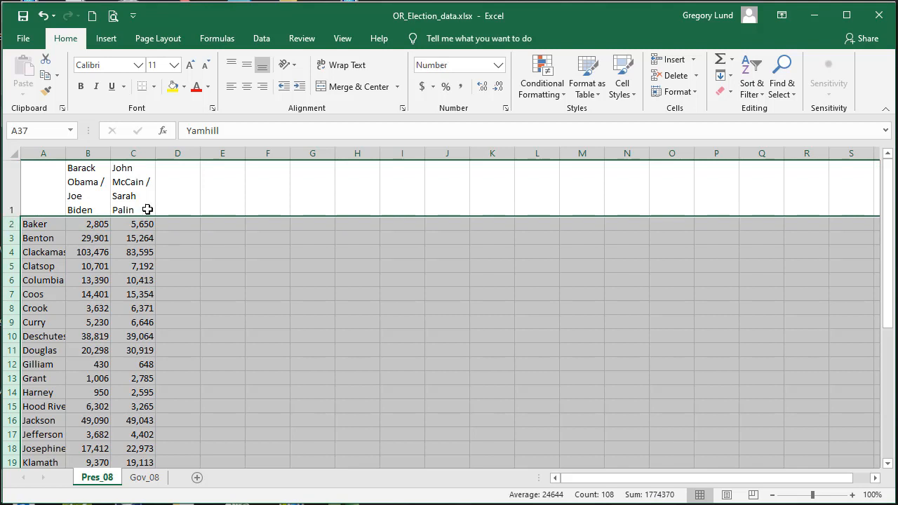
{"action": "left_click", "coordinate": [262, 38]}
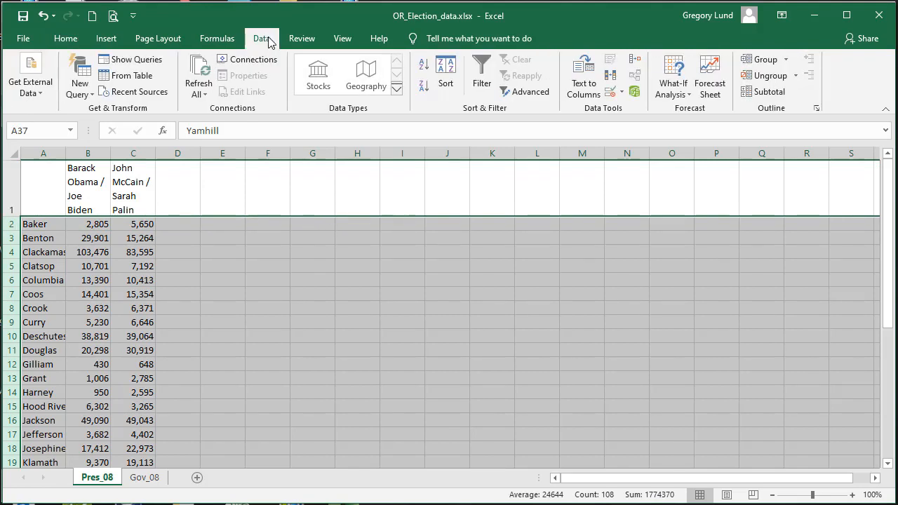
{"action": "left_click", "coordinate": [444, 71]}
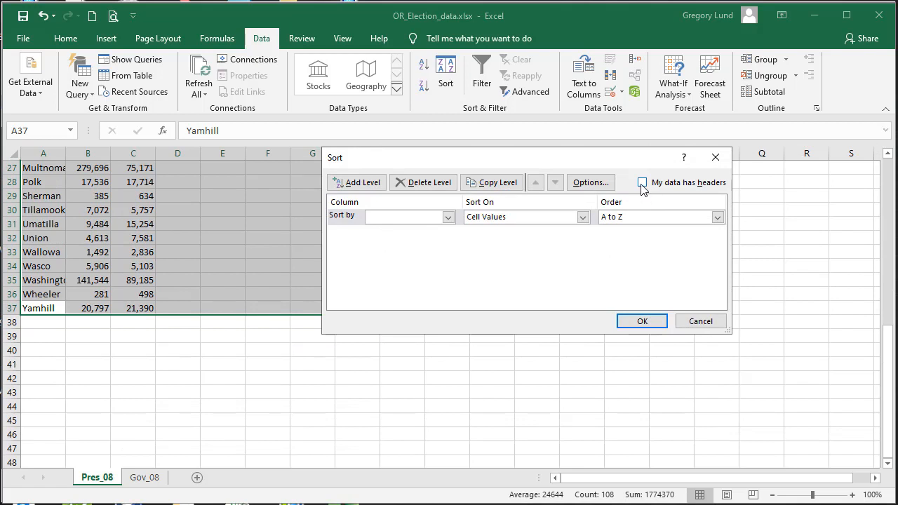
{"action": "left_click", "coordinate": [447, 217]}
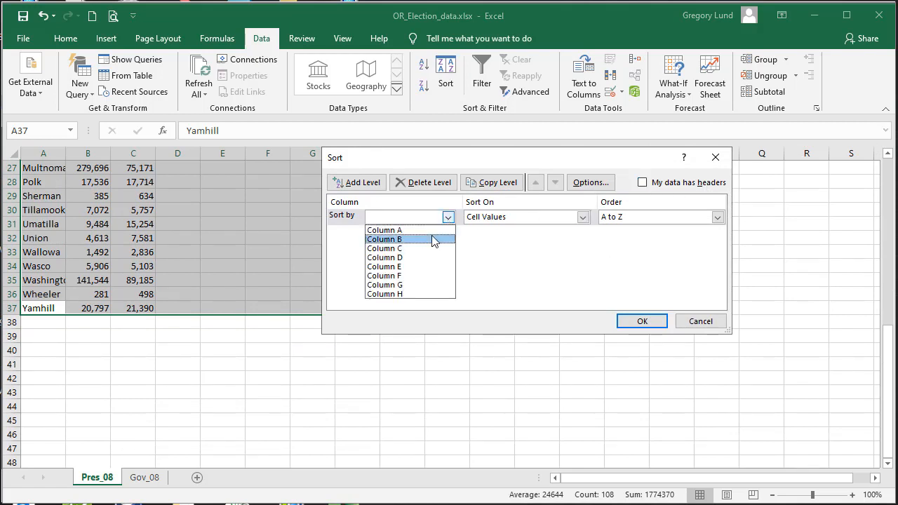
{"action": "left_click", "coordinate": [433, 230]}
{"action": "left_click", "coordinate": [642, 322]}
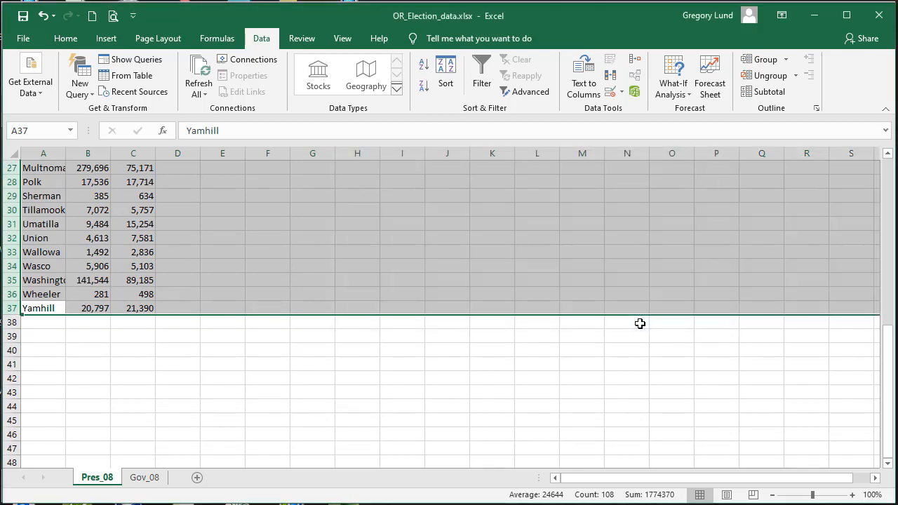
{"action": "scroll", "coordinate": [292, 320], "scroll_direction": "up", "scroll_amount": 9}
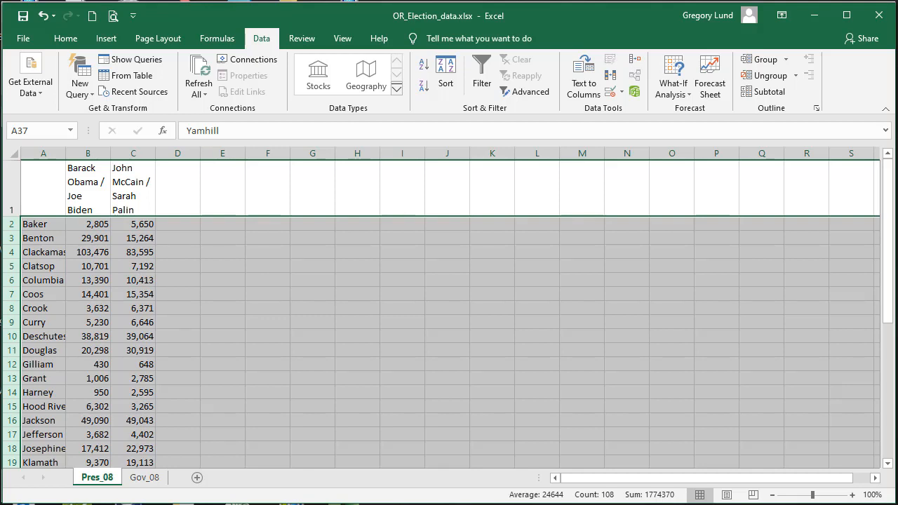
Step: Copy the county names and Obama votes in A2:B37 of Pres_08 into the Pres2008 sheet of Kuiz_2_Table.xlsx, starting at A2
{"action": "left_click", "coordinate": [47, 225]}
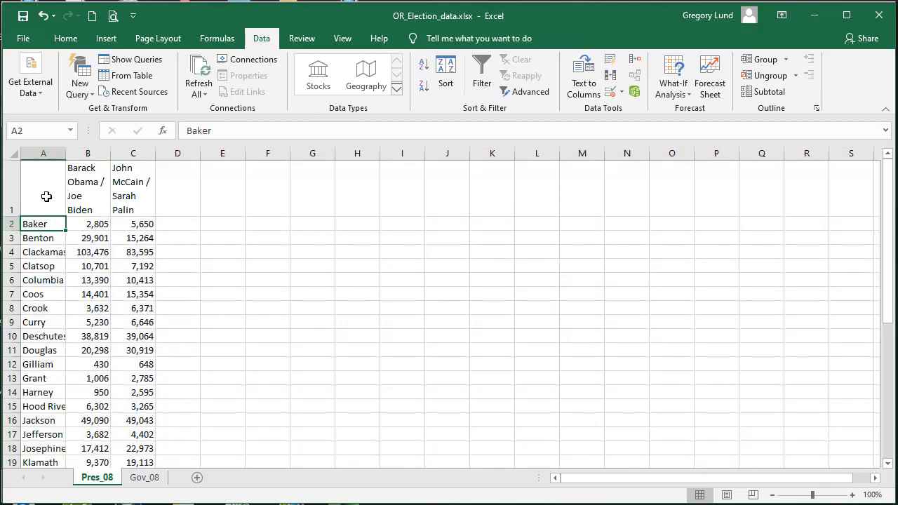
{"action": "left_click_drag", "start_coordinate": [47, 197], "coordinate": [77, 209]}
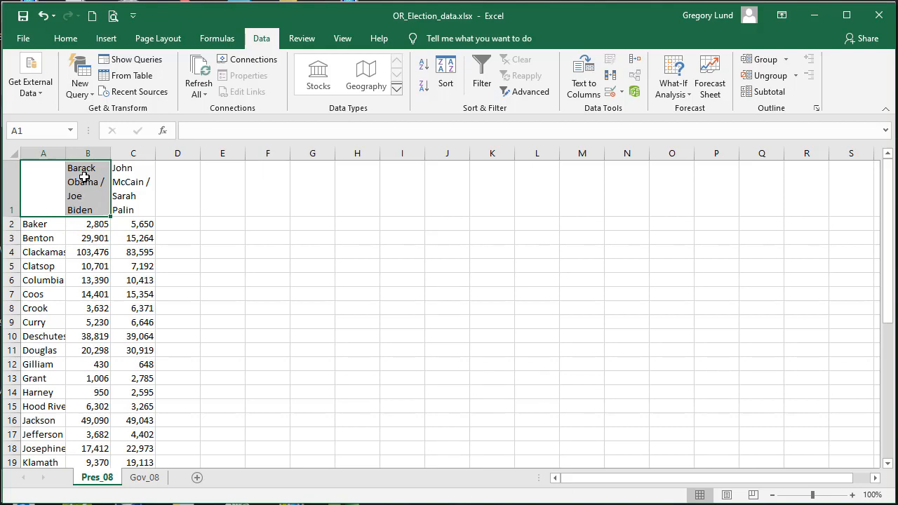
{"action": "scroll", "coordinate": [98, 300], "scroll_direction": "down", "scroll_amount": 8}
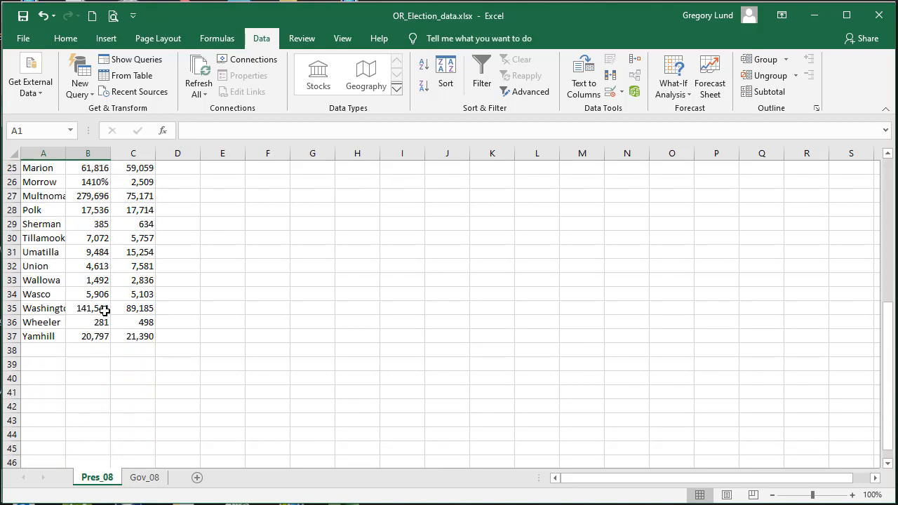
{"action": "scroll", "coordinate": [104, 310], "scroll_direction": "down", "scroll_amount": 1}
{"action": "left_click_drag", "start_coordinate": [98, 295], "coordinate": [51, 227]}
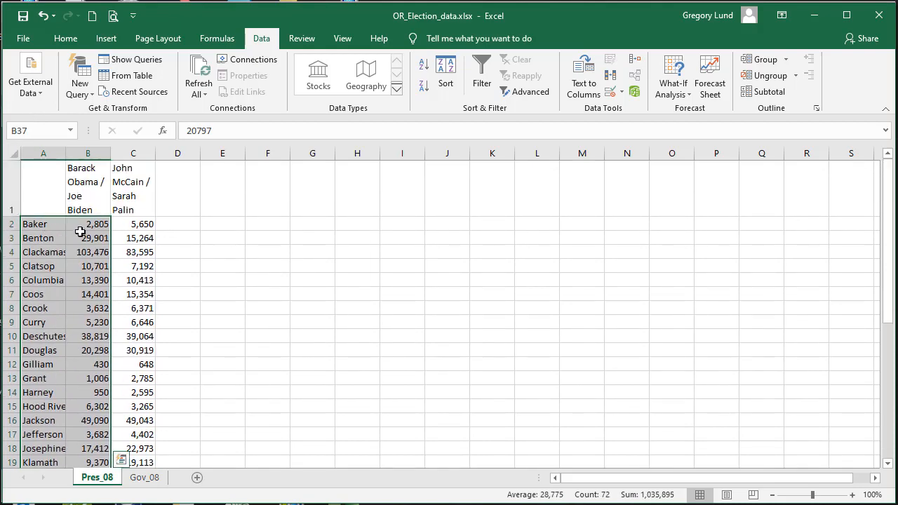
{"action": "key", "text": "ctrl+c"}
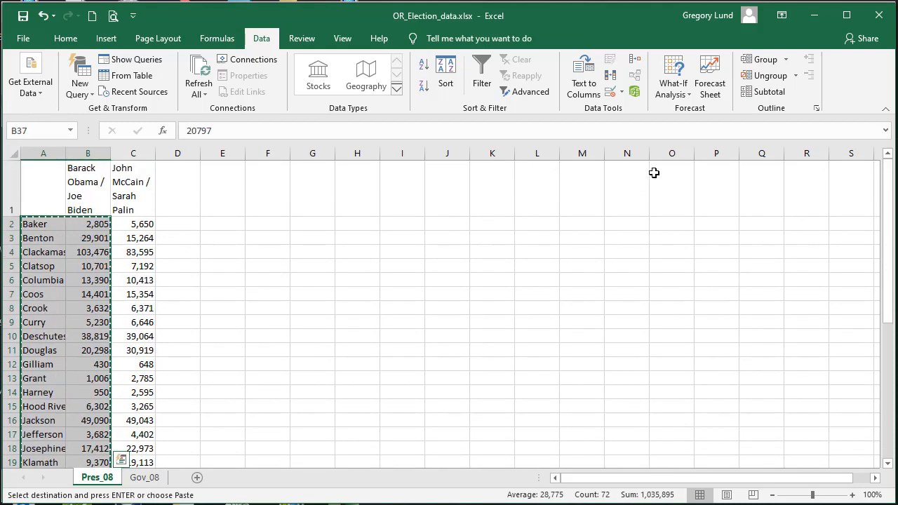
{"action": "left_click", "coordinate": [801, 17]}
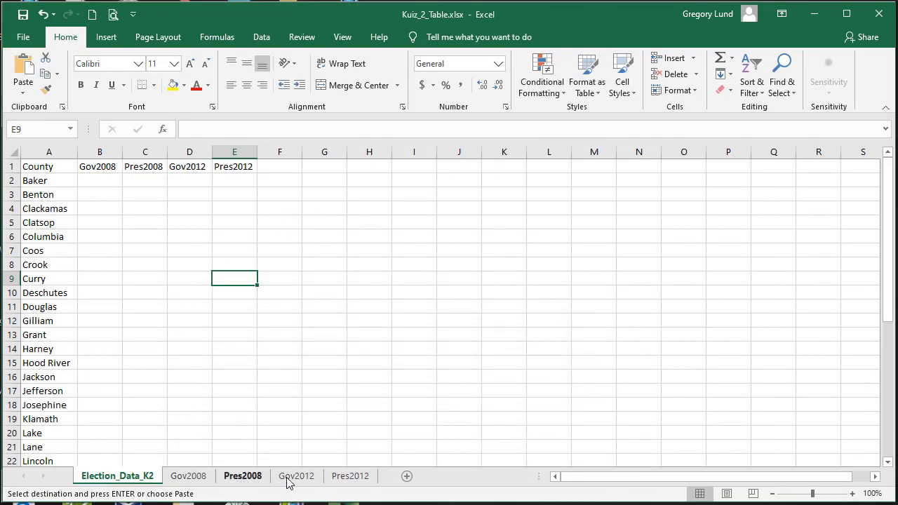
{"action": "left_click", "coordinate": [246, 477]}
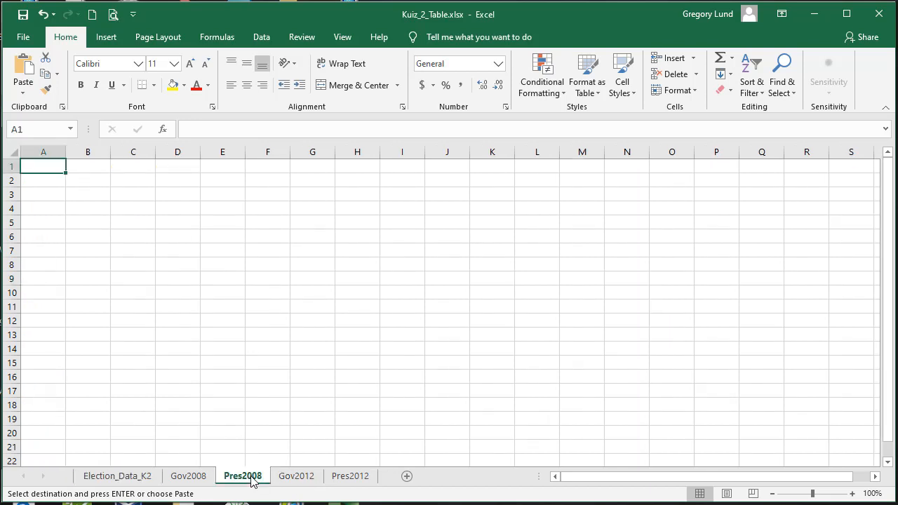
{"action": "left_click", "coordinate": [48, 179]}
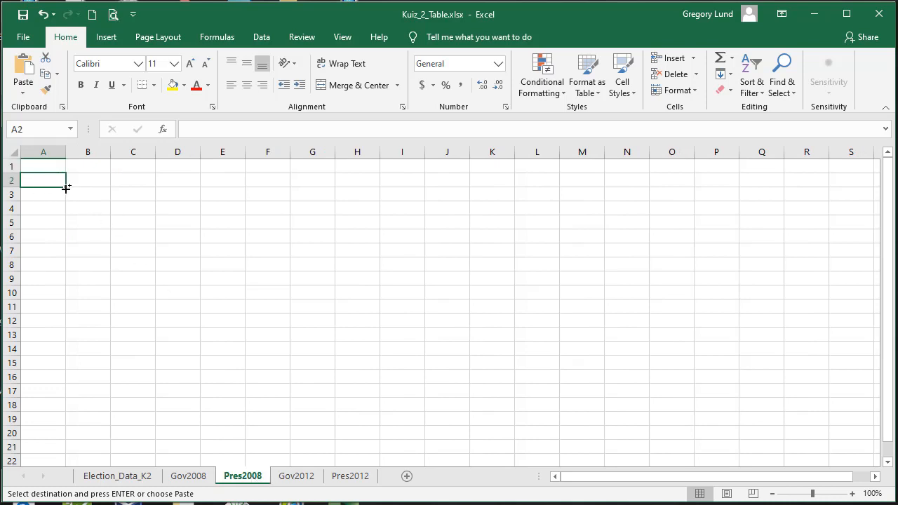
{"action": "key", "text": "ctrl+v"}
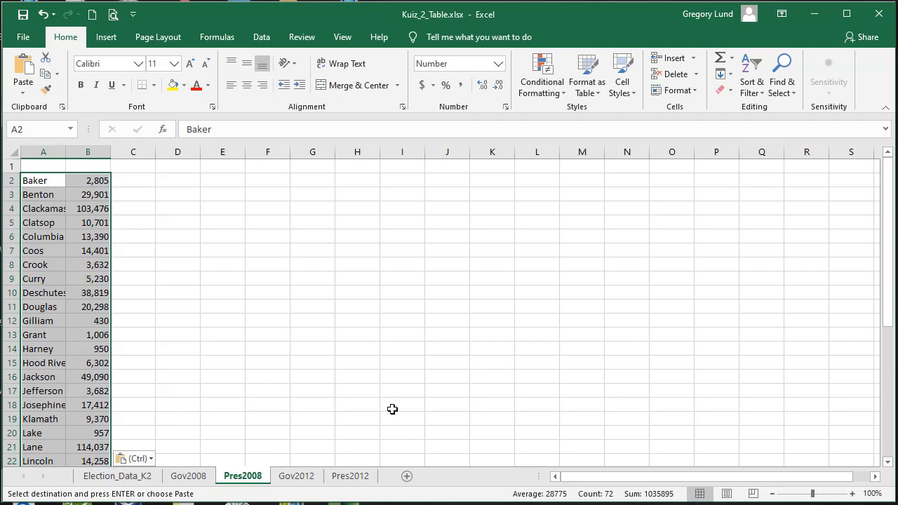
Step: Copy the Barack Obama / Joe Biden header from OR_Election_data.xlsx into cell B1 of the Pres2008 sheet in Kuiz_2_Table.xlsx
{"action": "left_click", "coordinate": [267, 504]}
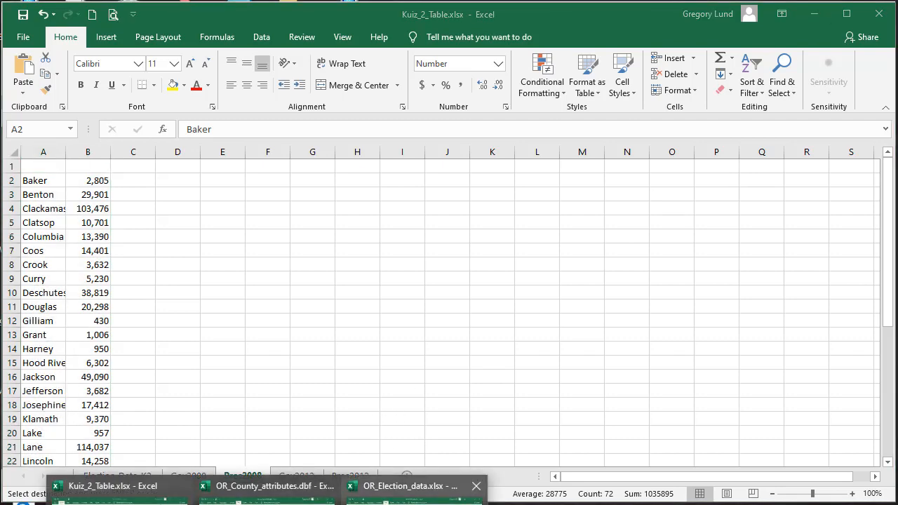
{"action": "left_click", "coordinate": [414, 491]}
{"action": "left_click", "coordinate": [85, 188]}
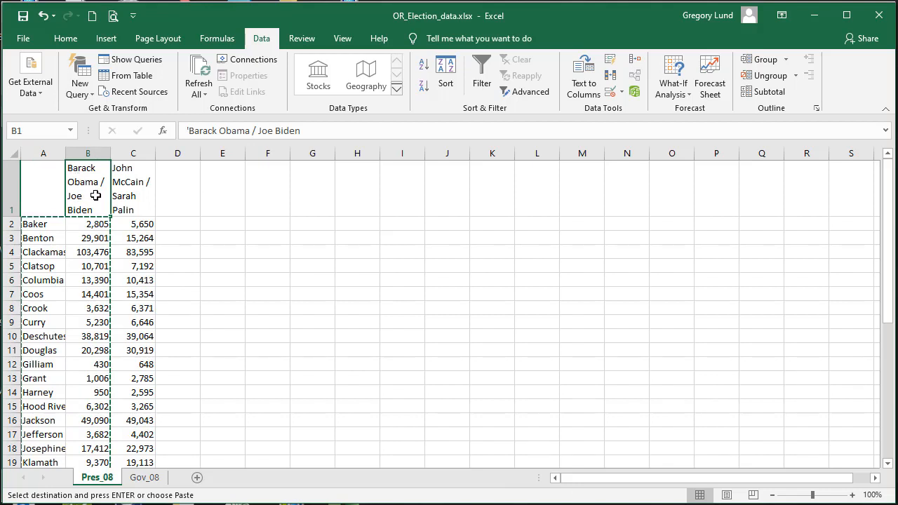
{"action": "key", "text": "ctrl+c"}
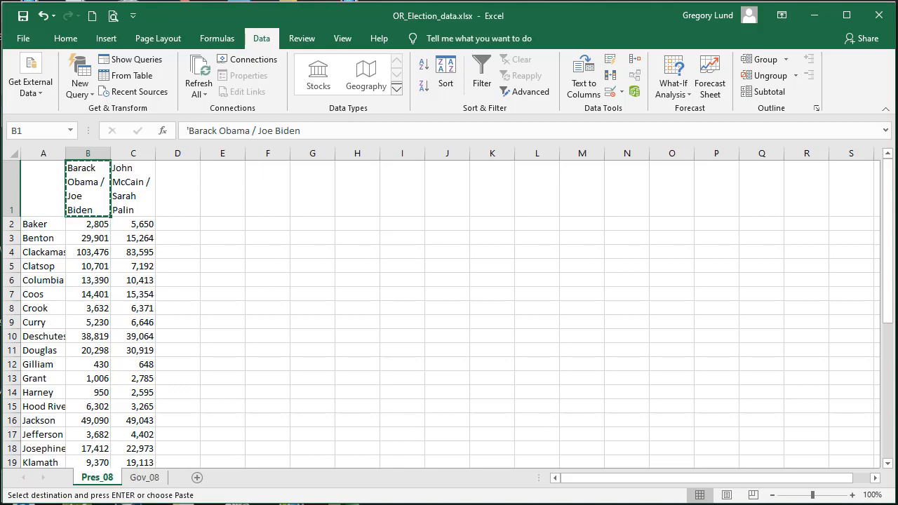
{"action": "left_click", "coordinate": [266, 485]}
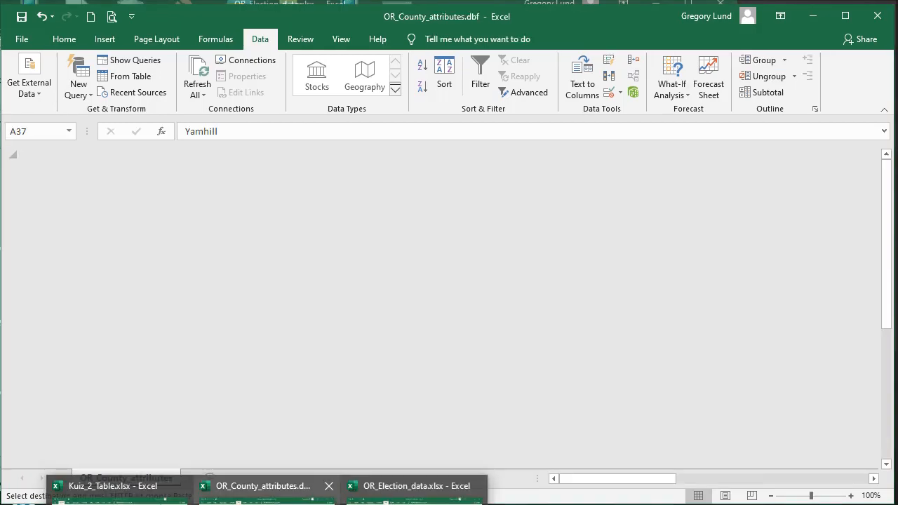
{"action": "left_click", "coordinate": [112, 485]}
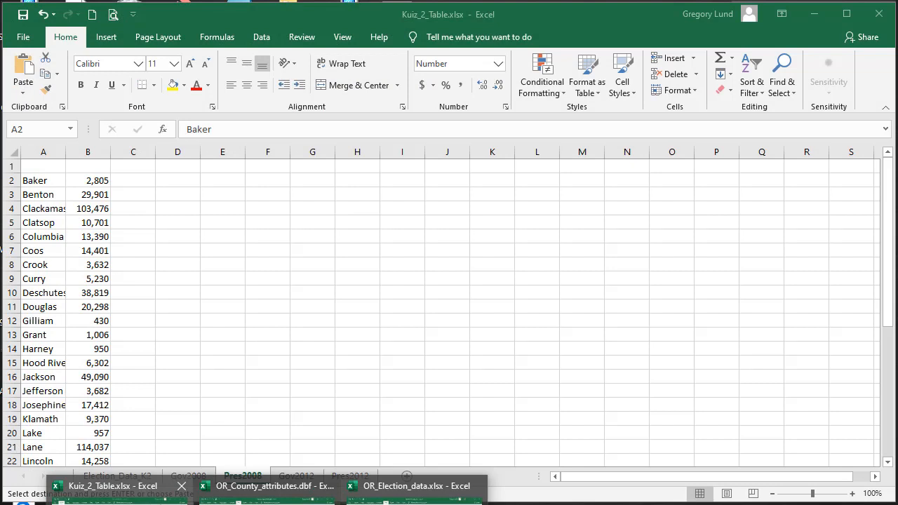
{"action": "left_click", "coordinate": [88, 169]}
{"action": "key", "text": "ctrl+v"}
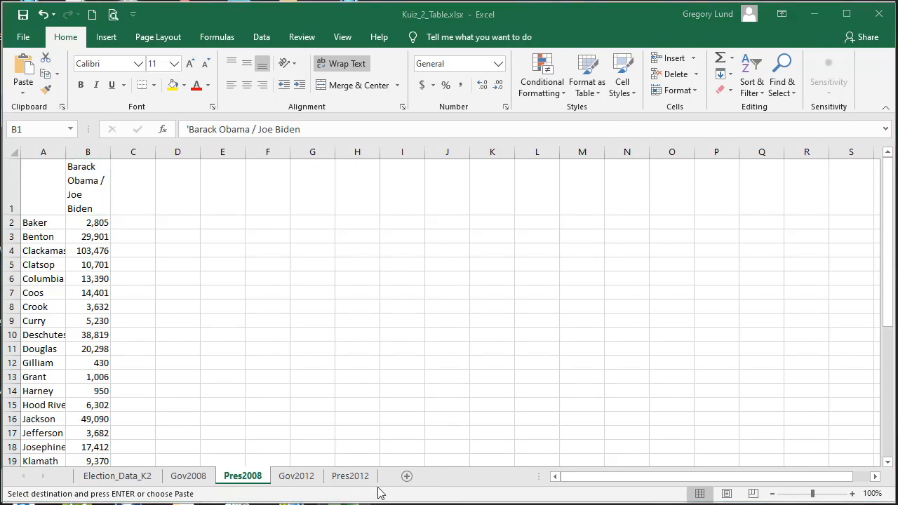
Step: Copy the McCain / Palin header and votes in C1:C37 of OR_Election_data.xlsx and paste them as values at C1 of Pres2008 in Kuiz_2_Table.xlsx
{"action": "mouse_move", "coordinate": [267, 504]}
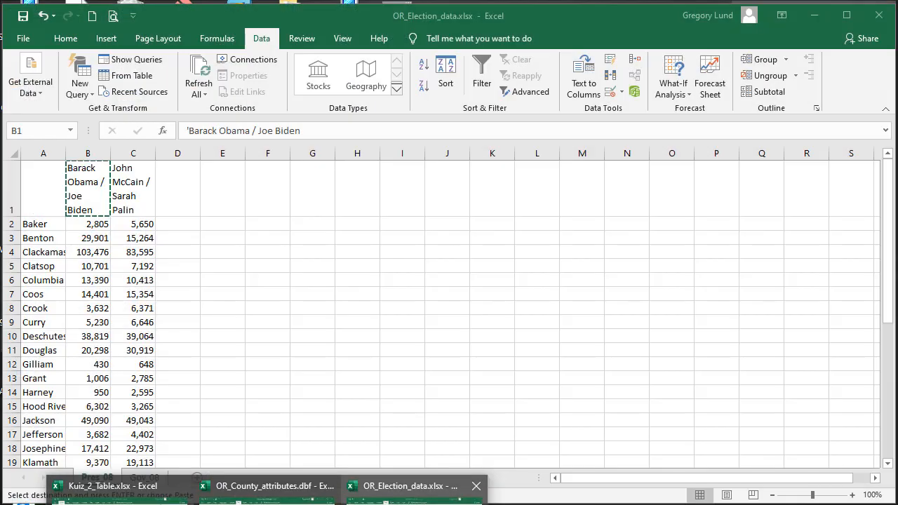
{"action": "left_click", "coordinate": [414, 491]}
{"action": "scroll", "coordinate": [171, 343], "scroll_direction": "down", "scroll_amount": 7}
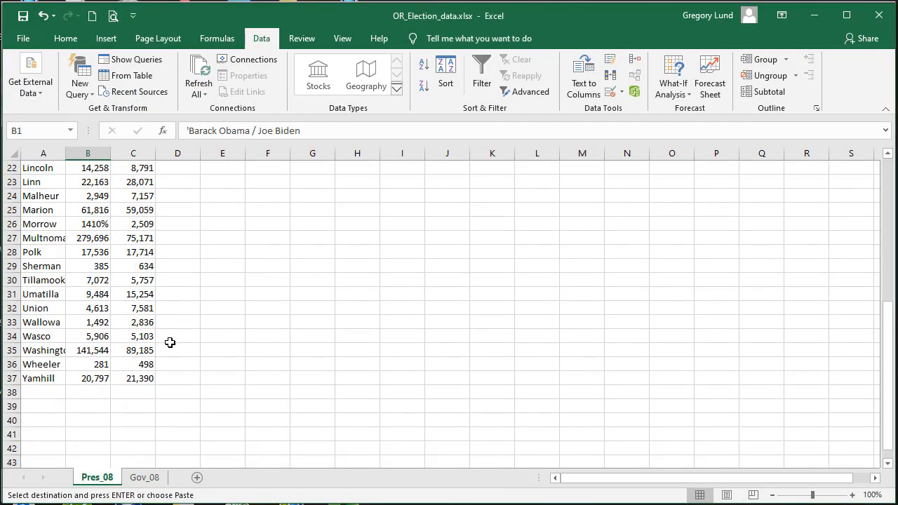
{"action": "left_click", "coordinate": [144, 378]}
{"action": "left_click_drag", "start_coordinate": [134, 378], "coordinate": [126, 200]}
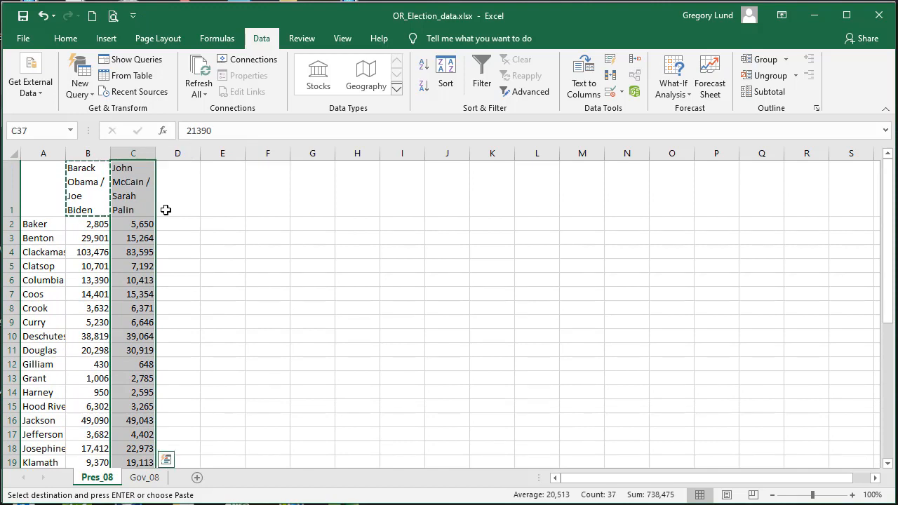
{"action": "key", "text": "ctrl+c"}
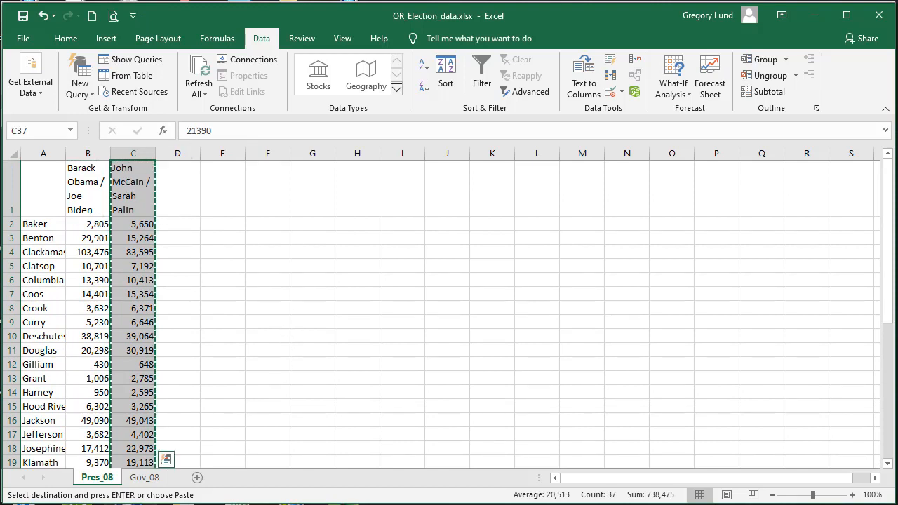
{"action": "left_click", "coordinate": [814, 15]}
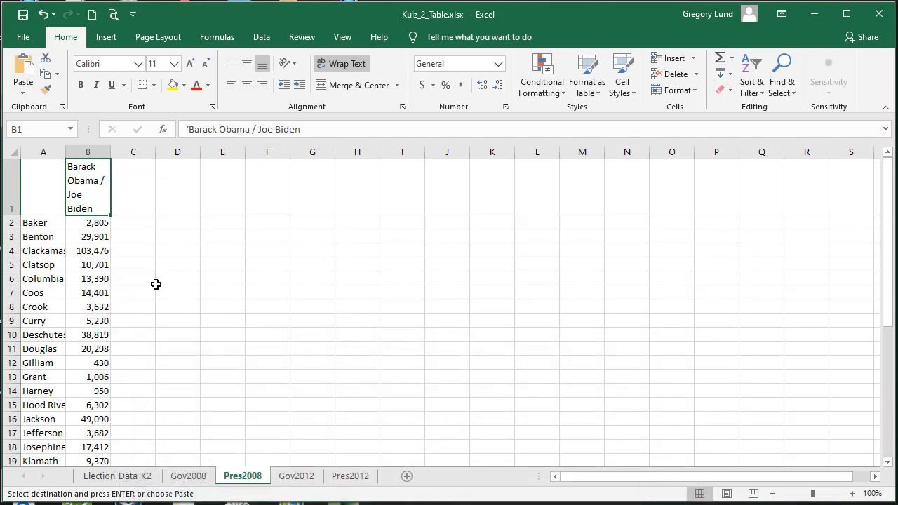
{"action": "left_click", "coordinate": [134, 200]}
{"action": "right_click", "coordinate": [136, 200]}
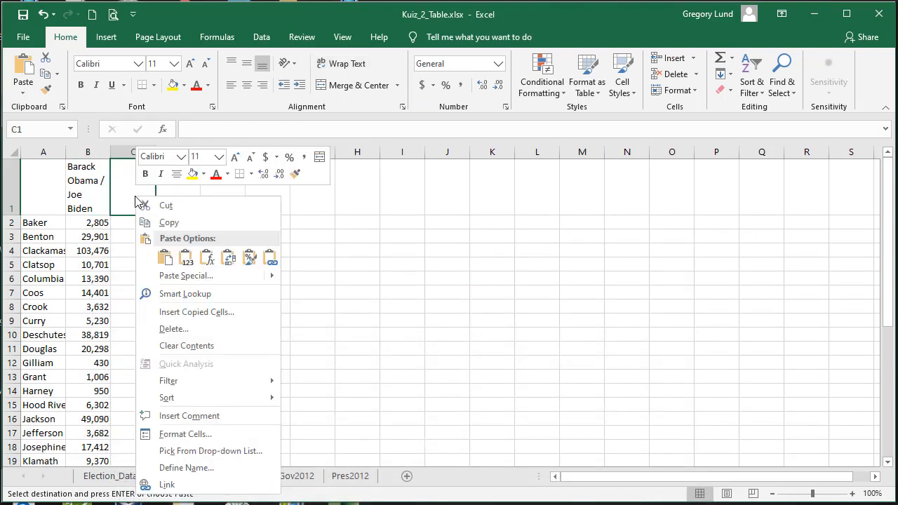
{"action": "left_click", "coordinate": [187, 259]}
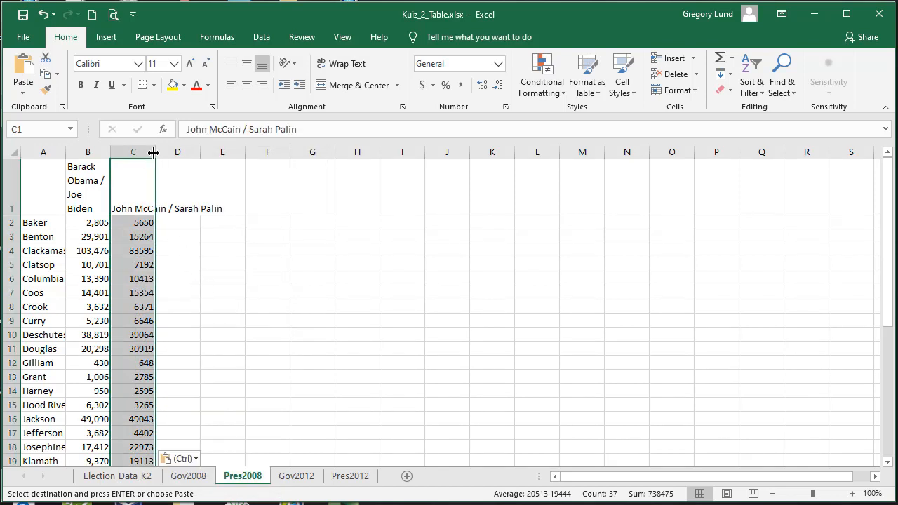
{"action": "left_click", "coordinate": [205, 250]}
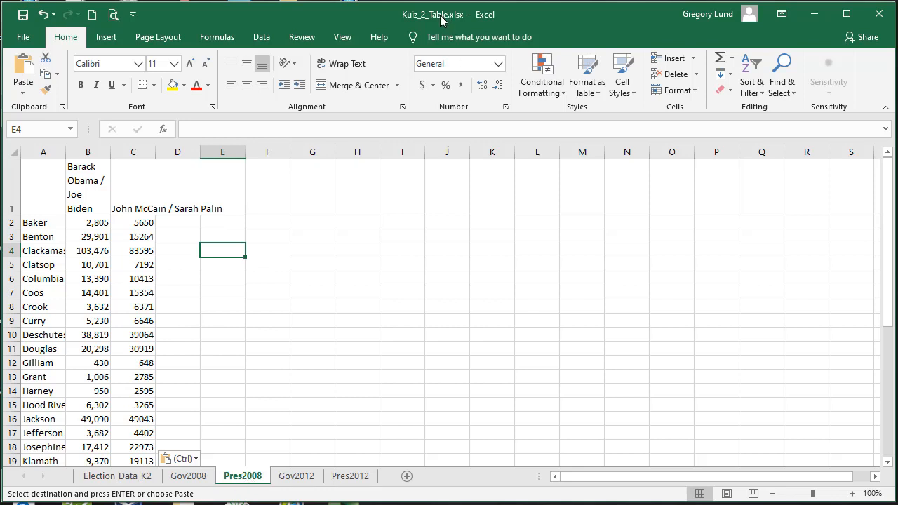
{"action": "left_click", "coordinate": [897, 97]}
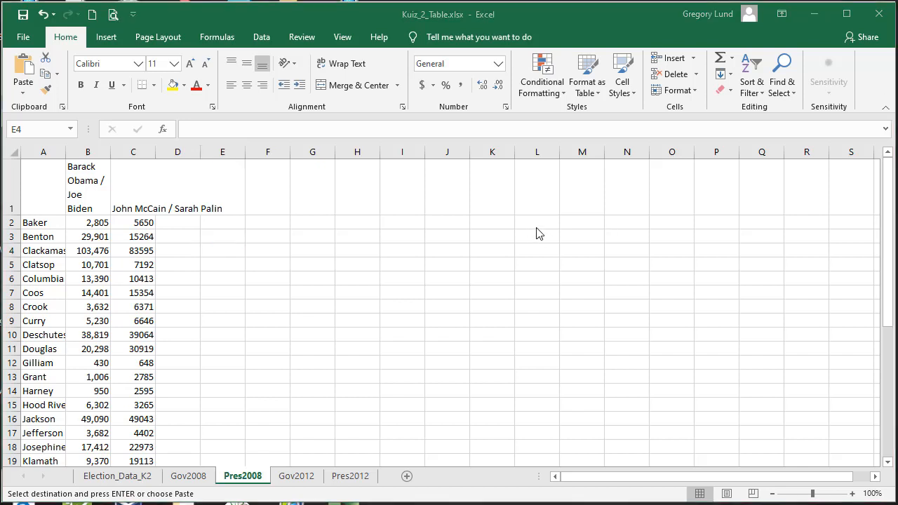
Step: Open the Gov2008 sheet in Kuiz_2_Table.xlsx, and pick out the Kulongoski and Saxton columns on the Gov_08 sheet of OR_Election_data.xlsx
{"action": "left_click", "coordinate": [191, 475]}
{"action": "left_click", "coordinate": [191, 477]}
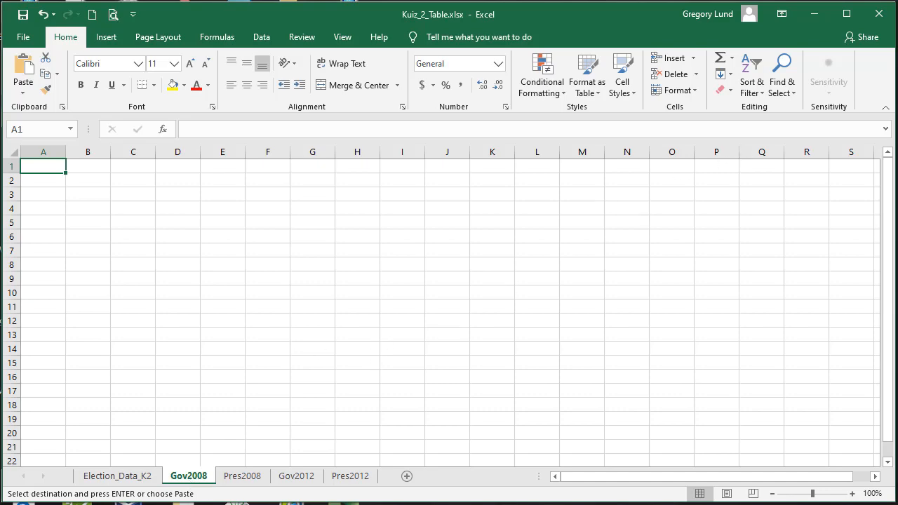
{"action": "left_click", "coordinate": [407, 485]}
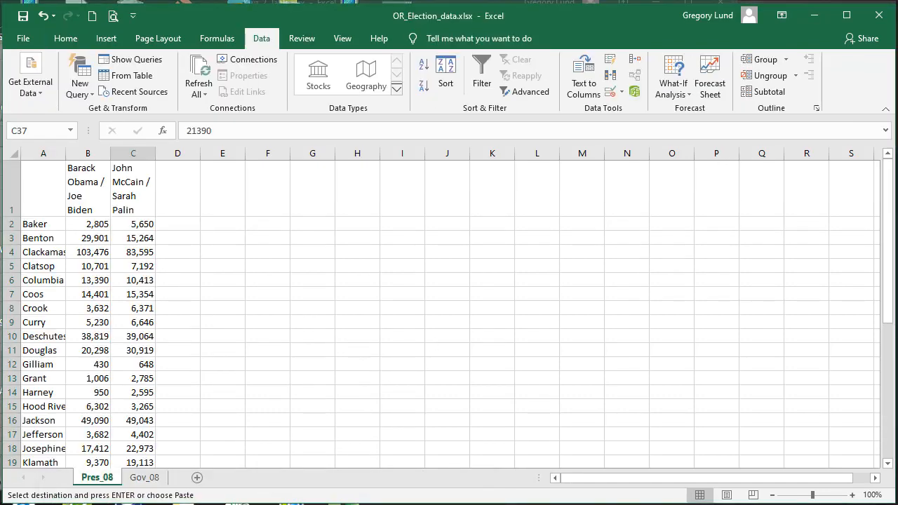
{"action": "key", "text": "ctrl+shift+Up"}
{"action": "key", "text": "ctrl+c"}
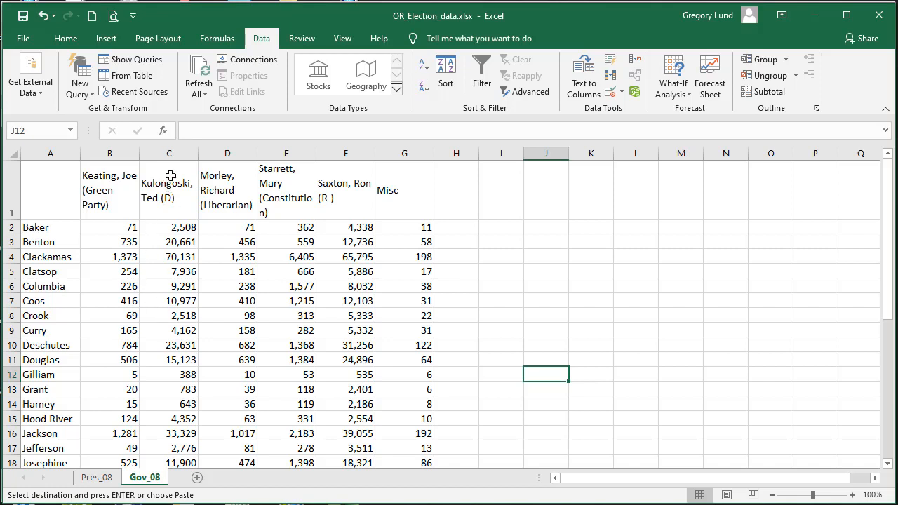
{"action": "left_click", "coordinate": [172, 153]}
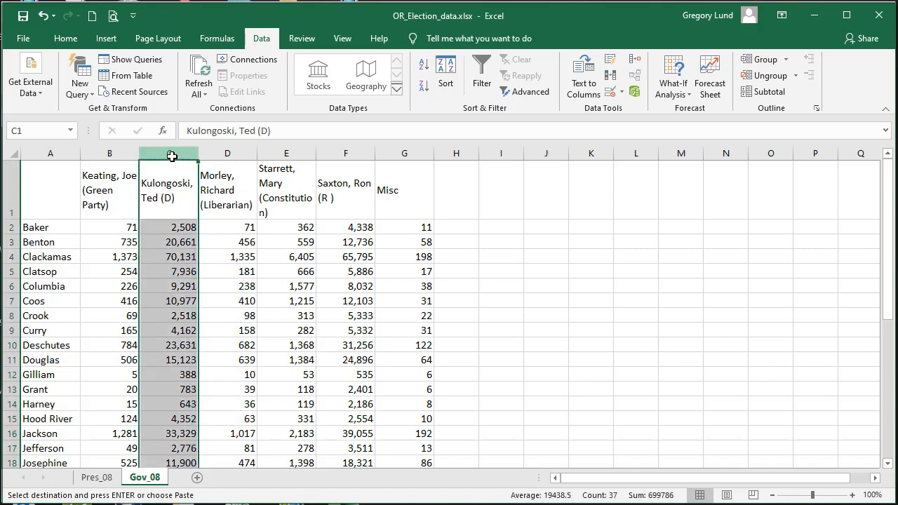
{"action": "left_click", "coordinate": [343, 153]}
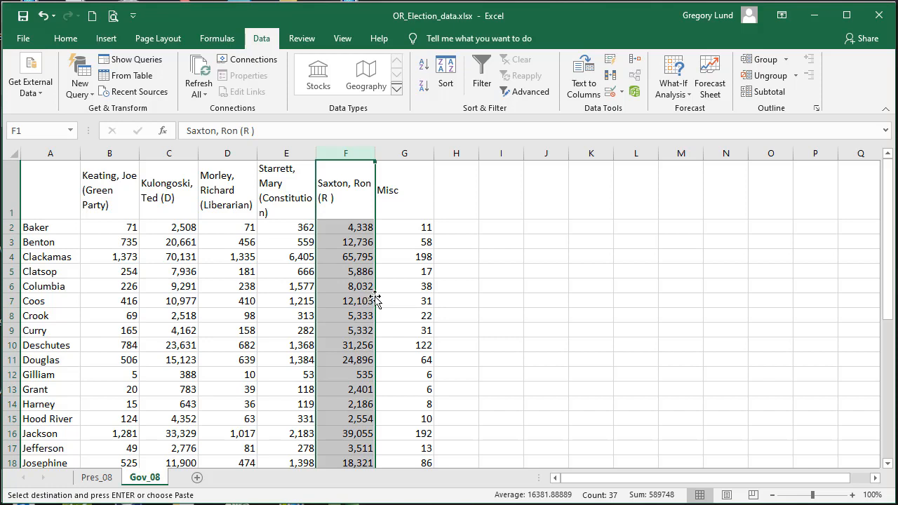
Step: Delete the Green Party, Libertarian, Constitution and Misc columns from the Gov_08 sheet
{"action": "left_click", "coordinate": [116, 152]}
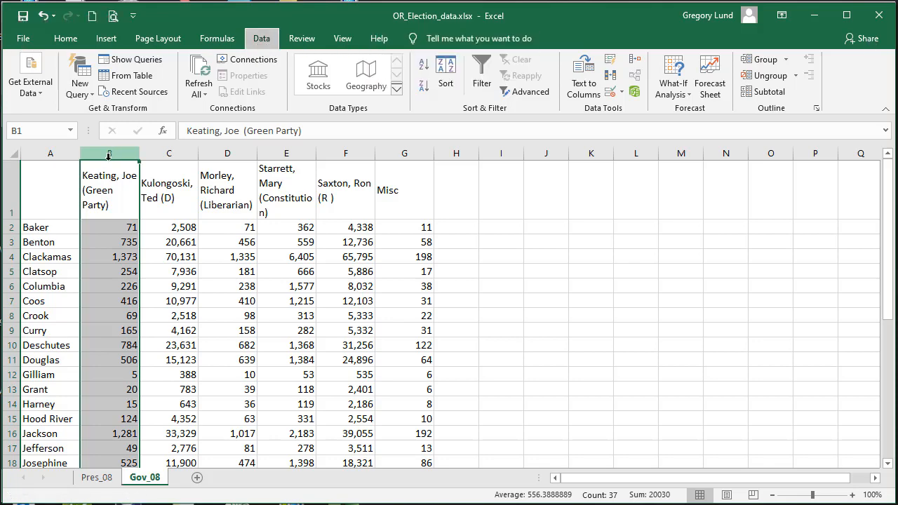
{"action": "key", "text": "ctrl+minus"}
{"action": "left_click_drag", "start_coordinate": [166, 152], "coordinate": [229, 152]}
{"action": "key", "text": "ctrl+minus"}
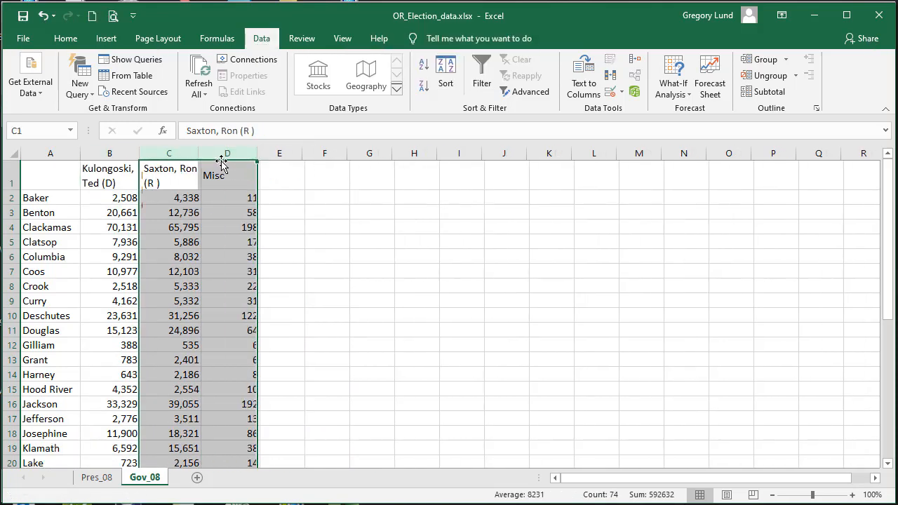
{"action": "left_click", "coordinate": [234, 154]}
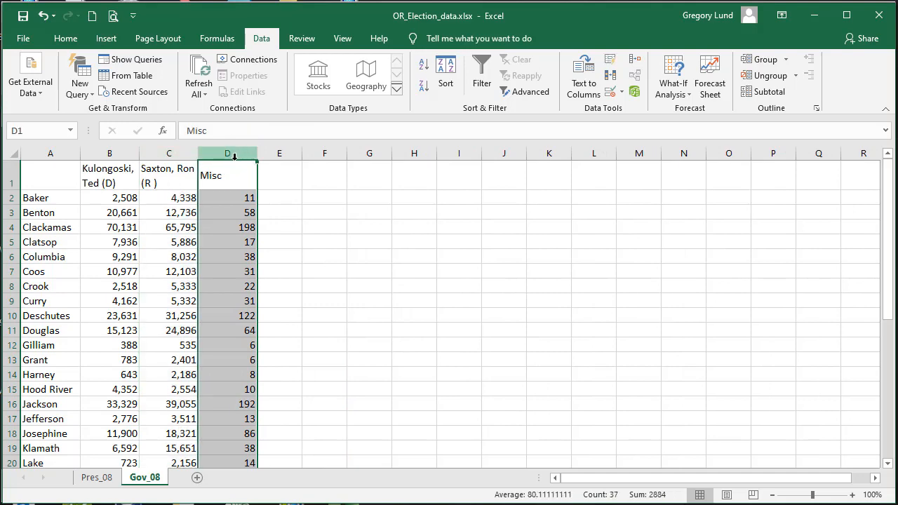
{"action": "key", "text": "alt+e"}
{"action": "key", "text": "d"}
Step: Copy the range A1:C37 and paste it as values at cell A1 of the Gov2008 sheet in Kuiz_2_Table.xlsx
{"action": "scroll", "coordinate": [188, 302], "scroll_direction": "down", "scroll_amount": 6}
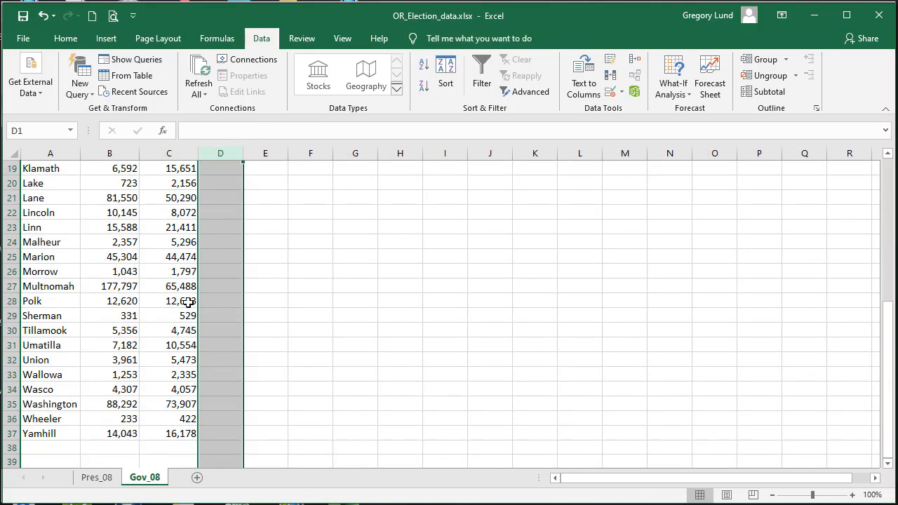
{"action": "left_click_drag", "start_coordinate": [186, 435], "coordinate": [35, 171]}
{"action": "key", "text": "ctrl+c"}
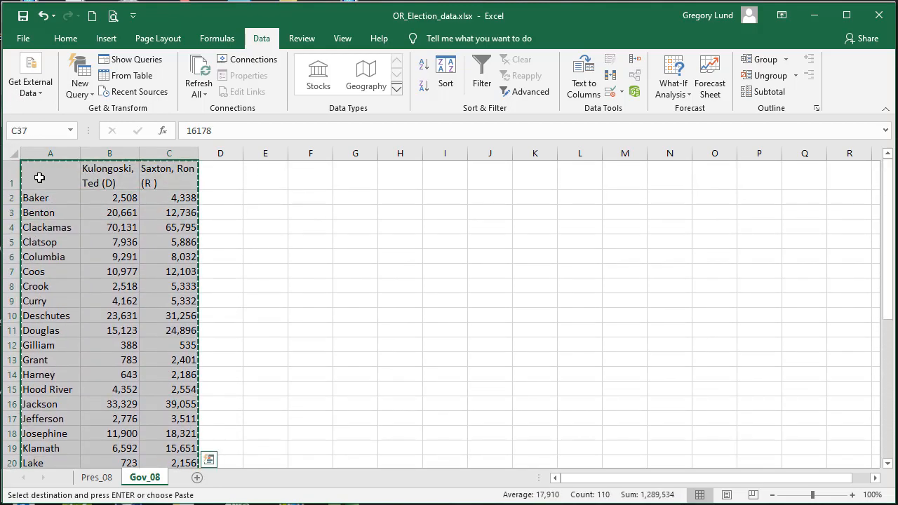
{"action": "left_click", "coordinate": [813, 14]}
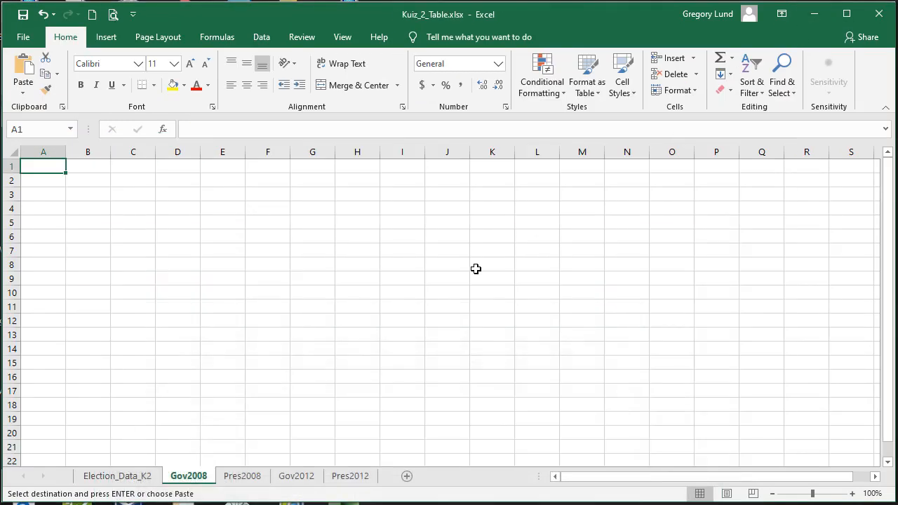
{"action": "right_click", "coordinate": [41, 167]}
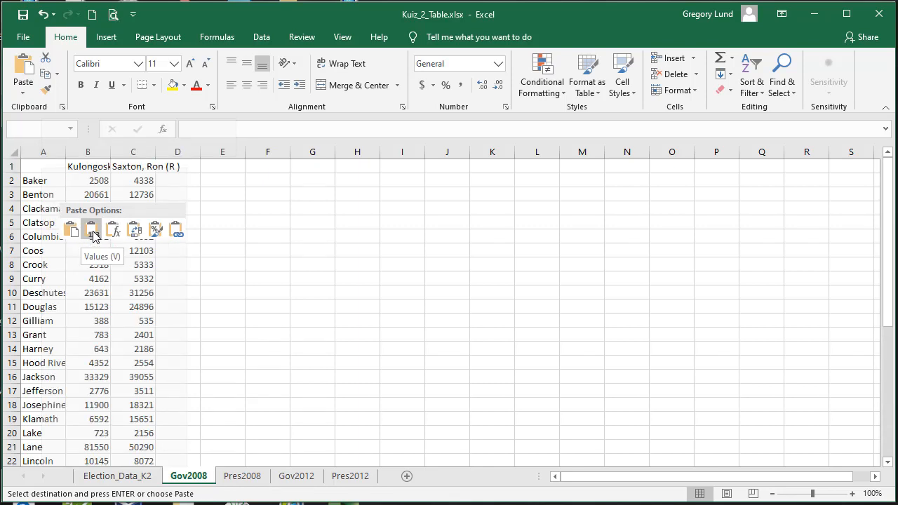
{"action": "left_click", "coordinate": [91, 231]}
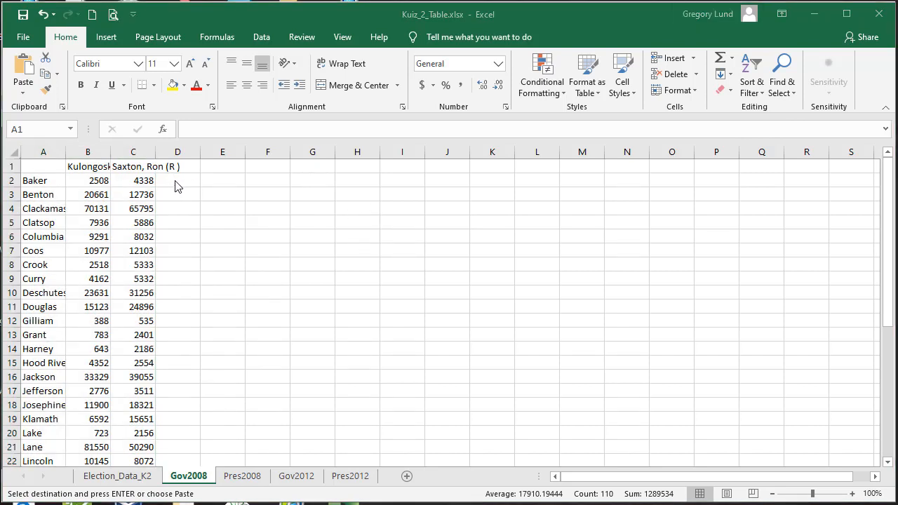
Step: Increase the height of row 1 and wrap the text of the candidate headers in B1:C1
{"action": "left_click", "coordinate": [177, 181]}
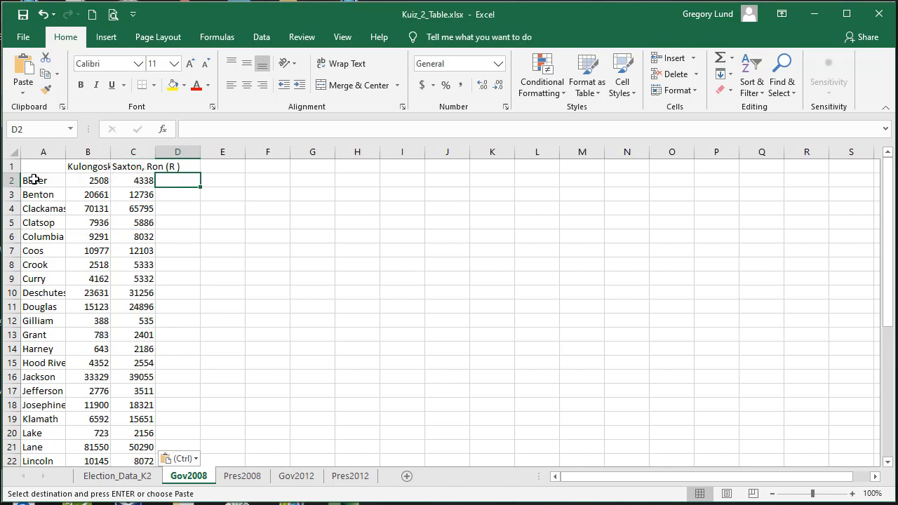
{"action": "left_click_drag", "start_coordinate": [7, 173], "coordinate": [4, 234]}
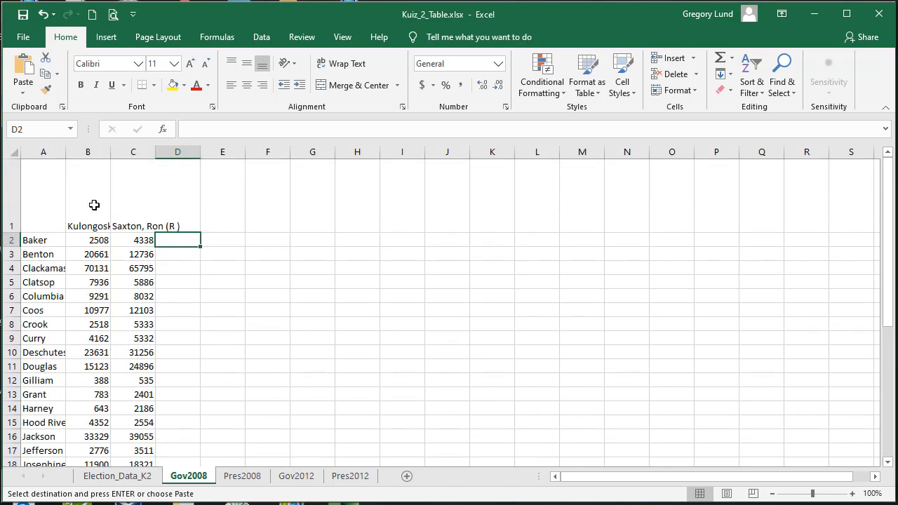
{"action": "left_click_drag", "start_coordinate": [80, 203], "coordinate": [132, 203]}
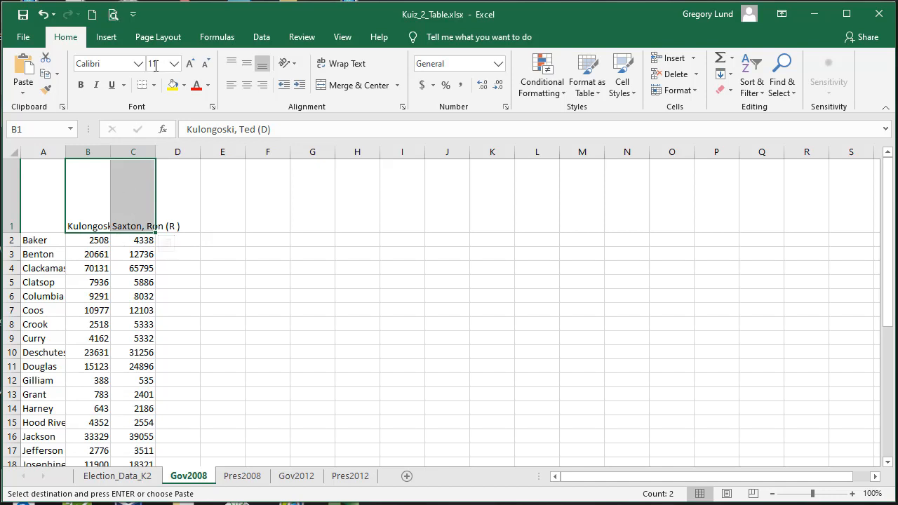
{"action": "right_click", "coordinate": [132, 204]}
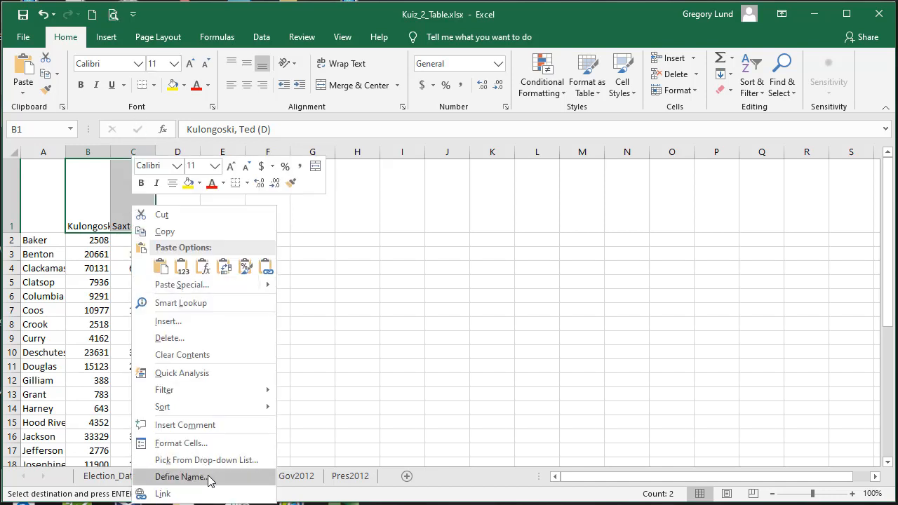
{"action": "left_click", "coordinate": [403, 107]}
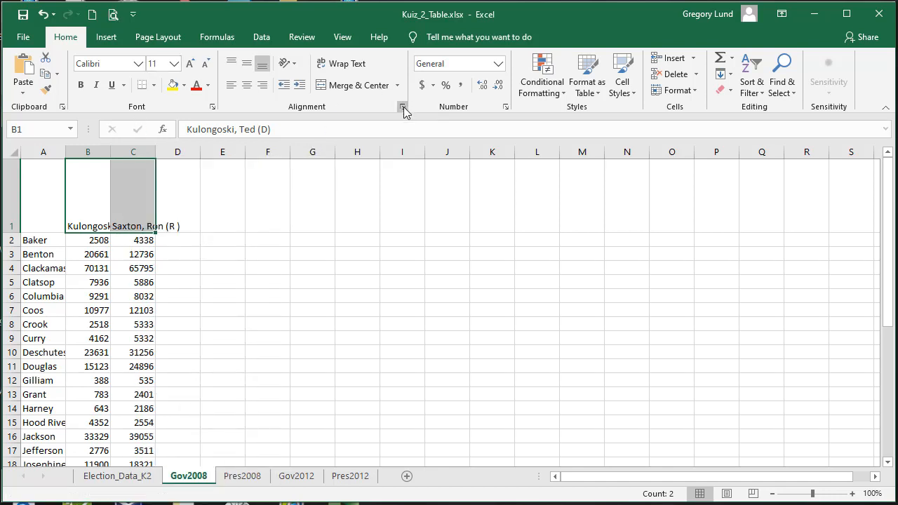
{"action": "left_click", "coordinate": [363, 219]}
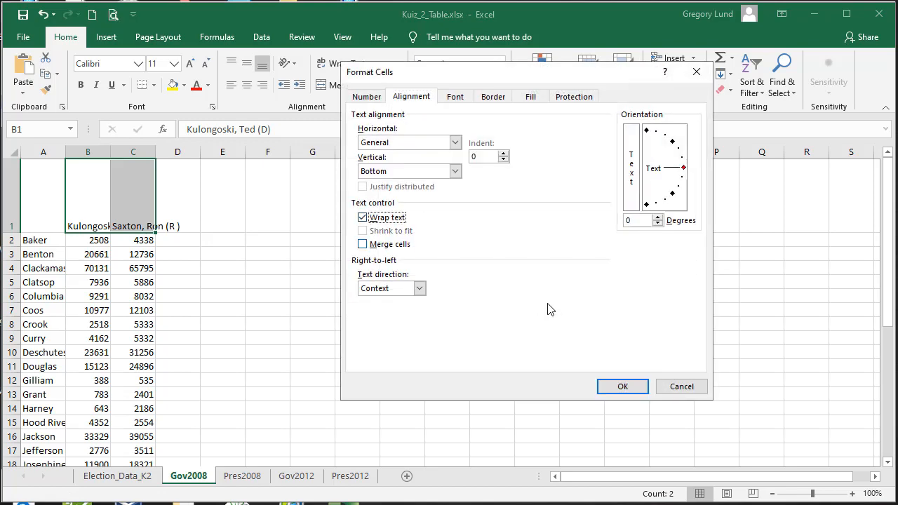
{"action": "left_click", "coordinate": [635, 387]}
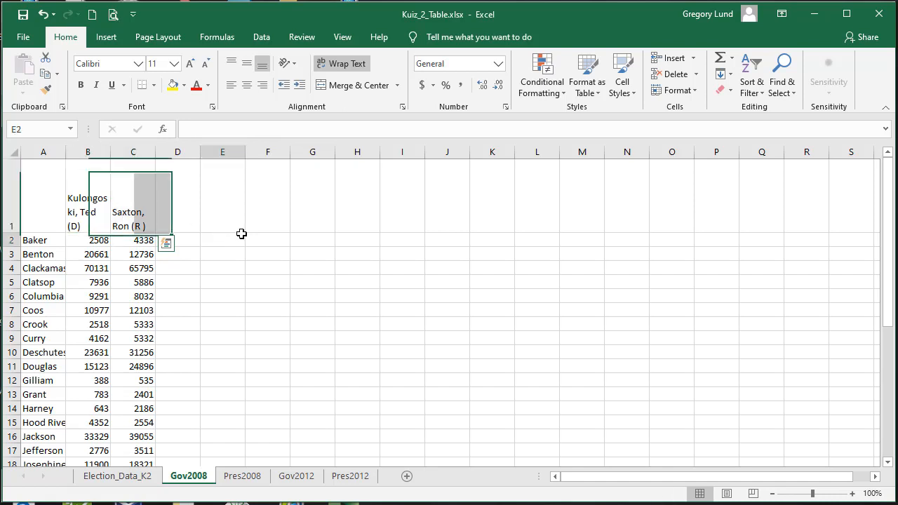
{"action": "left_click", "coordinate": [241, 236]}
Step: Enter the winning party in column D for the first three counties: REP in D2, DEM in D3 and DEM in D4
{"action": "left_click", "coordinate": [182, 240]}
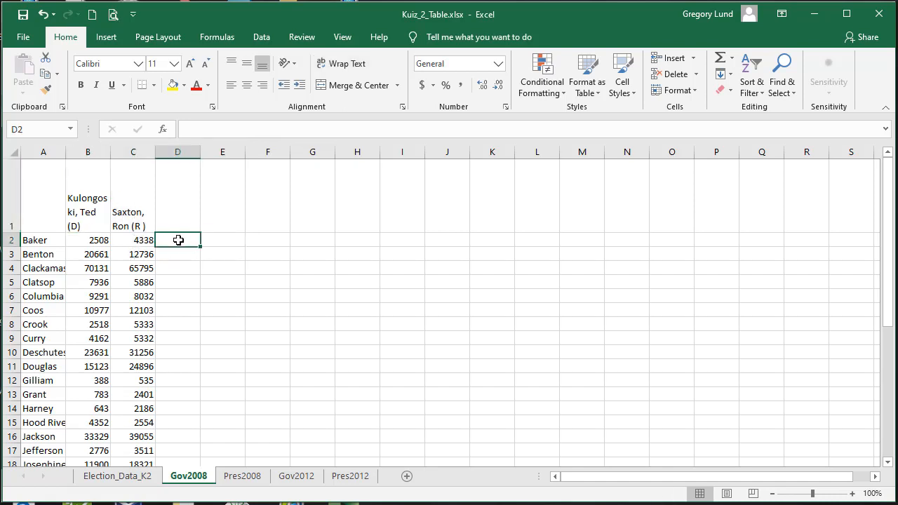
{"action": "type", "text": "REP"}
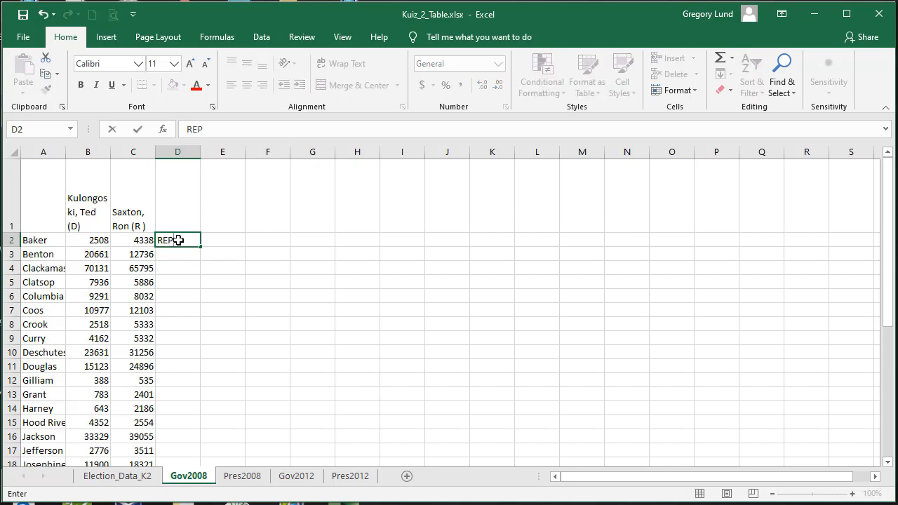
{"action": "key", "text": "Return"}
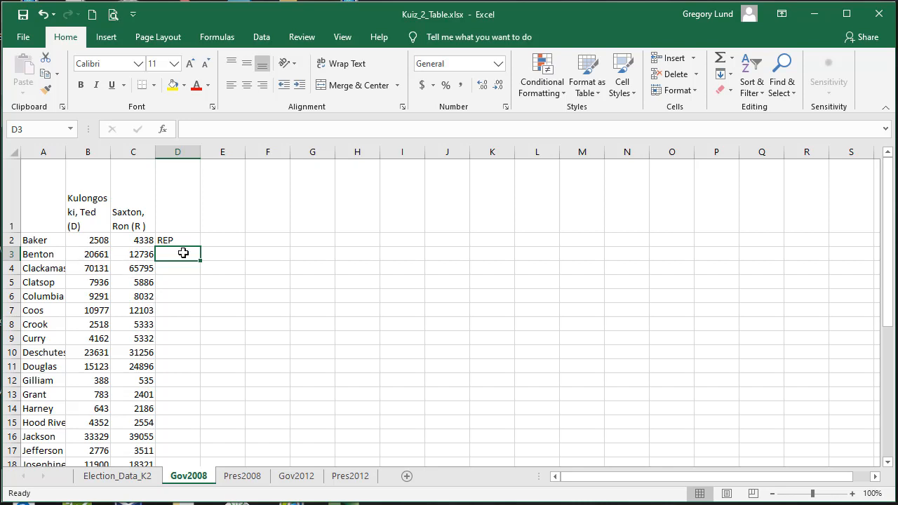
{"action": "type", "text": "DE"}
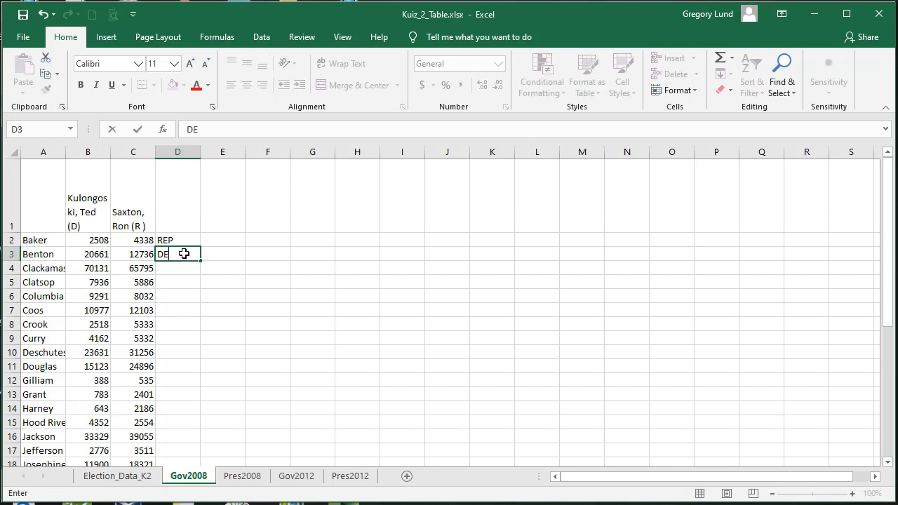
{"action": "type", "text": "M"}
{"action": "key", "text": "Return"}
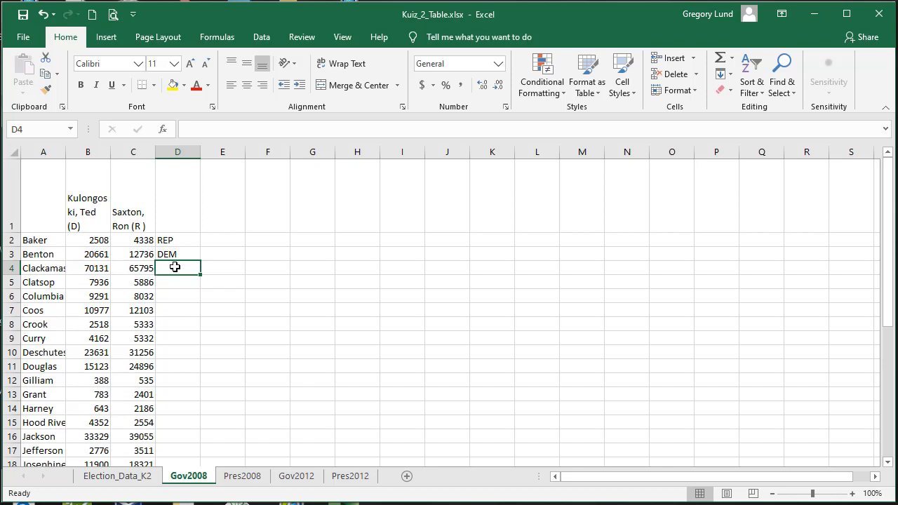
{"action": "type", "text": "DEM"}
{"action": "key", "text": "Return"}
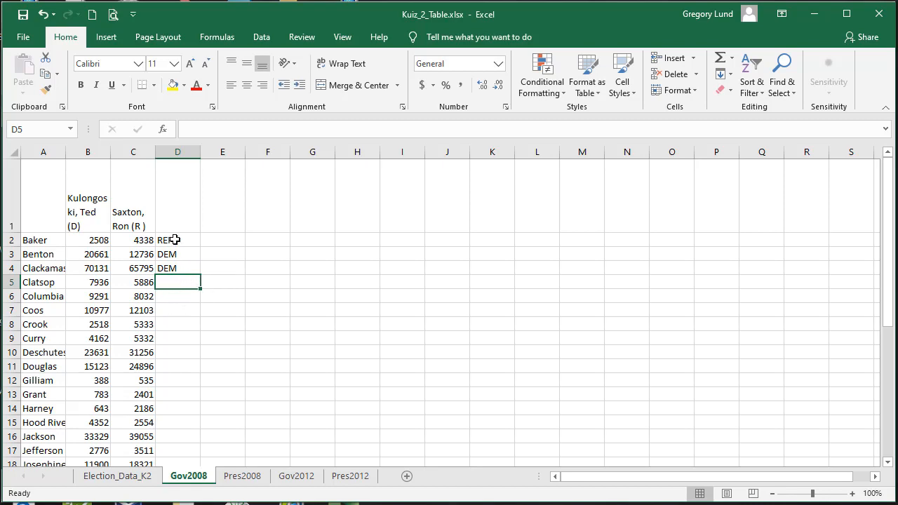
Step: Search the function list for "if" and insert the IF function in cell D5
{"action": "scroll", "coordinate": [172, 390], "scroll_direction": "down", "scroll_amount": 6}
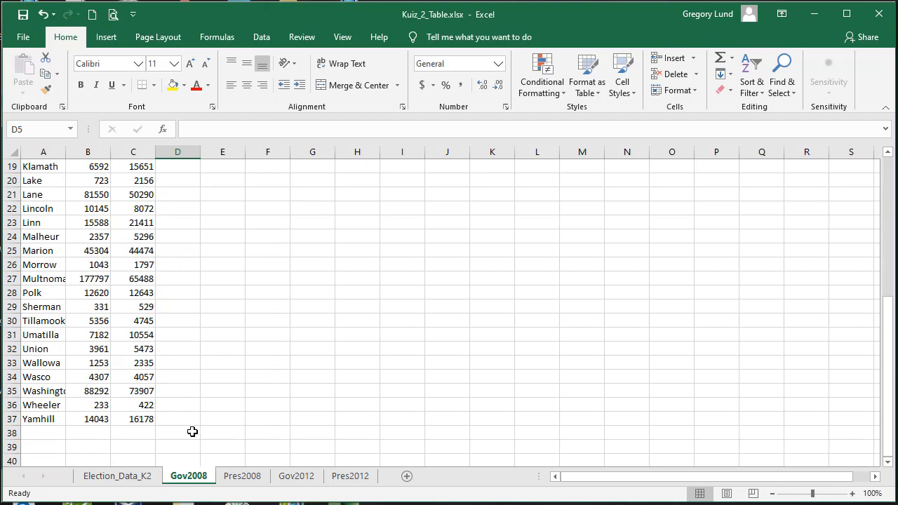
{"action": "scroll", "coordinate": [227, 414], "scroll_direction": "up", "scroll_amount": 6}
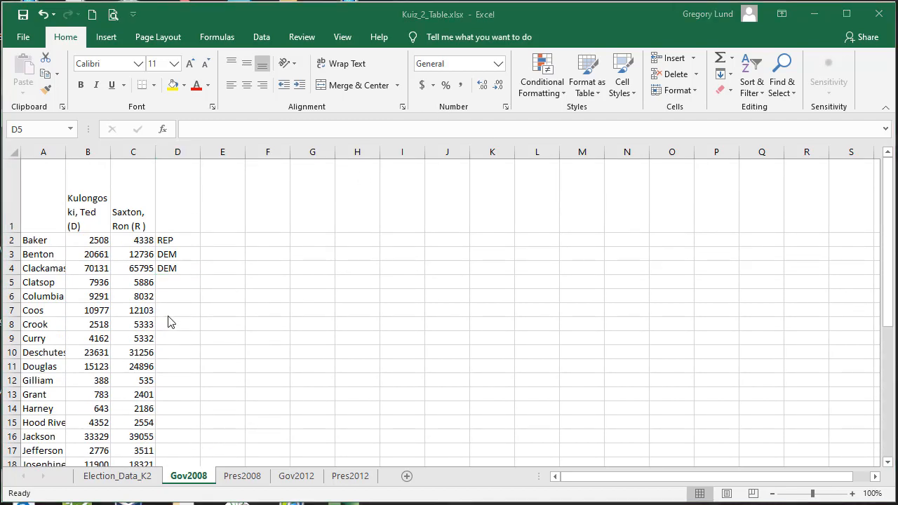
{"action": "left_click", "coordinate": [185, 282]}
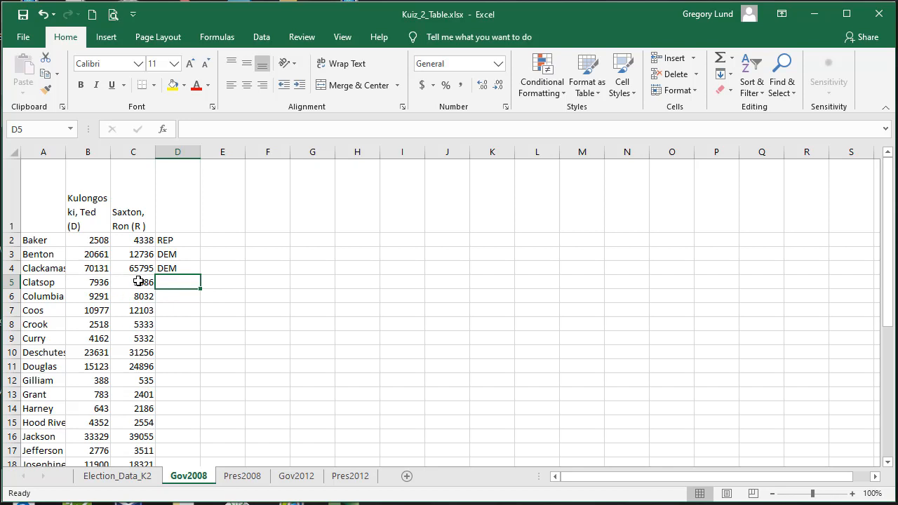
{"action": "left_click", "coordinate": [163, 131]}
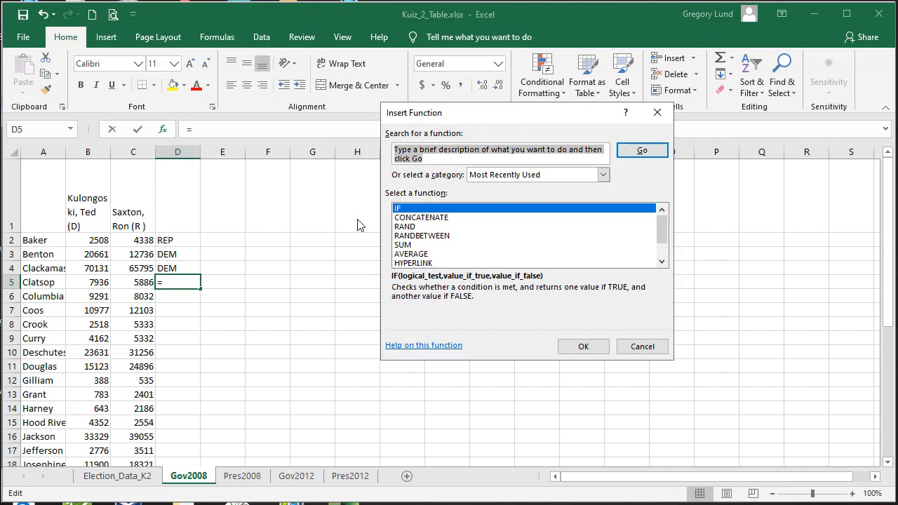
{"action": "type", "text": "if"}
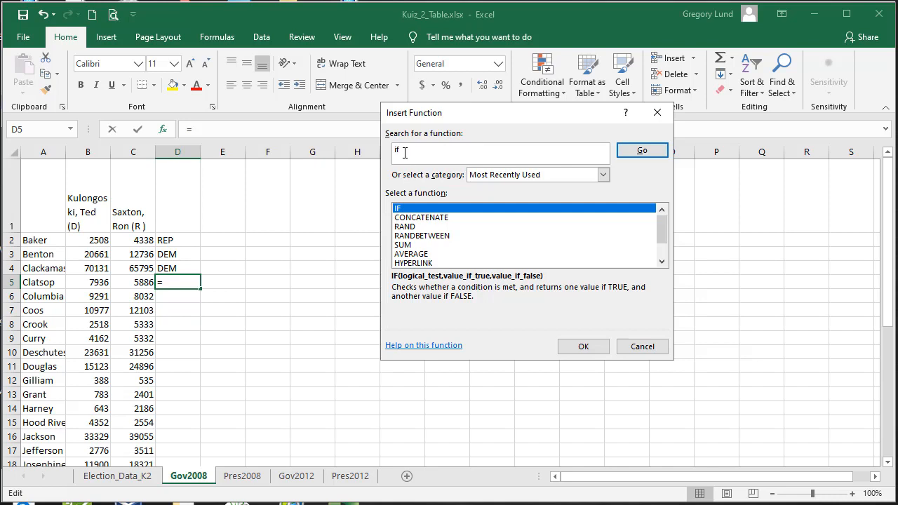
{"action": "left_click", "coordinate": [640, 151]}
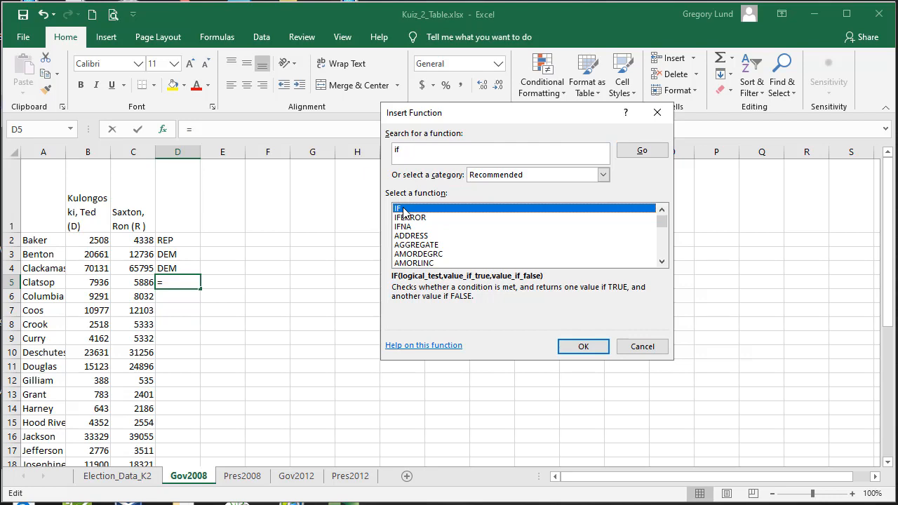
{"action": "left_click", "coordinate": [584, 348]}
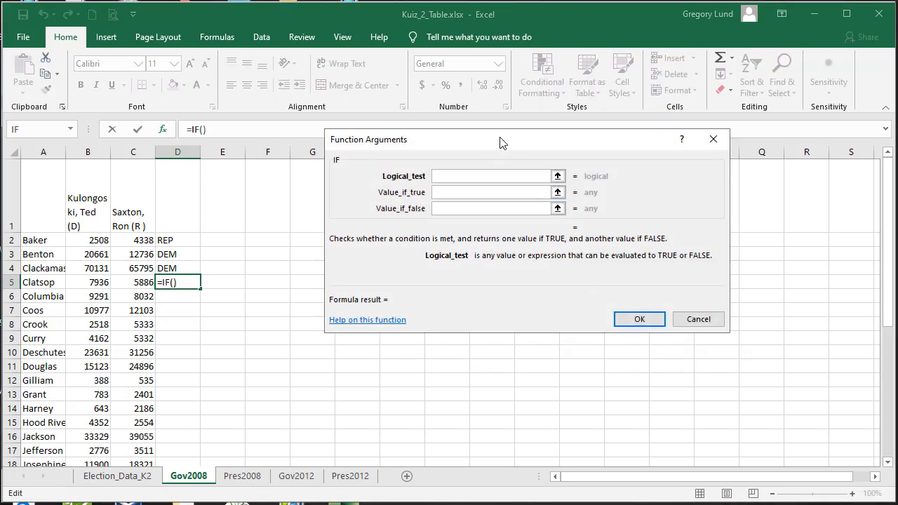
Step: Complete the IF function in D5 with logical test B5>C5, DEM as the value if true and REP if false
{"action": "left_click_drag", "start_coordinate": [502, 143], "coordinate": [455, 173]}
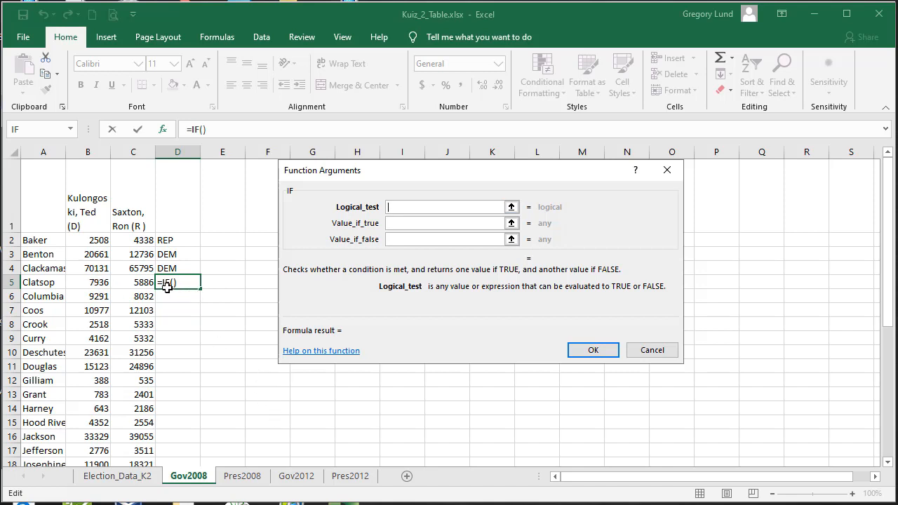
{"action": "left_click", "coordinate": [94, 282]}
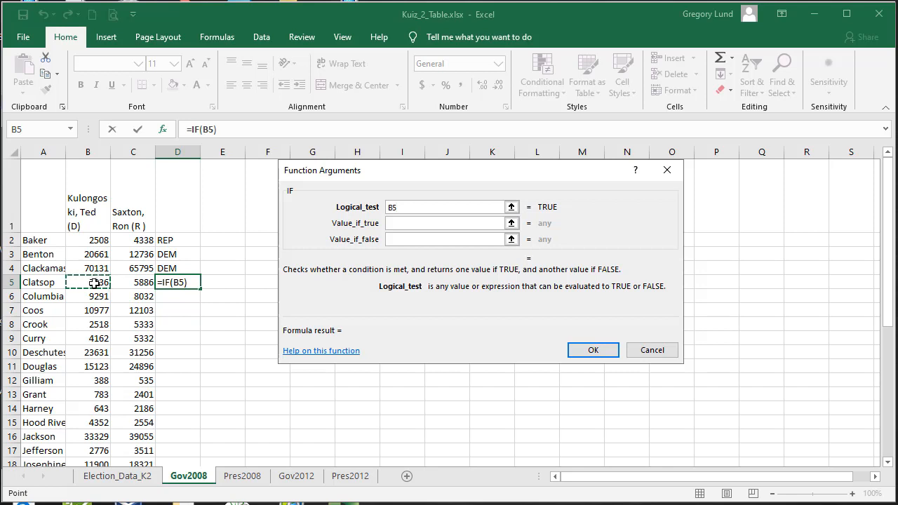
{"action": "type", "text": ">"}
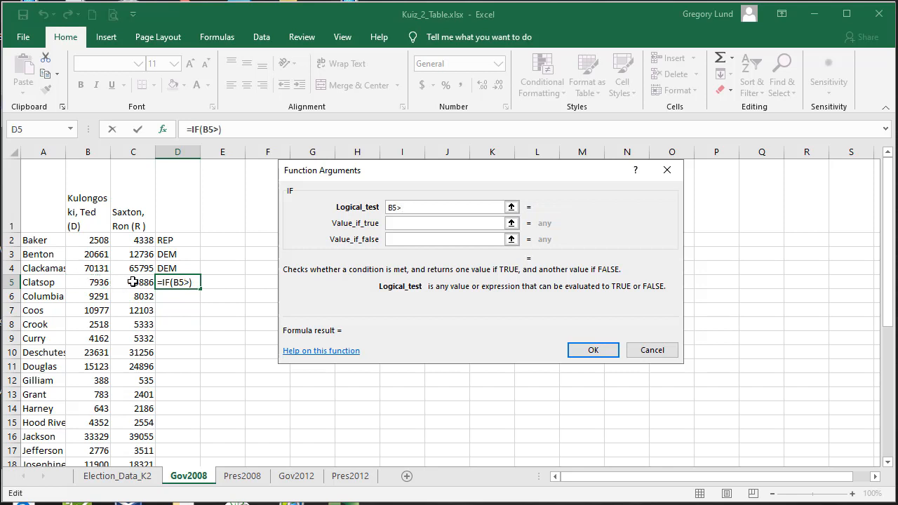
{"action": "left_click", "coordinate": [132, 282]}
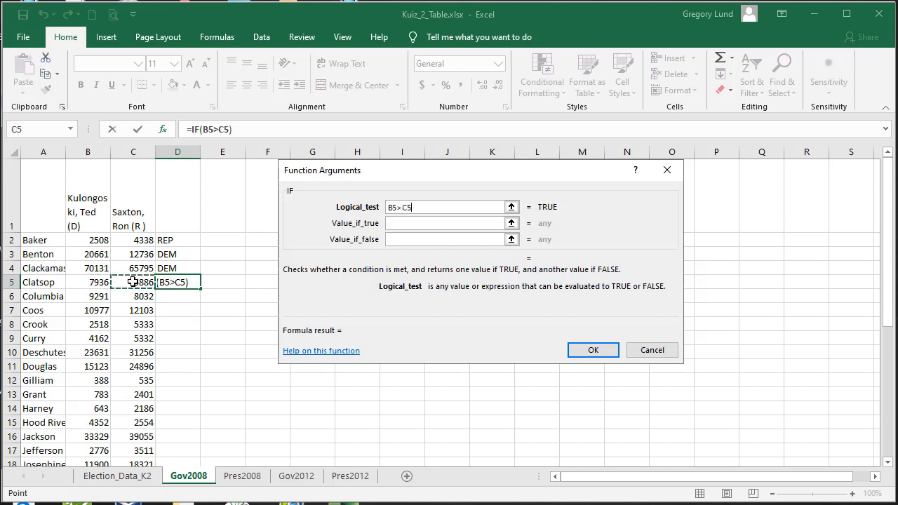
{"action": "left_click", "coordinate": [431, 223]}
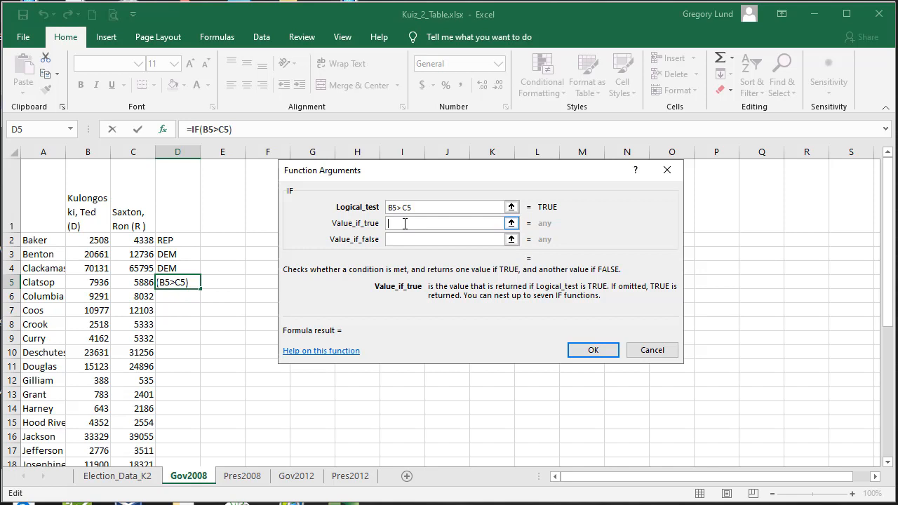
{"action": "type", "text": "DEM"}
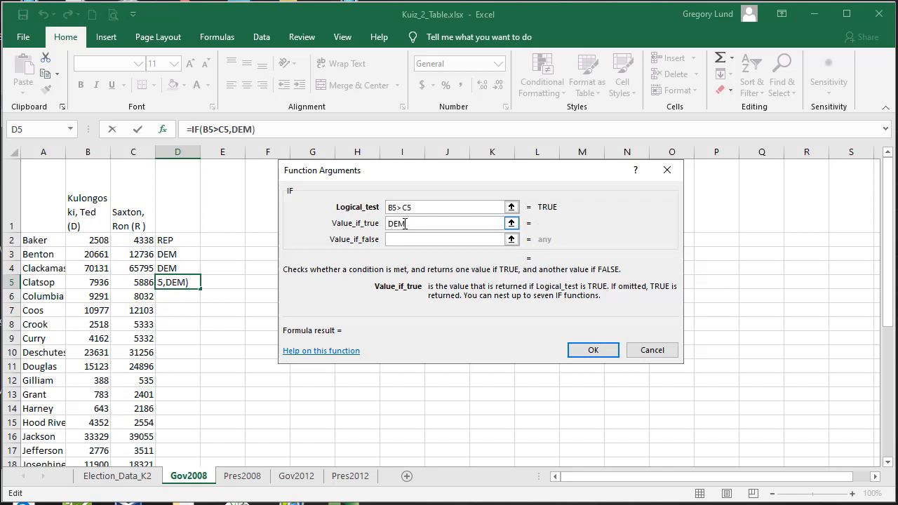
{"action": "left_click", "coordinate": [402, 240]}
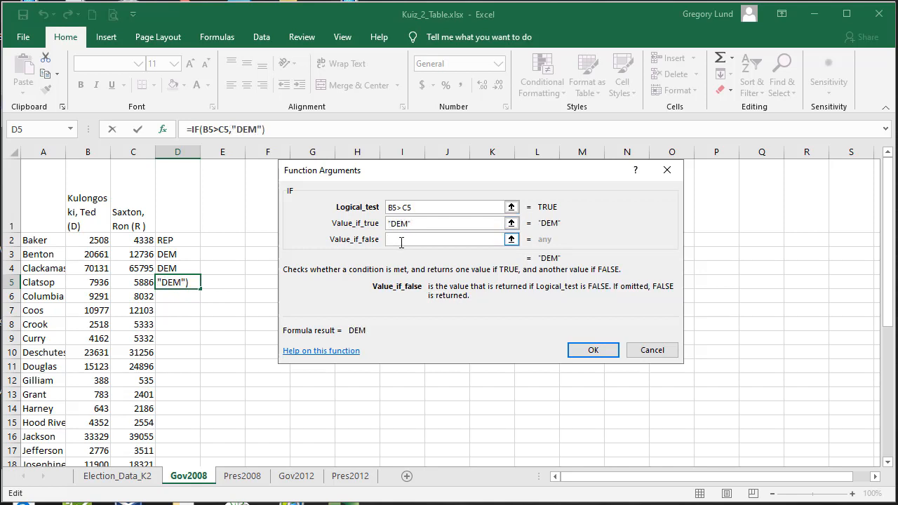
{"action": "type", "text": "REP"}
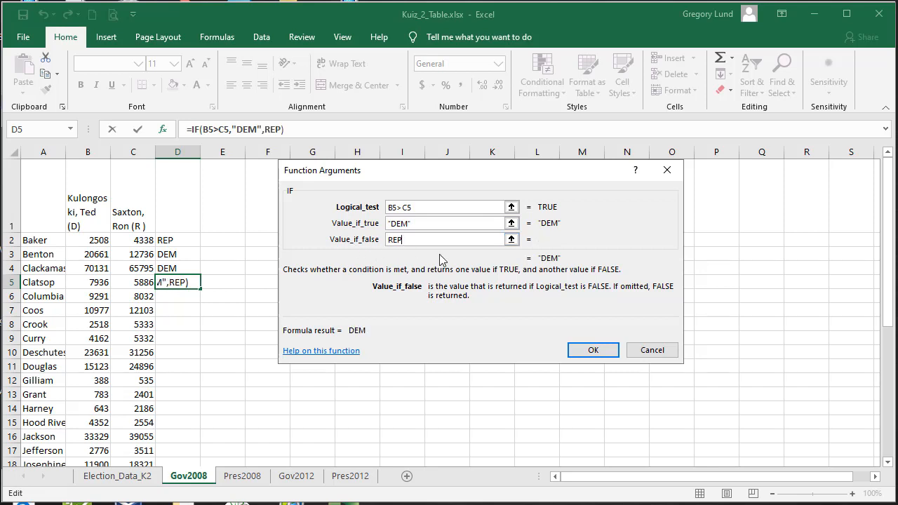
{"action": "left_click", "coordinate": [593, 350]}
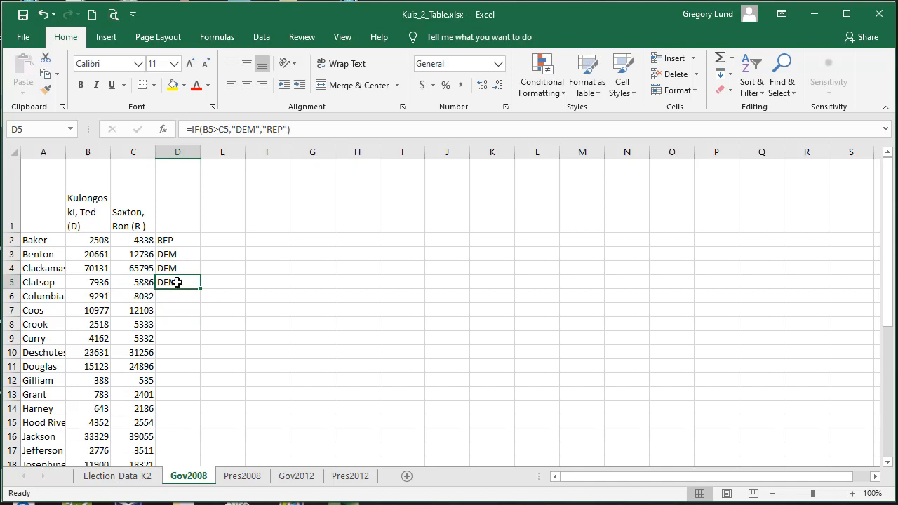
Step: Fill the IF formula from D5 down column D to the last county row, D37
{"action": "scroll", "coordinate": [202, 288], "scroll_direction": "down", "scroll_amount": 1}
{"action": "scroll", "coordinate": [203, 289], "scroll_direction": "up", "scroll_amount": 1}
{"action": "double_click", "coordinate": [201, 290]}
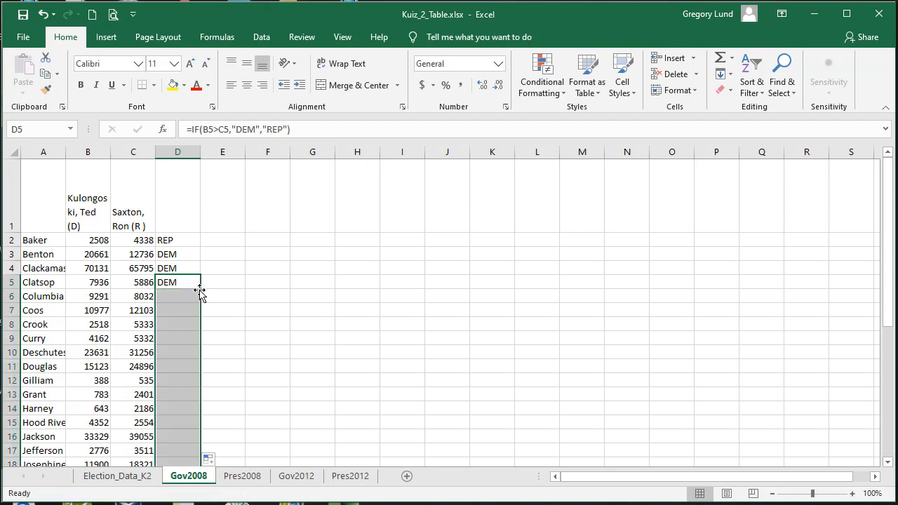
Step: Examine the filled results down to D37, then compare the formula there with the contents of D2 through D5
{"action": "scroll", "coordinate": [223, 318], "scroll_direction": "down", "scroll_amount": 1}
{"action": "scroll", "coordinate": [223, 317], "scroll_direction": "down", "scroll_amount": 7}
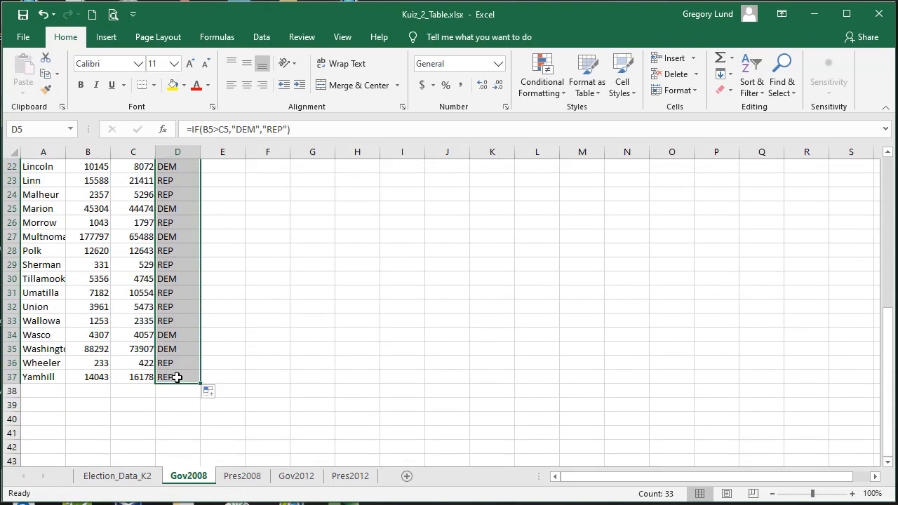
{"action": "left_click", "coordinate": [177, 378]}
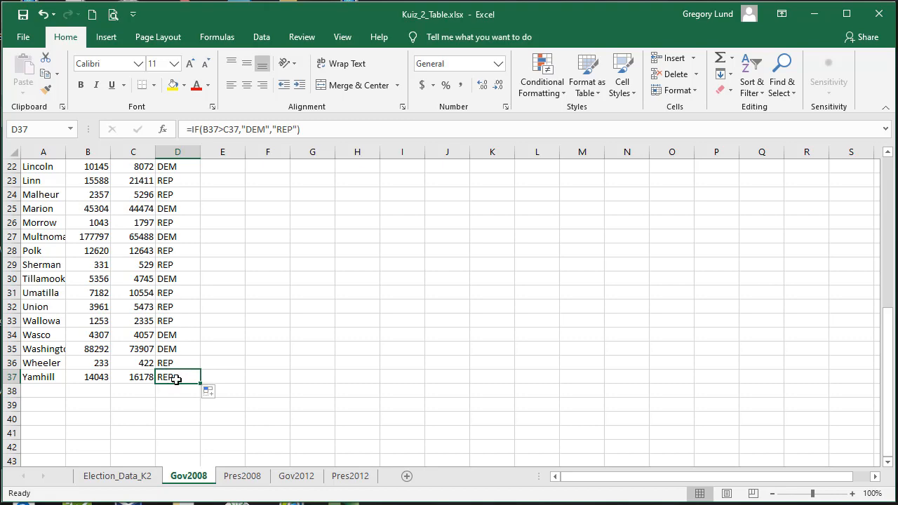
{"action": "scroll", "coordinate": [180, 376], "scroll_direction": "up", "scroll_amount": 7}
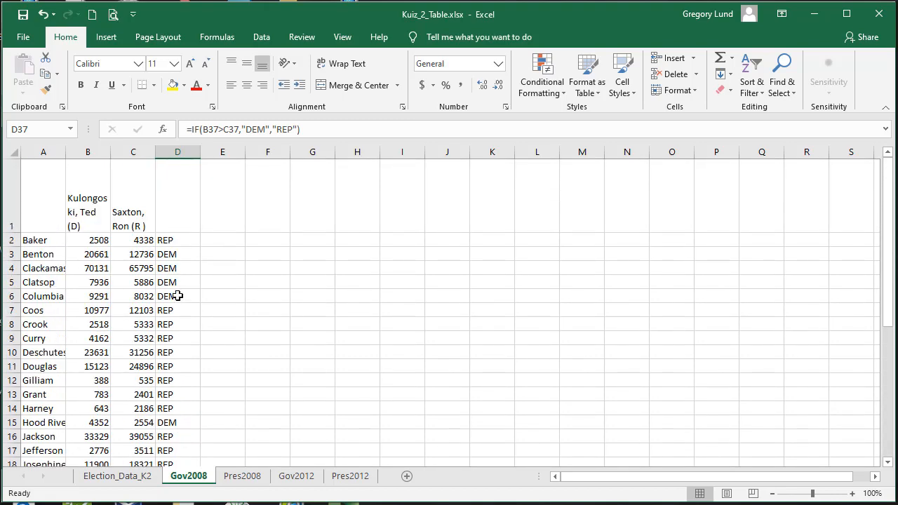
{"action": "left_click", "coordinate": [185, 239]}
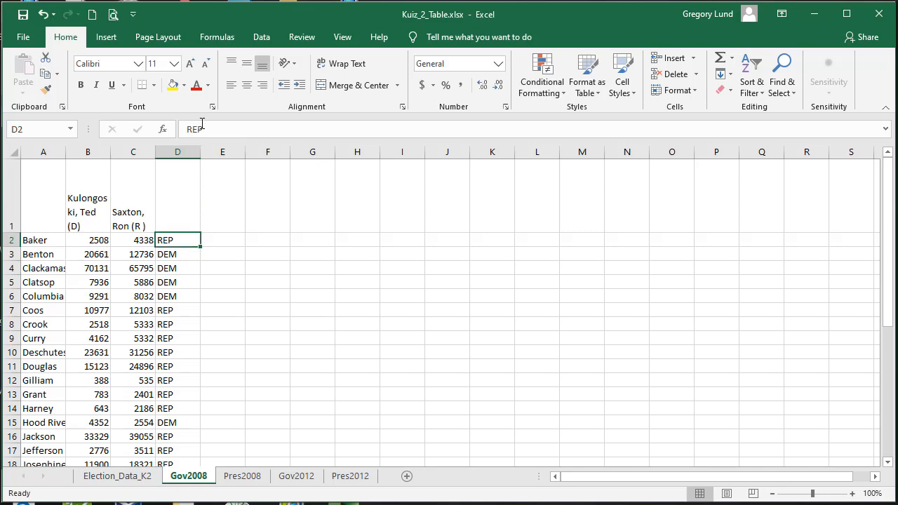
{"action": "left_click", "coordinate": [178, 255]}
{"action": "left_click", "coordinate": [178, 270]}
{"action": "left_click", "coordinate": [180, 281]}
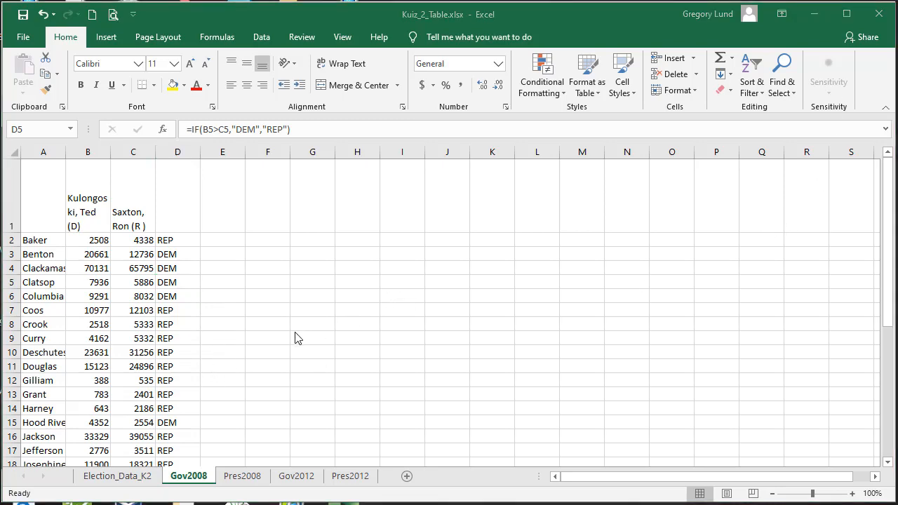
Step: Copy the winning-party results in D2:D37 of the Gov2008 sheet
{"action": "scroll", "coordinate": [198, 335], "scroll_direction": "down", "scroll_amount": 4}
{"action": "scroll", "coordinate": [197, 335], "scroll_direction": "down", "scroll_amount": 3}
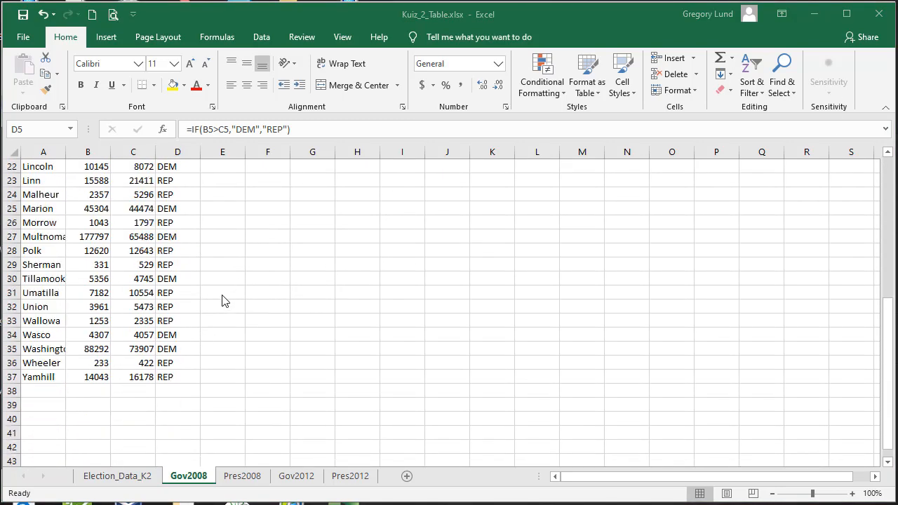
{"action": "left_click", "coordinate": [180, 377], "text": "shift"}
{"action": "left_click", "coordinate": [181, 377]}
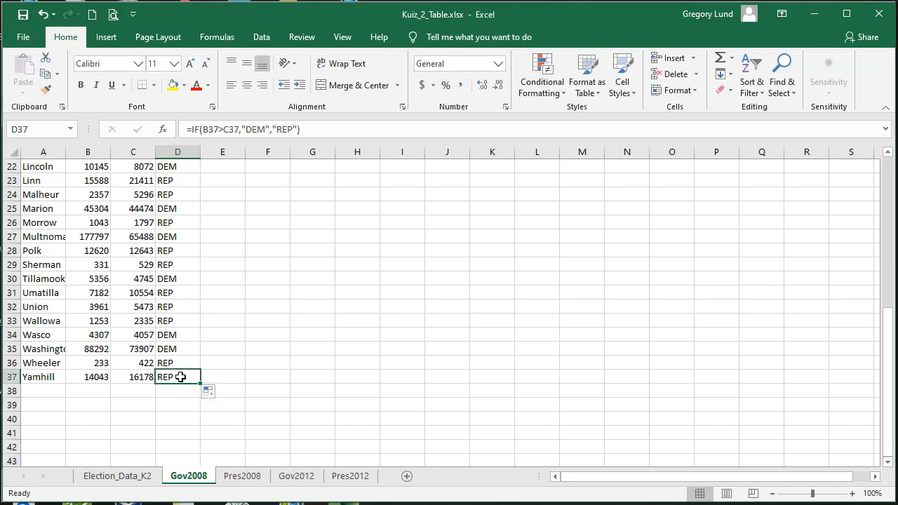
{"action": "mouse_move", "coordinate": [181, 376]}
{"action": "left_mouse_down"}
{"action": "mouse_move", "coordinate": [175, 156]}
{"action": "mouse_move", "coordinate": [172, 241]}
{"action": "left_mouse_up"}
{"action": "key", "text": "ctrl+c"}
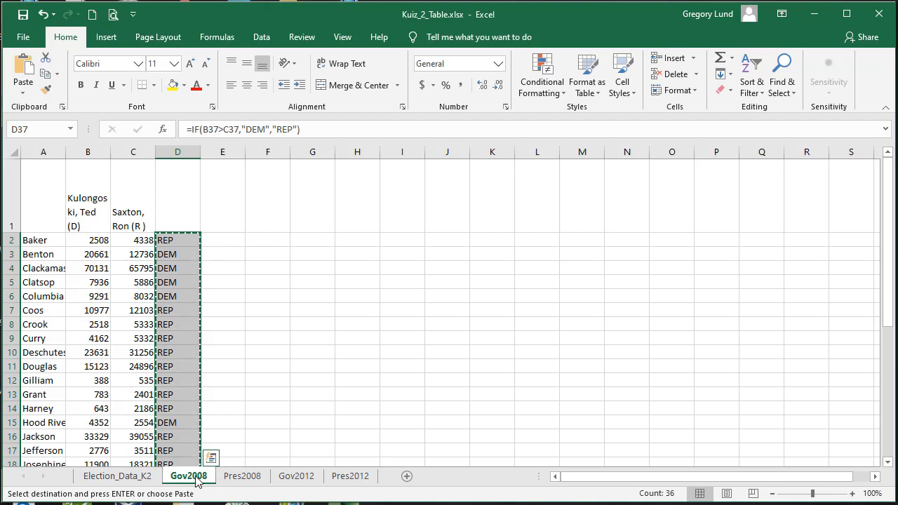
Step: Paste the copied party results as values at B2, under the Gov2008 header of the Election_Data_K2 sheet
{"action": "left_click", "coordinate": [112, 480]}
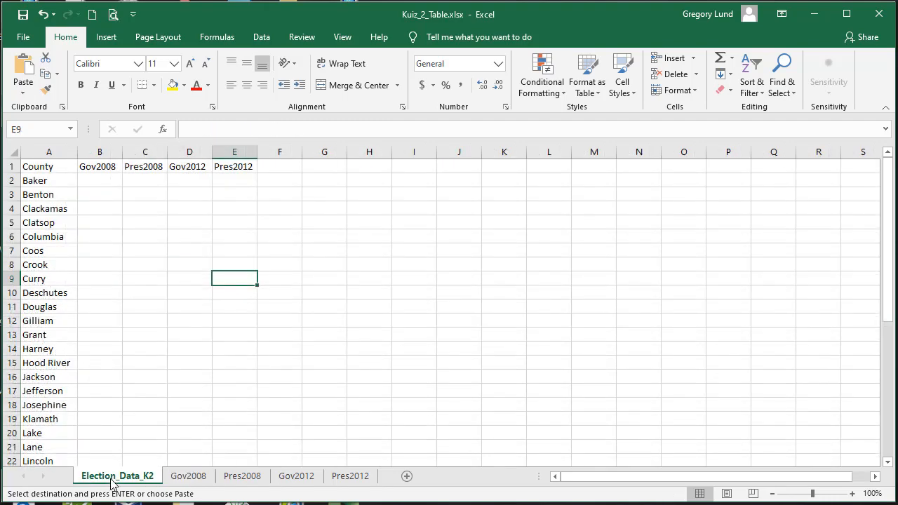
{"action": "left_click", "coordinate": [105, 179]}
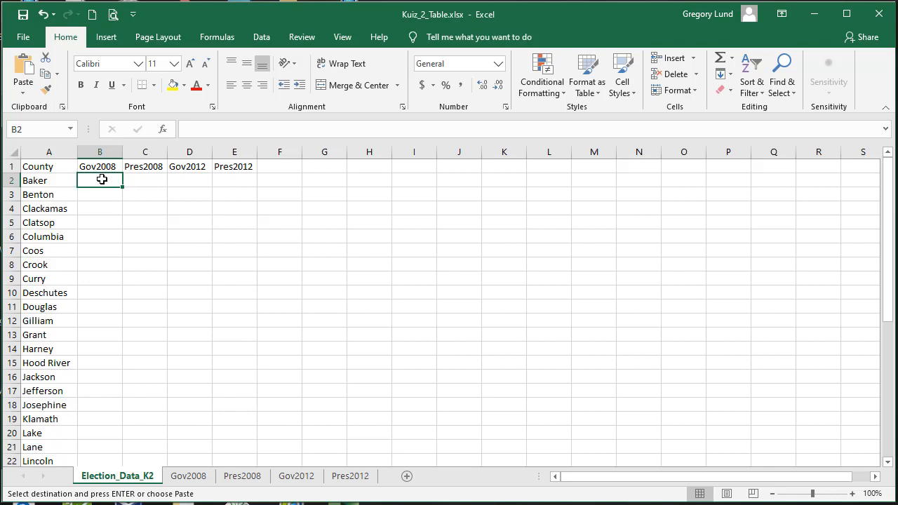
{"action": "right_click", "coordinate": [102, 180]}
{"action": "left_click", "coordinate": [153, 242]}
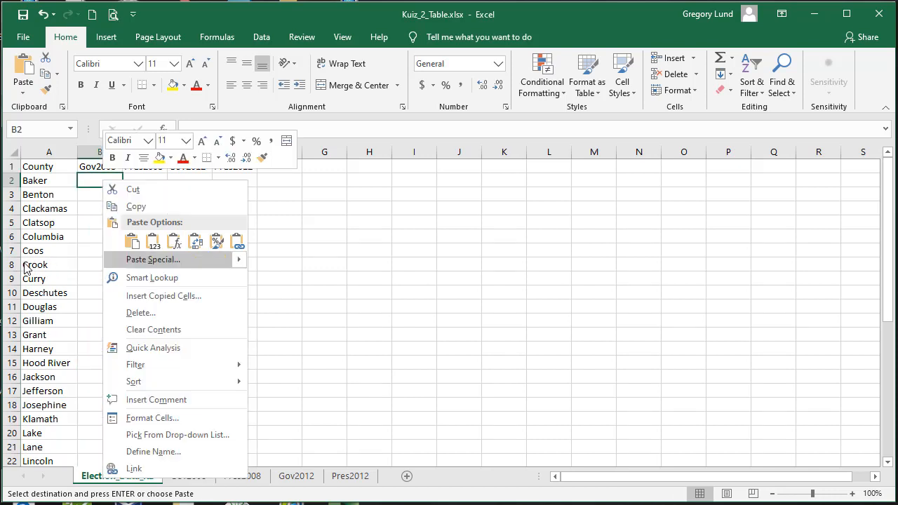
{"action": "left_click", "coordinate": [154, 243]}
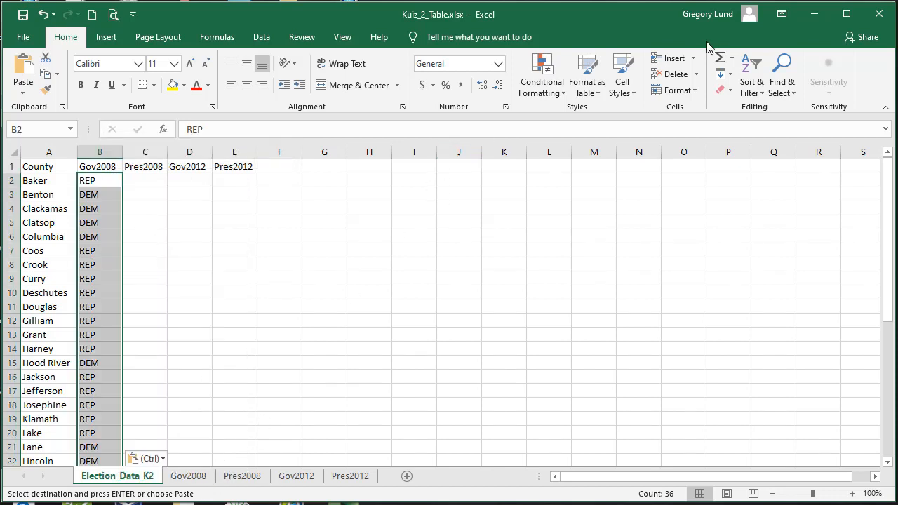
Step: Switch to the OR_Election_data.xlsx workbook and review the county vote data on its Gov_08 and Pres_08 sheets
{"action": "left_click", "coordinate": [267, 504]}
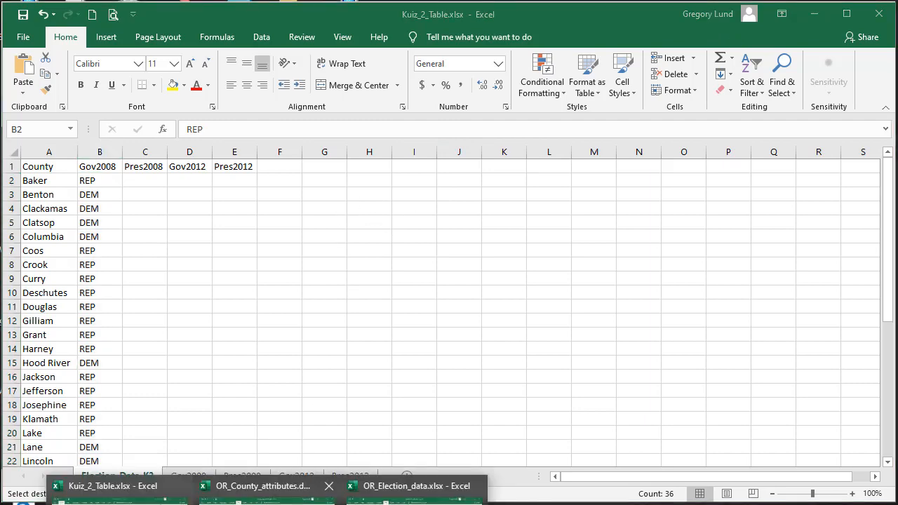
{"action": "left_click", "coordinate": [403, 485]}
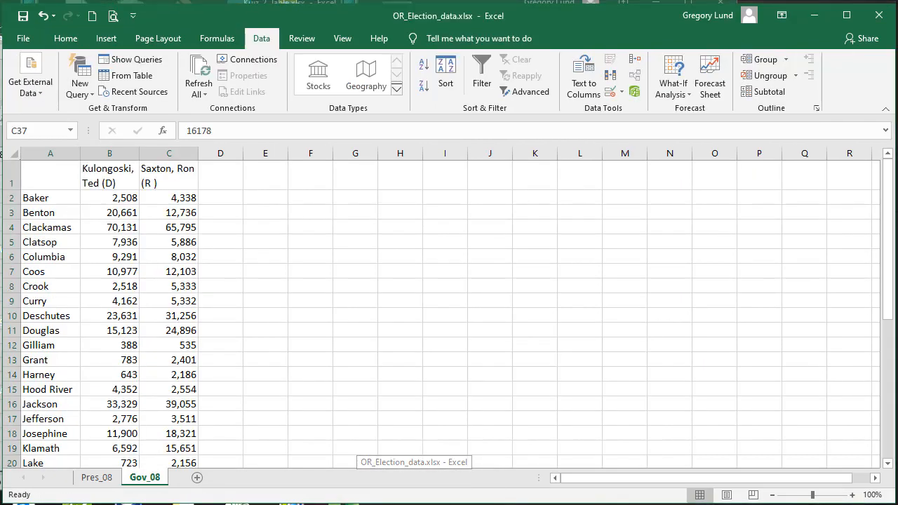
{"action": "left_click", "coordinate": [95, 477]}
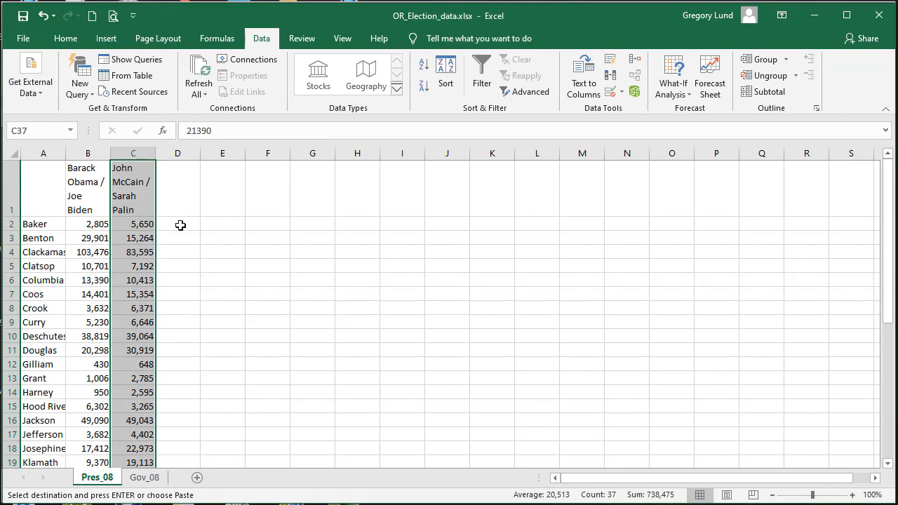
{"action": "left_click", "coordinate": [144, 480]}
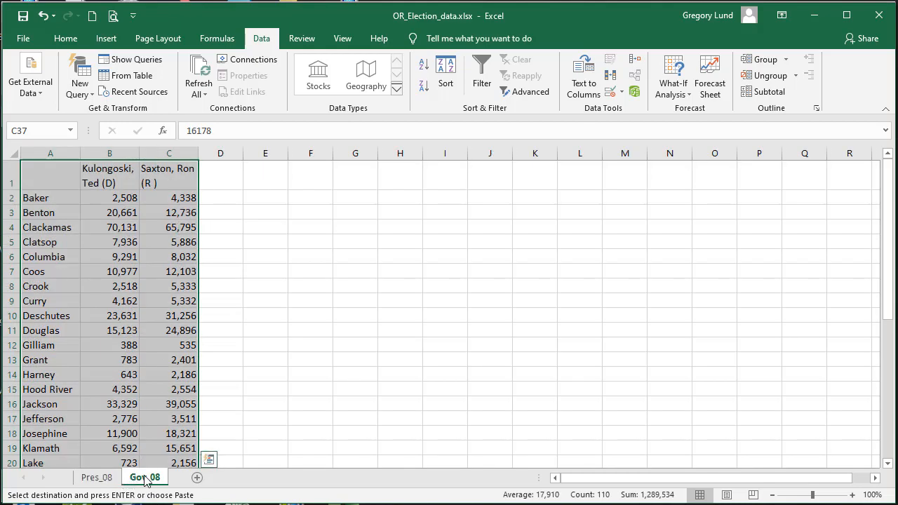
{"action": "scroll", "coordinate": [155, 341], "scroll_direction": "down", "scroll_amount": 6}
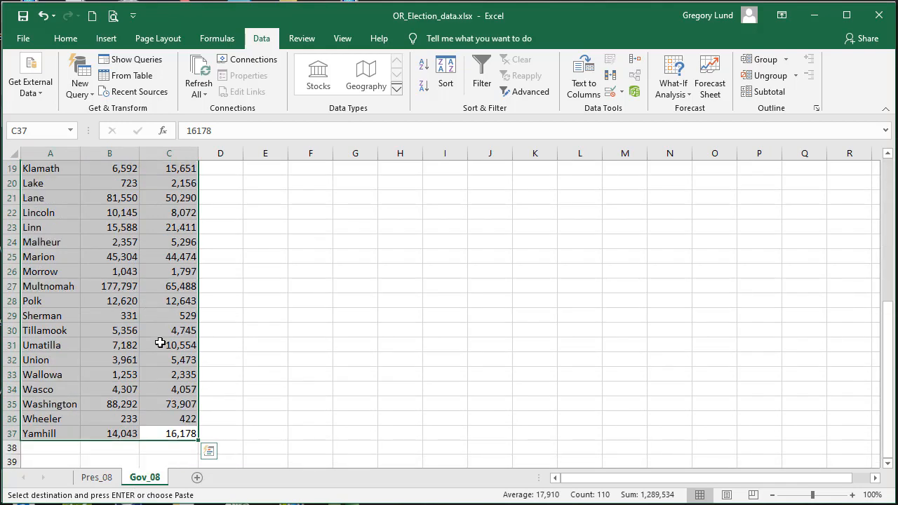
{"action": "scroll", "coordinate": [160, 343], "scroll_direction": "up", "scroll_amount": 6}
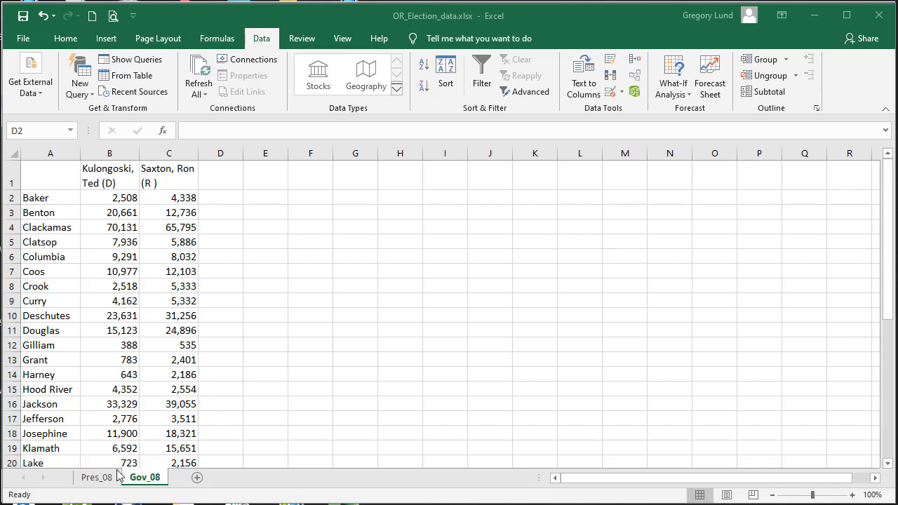
{"action": "left_click", "coordinate": [97, 480]}
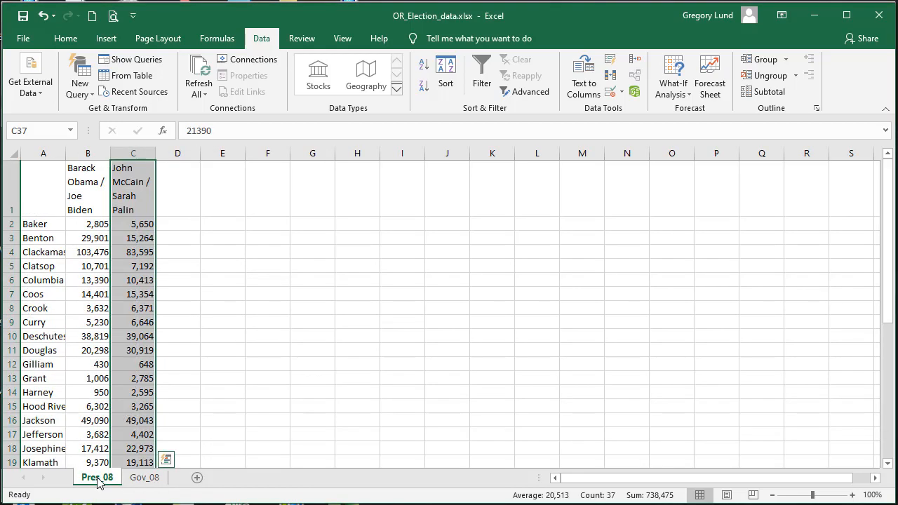
{"action": "left_click", "coordinate": [141, 479]}
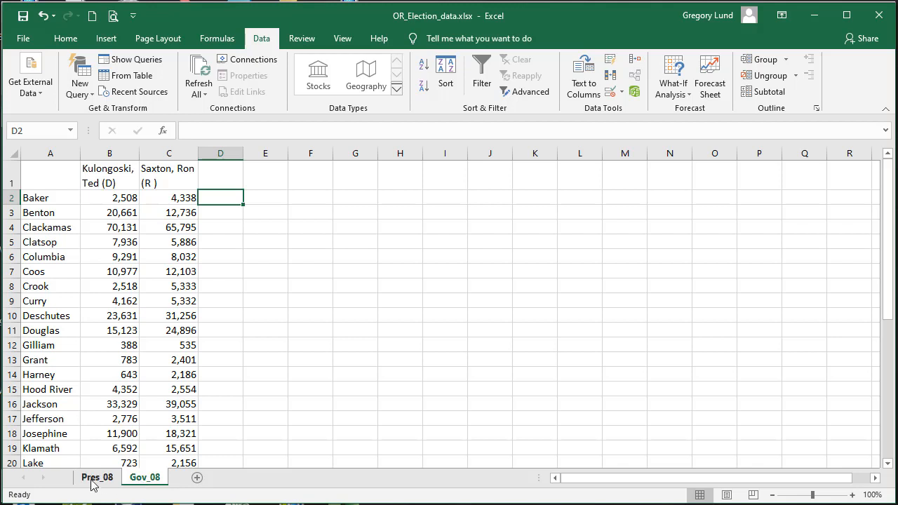
{"action": "left_click", "coordinate": [97, 480]}
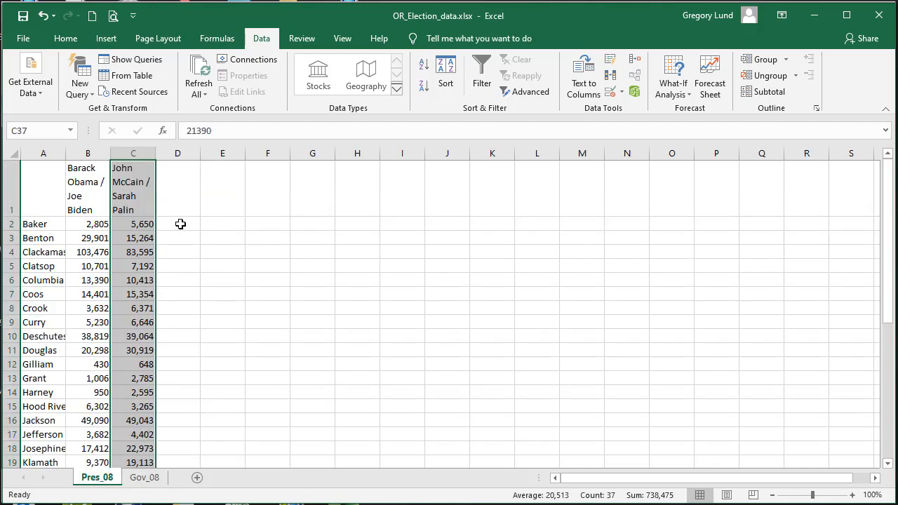
Step: Build the formula =IF(B2>C2,"DEM","REP") in cell D2 of the Pres_08 sheet with the IF function arguments
{"action": "left_click", "coordinate": [183, 223]}
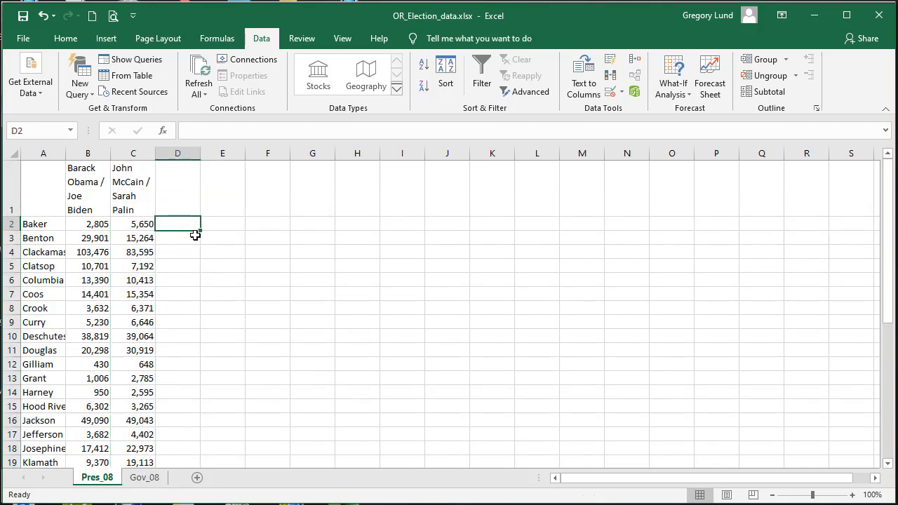
{"action": "left_click", "coordinate": [163, 131]}
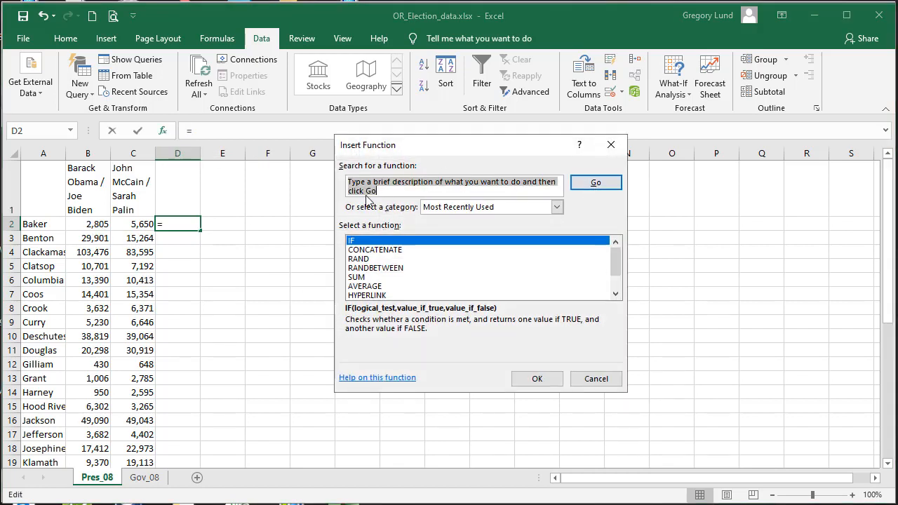
{"action": "double_click", "coordinate": [353, 241]}
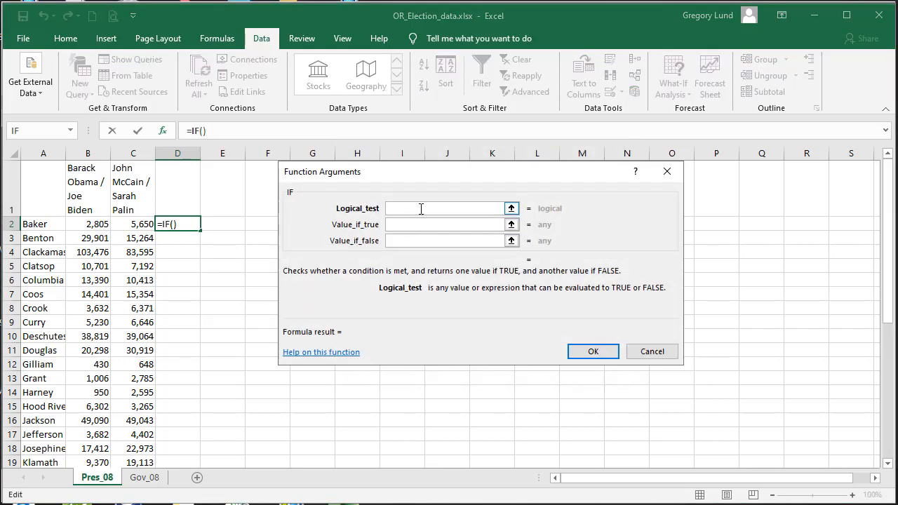
{"action": "left_click", "coordinate": [93, 224]}
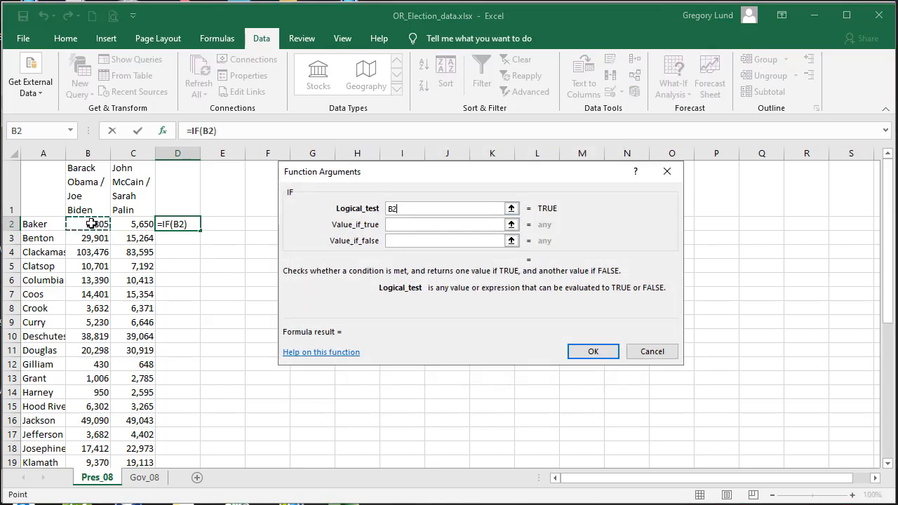
{"action": "type", "text": ">"}
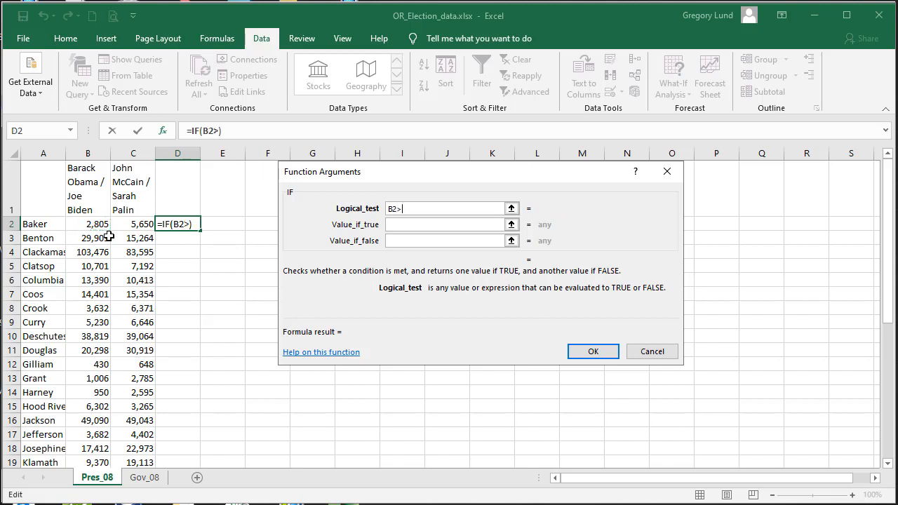
{"action": "left_click", "coordinate": [136, 224]}
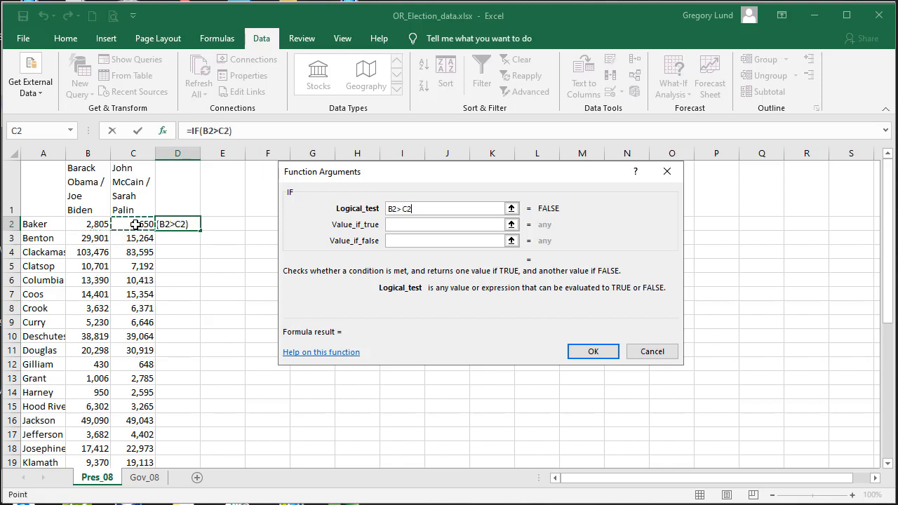
{"action": "left_click", "coordinate": [415, 223]}
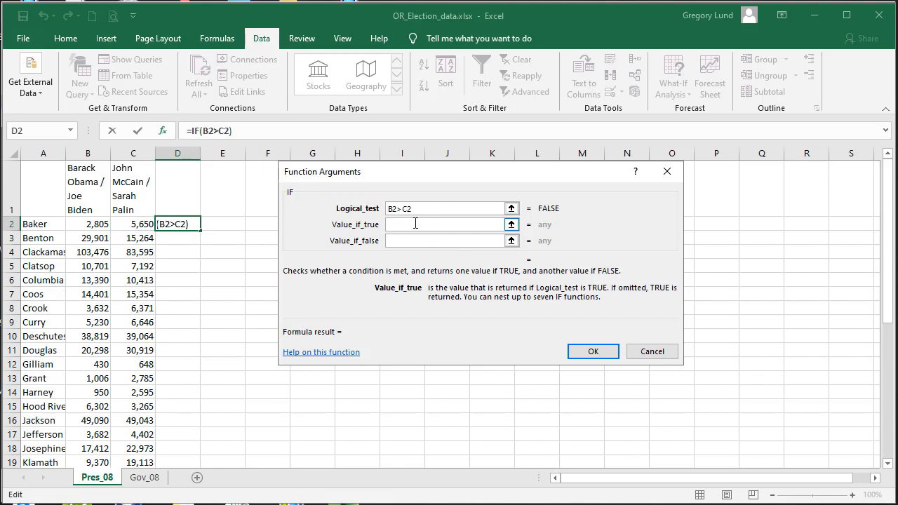
{"action": "type", "text": "DEM"}
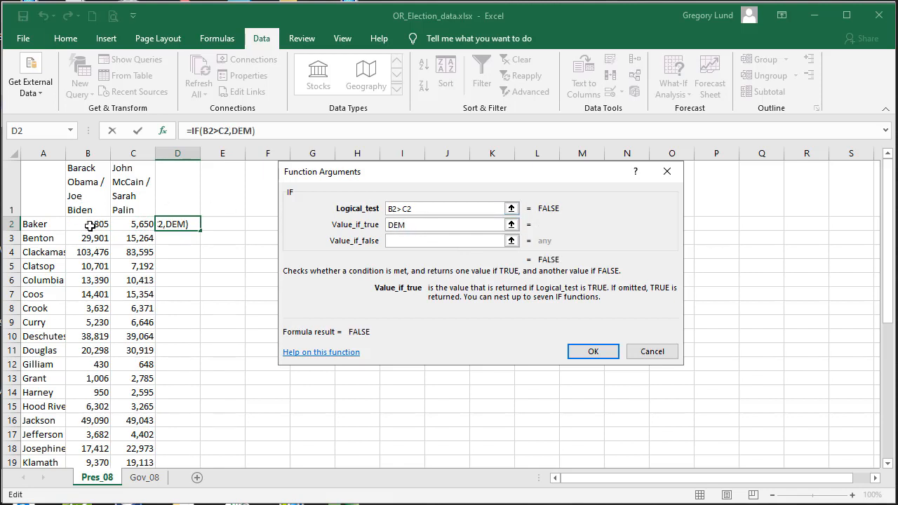
{"action": "left_click", "coordinate": [416, 239]}
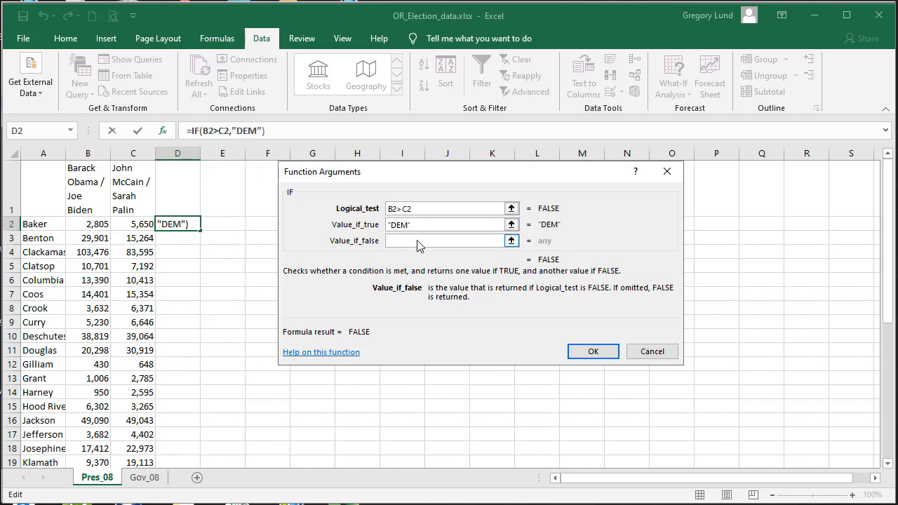
{"action": "type", "text": "REP"}
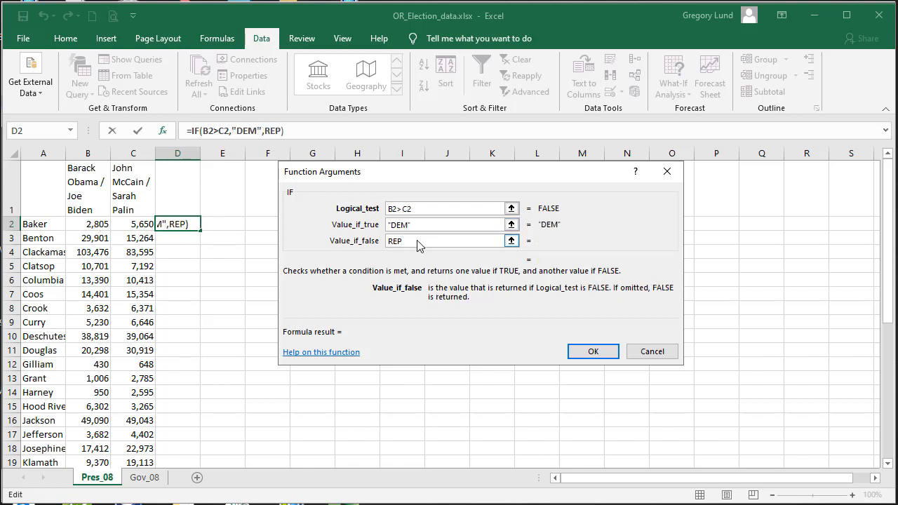
{"action": "key", "text": "Return"}
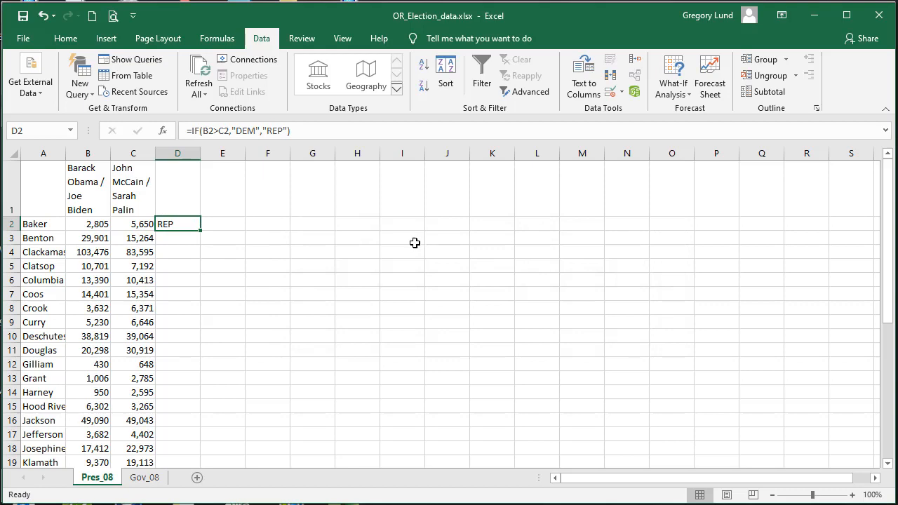
Step: Fill the D2 formula down to D37 on Pres_08 and compare the formulas in the last and first rows
{"action": "double_click", "coordinate": [200, 230]}
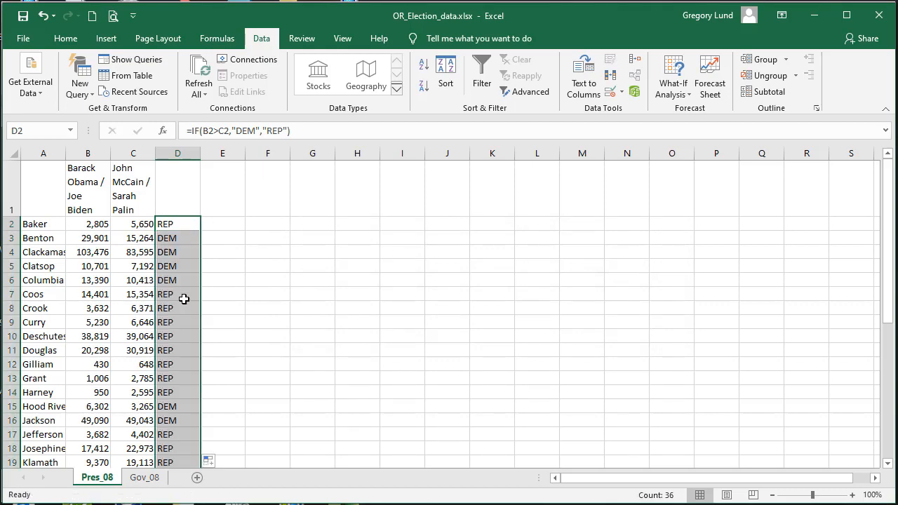
{"action": "scroll", "coordinate": [183, 299], "scroll_direction": "down", "scroll_amount": 7}
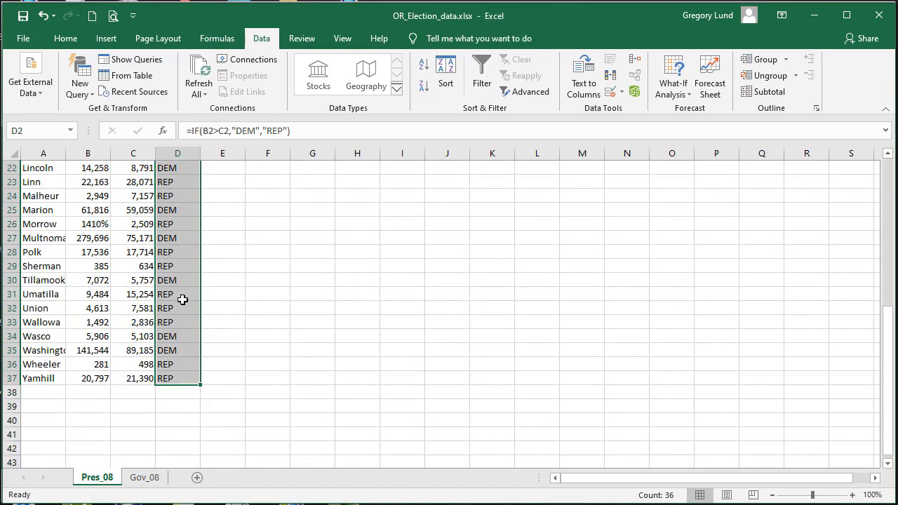
{"action": "left_click", "coordinate": [181, 379]}
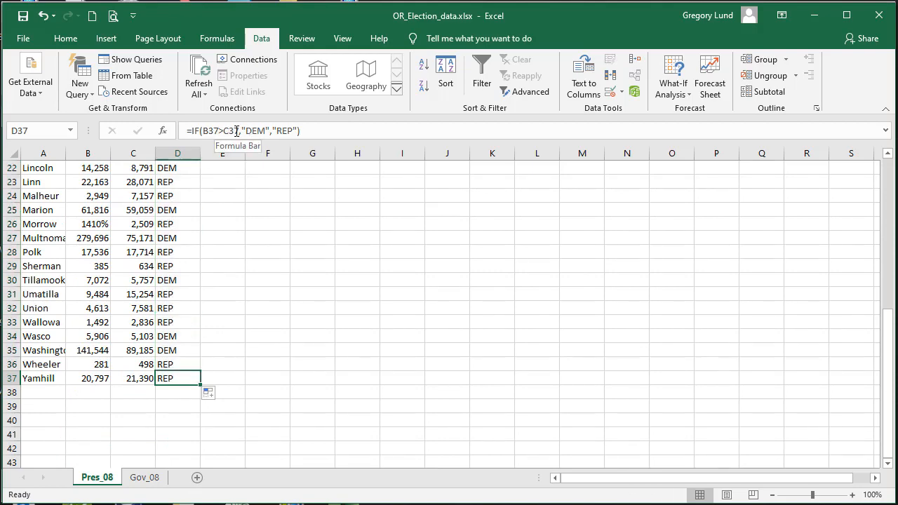
{"action": "scroll", "coordinate": [150, 338], "scroll_direction": "up", "scroll_amount": 7}
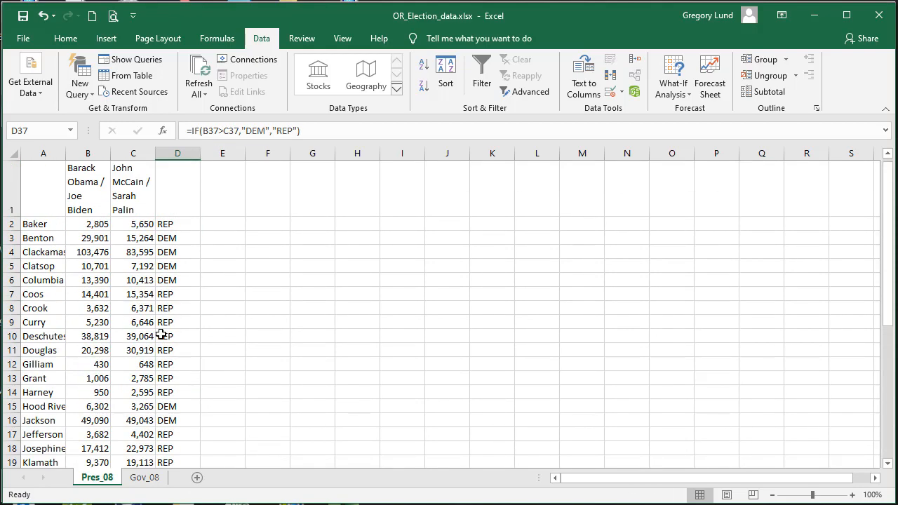
{"action": "left_click", "coordinate": [173, 224]}
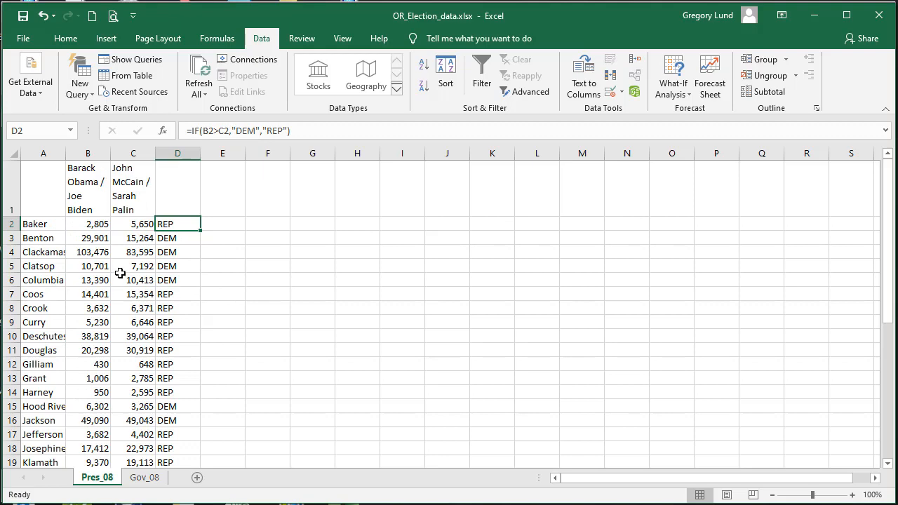
Step: Copy D2:D37 of Pres_08 and paste it as values at C2, under the Pres2008 header of Election_Data_K2 in Kuiz_2_Table.xlsx
{"action": "scroll", "coordinate": [156, 270], "scroll_direction": "down", "scroll_amount": 7}
{"action": "left_click_drag", "start_coordinate": [176, 378], "coordinate": [180, 227]}
{"action": "key", "text": "ctrl+c"}
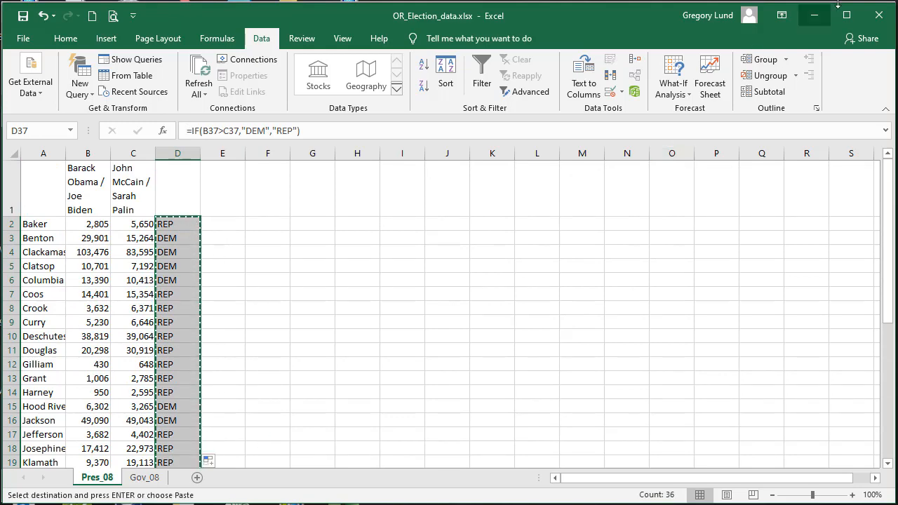
{"action": "left_click", "coordinate": [816, 19]}
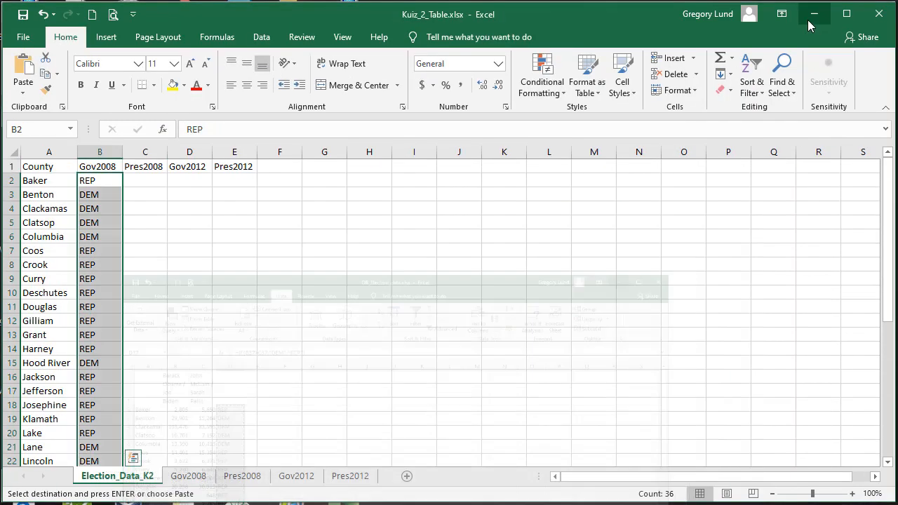
{"action": "left_click", "coordinate": [146, 181]}
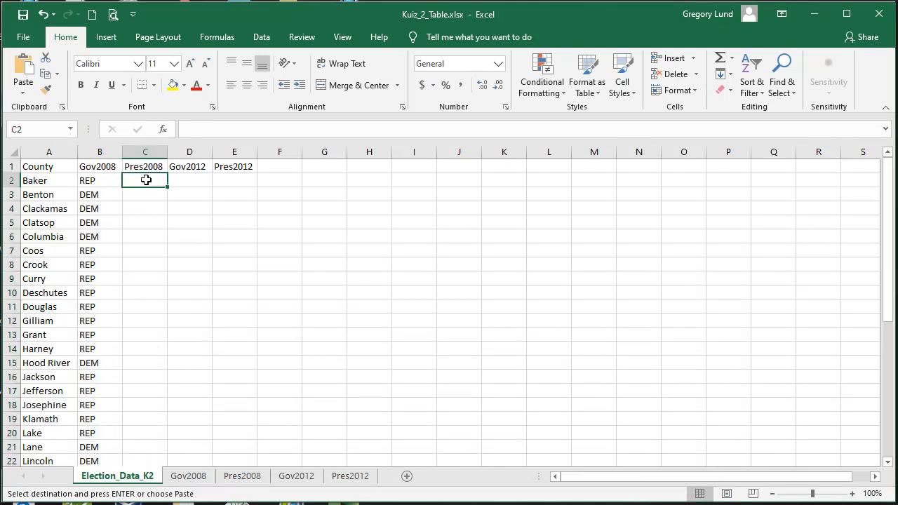
{"action": "right_click", "coordinate": [145, 181]}
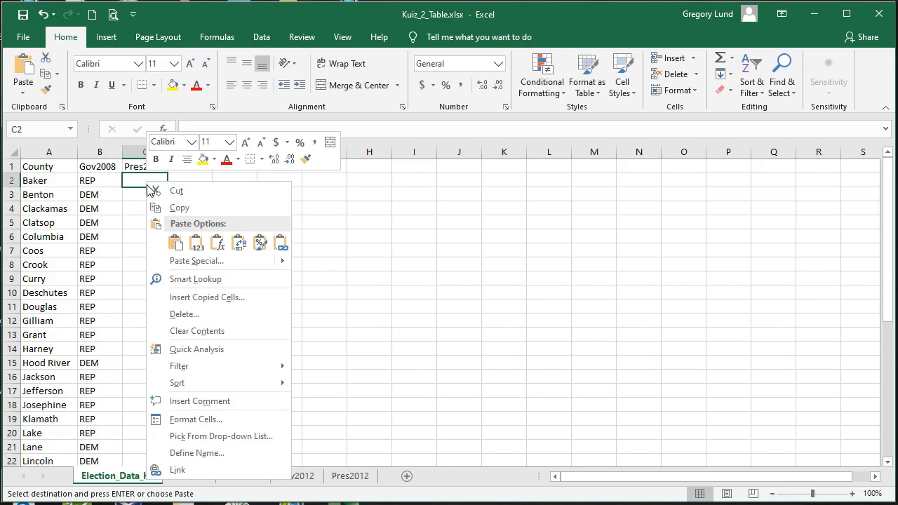
{"action": "left_click", "coordinate": [196, 244]}
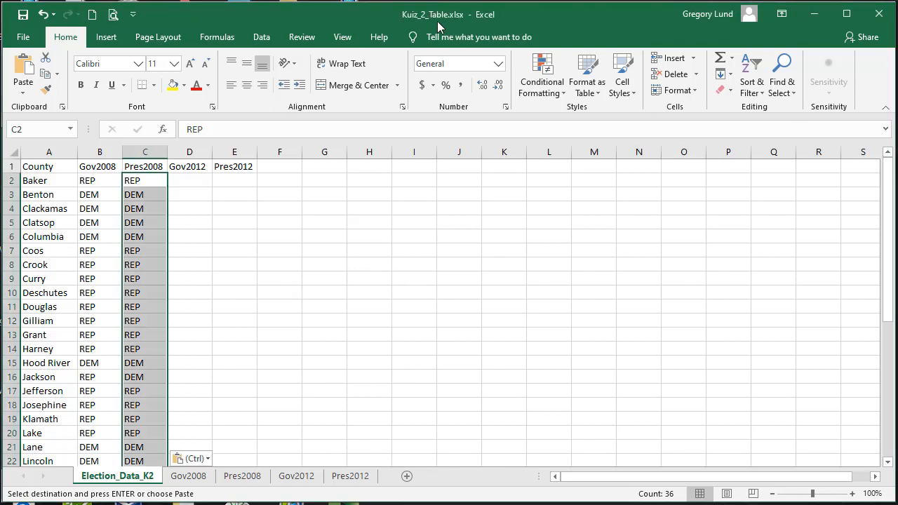
Step: Save and close Kuiz_2_Table.xlsx, and close OR_Election_data.xlsx with its changes saved
{"action": "left_click", "coordinate": [23, 15]}
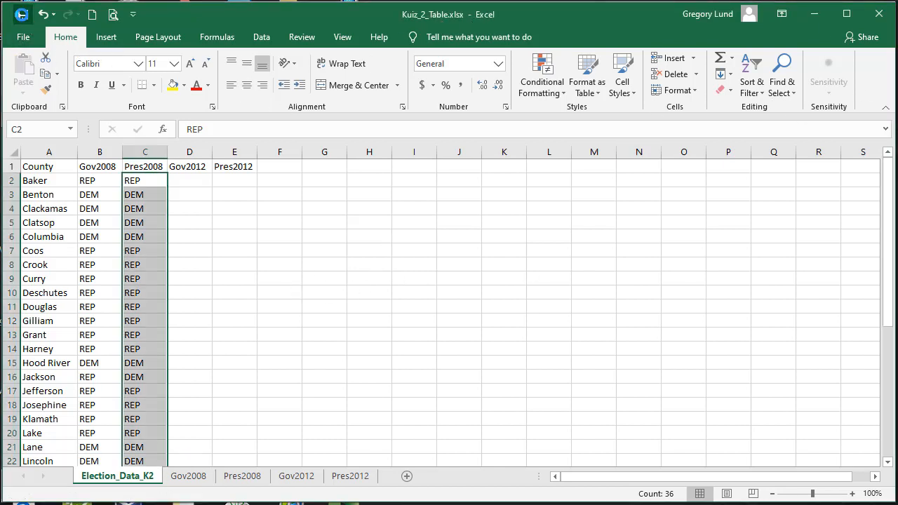
{"action": "left_click", "coordinate": [879, 14]}
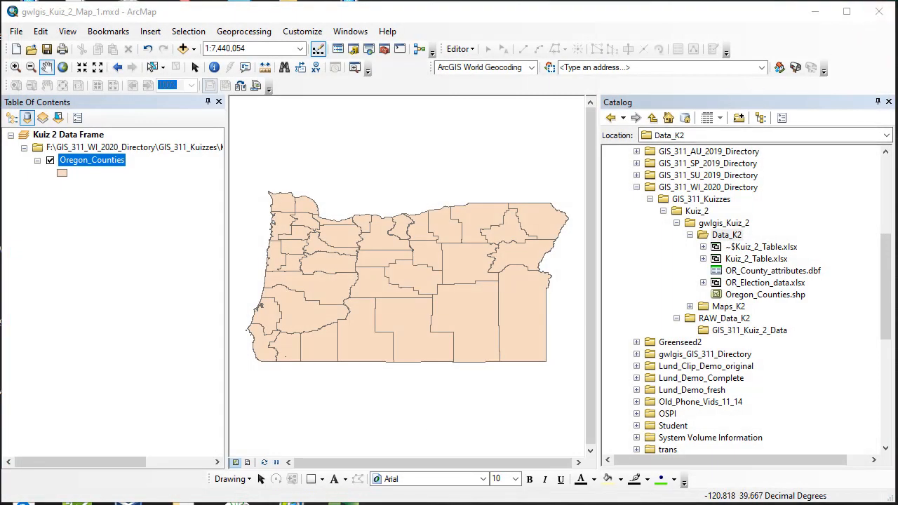
{"action": "mouse_move", "coordinate": [266, 503]}
{"action": "left_click", "coordinate": [340, 501]}
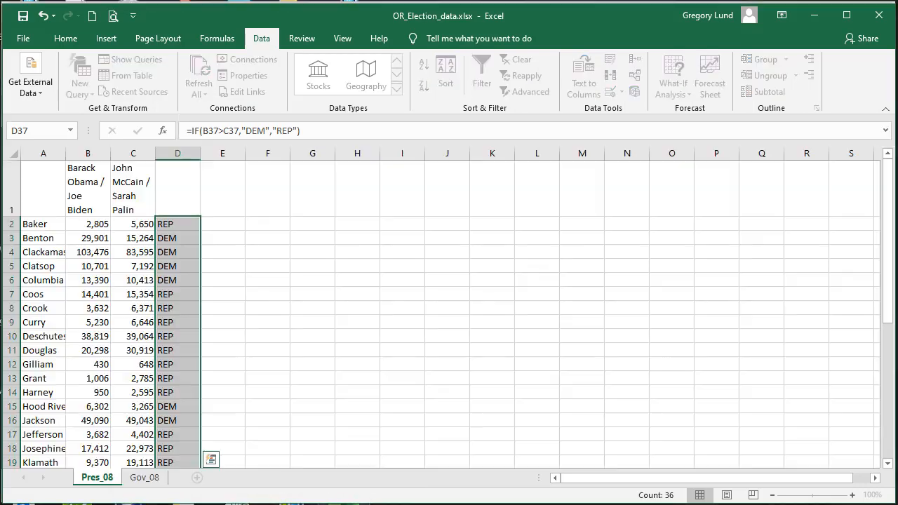
{"action": "left_click", "coordinate": [880, 20]}
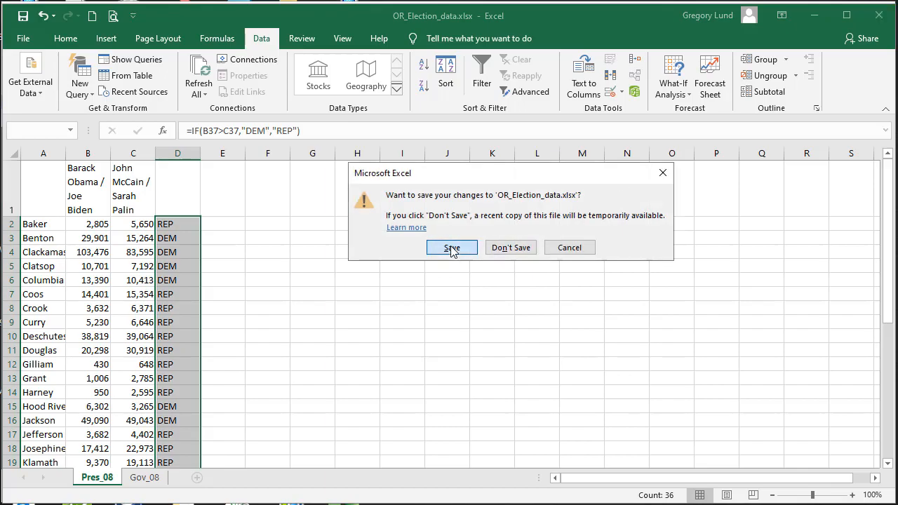
{"action": "left_click", "coordinate": [452, 247]}
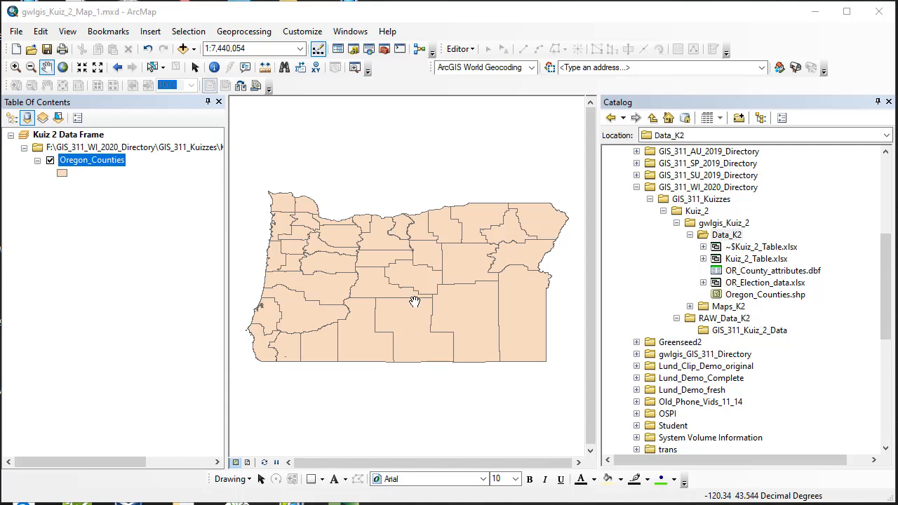
Step: In ArcMap, refresh the Data_K2 folder and add the Election_Data_K2$ table from Kuiz_2_Table.xlsx to the map
{"action": "right_click", "coordinate": [710, 237]}
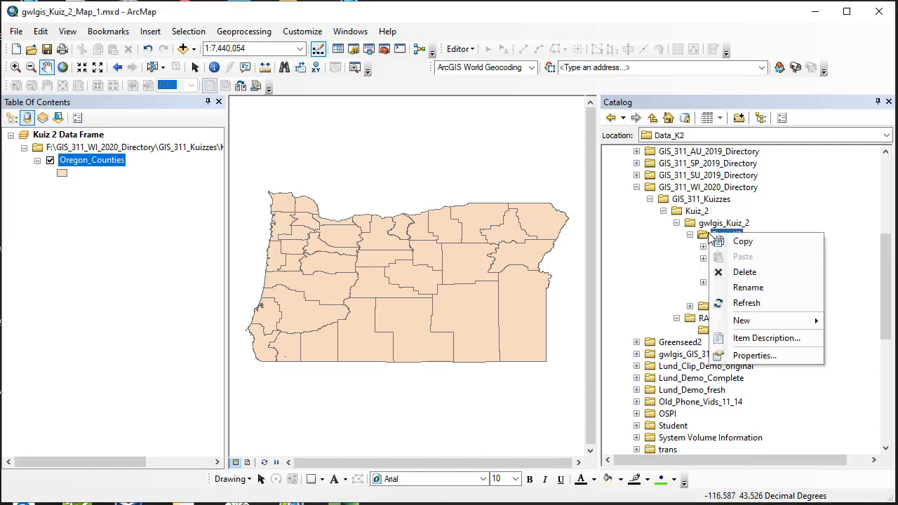
{"action": "left_click", "coordinate": [743, 303]}
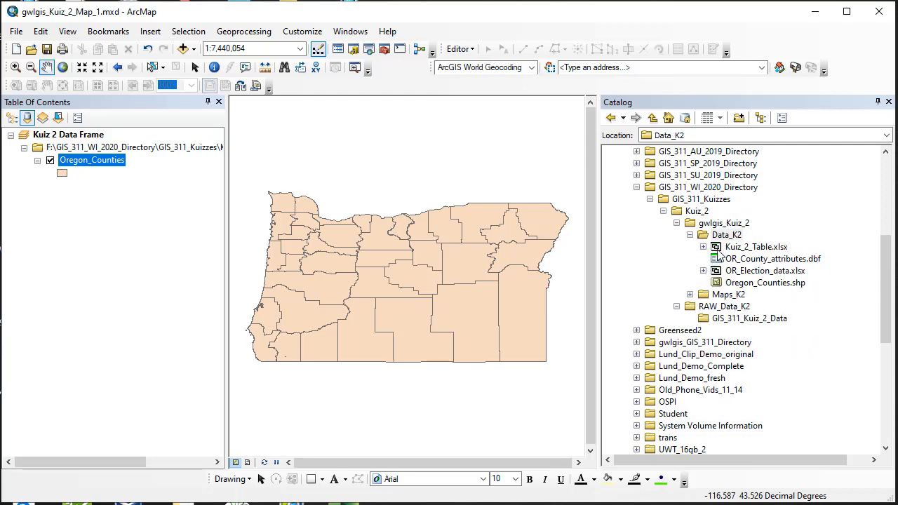
{"action": "left_click", "coordinate": [703, 247]}
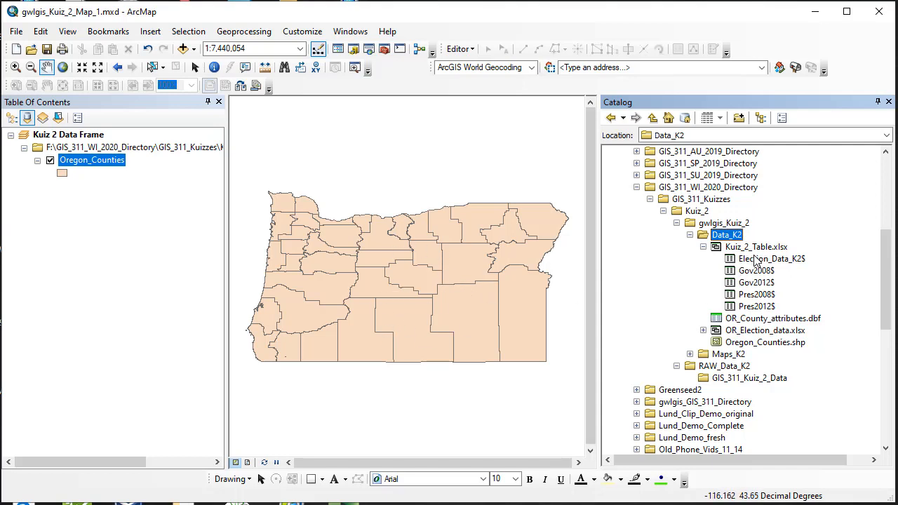
{"action": "left_click_drag", "start_coordinate": [757, 259], "coordinate": [425, 258]}
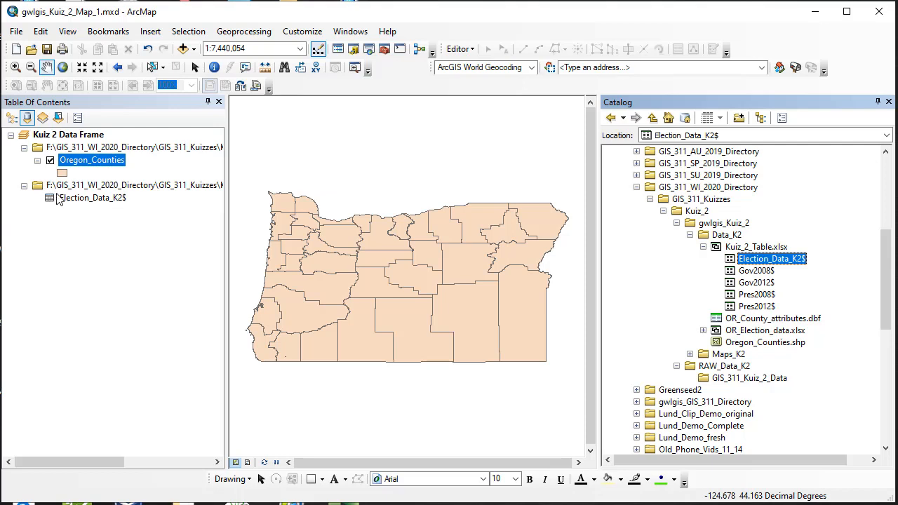
Step: Open the Oregon_Counties attribute table, look through its fields, and move its window to uncover the layer list
{"action": "left_click", "coordinate": [98, 198]}
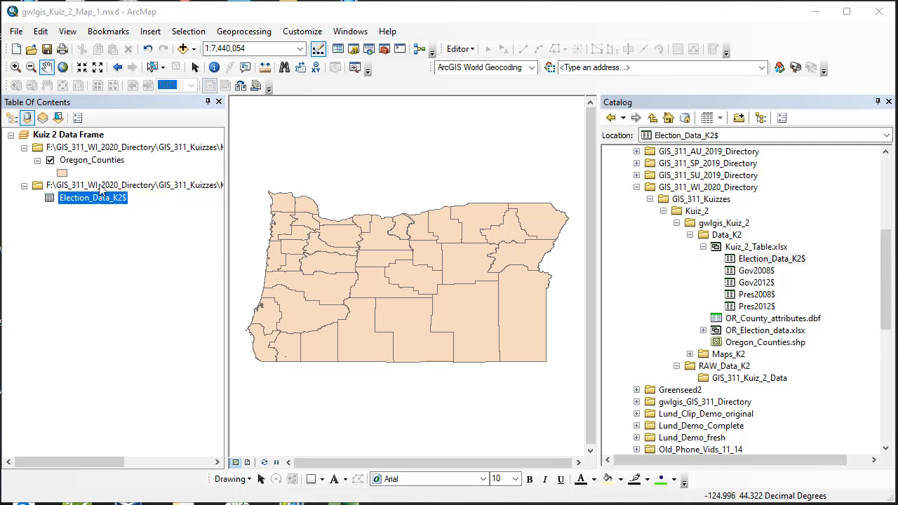
{"action": "right_click", "coordinate": [109, 164]}
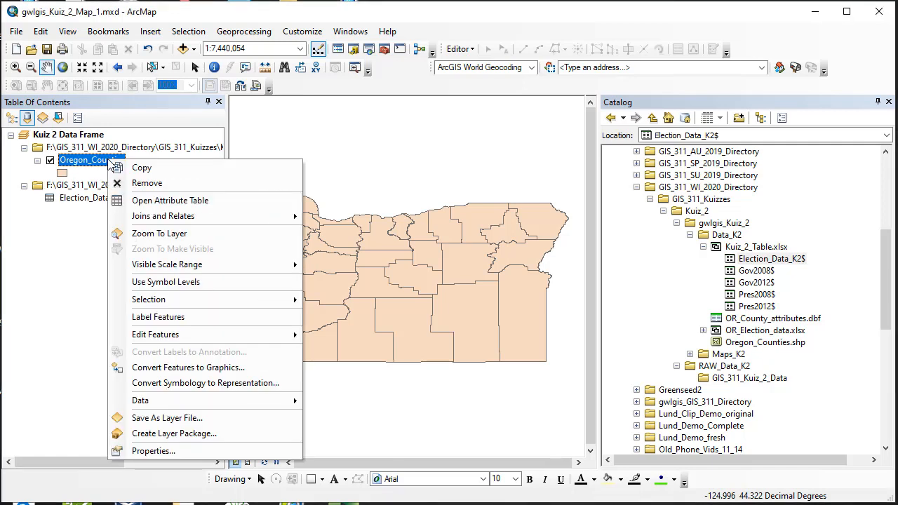
{"action": "left_click", "coordinate": [147, 203]}
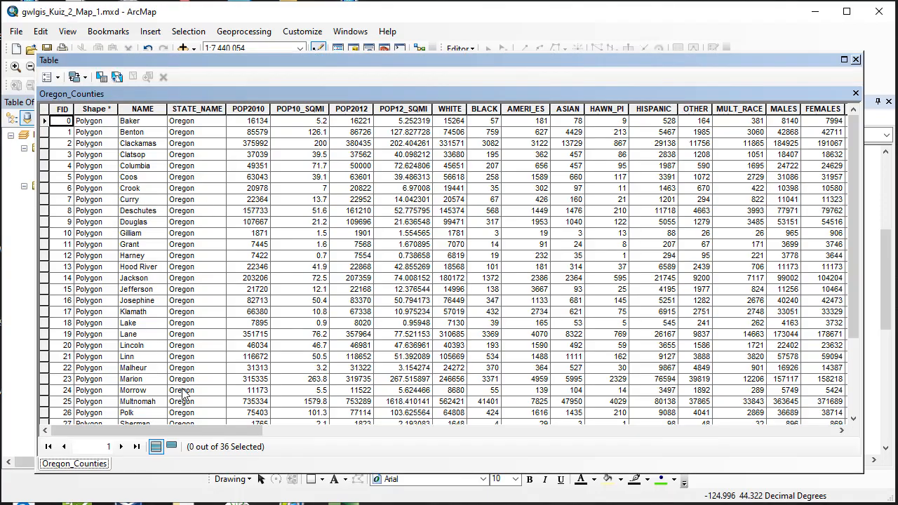
{"action": "left_click_drag", "start_coordinate": [186, 431], "coordinate": [772, 468]}
{"action": "left_click_drag", "start_coordinate": [830, 482], "coordinate": [142, 417]}
{"action": "left_click_drag", "start_coordinate": [285, 59], "coordinate": [375, 57]}
{"action": "left_click_drag", "start_coordinate": [767, 56], "coordinate": [834, 58]}
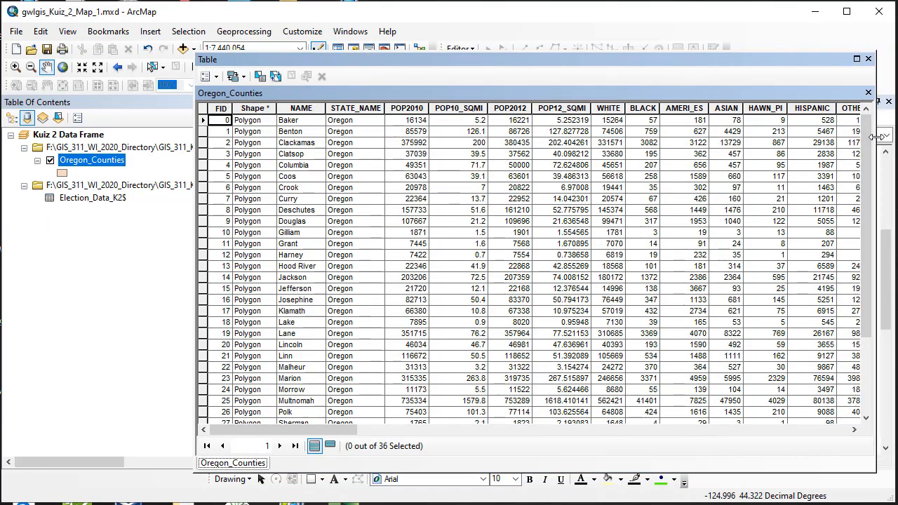
Step: Open the Election_Data_K2$ table and compare its fields with those of the Oregon_Counties attribute table
{"action": "right_click", "coordinate": [81, 199]}
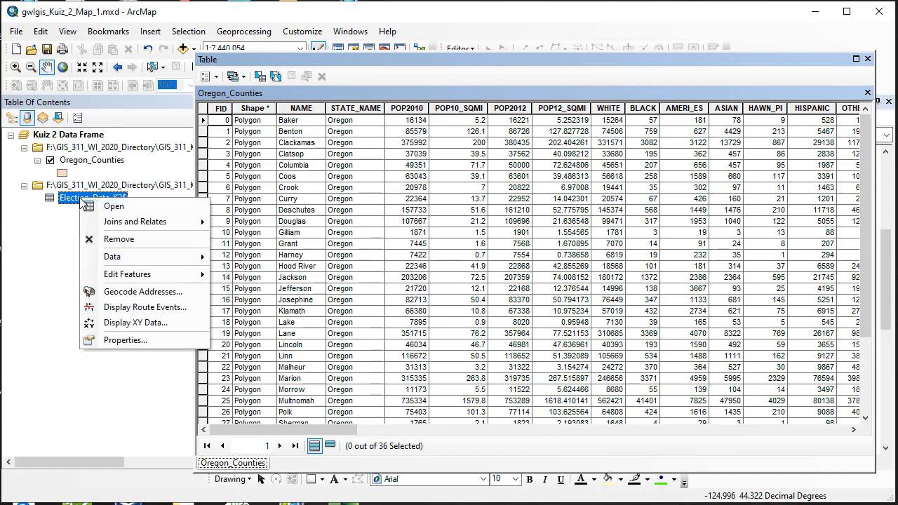
{"action": "left_click", "coordinate": [107, 208]}
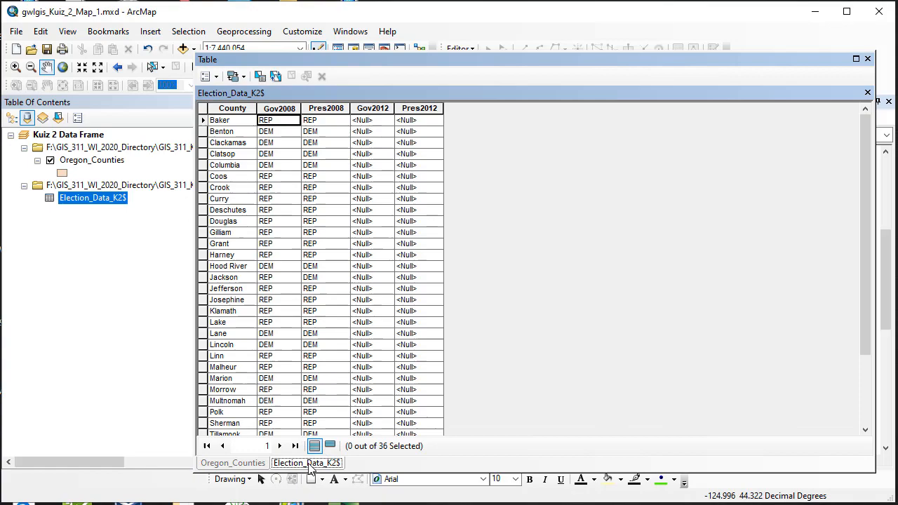
{"action": "left_click", "coordinate": [251, 465]}
{"action": "left_click", "coordinate": [279, 464]}
{"action": "left_click", "coordinate": [253, 464]}
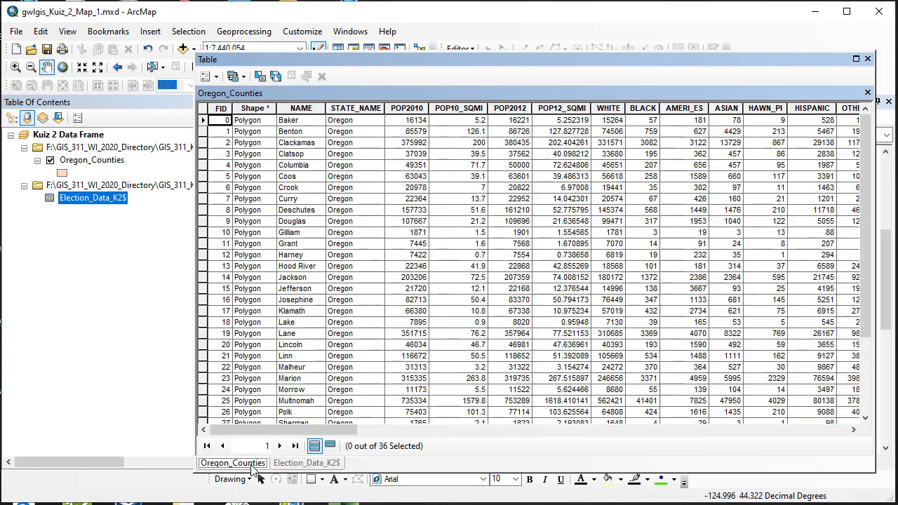
{"action": "left_click", "coordinate": [299, 465]}
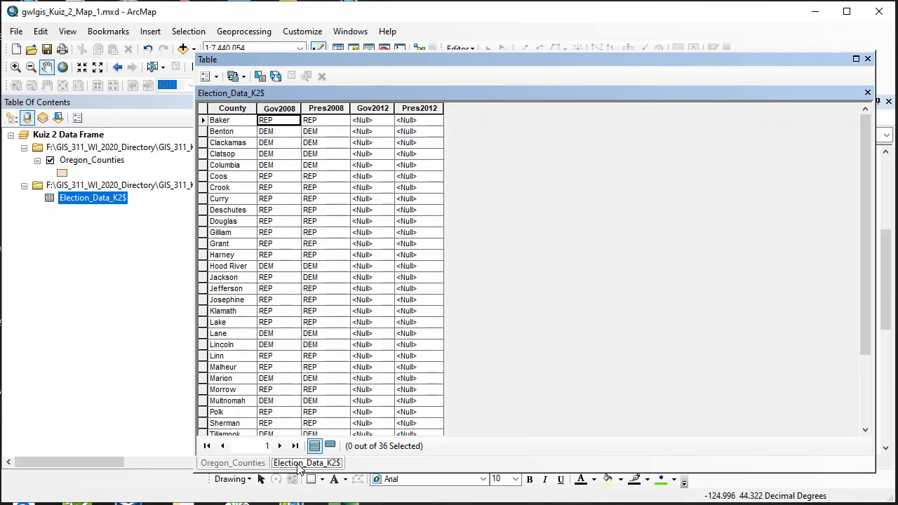
{"action": "left_click", "coordinate": [234, 463]}
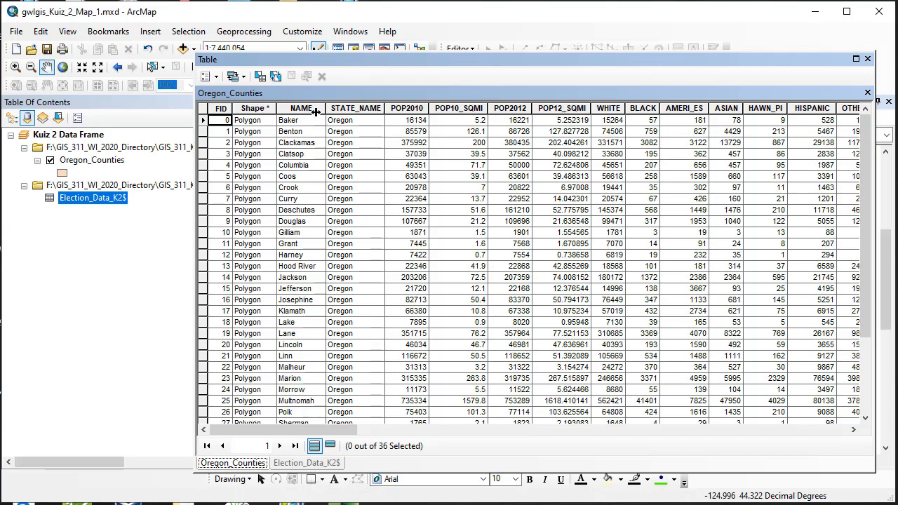
{"action": "left_click", "coordinate": [311, 464]}
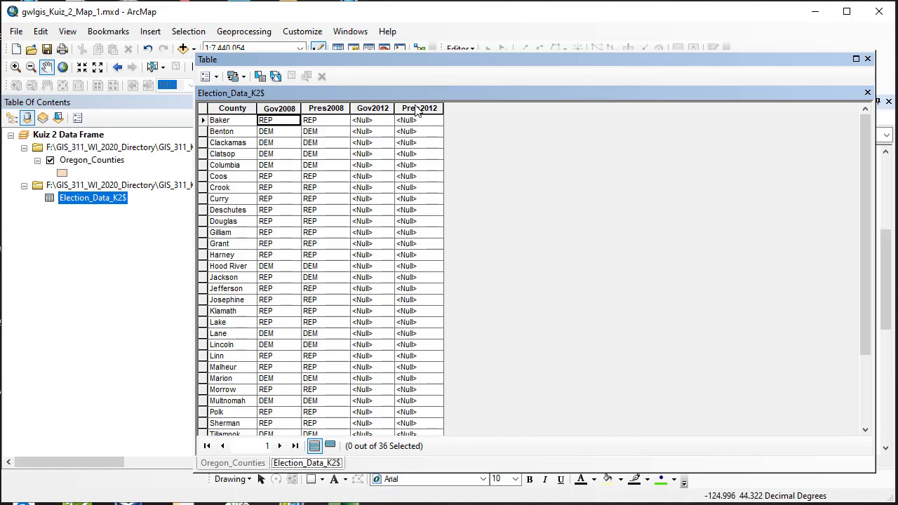
Step: Highlight the Gov2008 through Pres2012 columns of the Election_Data_K2$ table, followed by its County column
{"action": "left_click_drag", "start_coordinate": [422, 110], "coordinate": [282, 111]}
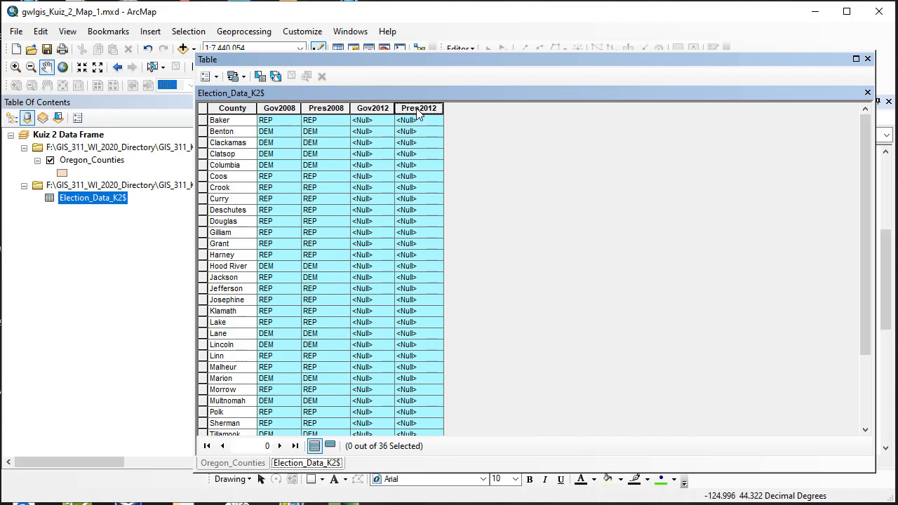
{"action": "left_click", "coordinate": [226, 122]}
{"action": "left_click", "coordinate": [235, 109]}
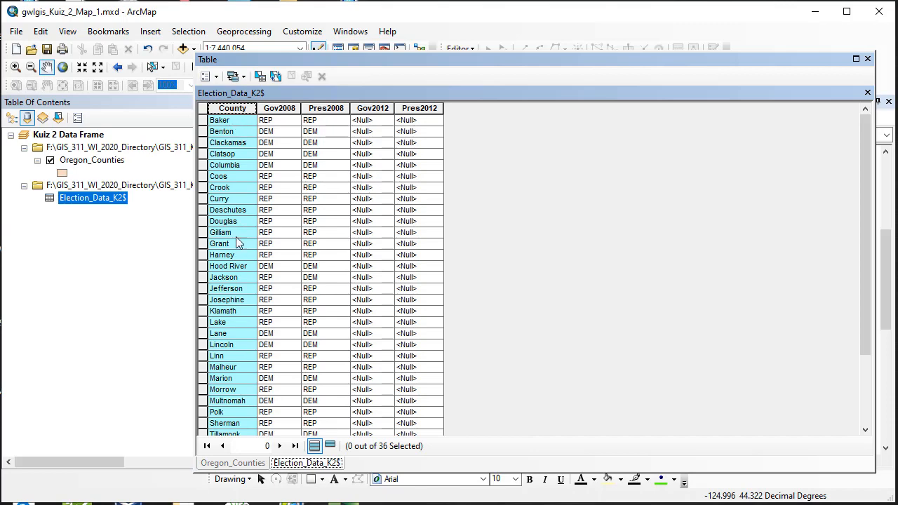
Step: Arrange the Oregon_Counties table side by side with Election_Data_K2$ and highlight its NAME column
{"action": "left_click", "coordinate": [233, 463]}
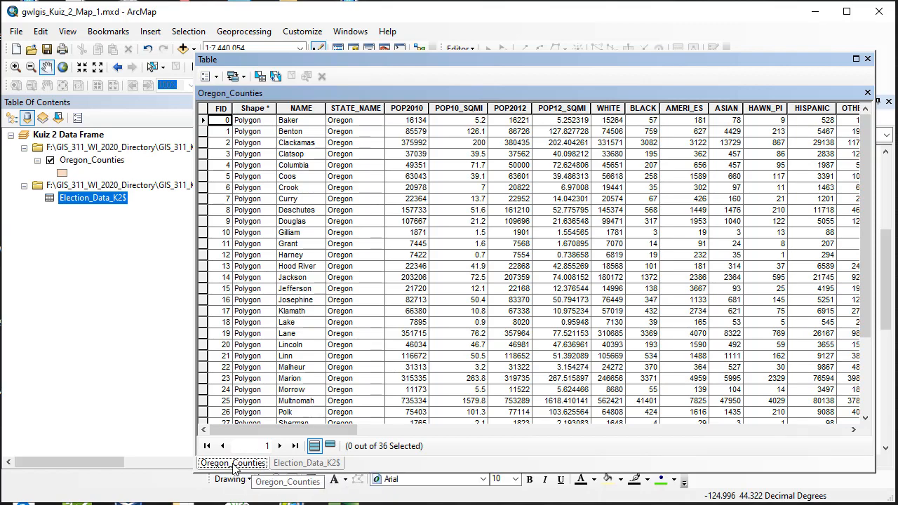
{"action": "mouse_move", "coordinate": [234, 469]}
{"action": "left_mouse_down"}
{"action": "mouse_move", "coordinate": [361, 393]}
{"action": "mouse_move", "coordinate": [403, 376]}
{"action": "mouse_move", "coordinate": [244, 471]}
{"action": "mouse_move", "coordinate": [377, 388]}
{"action": "mouse_move", "coordinate": [498, 362]}
{"action": "mouse_move", "coordinate": [559, 317]}
{"action": "mouse_move", "coordinate": [561, 289]}
{"action": "mouse_move", "coordinate": [509, 272]}
{"action": "mouse_move", "coordinate": [460, 272]}
{"action": "left_mouse_up"}
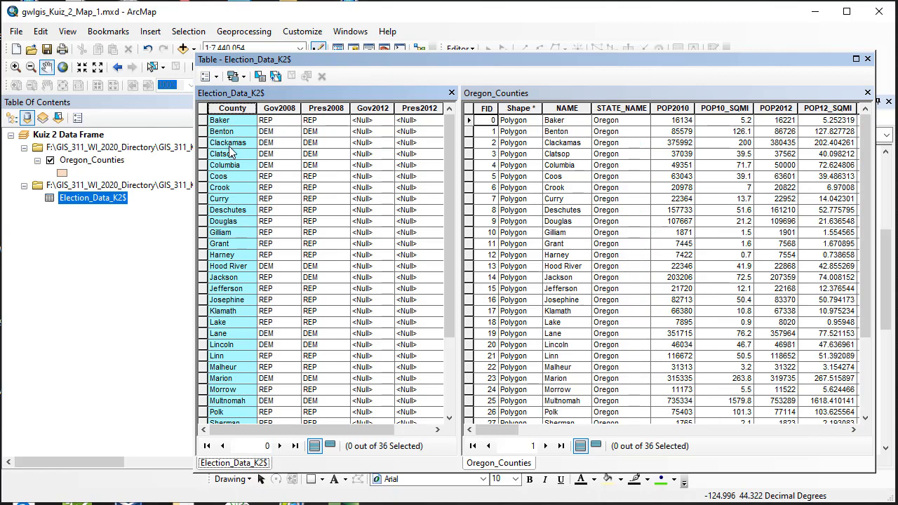
{"action": "left_click", "coordinate": [567, 108]}
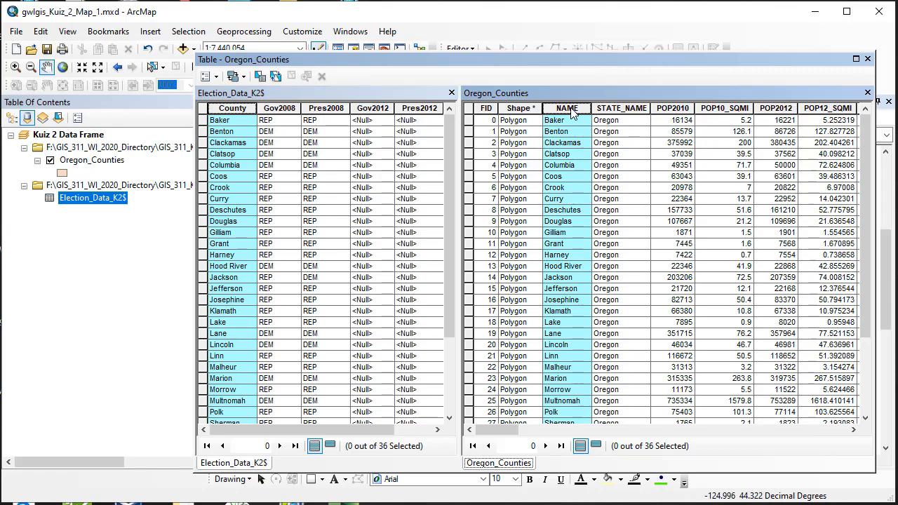
Step: Sort the Oregon_Counties table by NAME in descending order, compare it with the County column, and close both tables
{"action": "right_click", "coordinate": [570, 114]}
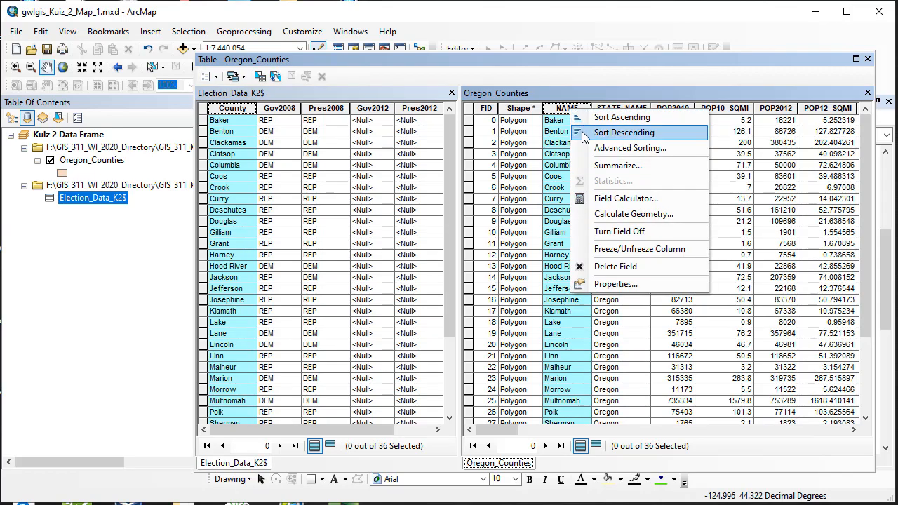
{"action": "left_click", "coordinate": [585, 134]}
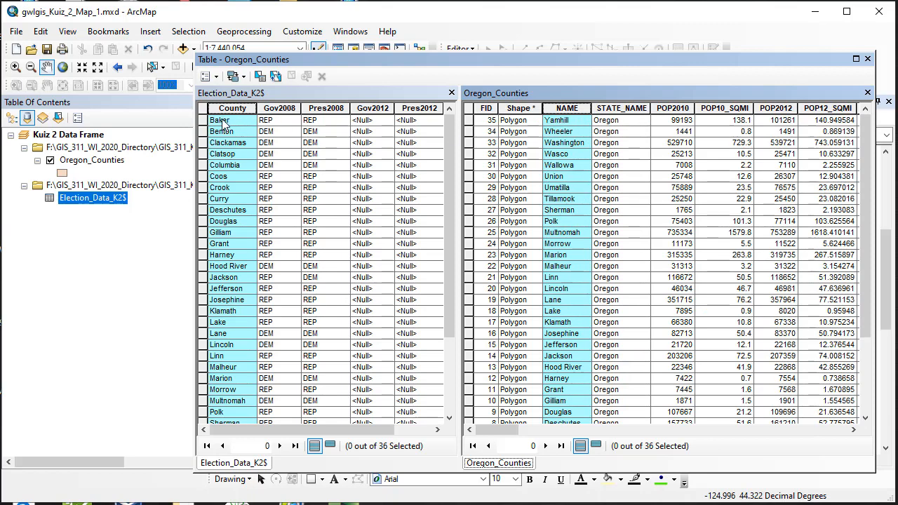
{"action": "scroll", "coordinate": [575, 316], "scroll_direction": "down", "scroll_amount": 3}
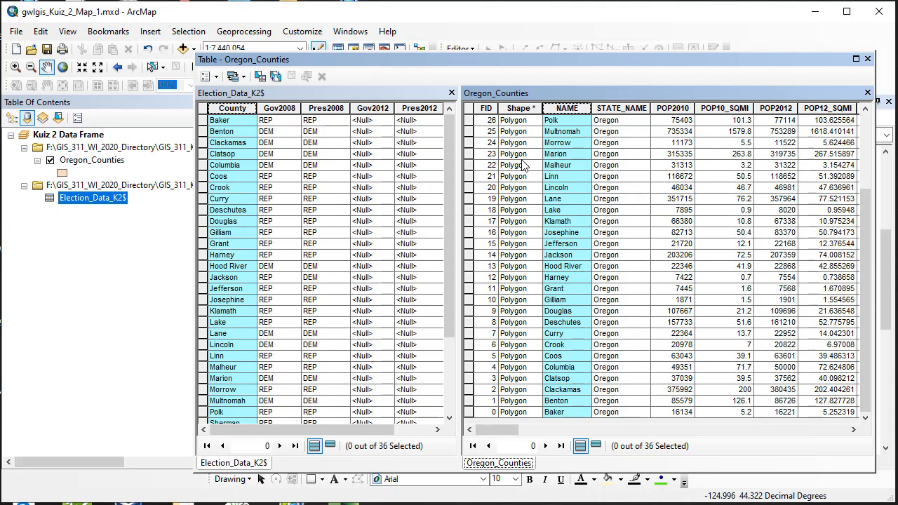
{"action": "left_click", "coordinate": [867, 92]}
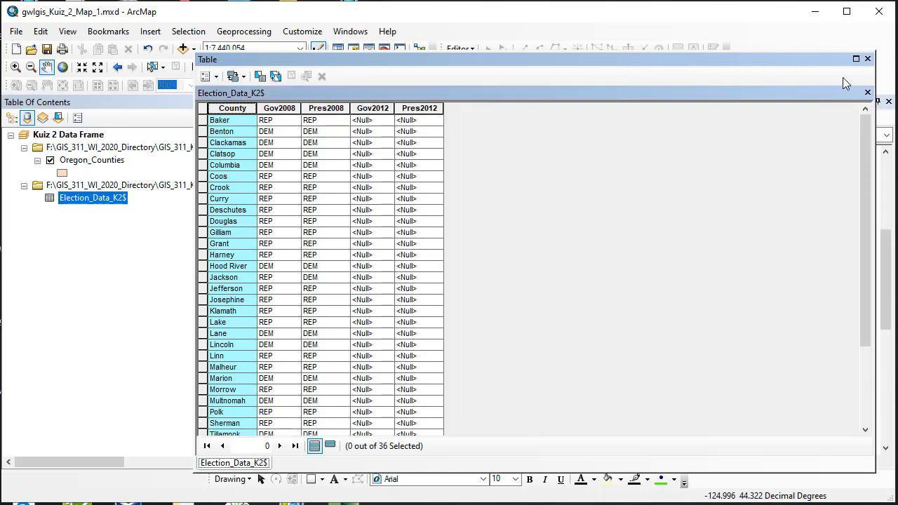
{"action": "left_click", "coordinate": [868, 93]}
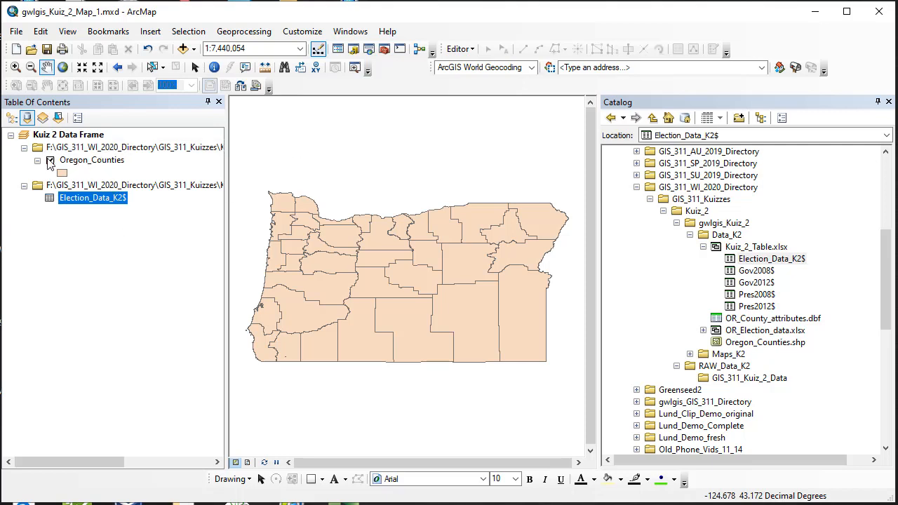
Step: Set up an attribute join on Oregon_Counties, matching its NAME field to the County field of Election_Data_K2$
{"action": "right_click", "coordinate": [108, 165]}
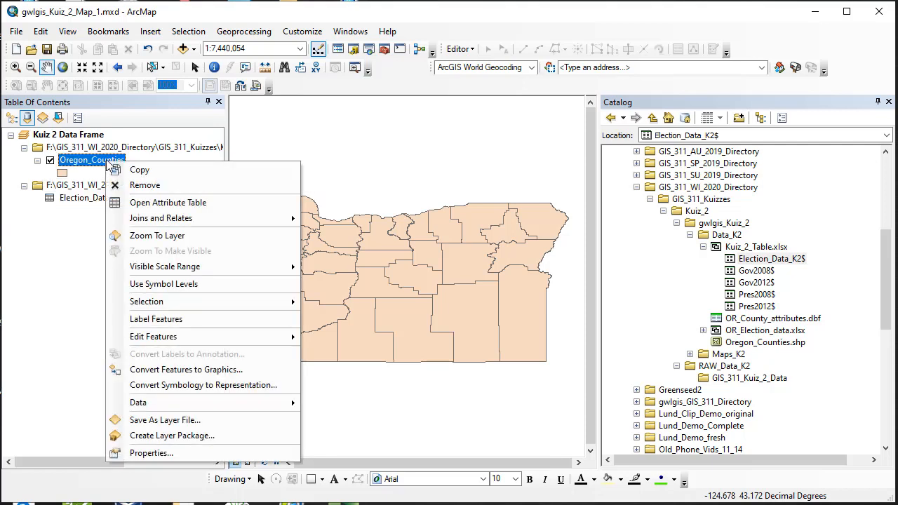
{"action": "mouse_move", "coordinate": [138, 221]}
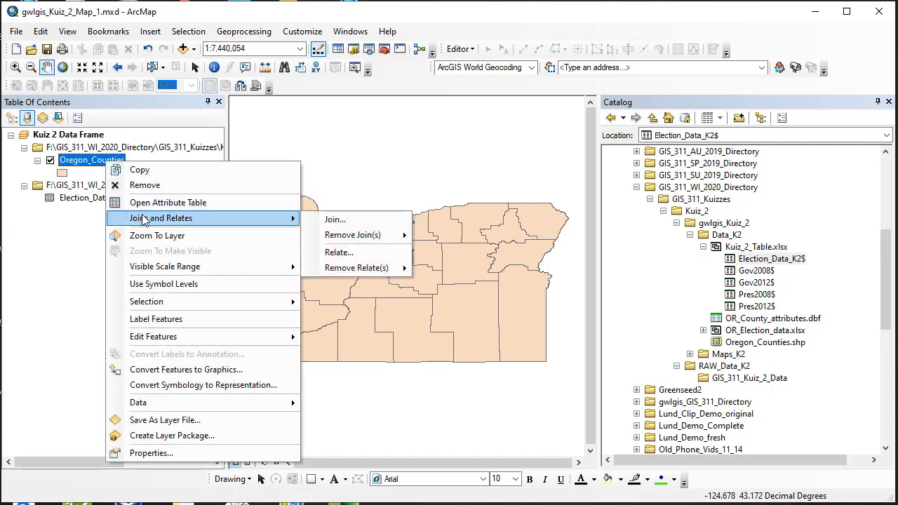
{"action": "left_click", "coordinate": [334, 219]}
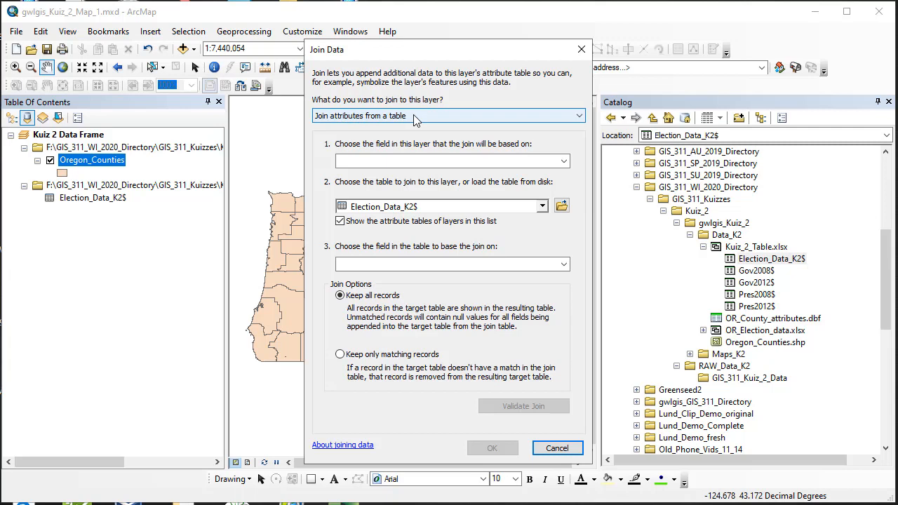
{"action": "left_click", "coordinate": [564, 162]}
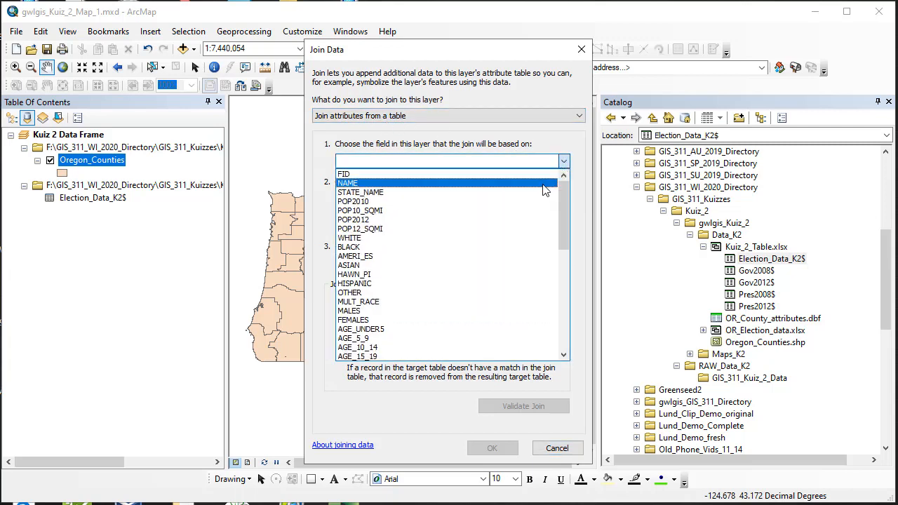
{"action": "left_click", "coordinate": [352, 184]}
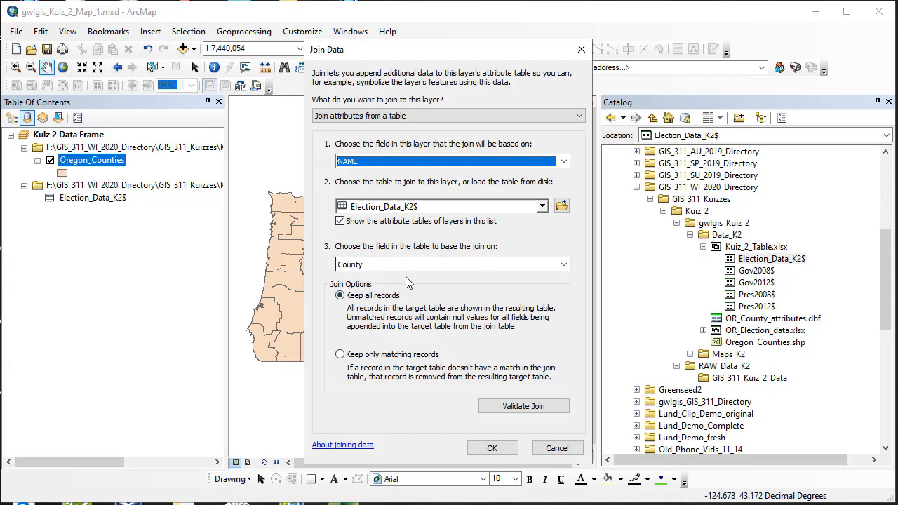
{"action": "left_click", "coordinate": [564, 265]}
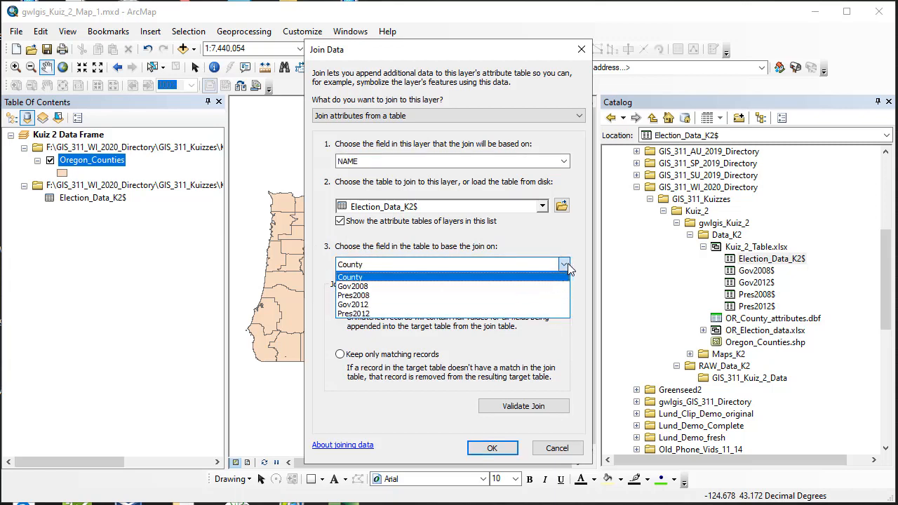
{"action": "left_click", "coordinate": [357, 266]}
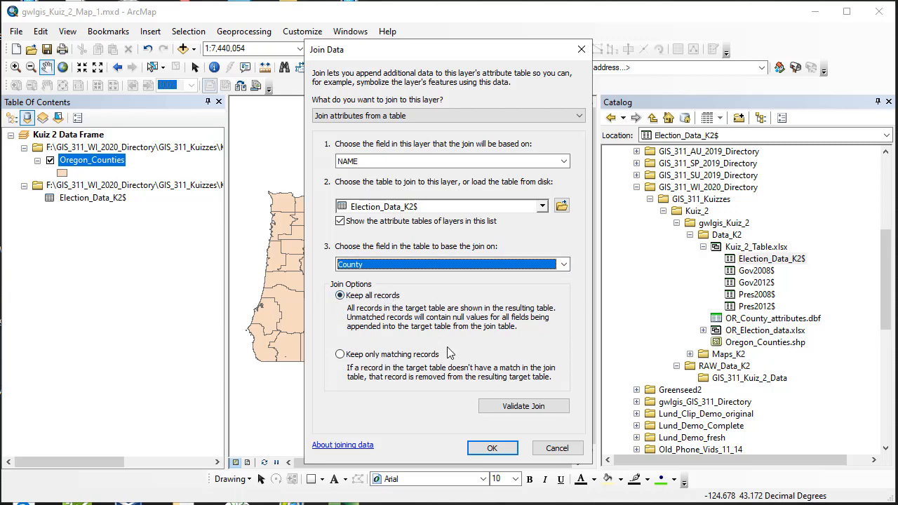
Step: Validate the join between Oregon_Counties and Election_Data_K2$, read the validation report, and close it
{"action": "left_click", "coordinate": [525, 409]}
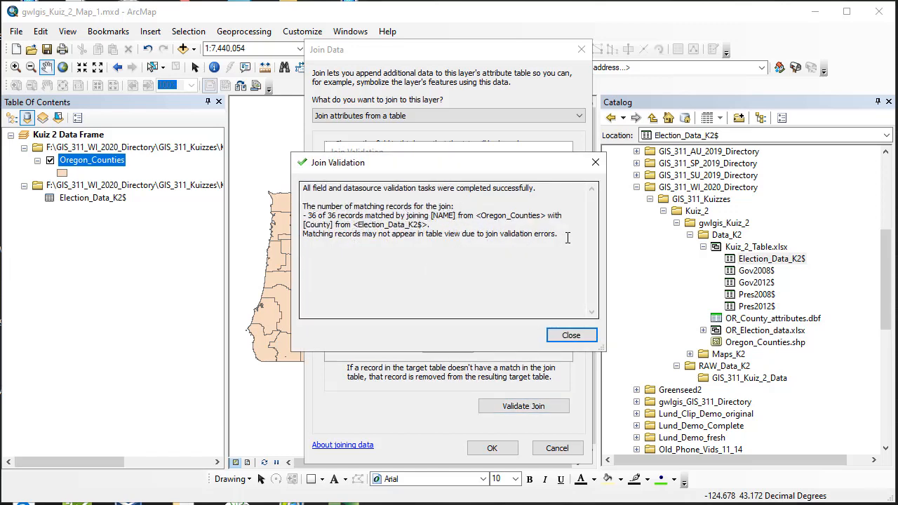
{"action": "left_click_drag", "start_coordinate": [568, 238], "coordinate": [300, 188]}
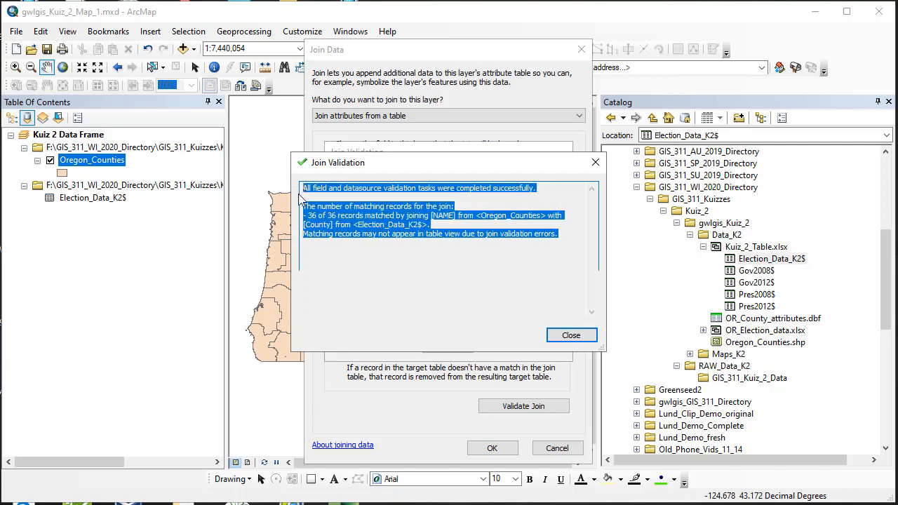
{"action": "left_click", "coordinate": [504, 196]}
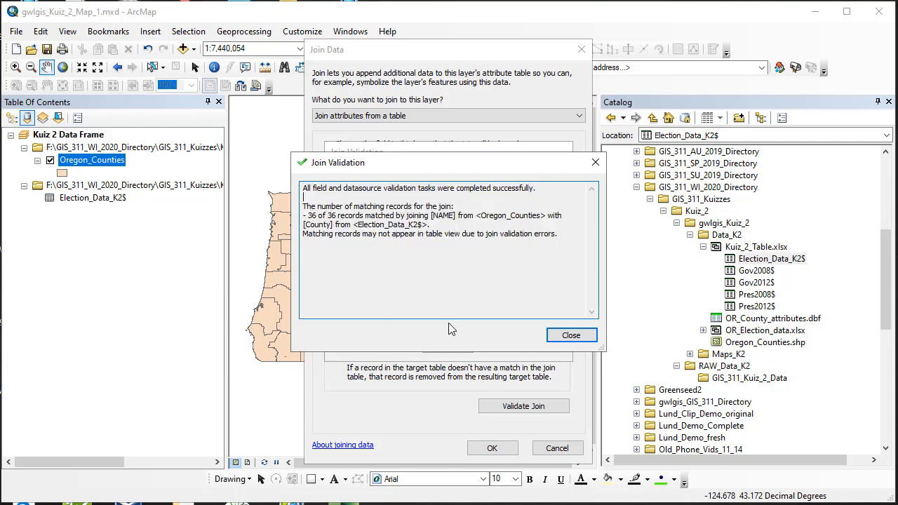
{"action": "left_click", "coordinate": [571, 335]}
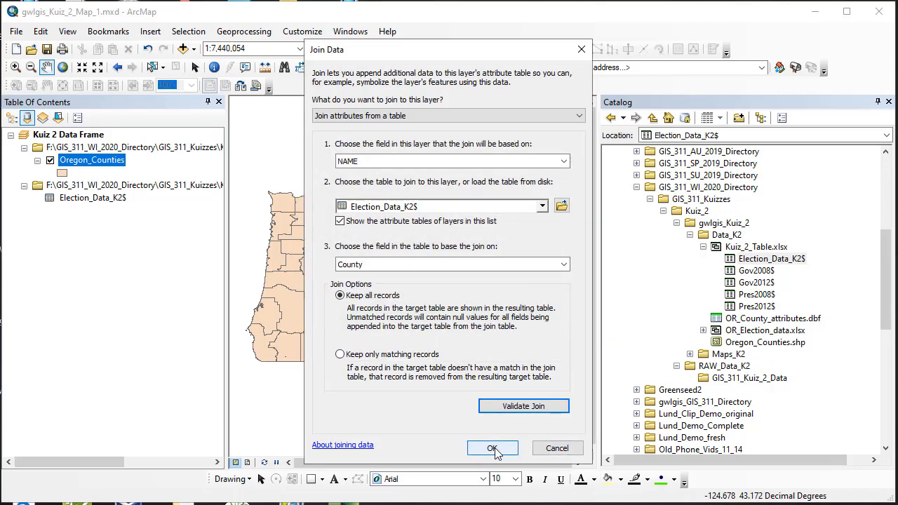
Step: Open the help topic about joining data, skim through Essentials of joining tables, and close the help window
{"action": "left_click", "coordinate": [346, 445]}
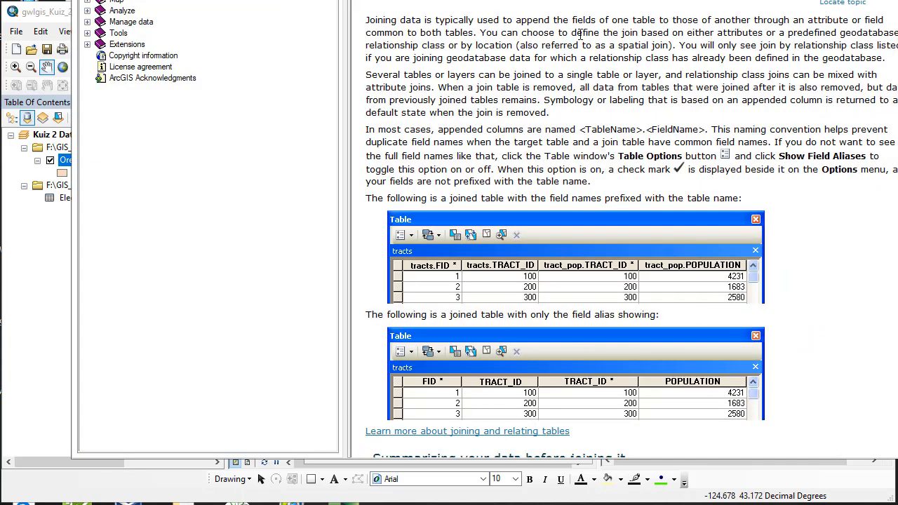
{"action": "left_click_drag", "start_coordinate": [452, 0], "coordinate": [422, 25]}
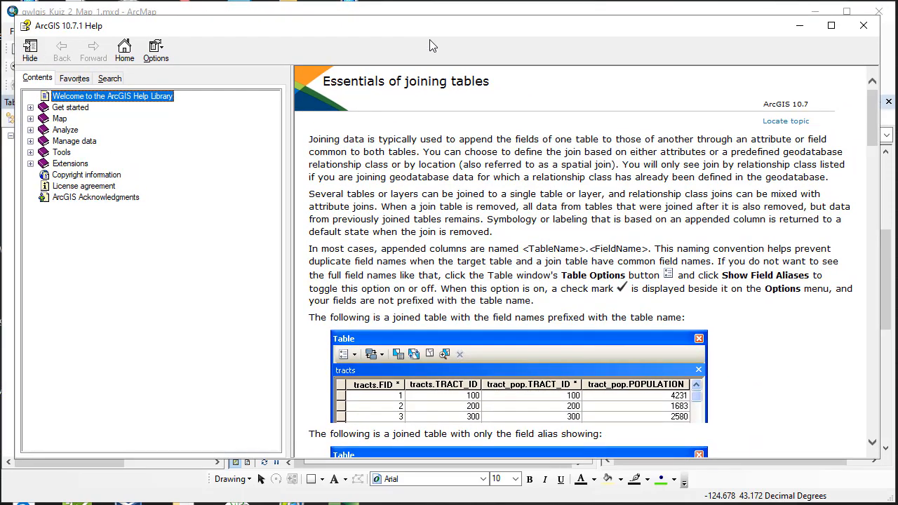
{"action": "scroll", "coordinate": [385, 200], "scroll_direction": "down", "scroll_amount": 5}
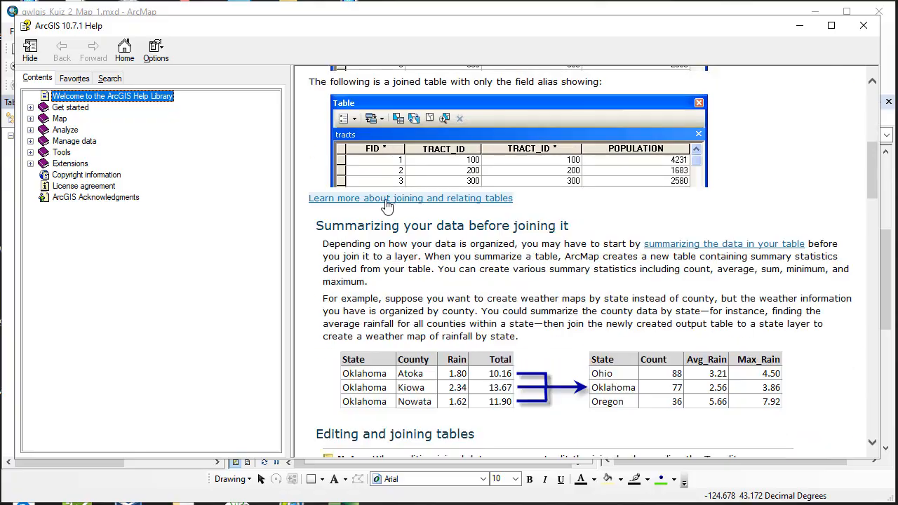
{"action": "scroll", "coordinate": [486, 384], "scroll_direction": "down", "scroll_amount": 15}
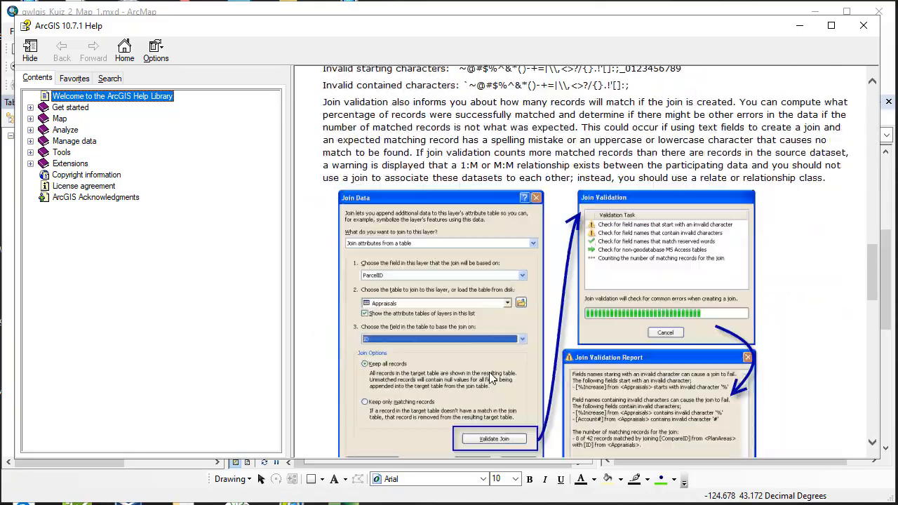
{"action": "scroll", "coordinate": [484, 372], "scroll_direction": "up", "scroll_amount": 20}
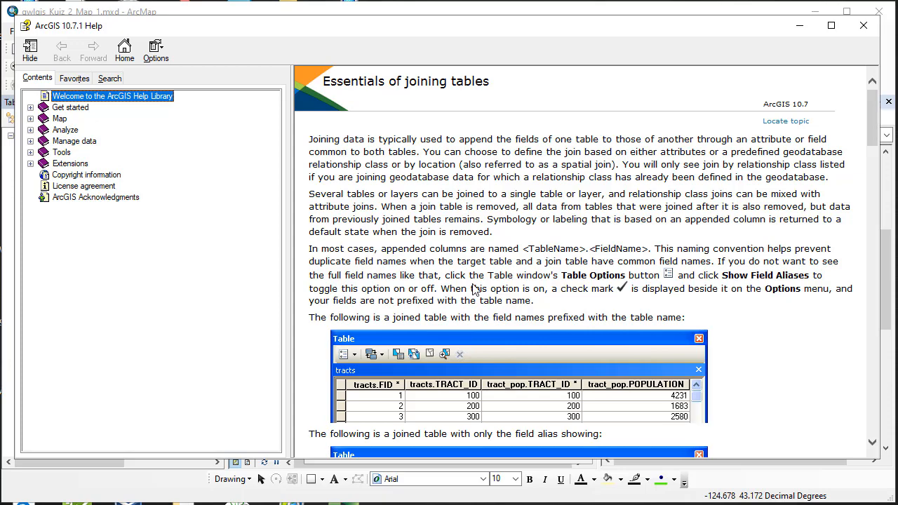
{"action": "left_click", "coordinate": [863, 26]}
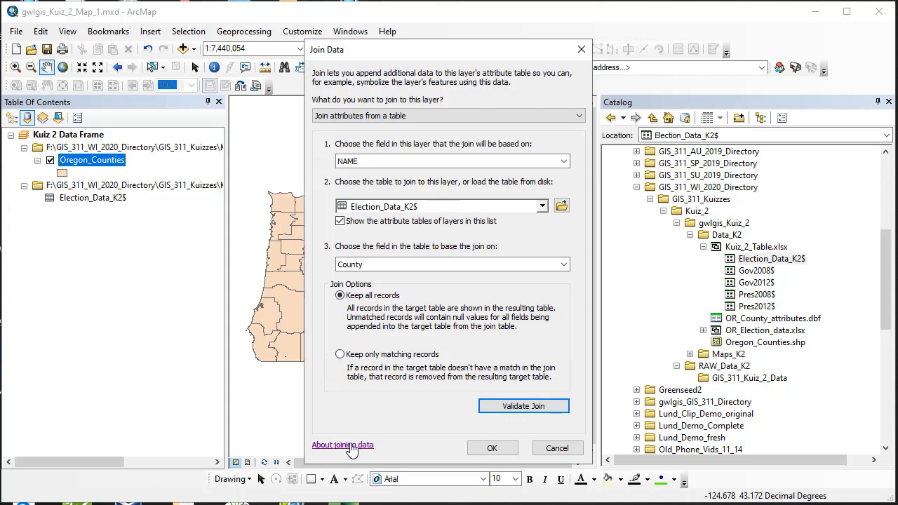
Step: Apply the join keeping all records, and check the joined election columns in the Oregon_Counties attribute table
{"action": "left_click", "coordinate": [491, 449]}
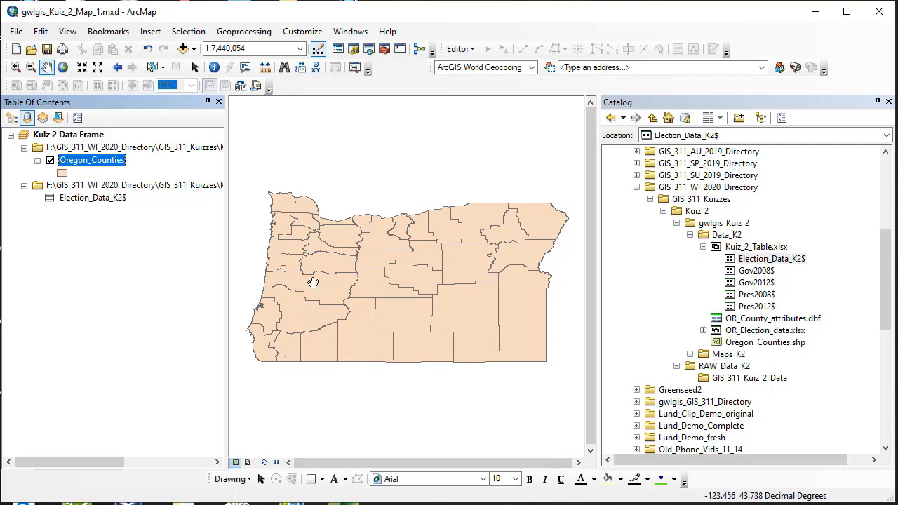
{"action": "right_click", "coordinate": [95, 160]}
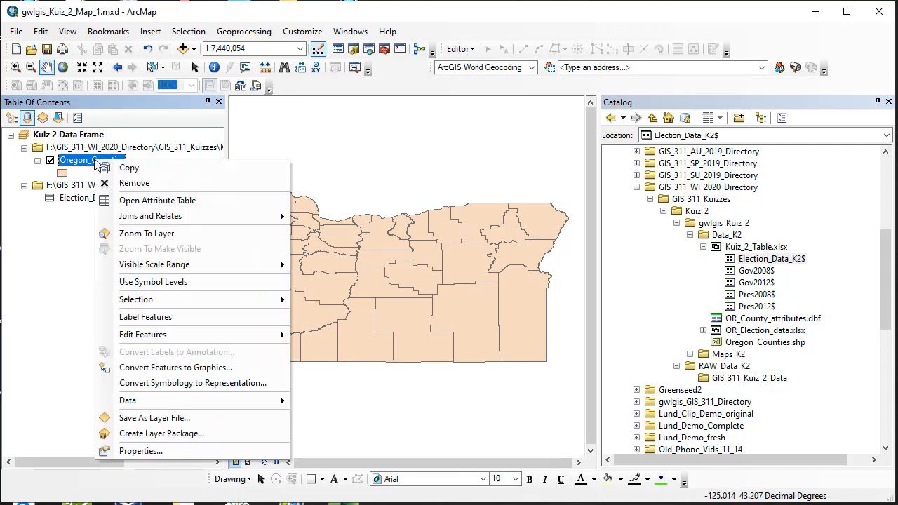
{"action": "left_click", "coordinate": [112, 202]}
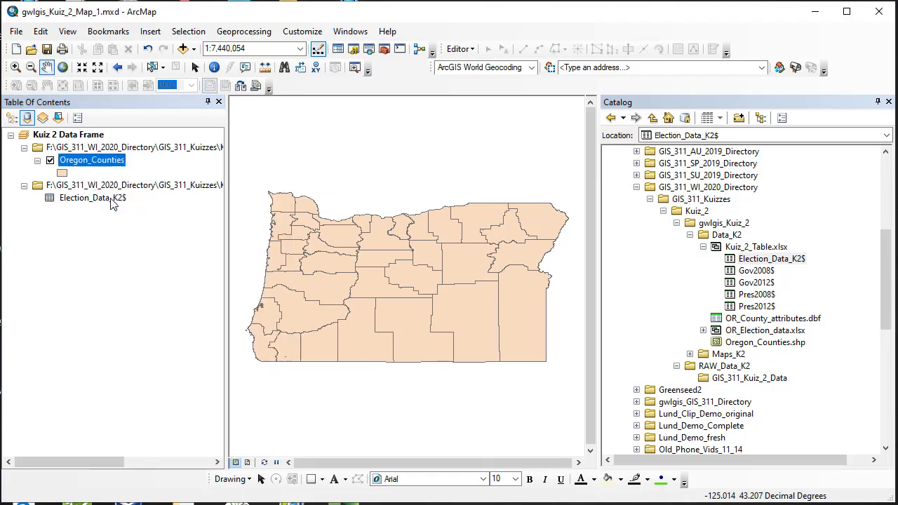
{"action": "left_click_drag", "start_coordinate": [303, 431], "coordinate": [827, 433]}
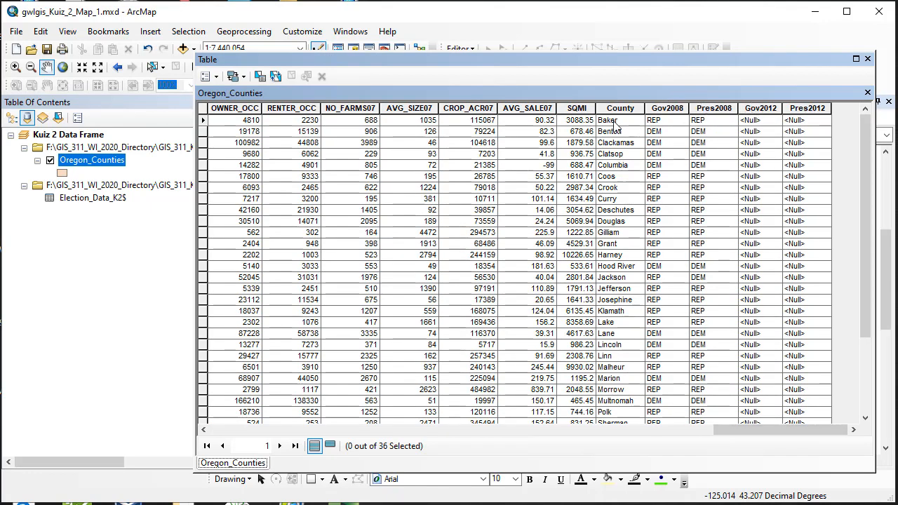
{"action": "left_click_drag", "start_coordinate": [760, 108], "coordinate": [804, 111]}
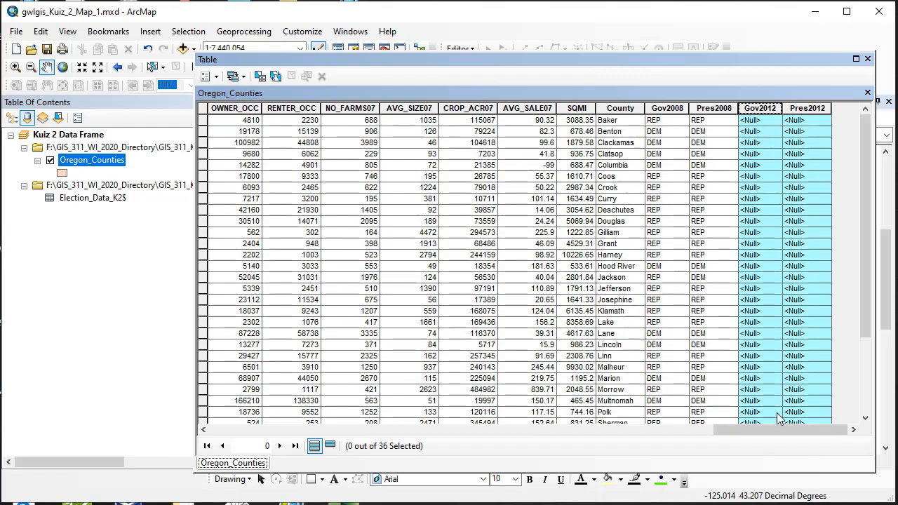
{"action": "left_click_drag", "start_coordinate": [796, 430], "coordinate": [832, 413]}
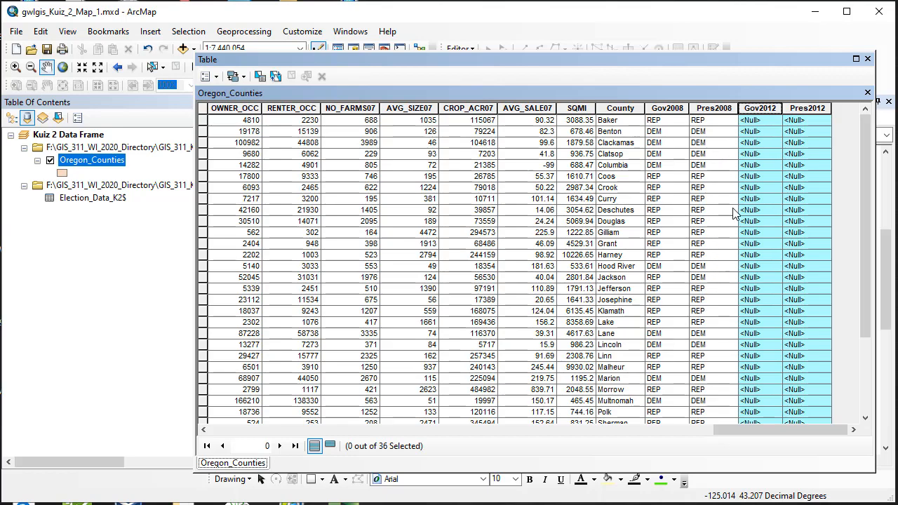
{"action": "left_click", "coordinate": [867, 60]}
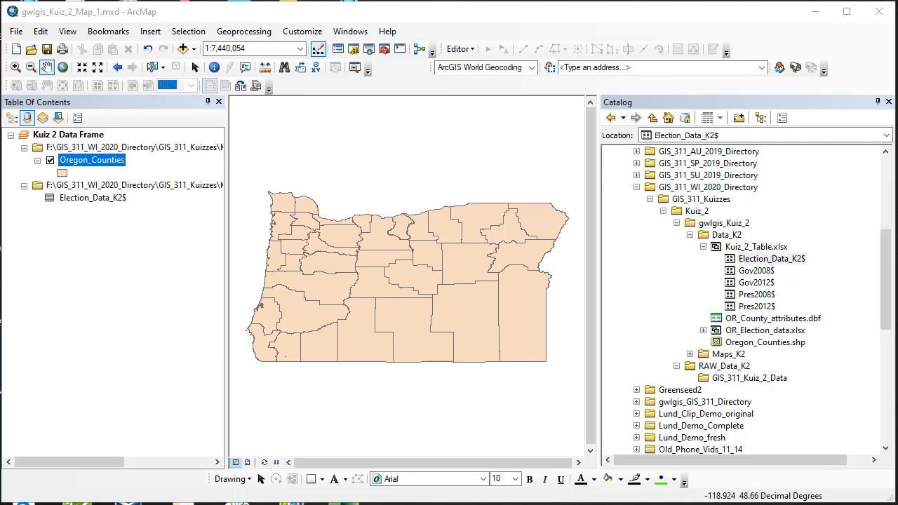
Step: Set up an export of all features in the joined Oregon_Counties layer to a shapefile named OR_Gov2008
{"action": "right_click", "coordinate": [104, 162]}
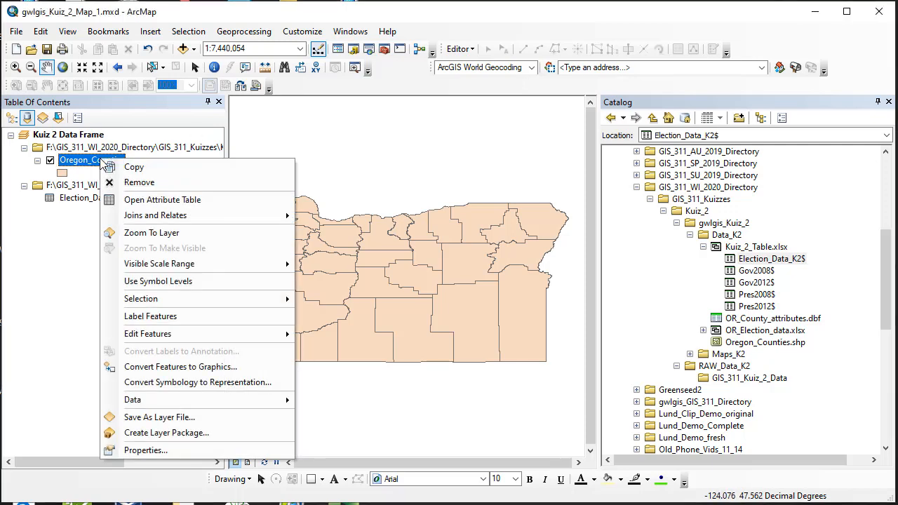
{"action": "mouse_move", "coordinate": [277, 400]}
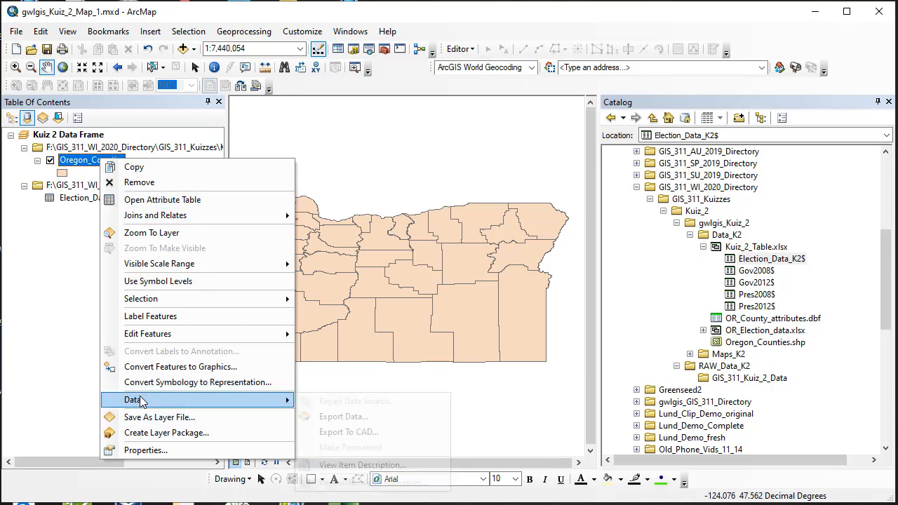
{"action": "left_click", "coordinate": [327, 417]}
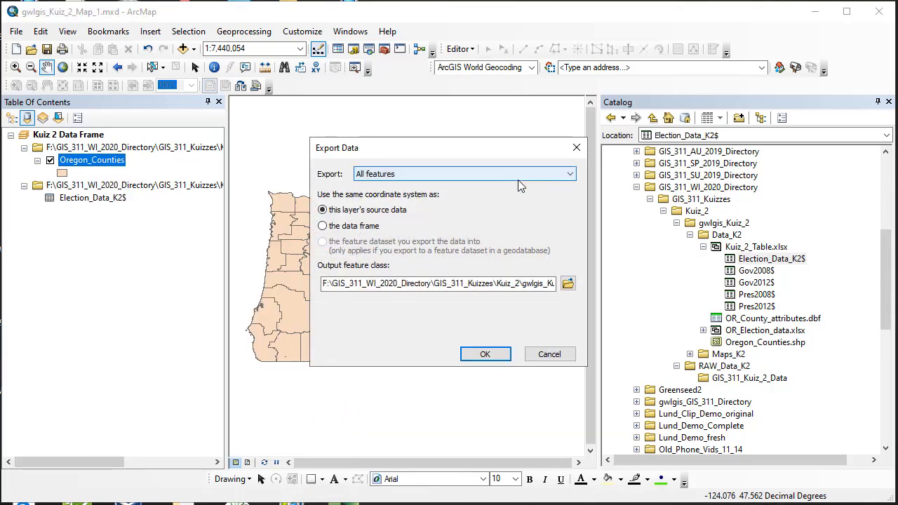
{"action": "left_click", "coordinate": [567, 283]}
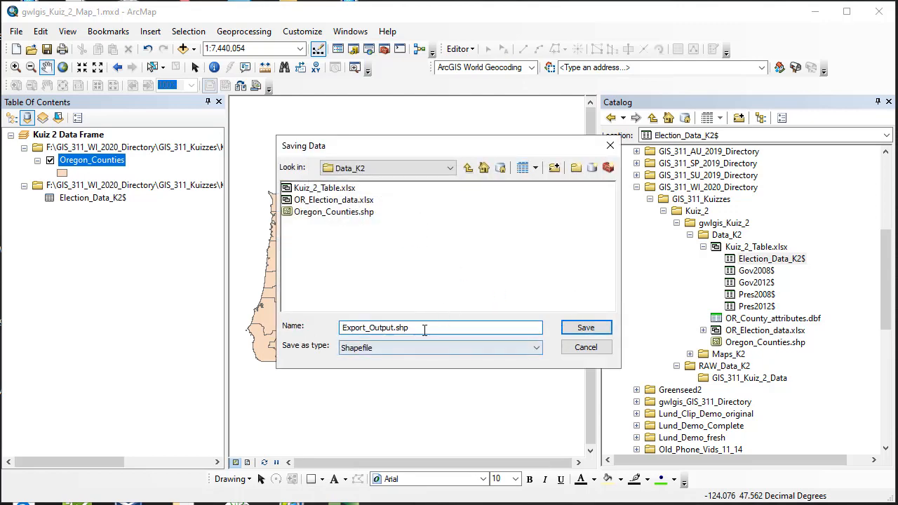
{"action": "left_click_drag", "start_coordinate": [420, 328], "coordinate": [283, 328]}
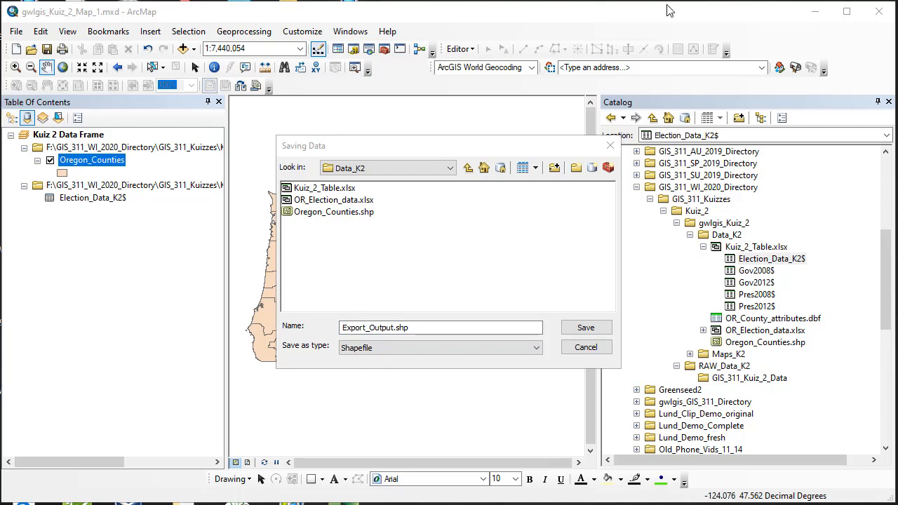
{"action": "left_click_drag", "start_coordinate": [427, 332], "coordinate": [305, 330]}
{"action": "type", "text": "OR_Gov2008"}
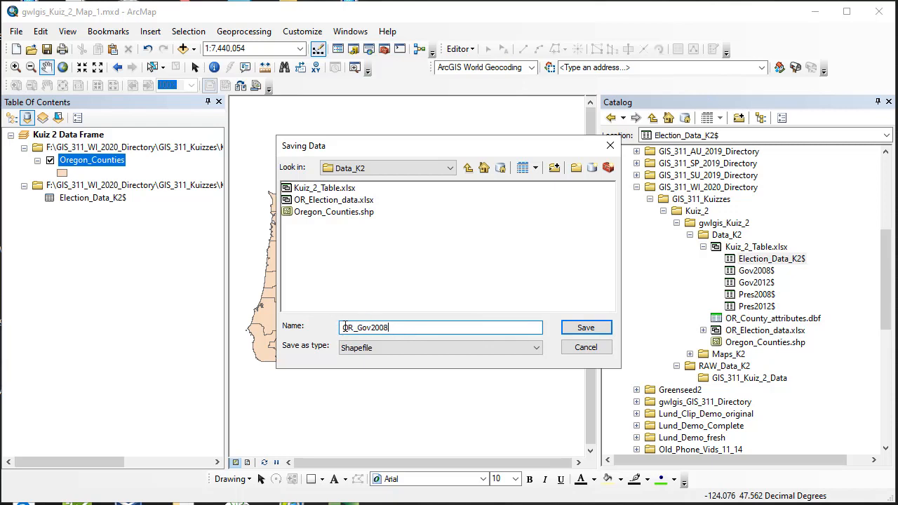
{"action": "left_click", "coordinate": [588, 330]}
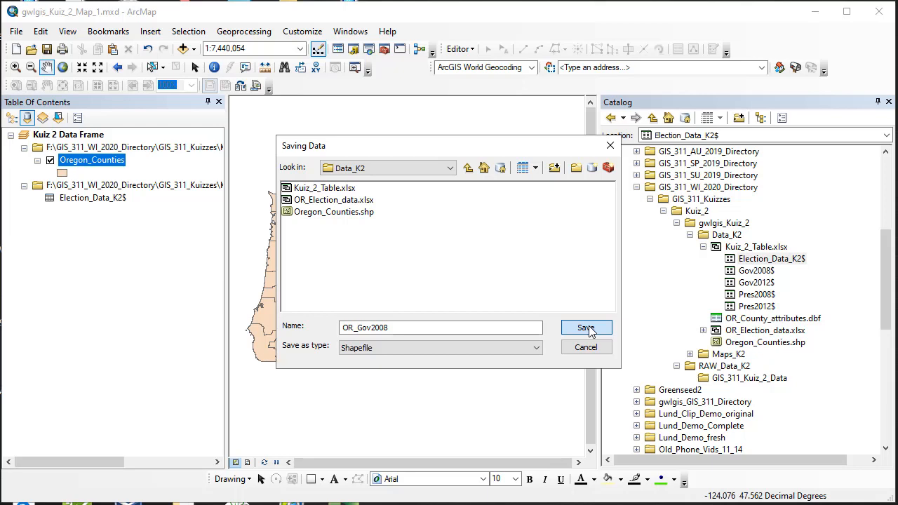
Step: Save the OR_Gov2008 shapefile in the Data_K2 folder, run the export, and add the result to the map
{"action": "left_click", "coordinate": [449, 168]}
{"action": "scroll", "coordinate": [435, 204], "scroll_direction": "up", "scroll_amount": 3}
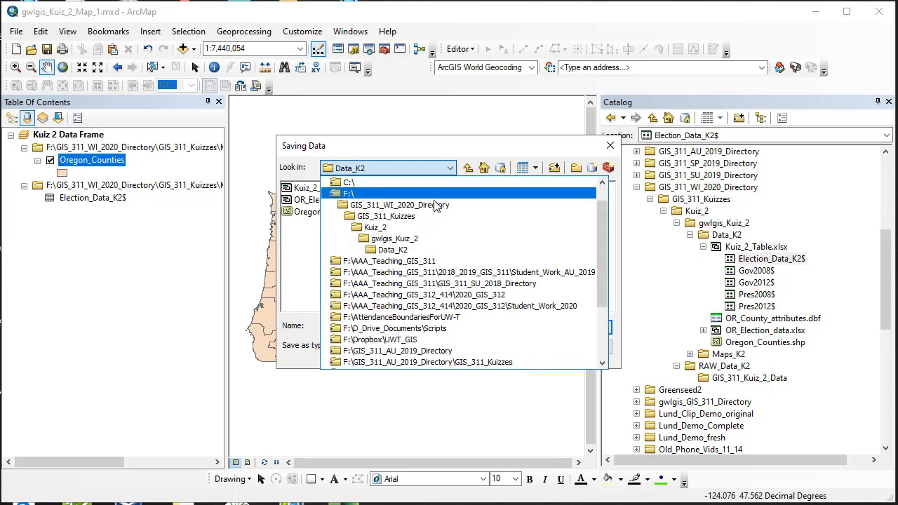
{"action": "left_click", "coordinate": [412, 251]}
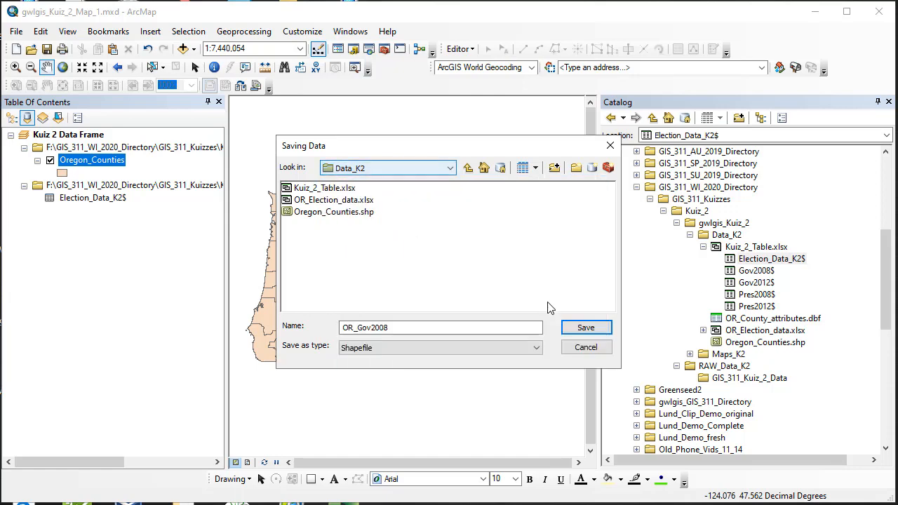
{"action": "left_click", "coordinate": [585, 327]}
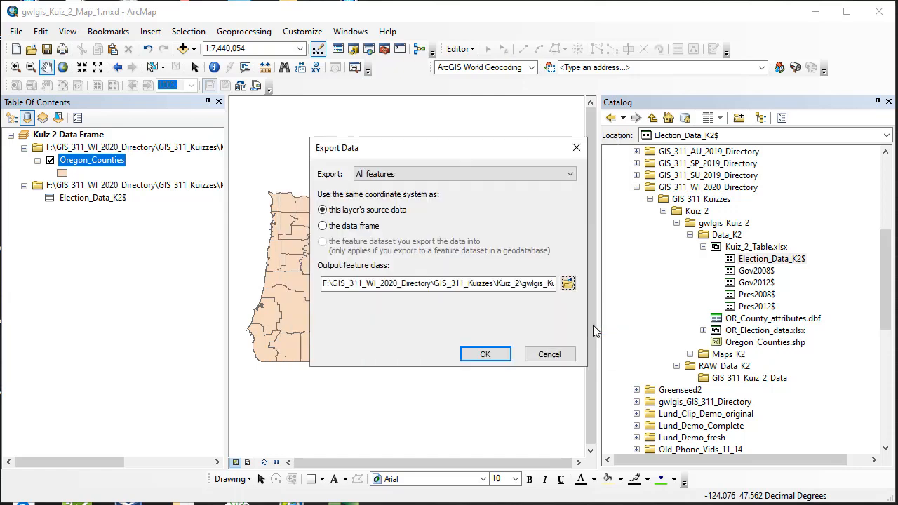
{"action": "left_click", "coordinate": [494, 358]}
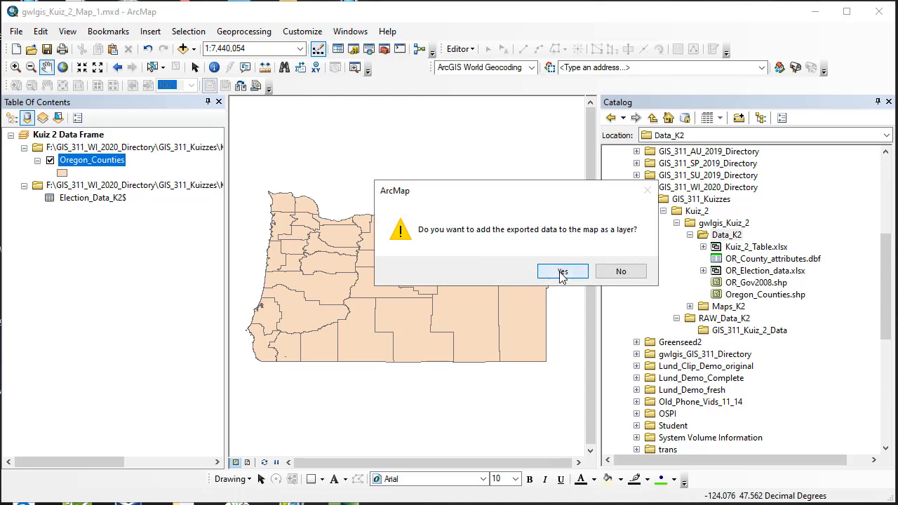
{"action": "left_click", "coordinate": [562, 273]}
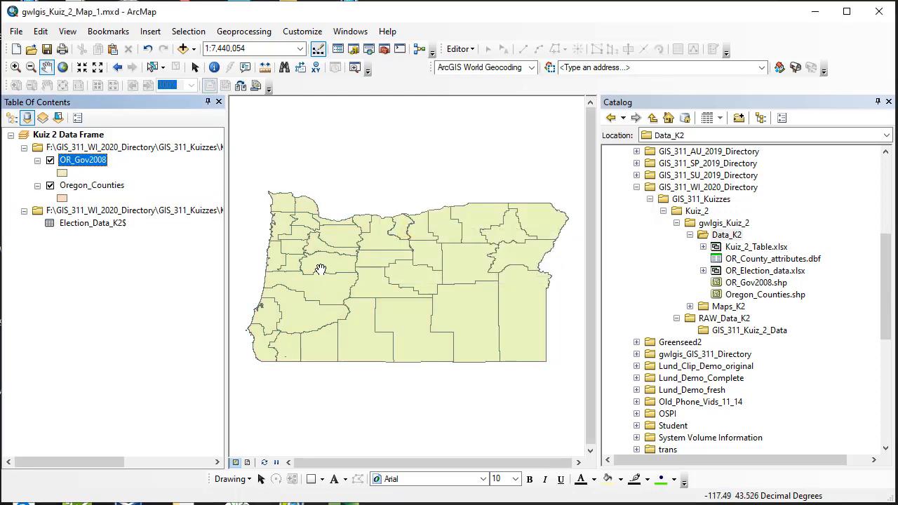
Step: Export all Oregon_Counties features to a shapefile named OR_Pres2008 in Data_K2 and add it to the map as a layer
{"action": "right_click", "coordinate": [99, 187]}
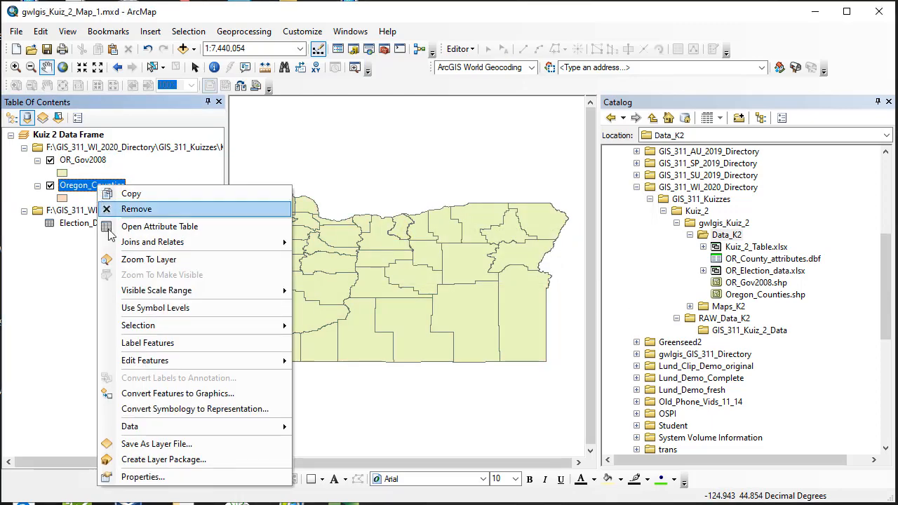
{"action": "mouse_move", "coordinate": [193, 426]}
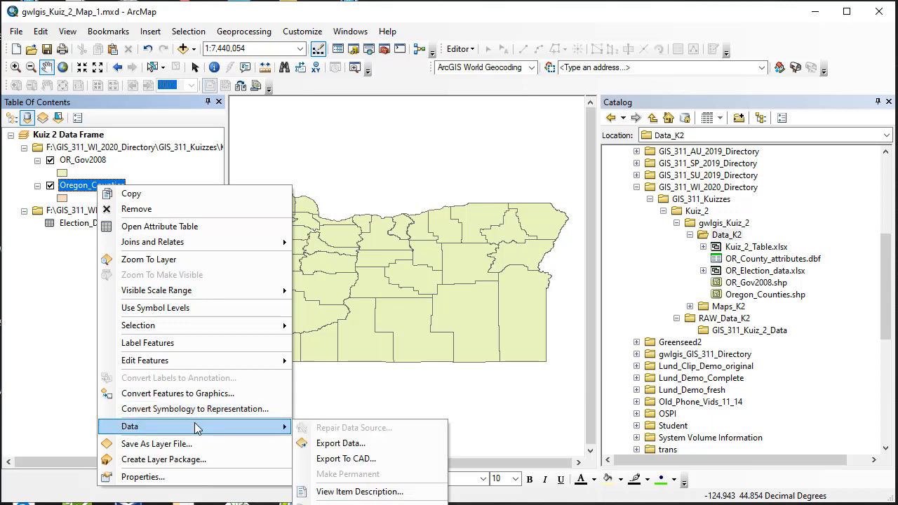
{"action": "left_click", "coordinate": [341, 445]}
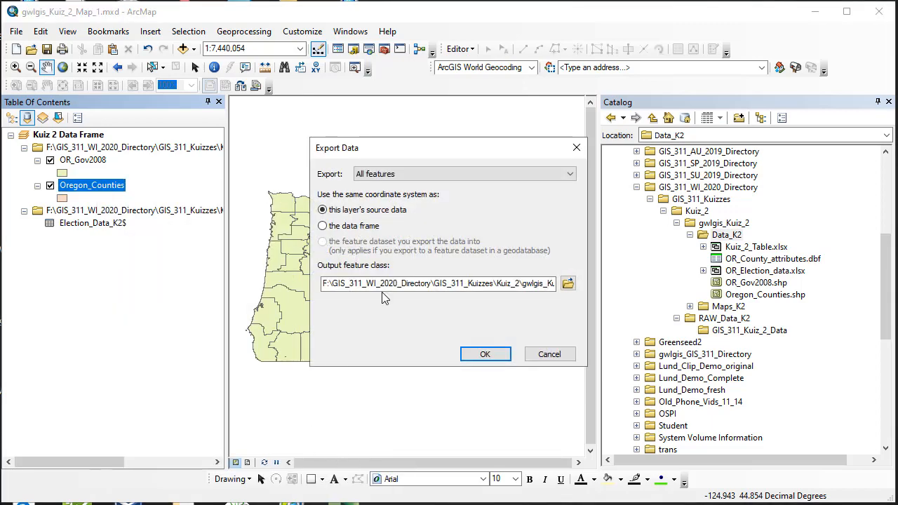
{"action": "left_click", "coordinate": [568, 283]}
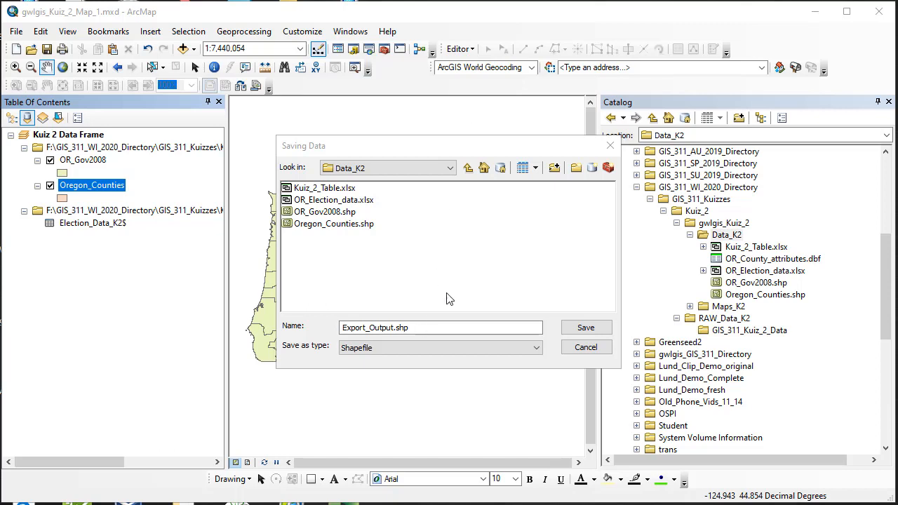
{"action": "left_click", "coordinate": [430, 327]}
{"action": "left_click_drag", "start_coordinate": [427, 327], "coordinate": [308, 330]}
{"action": "type", "text": "OR_Pres2008'"}
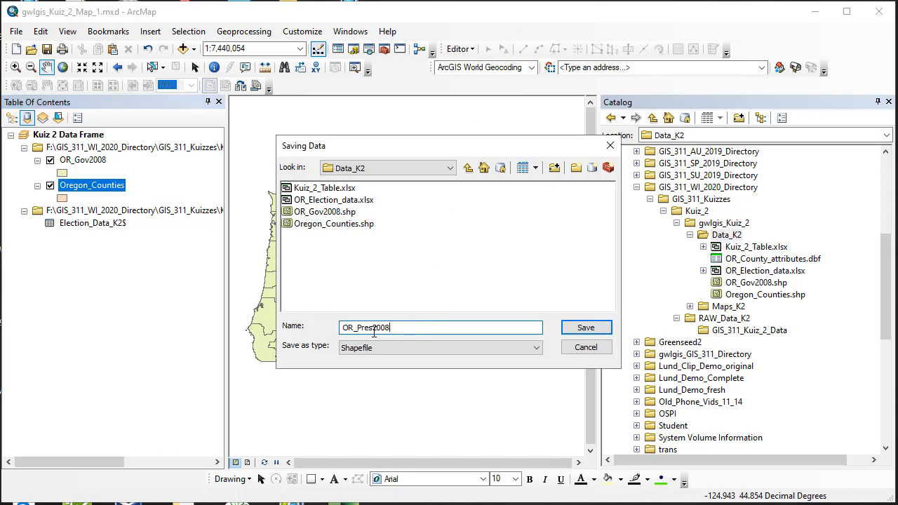
{"action": "left_click", "coordinate": [585, 330]}
{"action": "left_click", "coordinate": [488, 358]}
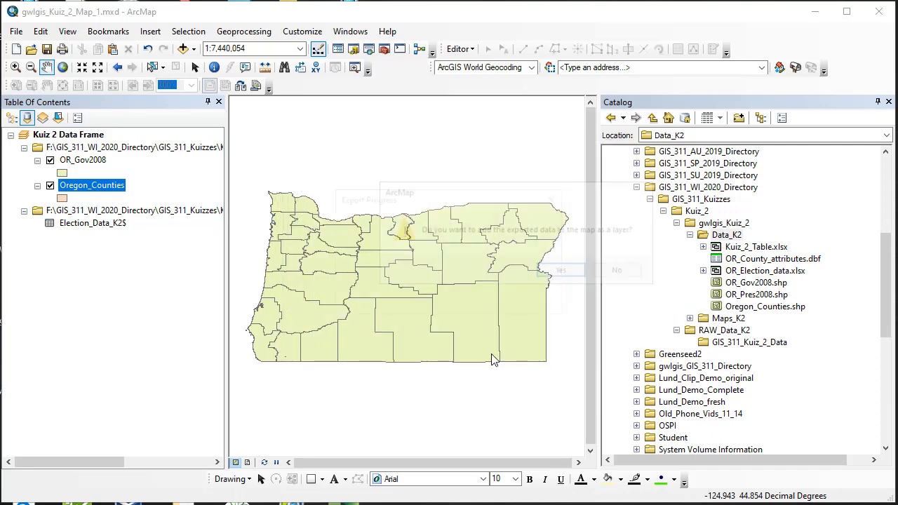
{"action": "left_click", "coordinate": [569, 272]}
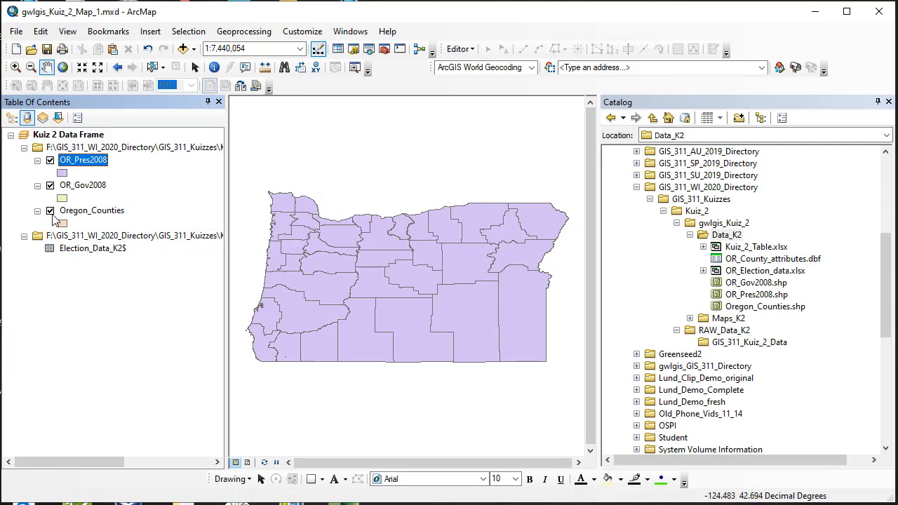
Step: Switch OR_Pres2008, OR_Gov2008 and Oregon_Counties off and on to compare how the stacked layers display on the map
{"action": "left_click", "coordinate": [49, 161]}
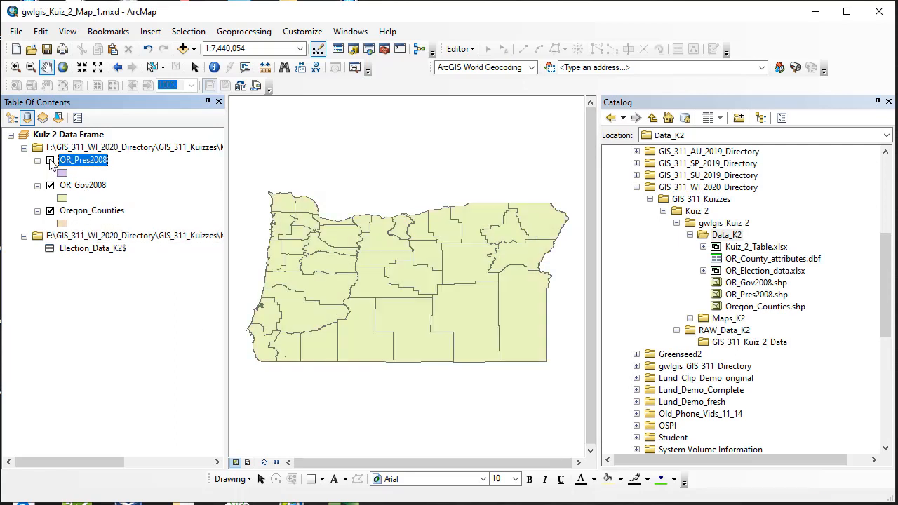
{"action": "left_click", "coordinate": [50, 185]}
{"action": "left_click", "coordinate": [50, 211]}
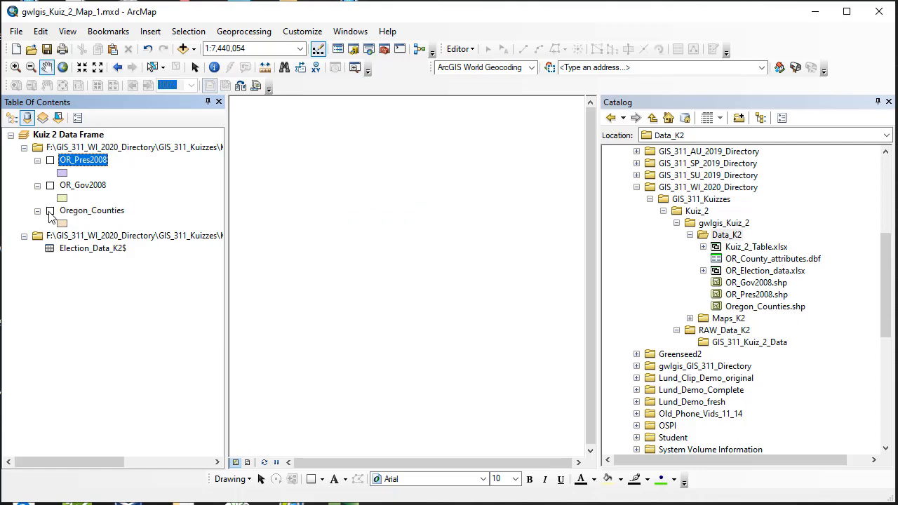
{"action": "left_click", "coordinate": [49, 210]}
{"action": "left_click", "coordinate": [50, 185]}
{"action": "left_click", "coordinate": [50, 160]}
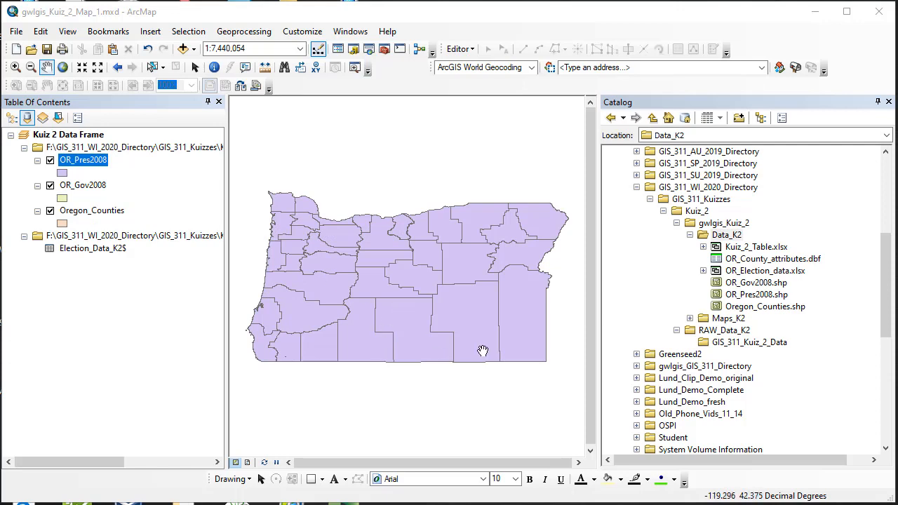
{"action": "left_click", "coordinate": [50, 161]}
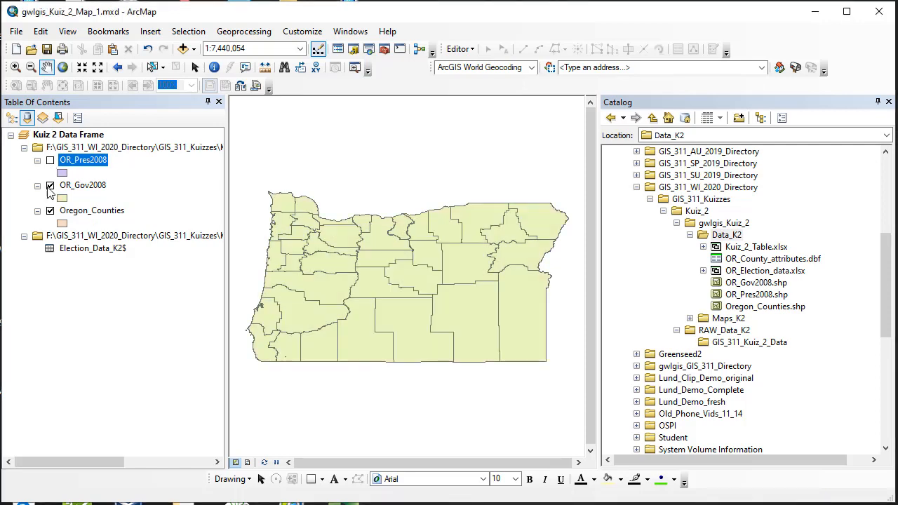
{"action": "left_click", "coordinate": [50, 186]}
{"action": "left_click", "coordinate": [51, 211]}
{"action": "left_click", "coordinate": [50, 211]}
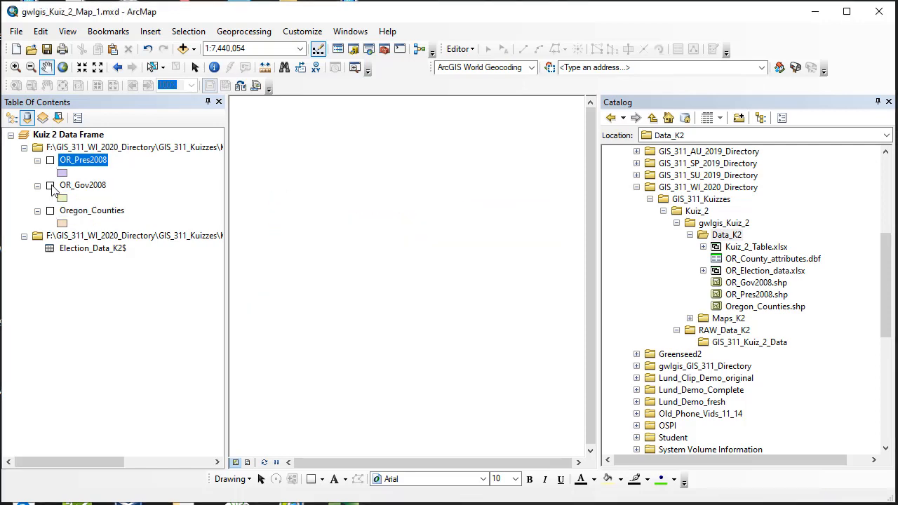
{"action": "left_click", "coordinate": [50, 186]}
{"action": "left_click", "coordinate": [50, 161]}
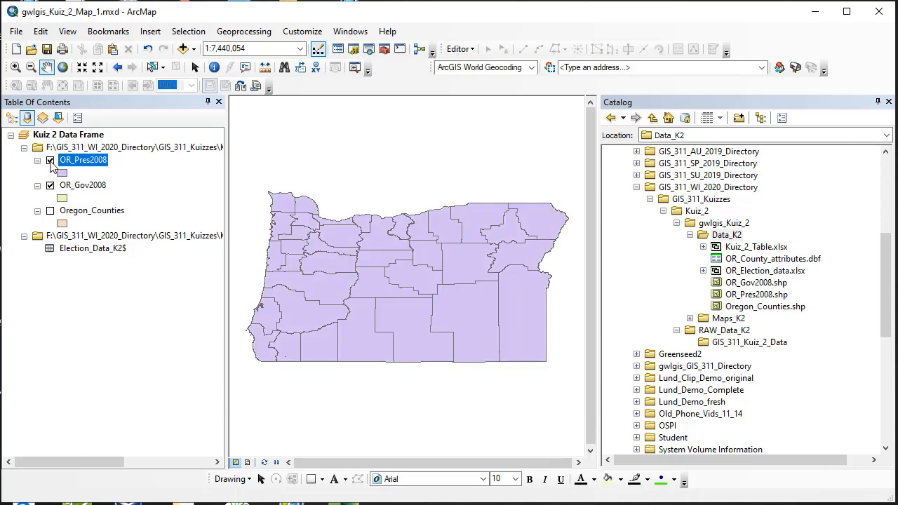
{"action": "left_click", "coordinate": [49, 211]}
Step: List the layers by drawing order and arrange them as Oregon_Counties, OR_Gov2008, then OR_Pres2008 from top to bottom
{"action": "left_click", "coordinate": [11, 119]}
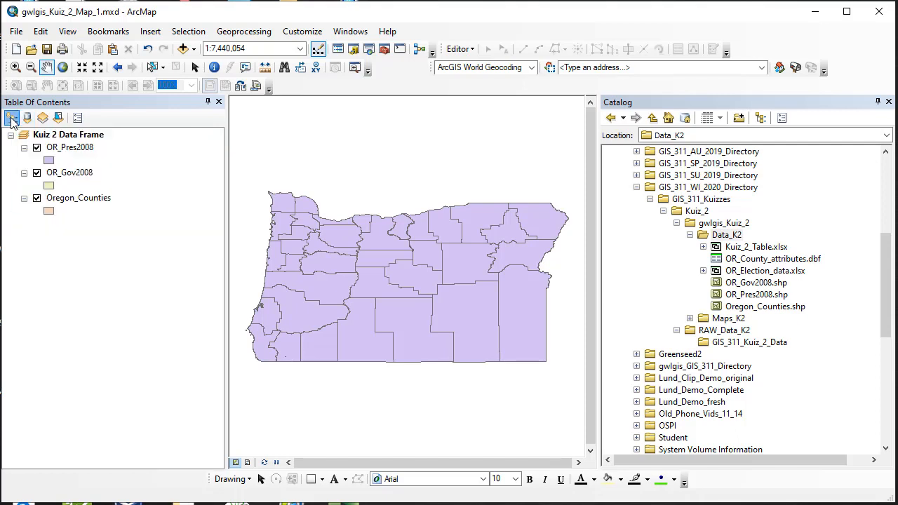
{"action": "mouse_move", "coordinate": [63, 149]}
{"action": "left_mouse_down"}
{"action": "mouse_move", "coordinate": [66, 205]}
{"action": "mouse_move", "coordinate": [62, 146]}
{"action": "left_mouse_up"}
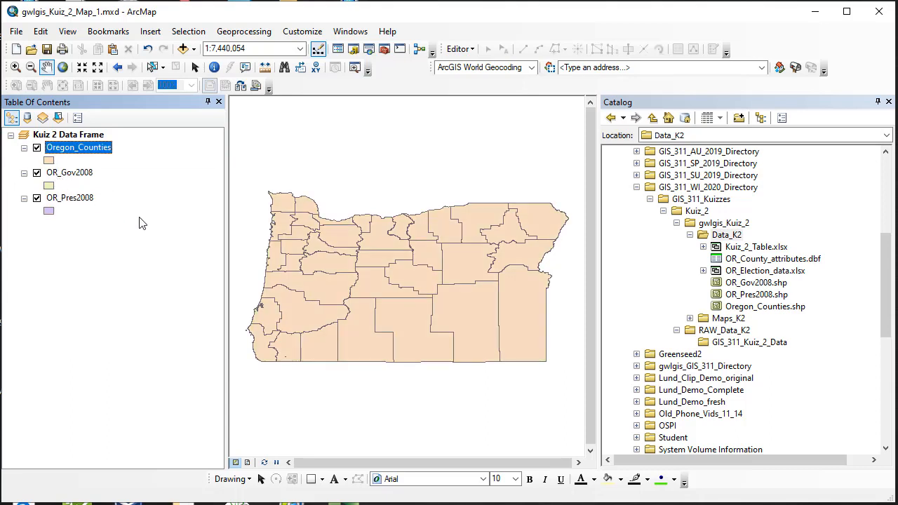
Step: Switch off the display of the Oregon_Counties layer so the layers beneath it show on the map
{"action": "right_click", "coordinate": [78, 153]}
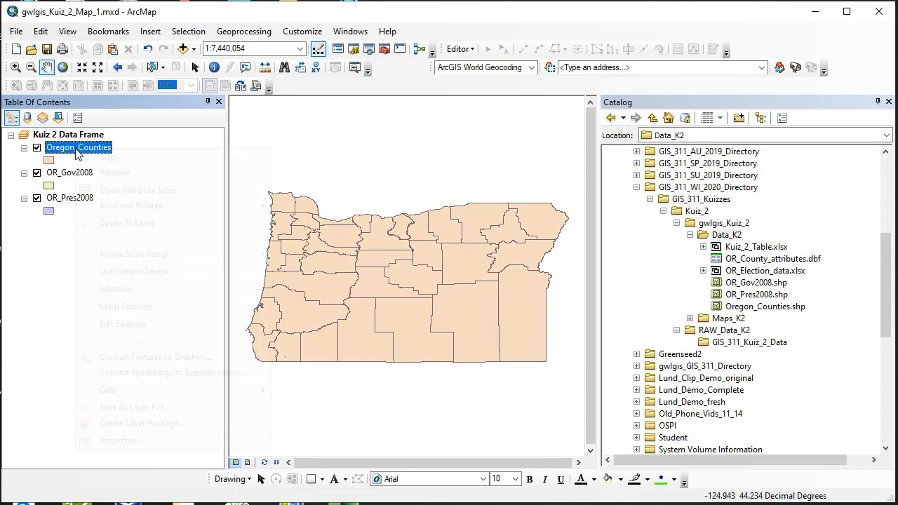
{"action": "left_click", "coordinate": [52, 256]}
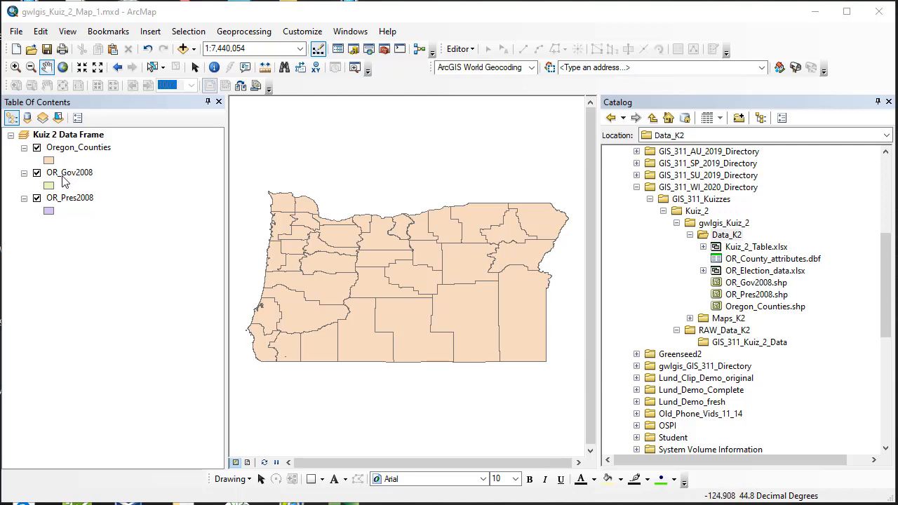
{"action": "left_click", "coordinate": [37, 148]}
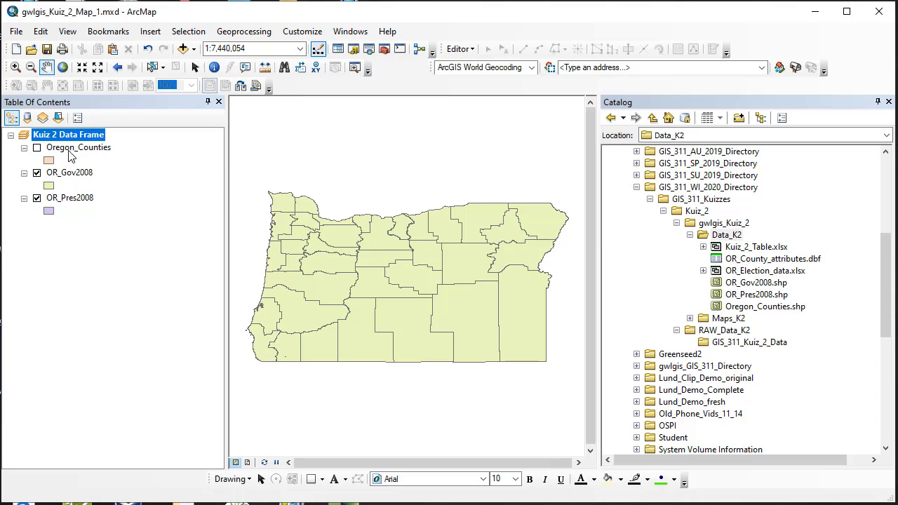
Step: Save the map document under the new name gwlgis_Kuiz_2_Map_2.mxd in the Maps_K2 folder
{"action": "left_click", "coordinate": [18, 30]}
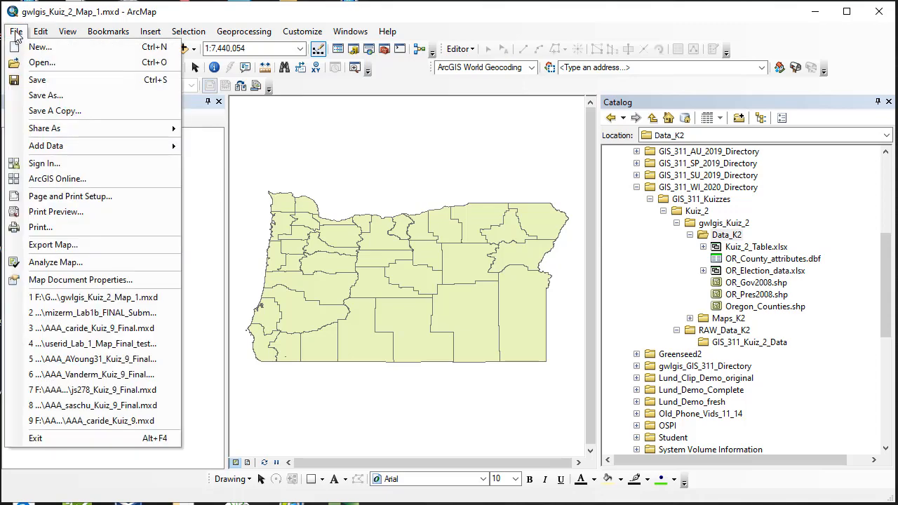
{"action": "left_click", "coordinate": [58, 94]}
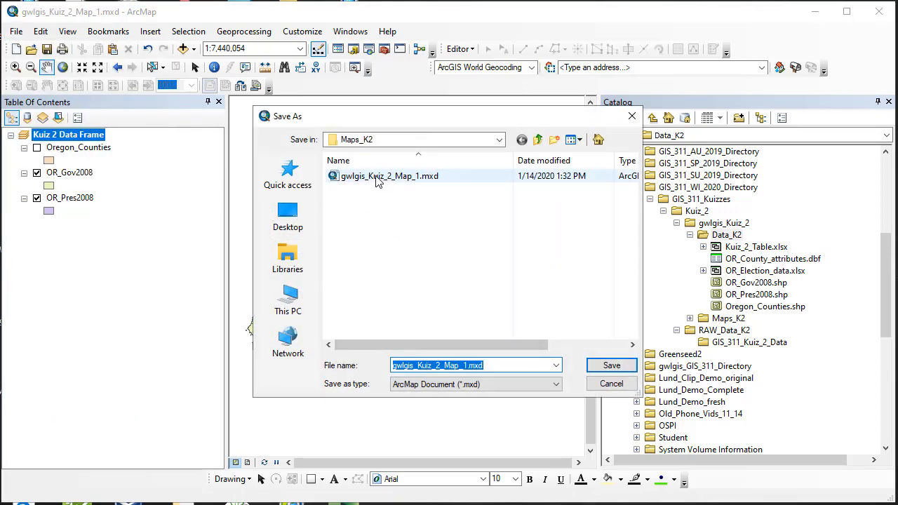
{"action": "left_click", "coordinate": [467, 365]}
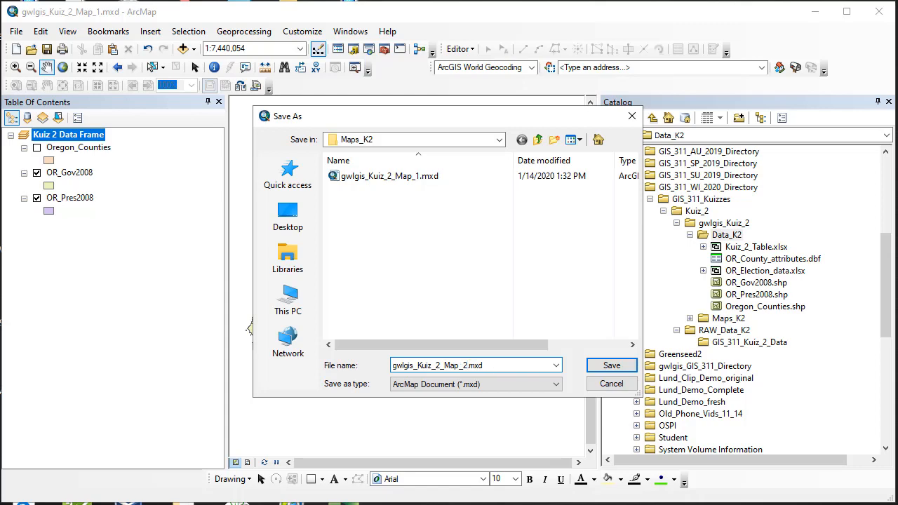
{"action": "left_click", "coordinate": [609, 367]}
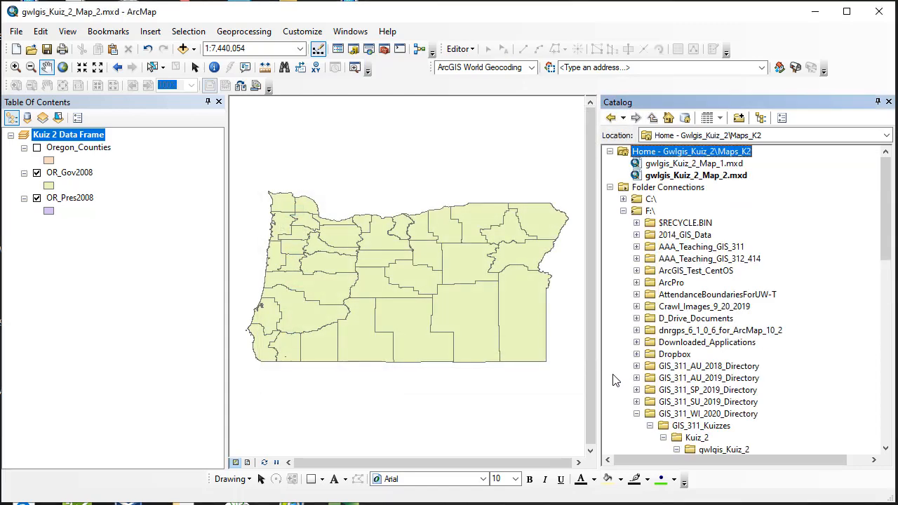
Step: Symbolize the OR_Gov2008 layer by unique values of the Gov2008 field and add all of its values
{"action": "right_click", "coordinate": [70, 175]}
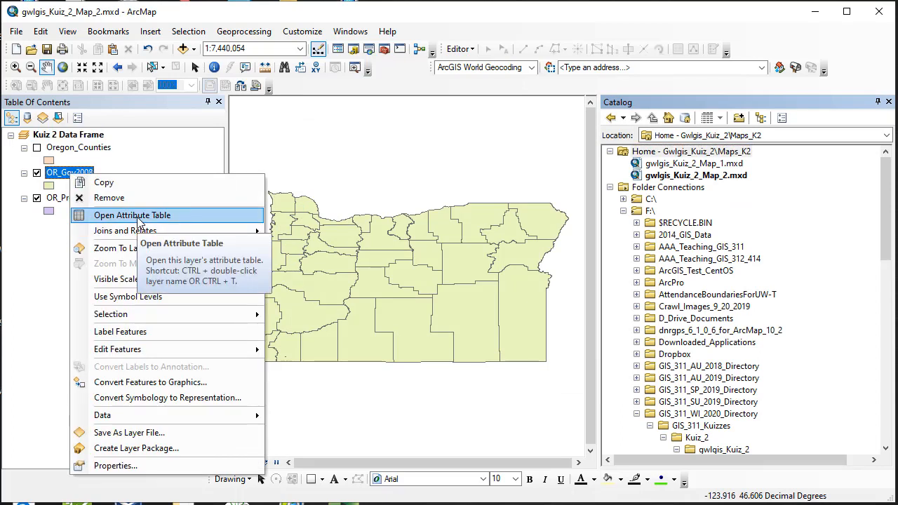
{"action": "left_click", "coordinate": [112, 466]}
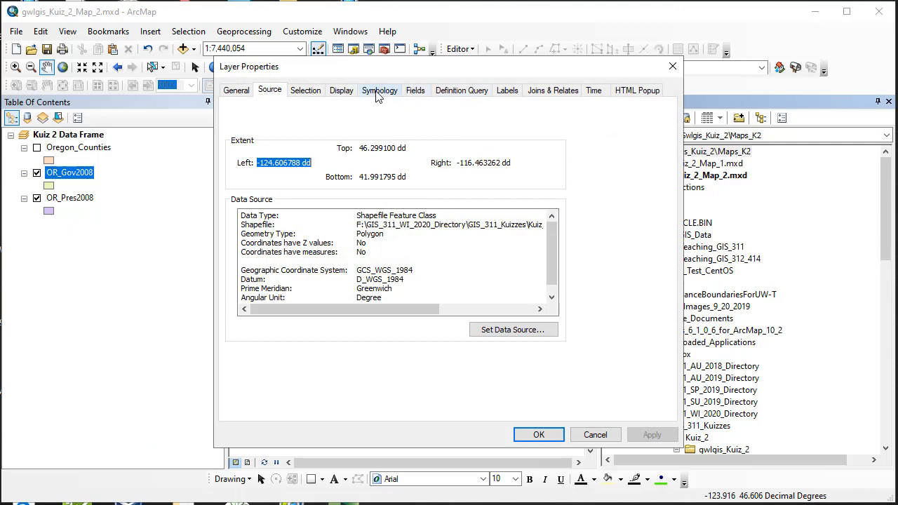
{"action": "left_click", "coordinate": [379, 91]}
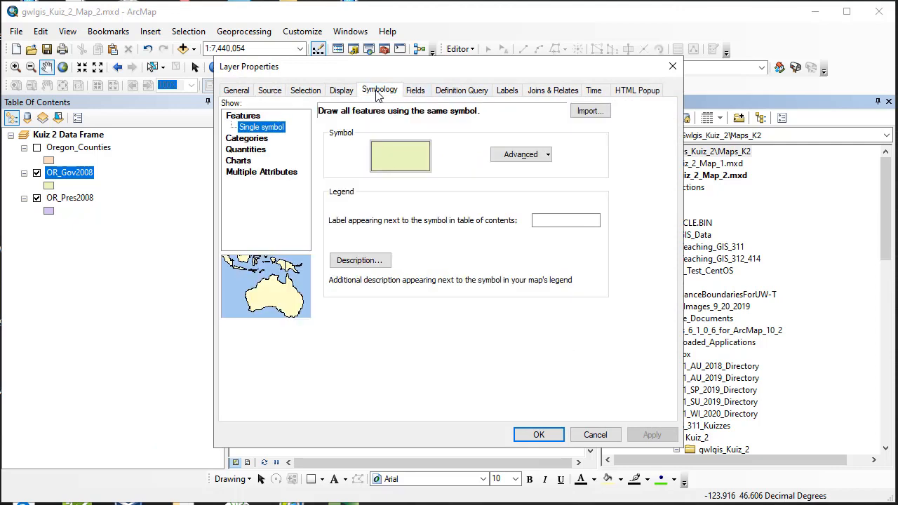
{"action": "left_click", "coordinate": [255, 140]}
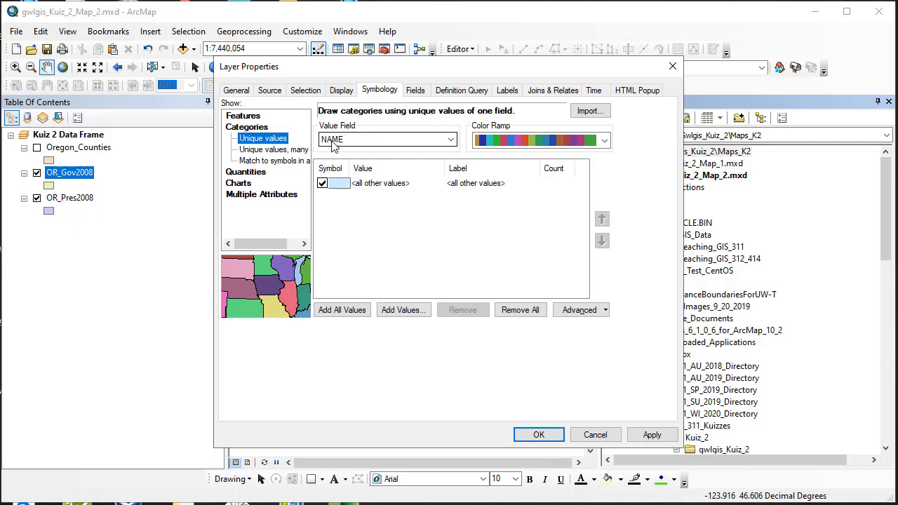
{"action": "left_click", "coordinate": [450, 140]}
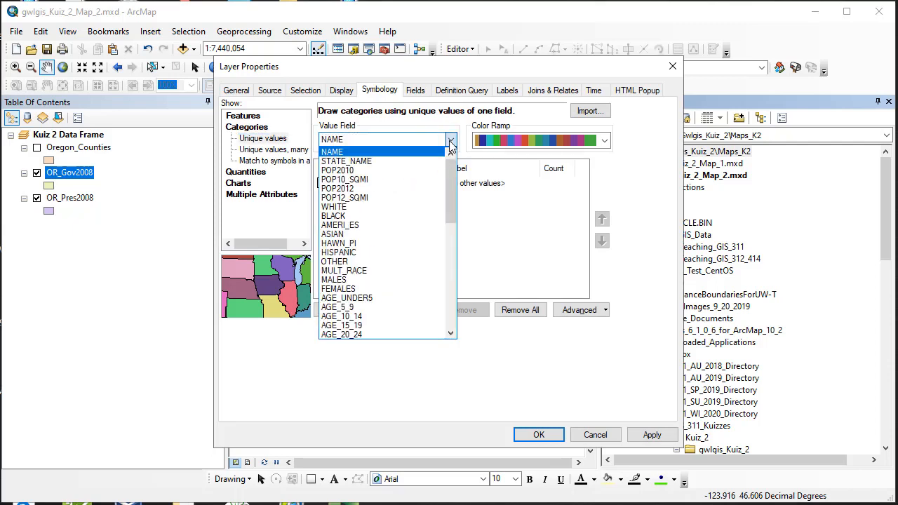
{"action": "left_click_drag", "start_coordinate": [450, 191], "coordinate": [451, 301]}
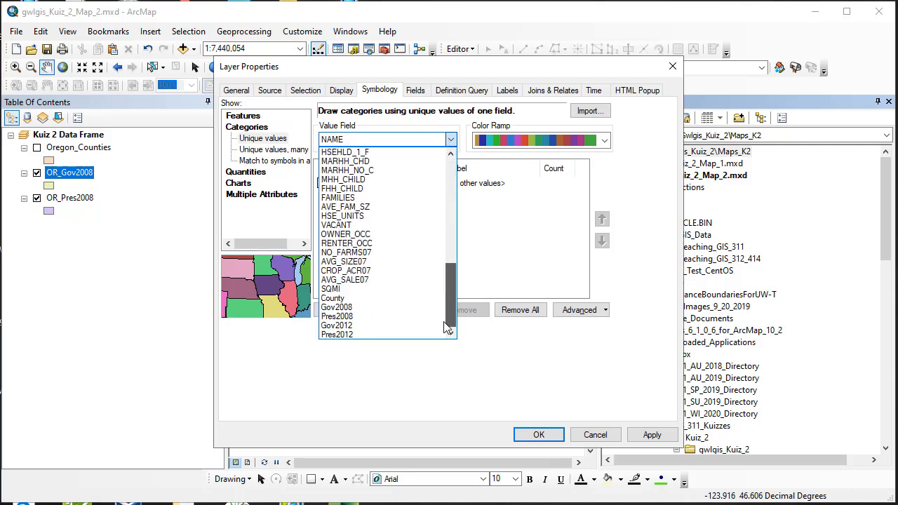
{"action": "left_click", "coordinate": [353, 307]}
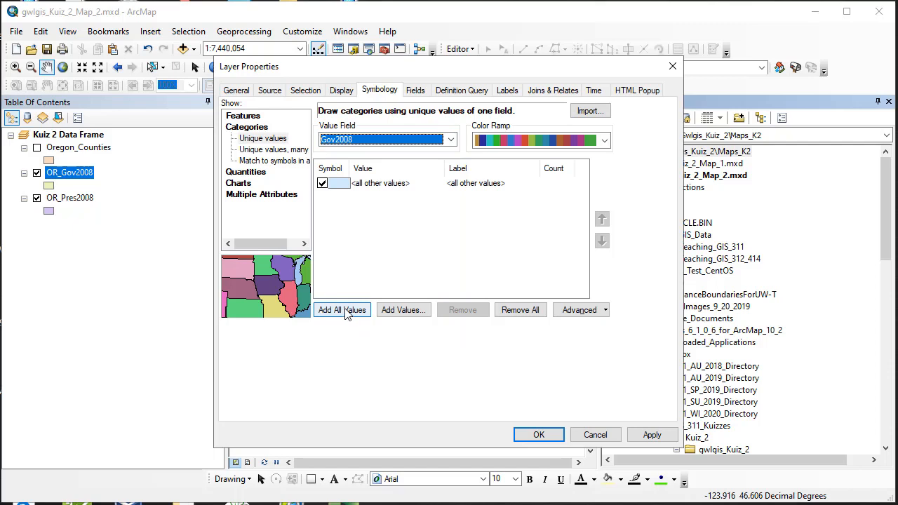
{"action": "left_click", "coordinate": [344, 313]}
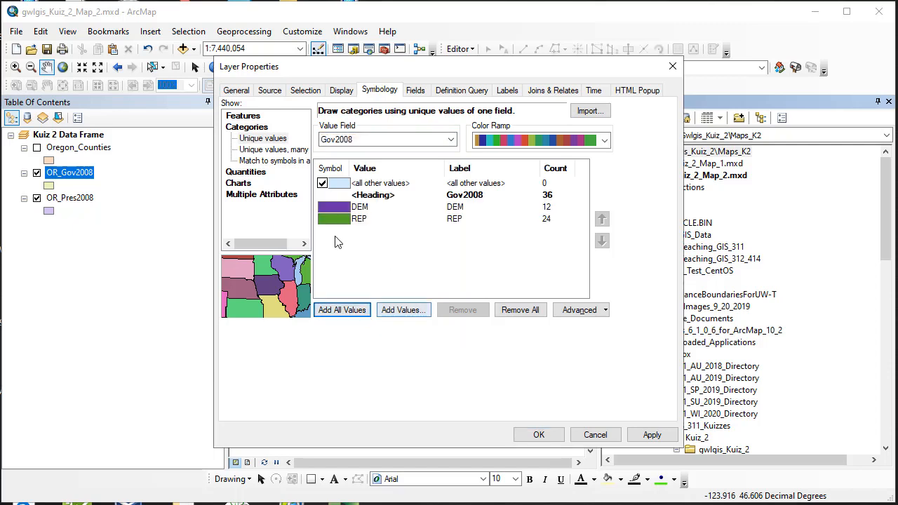
Step: Set the fill colour of the Gov2008 classes to blue for DEM and red for REP
{"action": "left_click", "coordinate": [337, 212]}
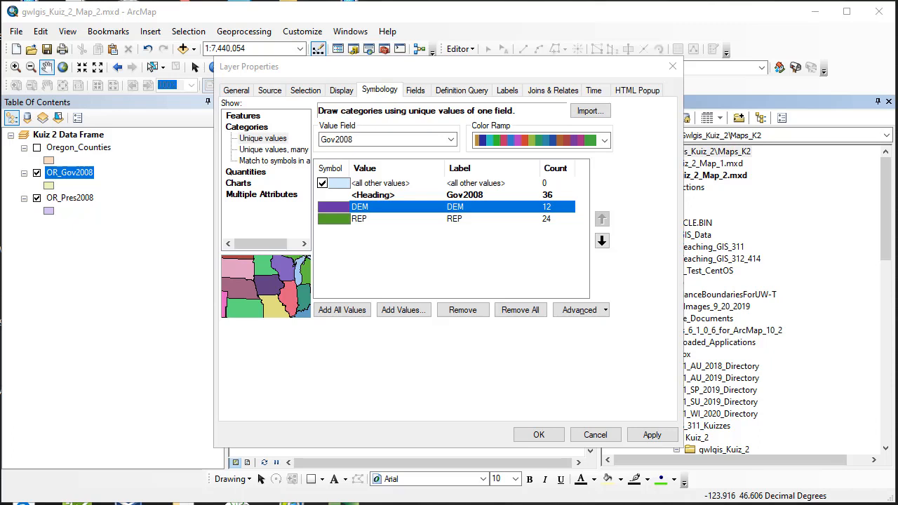
{"action": "left_click", "coordinate": [338, 223]}
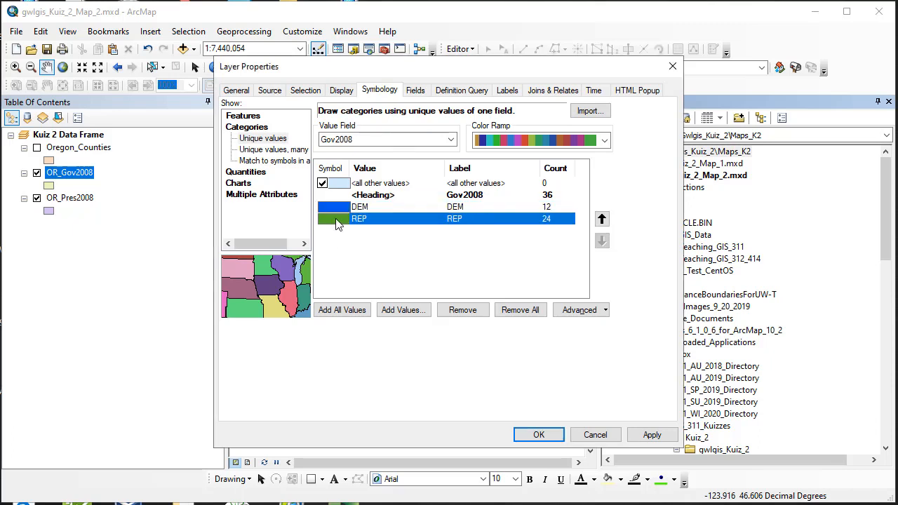
{"action": "double_click", "coordinate": [338, 223]}
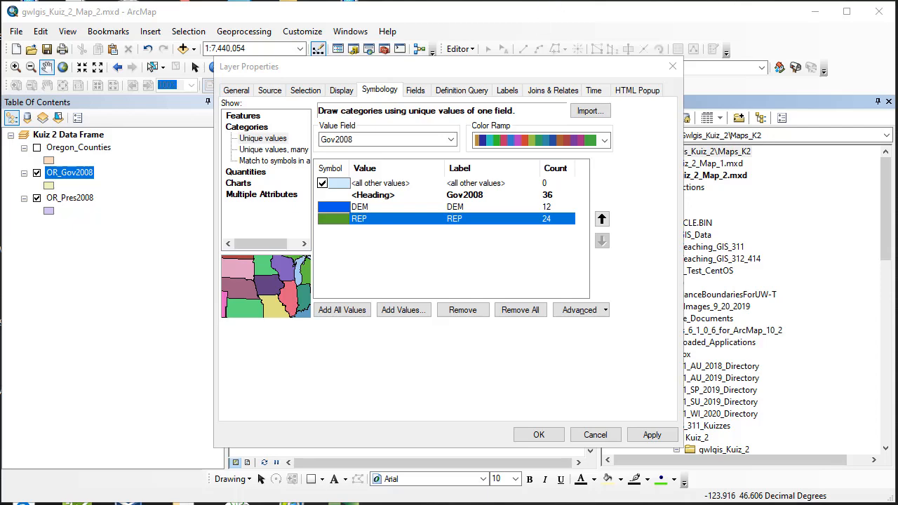
{"action": "left_click_drag", "start_coordinate": [506, 125], "coordinate": [463, 89]}
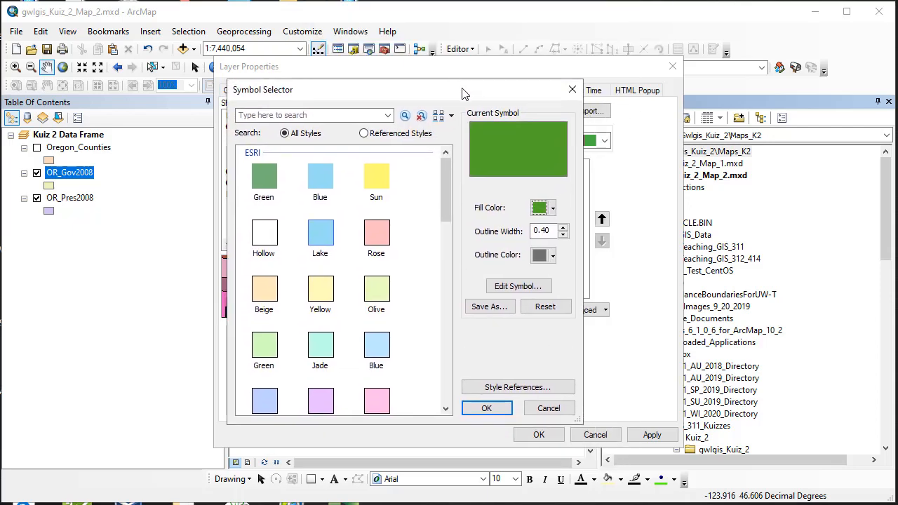
{"action": "left_click", "coordinate": [552, 210]}
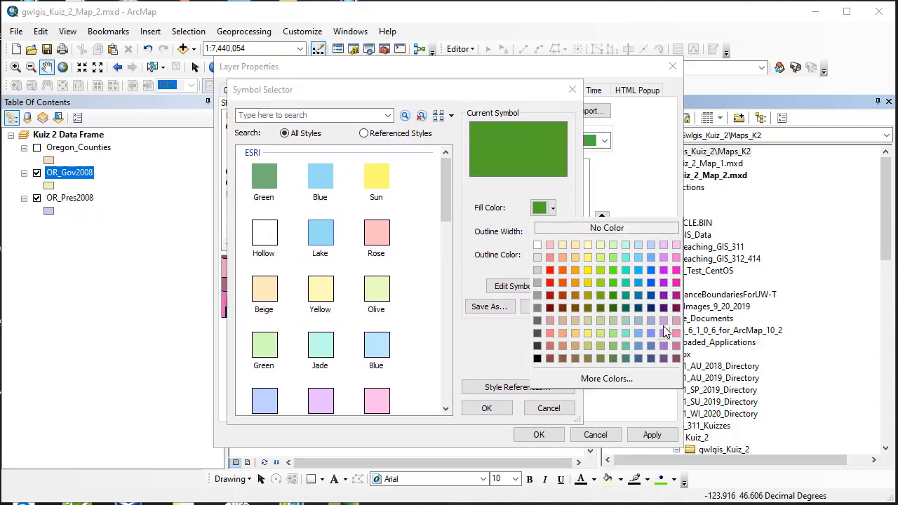
{"action": "left_click", "coordinate": [549, 270]}
{"action": "left_click", "coordinate": [486, 408]}
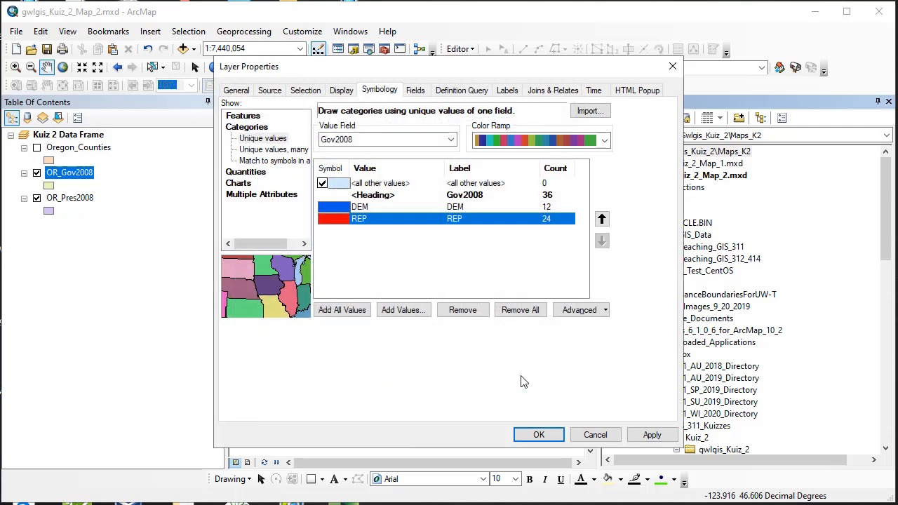
Step: Exclude the all other values class from the OR_Gov2008 symbology and apply the settings to the map
{"action": "left_click", "coordinate": [322, 183]}
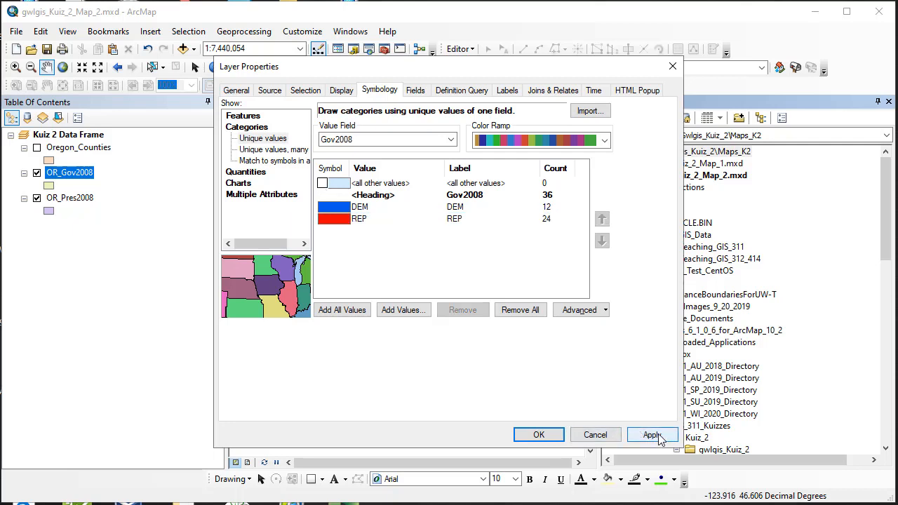
{"action": "left_click_drag", "start_coordinate": [507, 77], "coordinate": [705, 73]}
{"action": "left_click", "coordinate": [852, 434]}
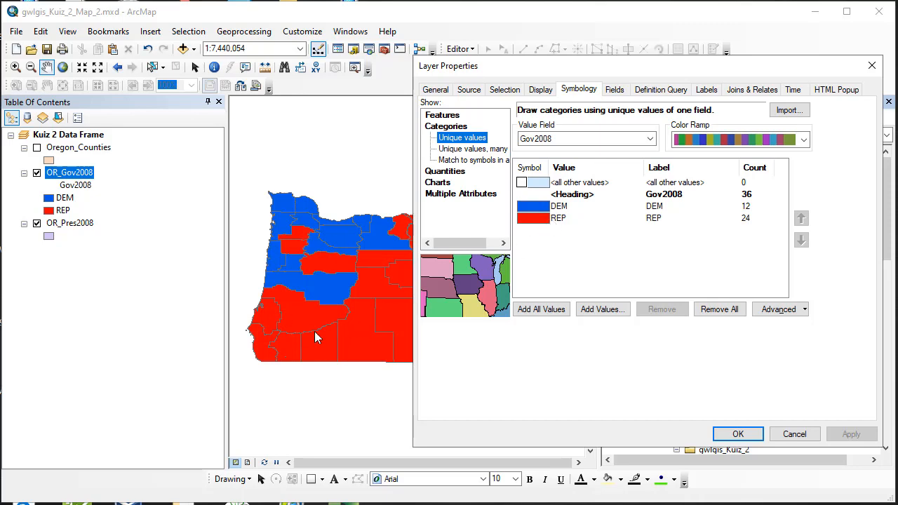
{"action": "left_click", "coordinate": [738, 434]}
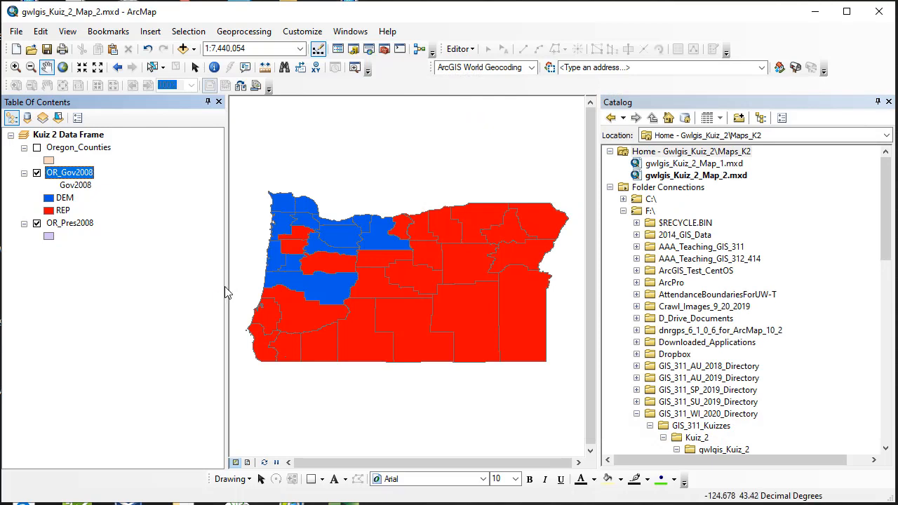
Step: Symbolize the OR_Pres2008 layer by unique values of the Pres2008 field and add all of its values
{"action": "right_click", "coordinate": [73, 224]}
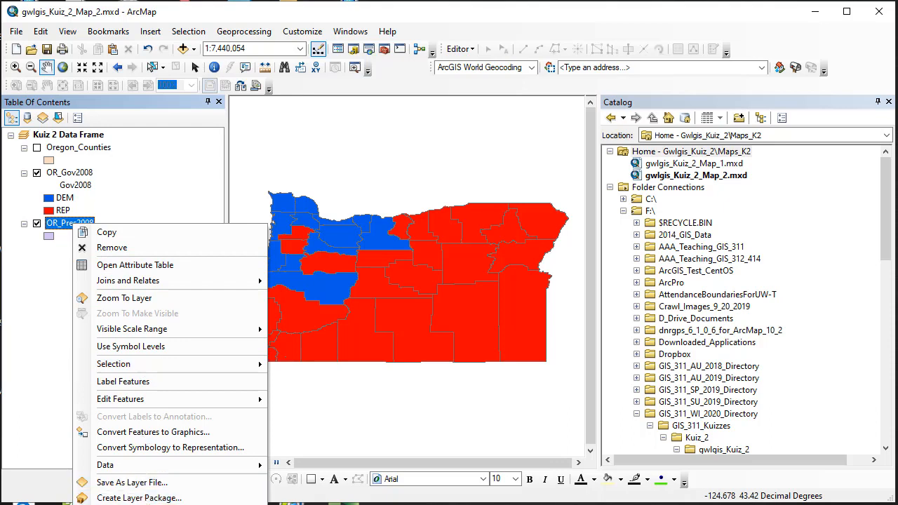
{"action": "left_click", "coordinate": [117, 504]}
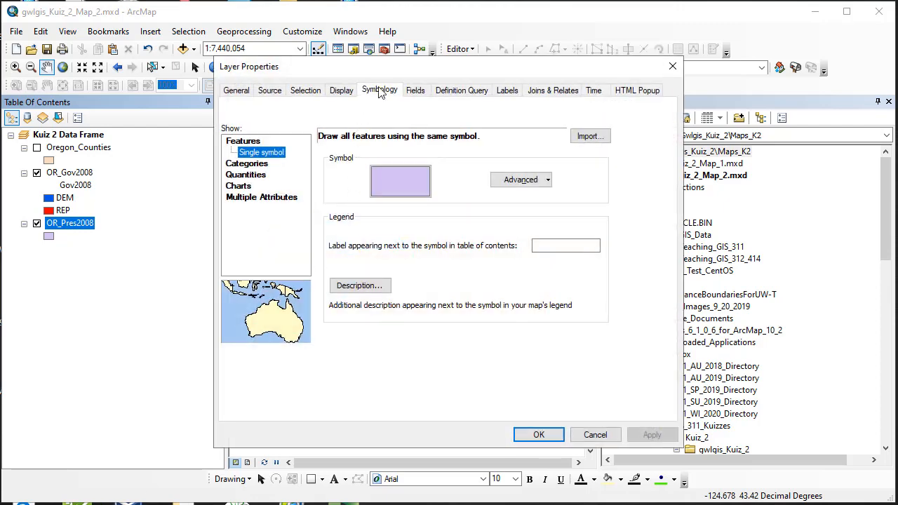
{"action": "left_click", "coordinate": [251, 163]}
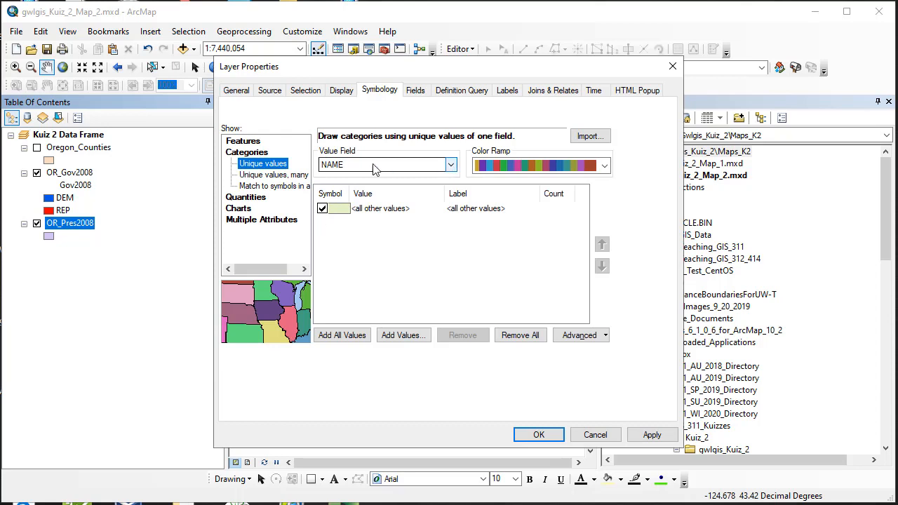
{"action": "left_click", "coordinate": [452, 166]}
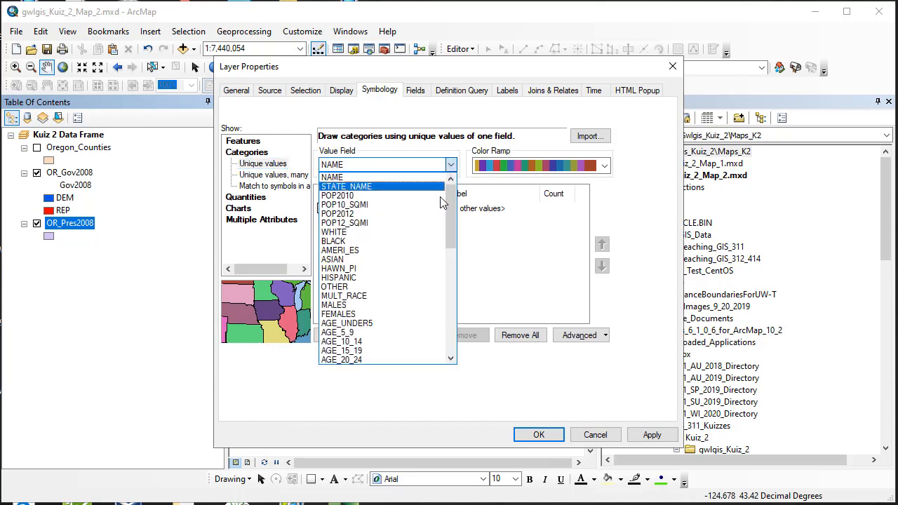
{"action": "left_click_drag", "start_coordinate": [452, 211], "coordinate": [453, 352]}
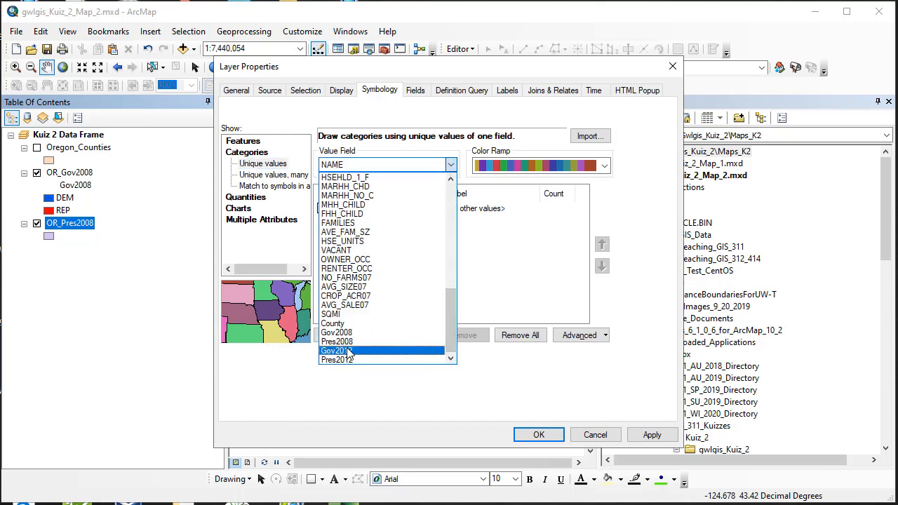
{"action": "left_click", "coordinate": [347, 342]}
{"action": "left_click", "coordinate": [342, 335]}
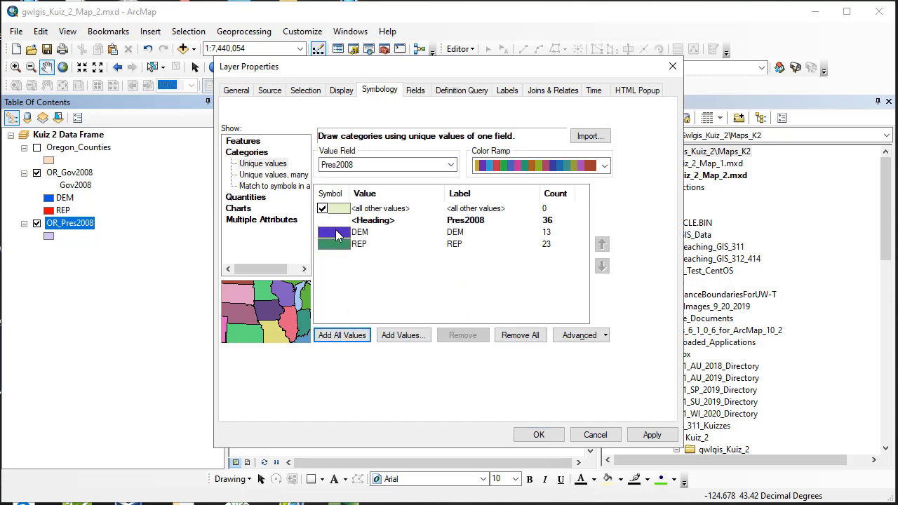
Step: Set the fill colour of the Pres2008 classes to blue for DEM and red for REP
{"action": "double_click", "coordinate": [336, 237]}
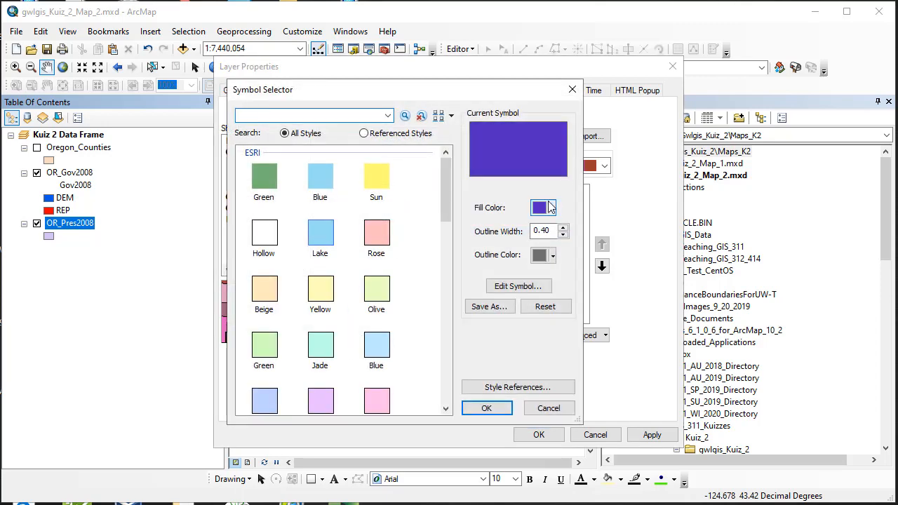
{"action": "left_click", "coordinate": [552, 209]}
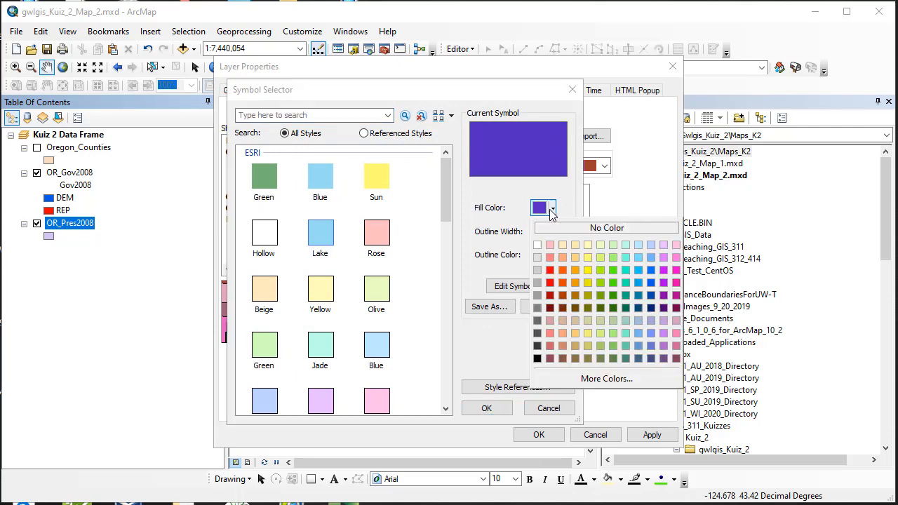
{"action": "left_click", "coordinate": [652, 283]}
{"action": "left_click", "coordinate": [489, 410]}
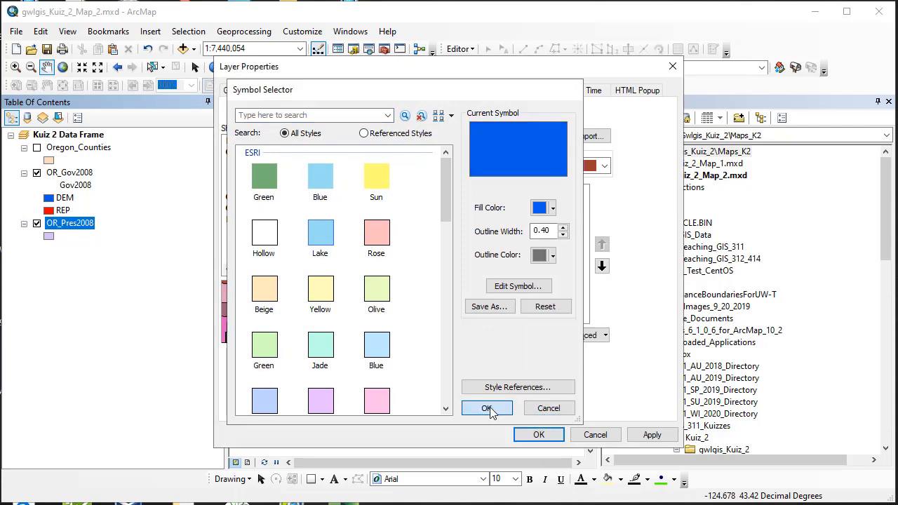
{"action": "double_click", "coordinate": [340, 244]}
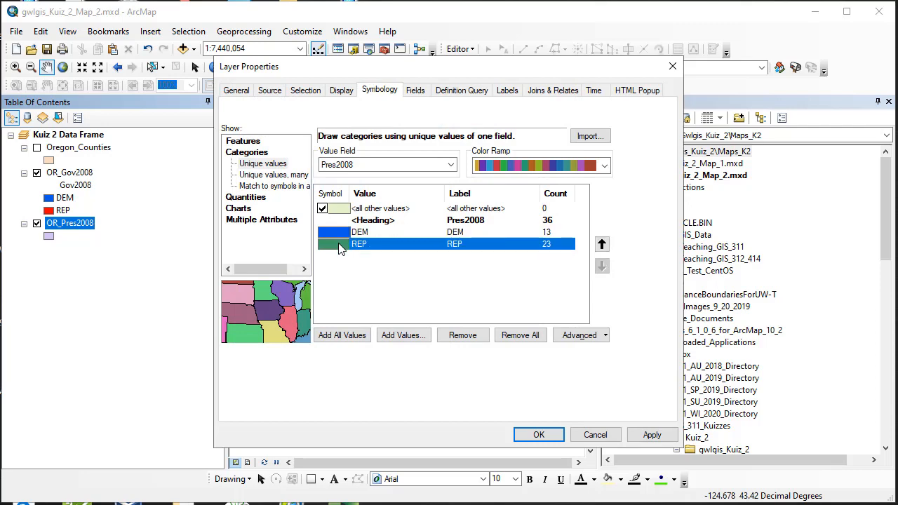
{"action": "left_click", "coordinate": [553, 209]}
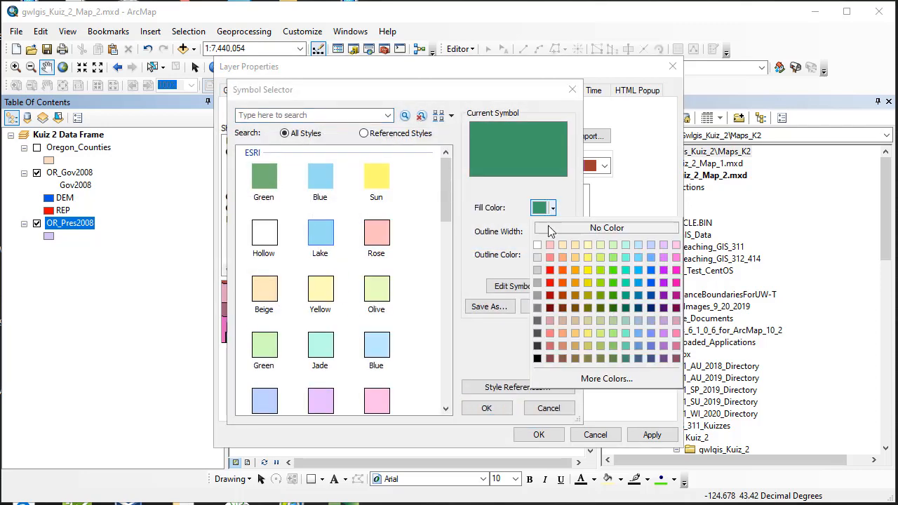
{"action": "left_click", "coordinate": [550, 275]}
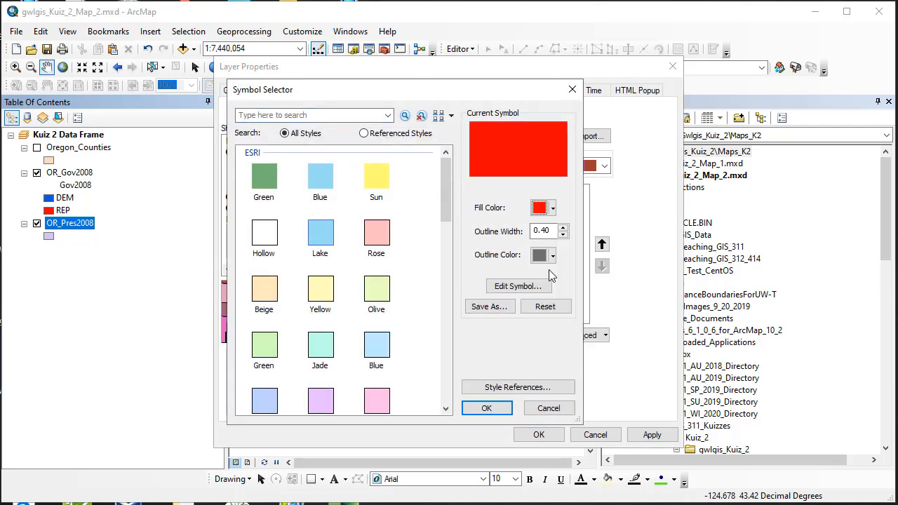
{"action": "left_click", "coordinate": [491, 408]}
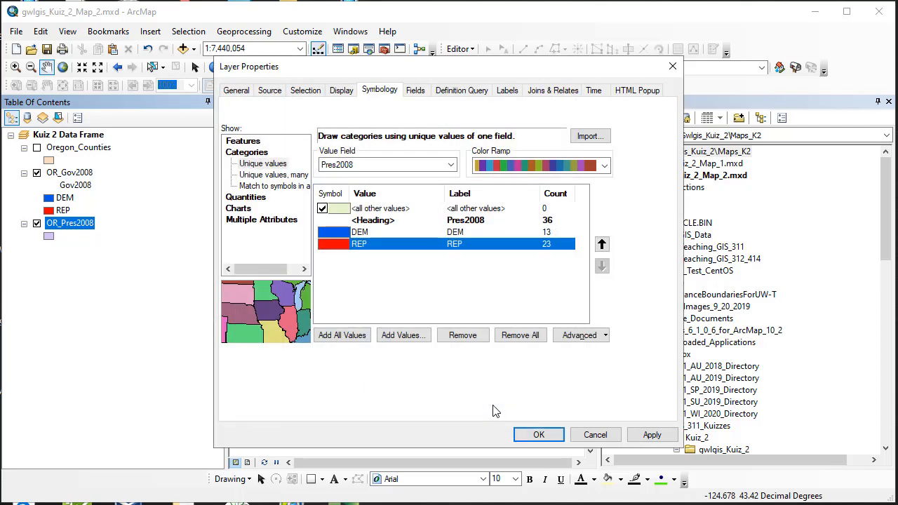
Step: Exclude the all other values class from the OR_Pres2008 symbology and apply the settings to the map
{"action": "left_click", "coordinate": [322, 208]}
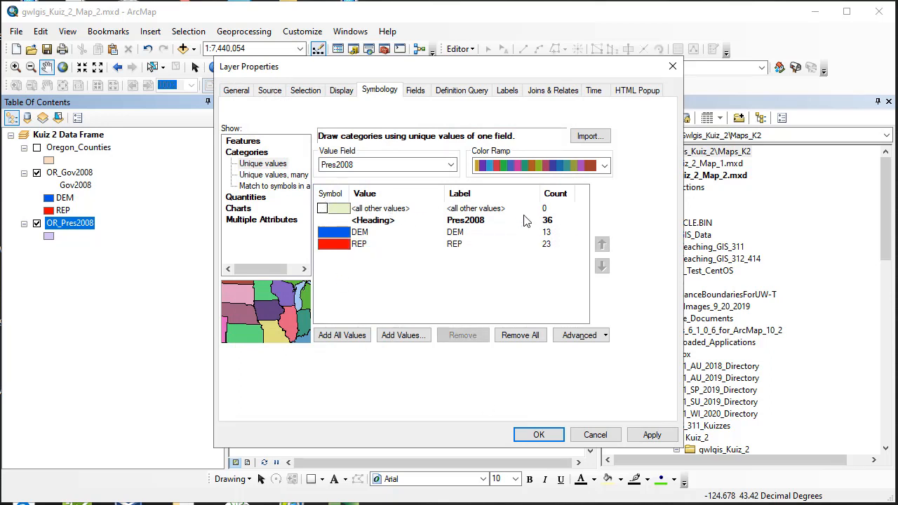
{"action": "left_click", "coordinate": [658, 439]}
{"action": "left_click_drag", "start_coordinate": [459, 75], "coordinate": [635, 72]}
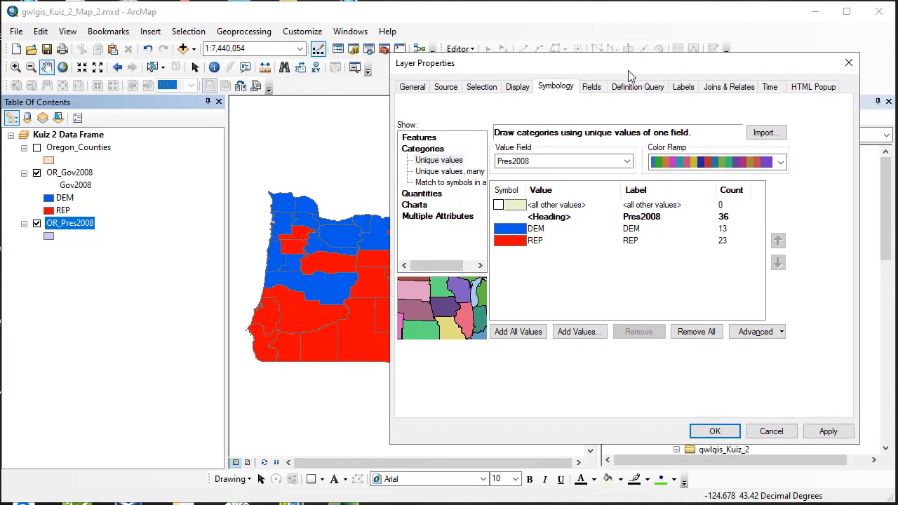
{"action": "left_click", "coordinate": [828, 431]}
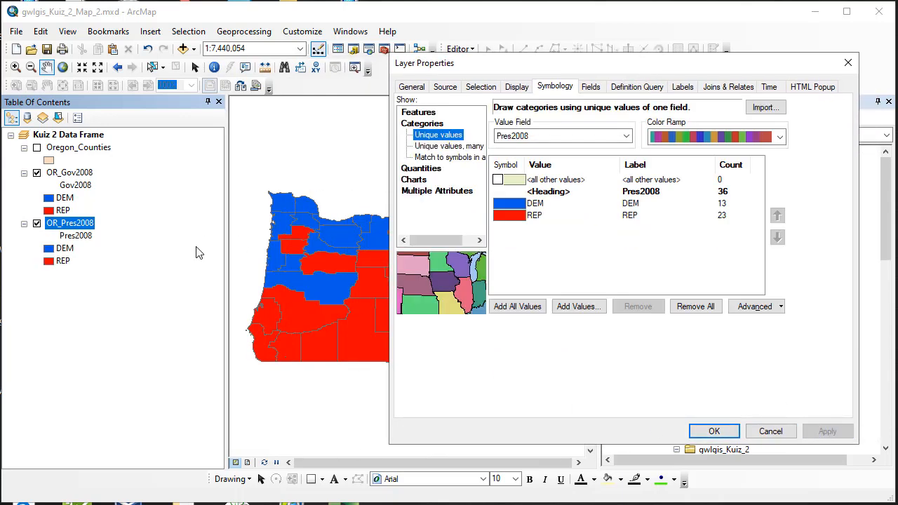
{"action": "left_click", "coordinate": [714, 432]}
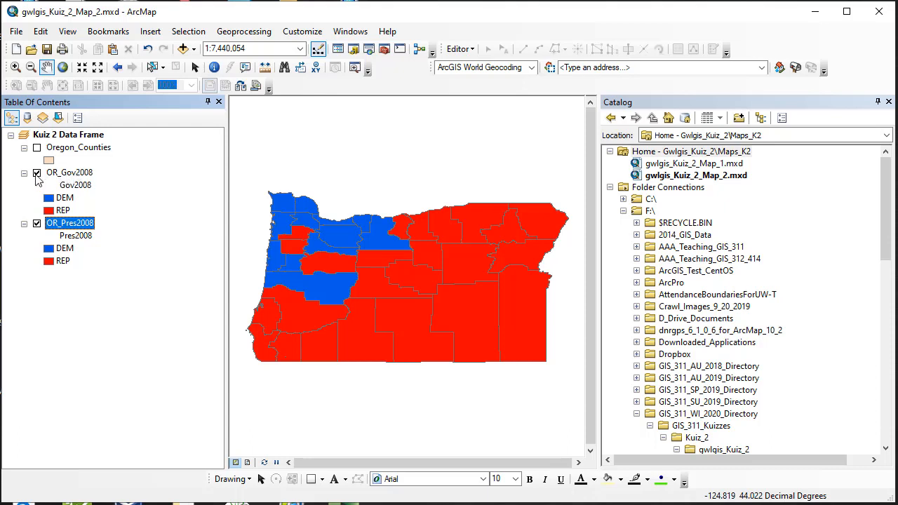
Step: Toggle the OR_Gov2008 layer's visibility to compare the governor results with the presidential results by county
{"action": "left_click", "coordinate": [37, 174]}
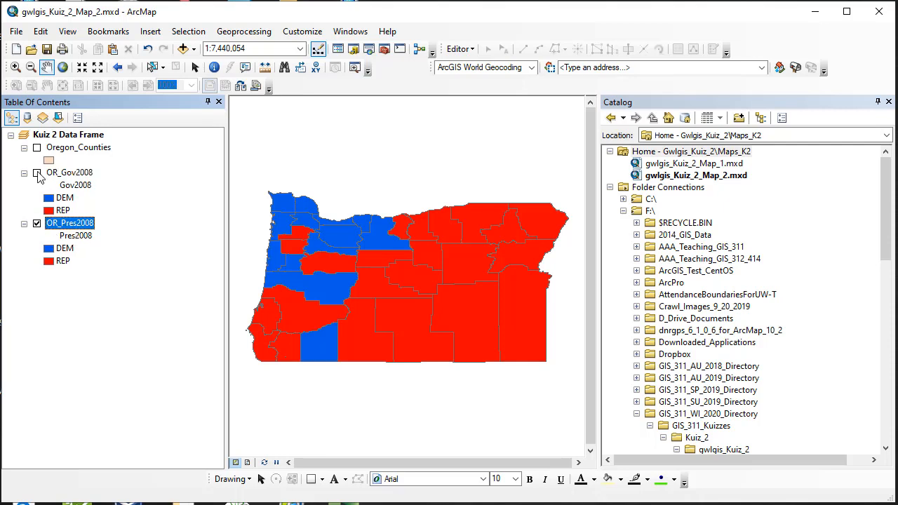
{"action": "left_click", "coordinate": [37, 174]}
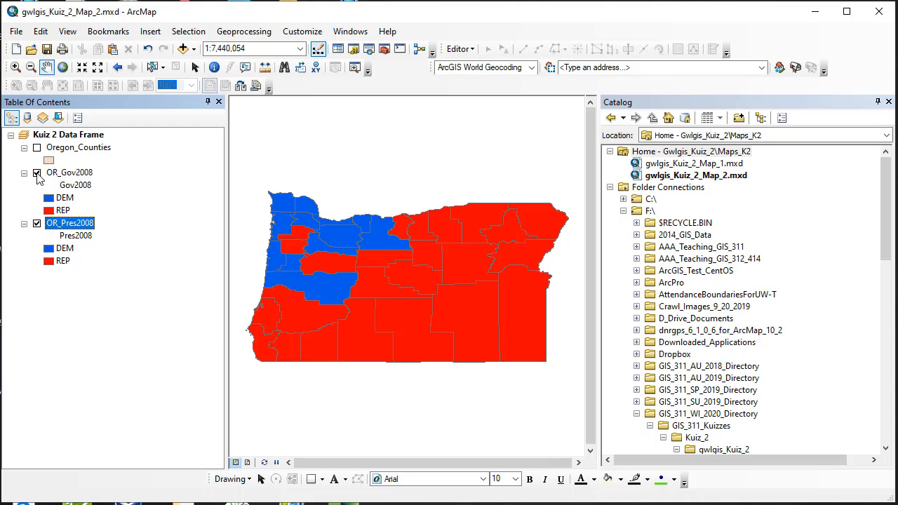
{"action": "left_click", "coordinate": [36, 173]}
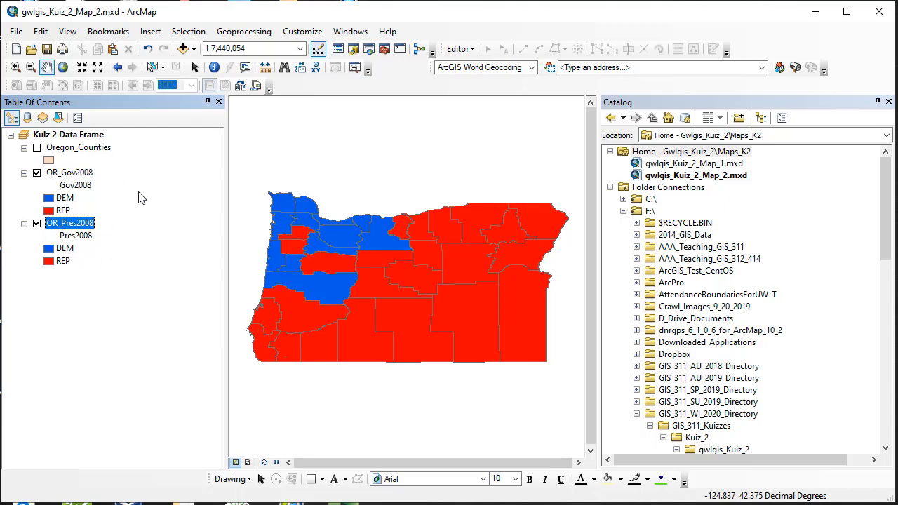
Step: Export all OR_Gov2008 features to a shapefile named GovPresPtyDif_08 in the Data_K2 folder and add it to the map
{"action": "right_click", "coordinate": [72, 172]}
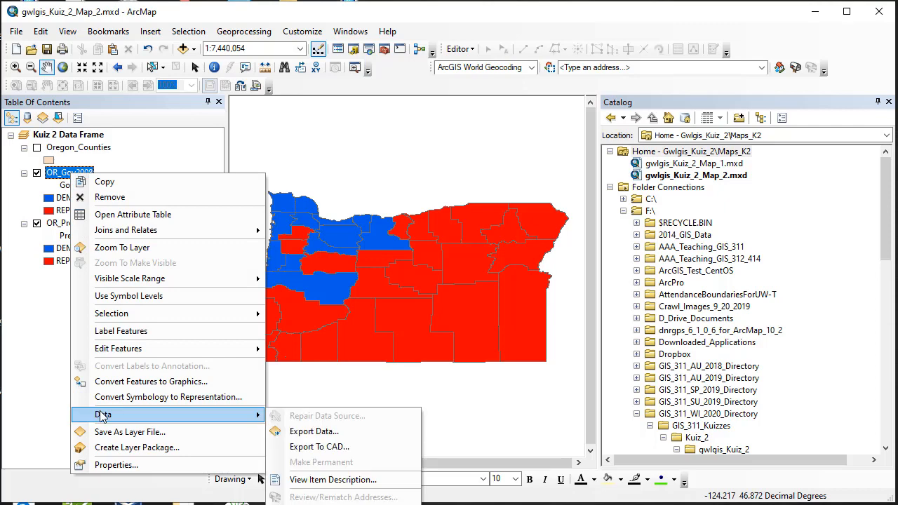
{"action": "mouse_move", "coordinate": [101, 414]}
{"action": "left_click", "coordinate": [314, 432]}
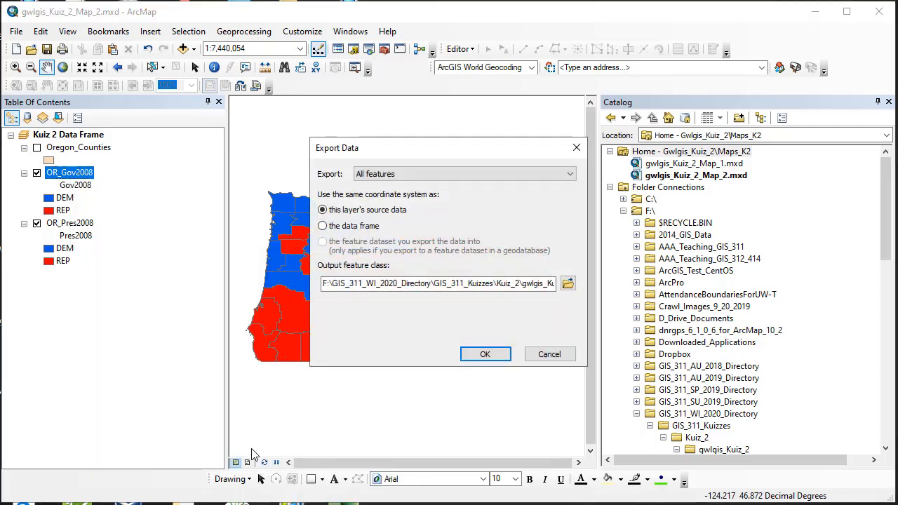
{"action": "left_click", "coordinate": [568, 284]}
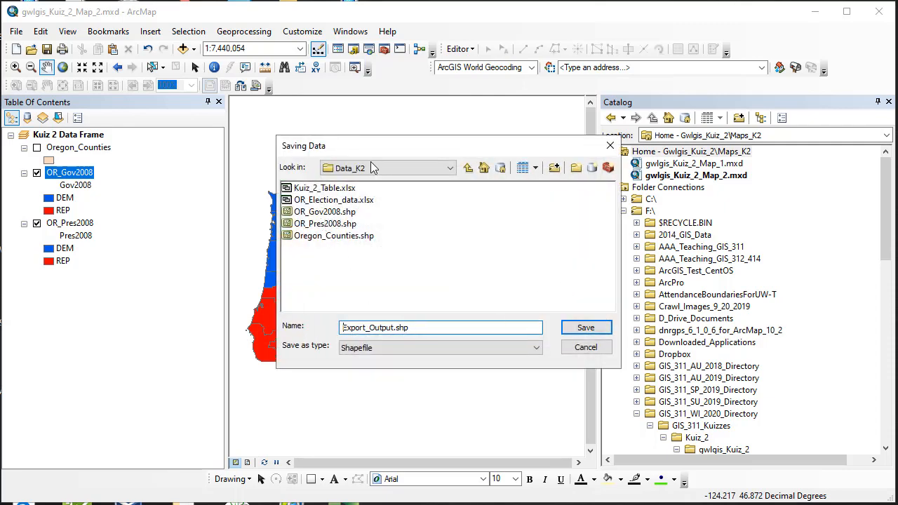
{"action": "double_click", "coordinate": [422, 327]}
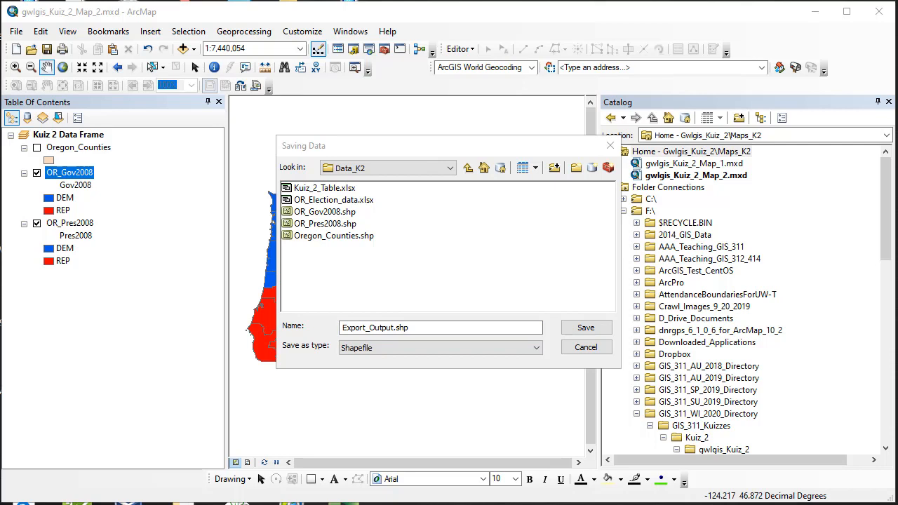
{"action": "left_click", "coordinate": [440, 327]}
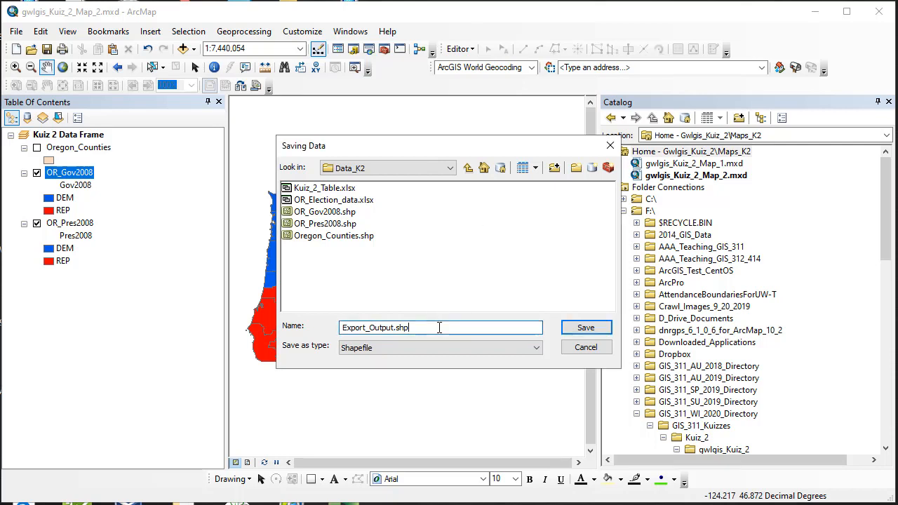
{"action": "type", "text": "GovPresPtyDif_08'"}
{"action": "left_click_drag", "start_coordinate": [493, 327], "coordinate": [304, 335]}
{"action": "type", "text": "GovPresPtyDif_08'"}
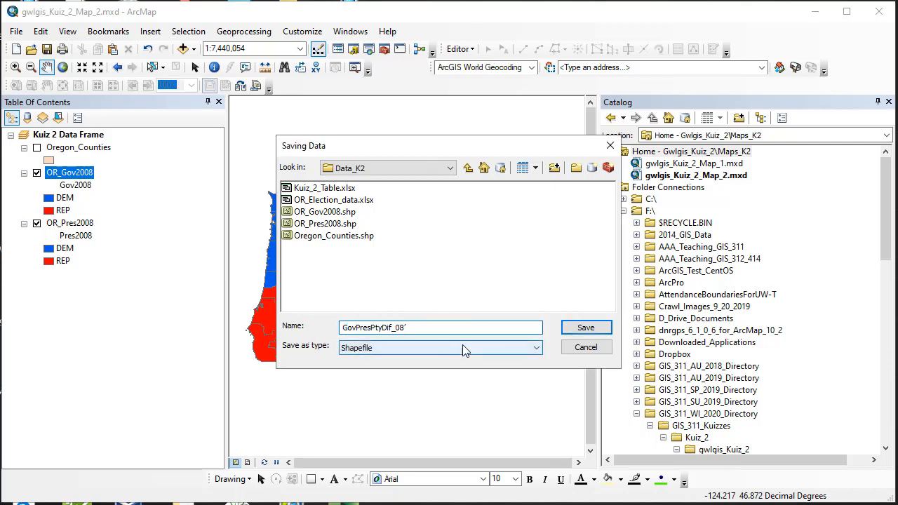
{"action": "key", "text": "BackSpace"}
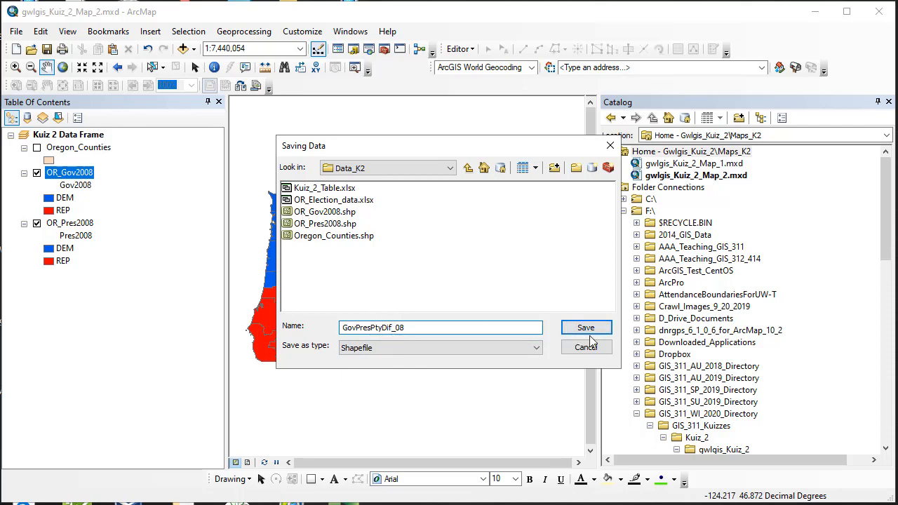
{"action": "left_click", "coordinate": [582, 327]}
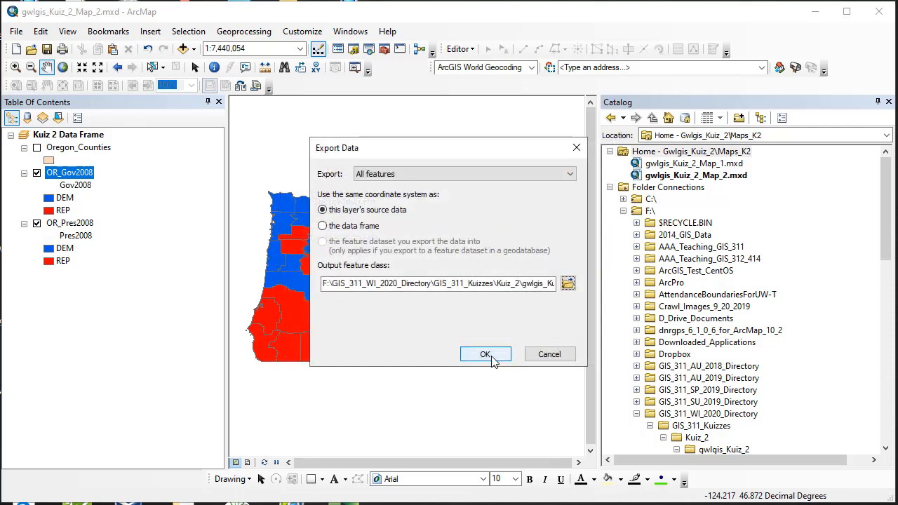
{"action": "left_click", "coordinate": [485, 355]}
{"action": "left_click", "coordinate": [569, 273]}
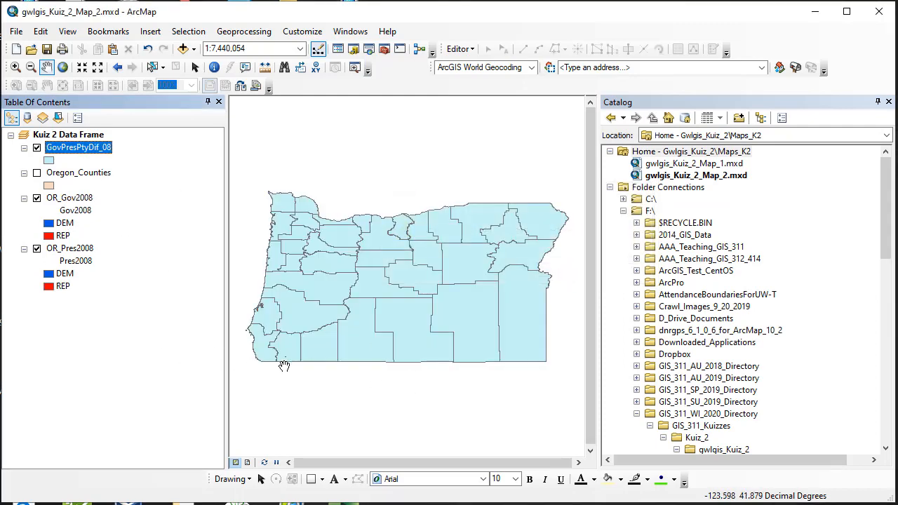
Step: Toggle the GovPresPtyDif_08 layer off and on, and open its attribute table at the election result fields
{"action": "left_click", "coordinate": [37, 148]}
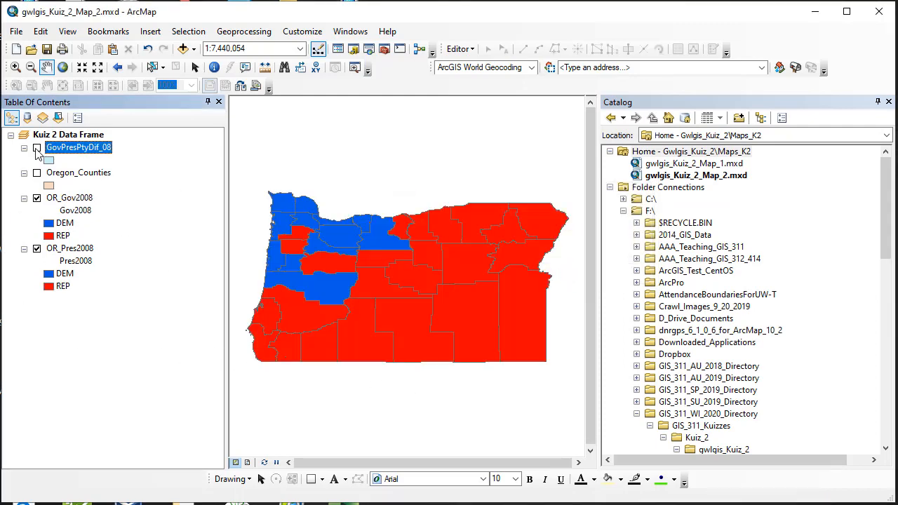
{"action": "left_click", "coordinate": [37, 148]}
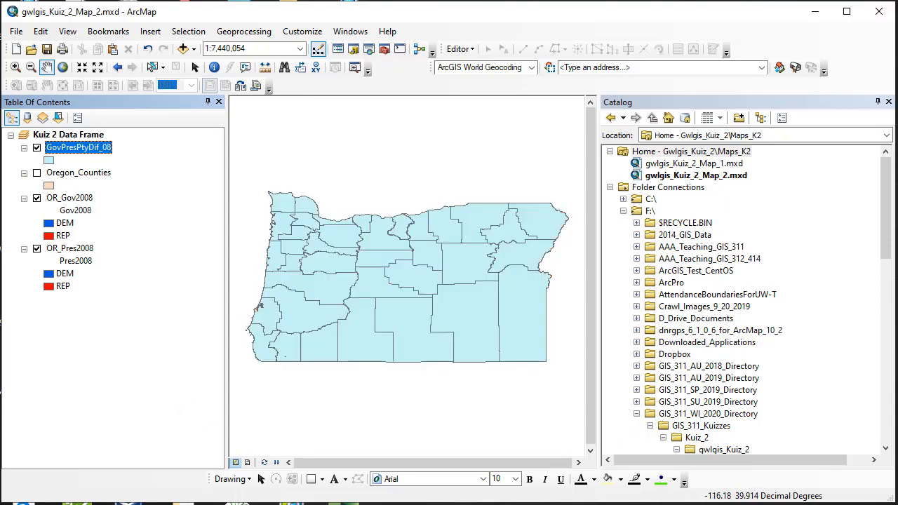
{"action": "right_click", "coordinate": [74, 148]}
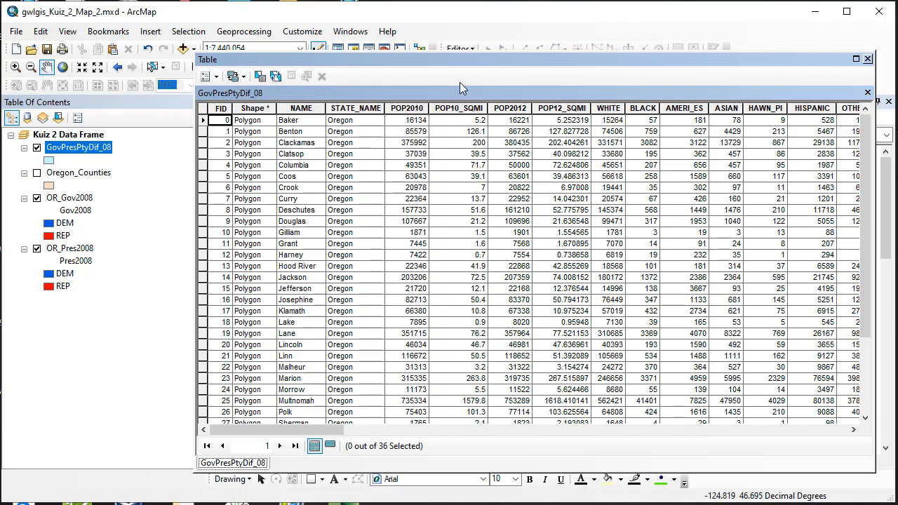
{"action": "left_click_drag", "start_coordinate": [469, 60], "coordinate": [359, 54]}
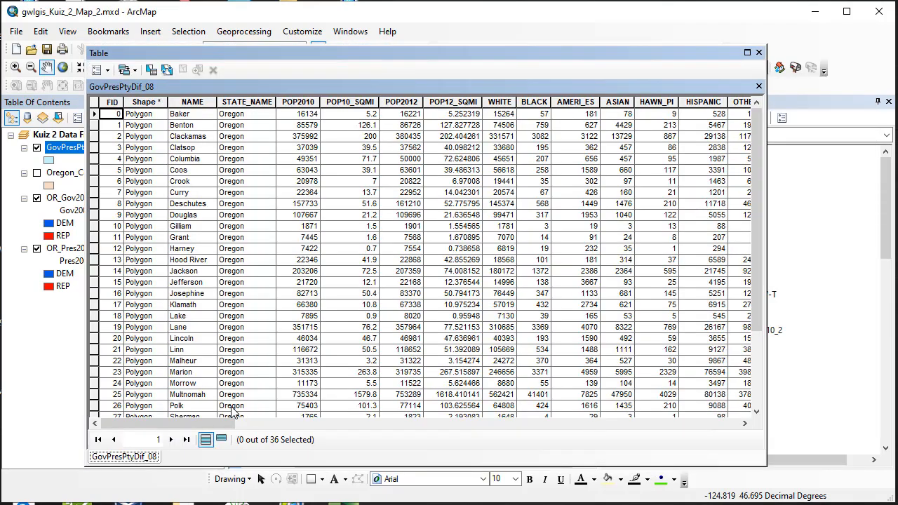
{"action": "left_click_drag", "start_coordinate": [169, 422], "coordinate": [704, 453]}
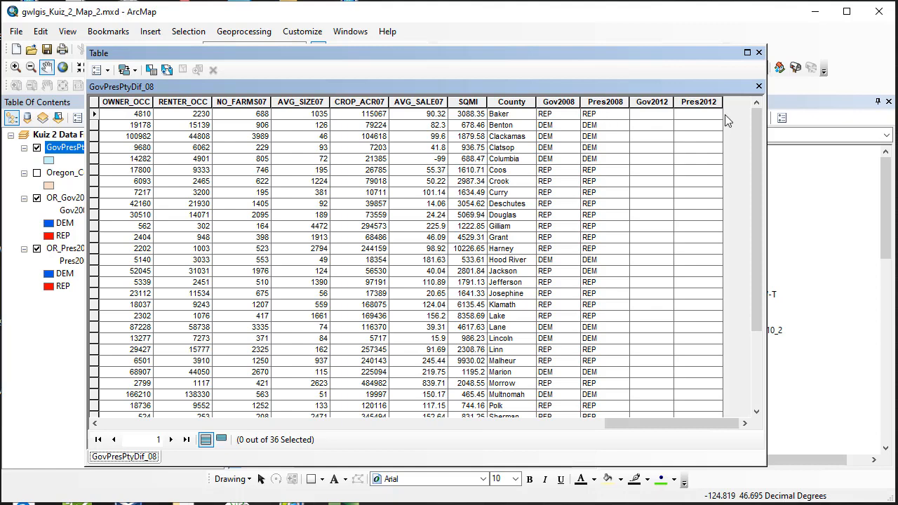
Step: Try to add a text field named GovPres2008 with a length of 20 to the GovPresPtyDif_08 attribute table
{"action": "left_click", "coordinate": [108, 70]}
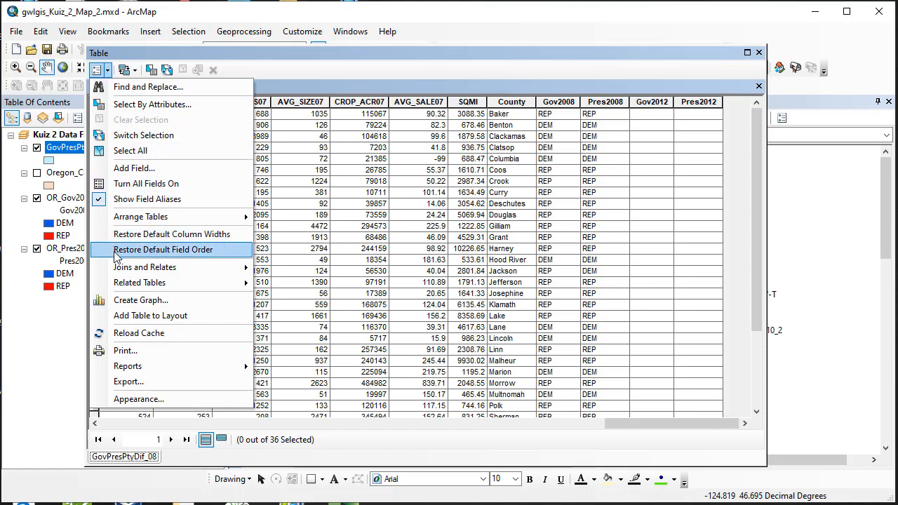
{"action": "left_click", "coordinate": [137, 169]}
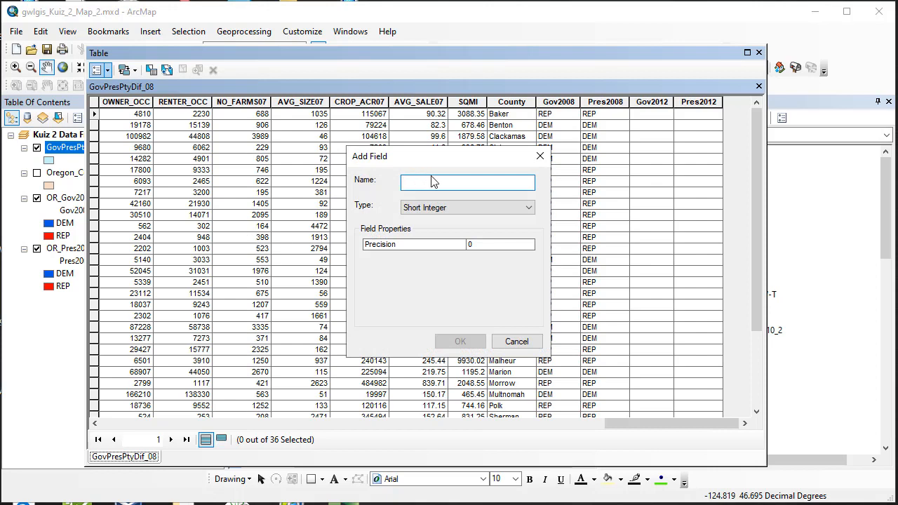
{"action": "type", "text": "GO"}
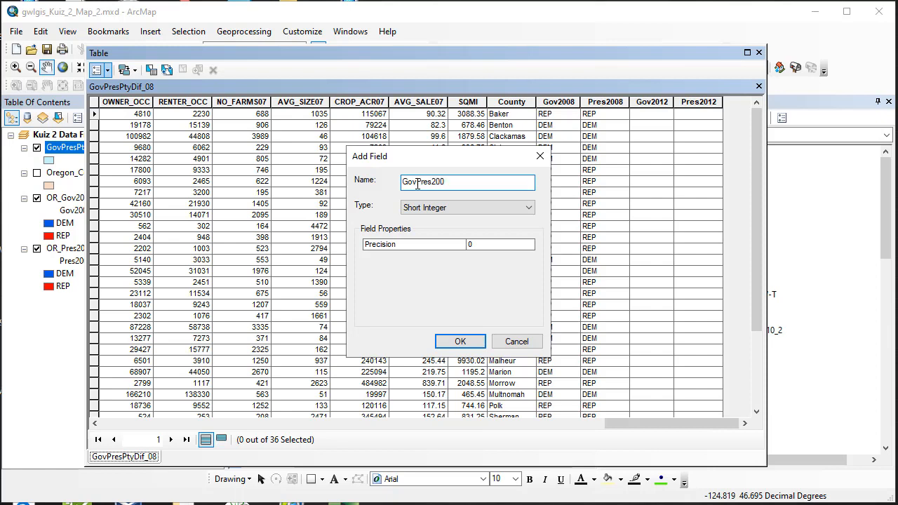
{"action": "left_click", "coordinate": [456, 208]}
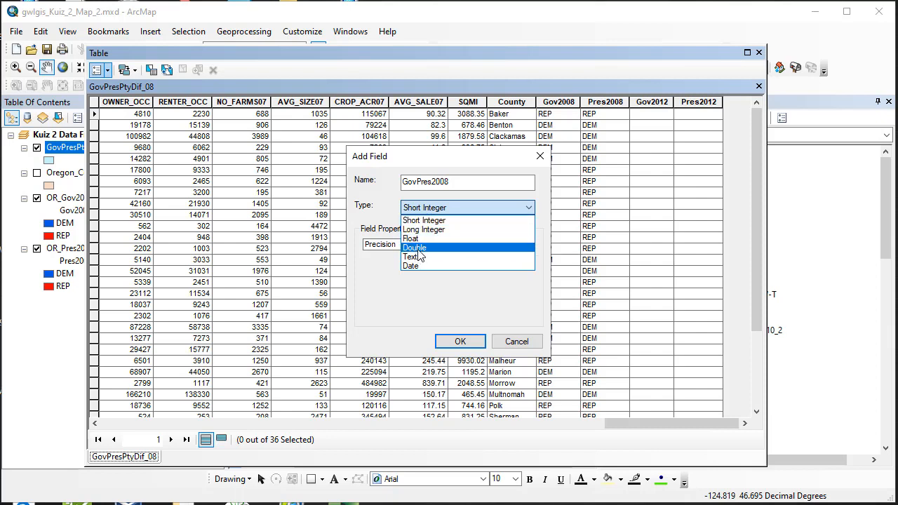
{"action": "left_click", "coordinate": [419, 248]}
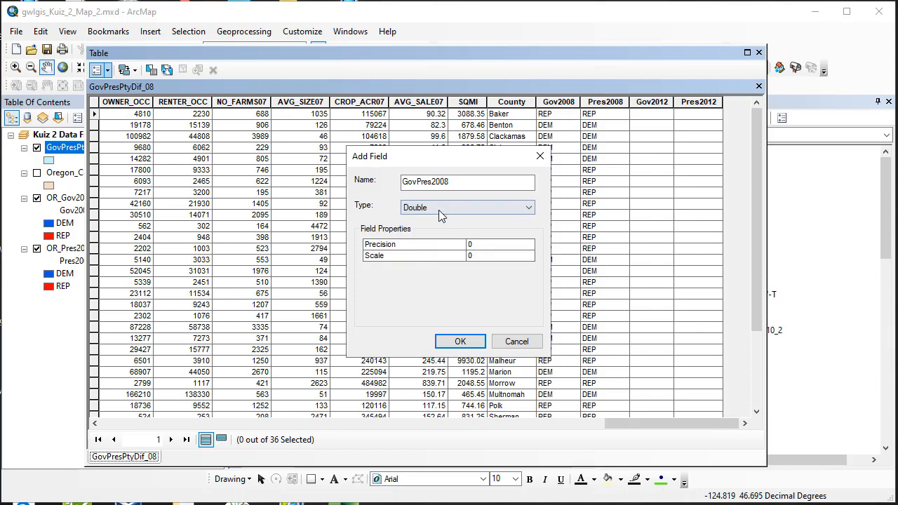
{"action": "left_click", "coordinate": [529, 208]}
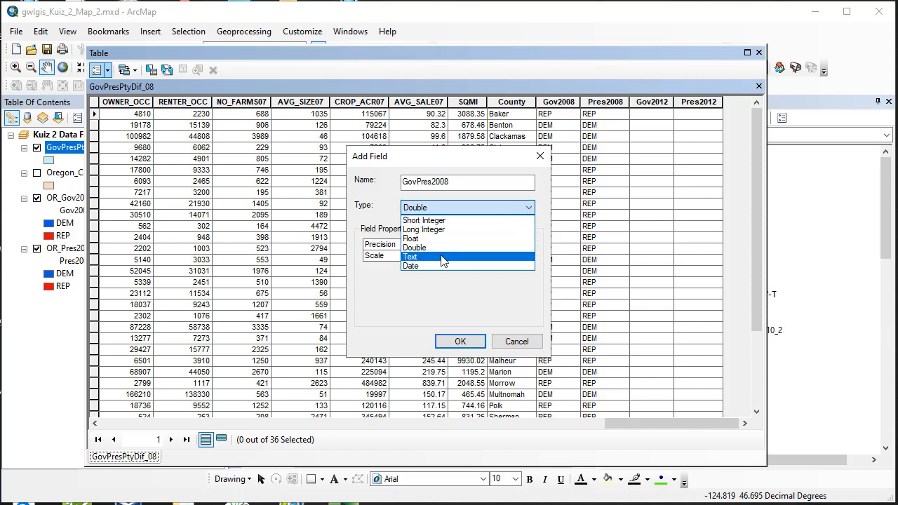
{"action": "left_click", "coordinate": [444, 258]}
{"action": "left_click", "coordinate": [480, 245]}
{"action": "left_click", "coordinate": [482, 243]}
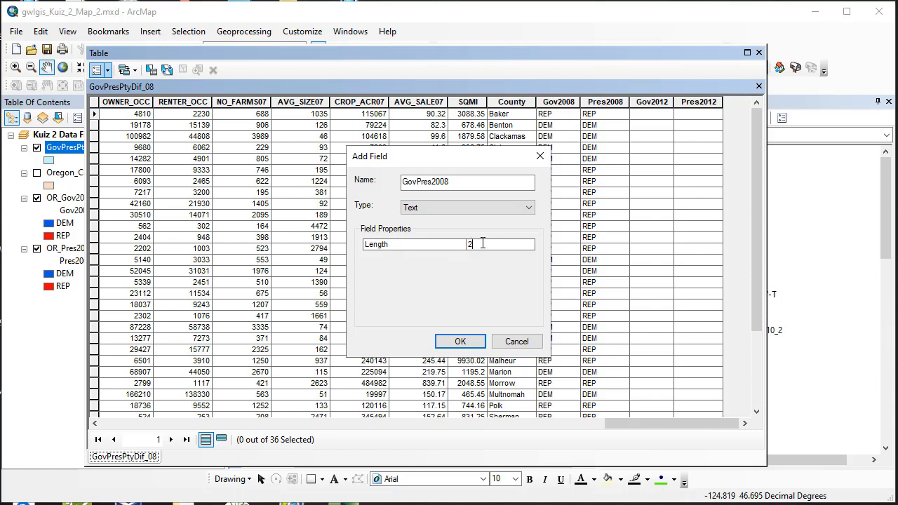
{"action": "left_click", "coordinate": [462, 342]}
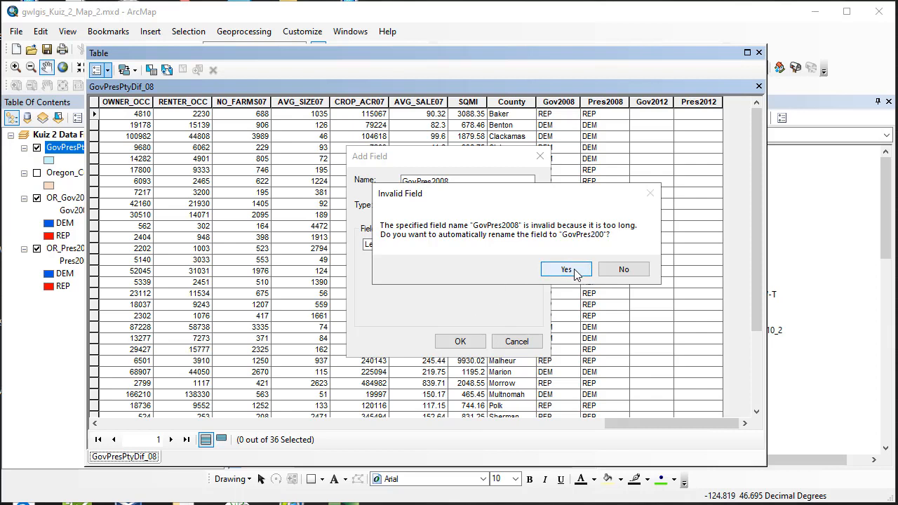
Step: Decline the automatic rename, shorten the new field's name to GovPres08, and add it to the table
{"action": "left_click", "coordinate": [624, 269]}
{"action": "left_click", "coordinate": [439, 182]}
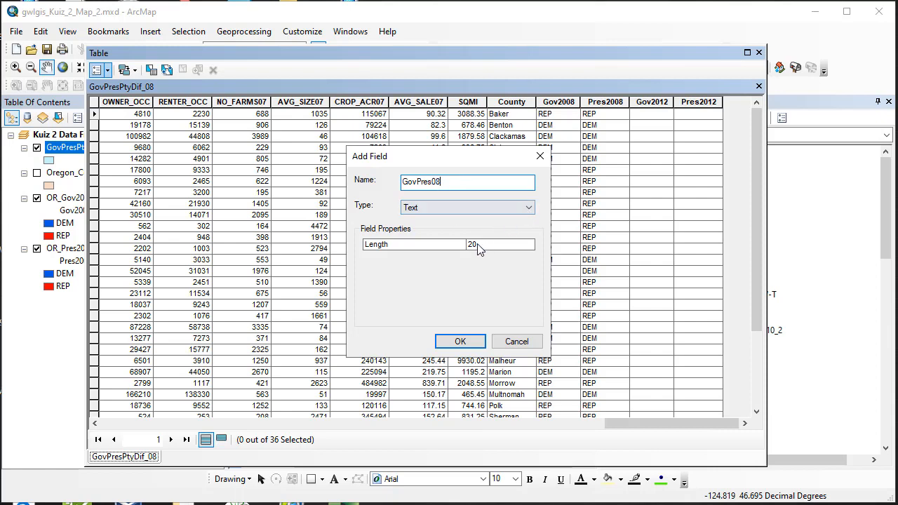
{"action": "left_click", "coordinate": [466, 342]}
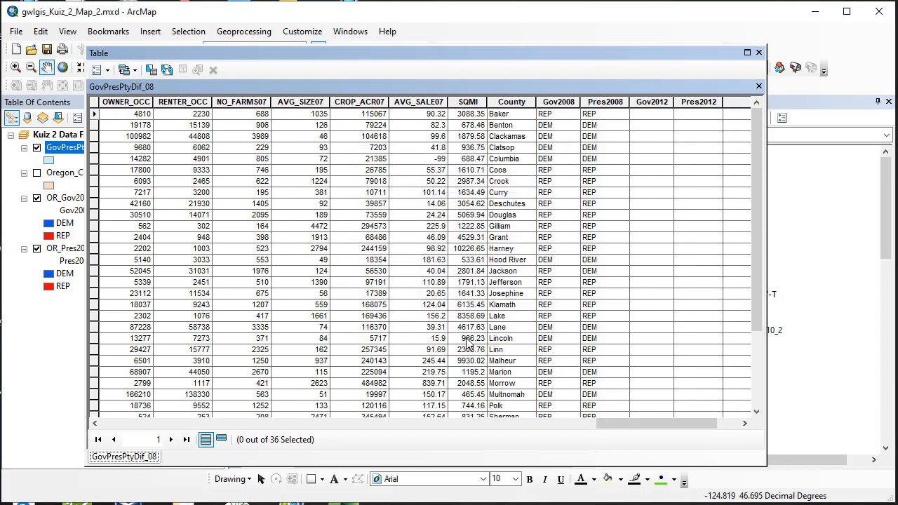
{"action": "left_click_drag", "start_coordinate": [665, 428], "coordinate": [701, 426]}
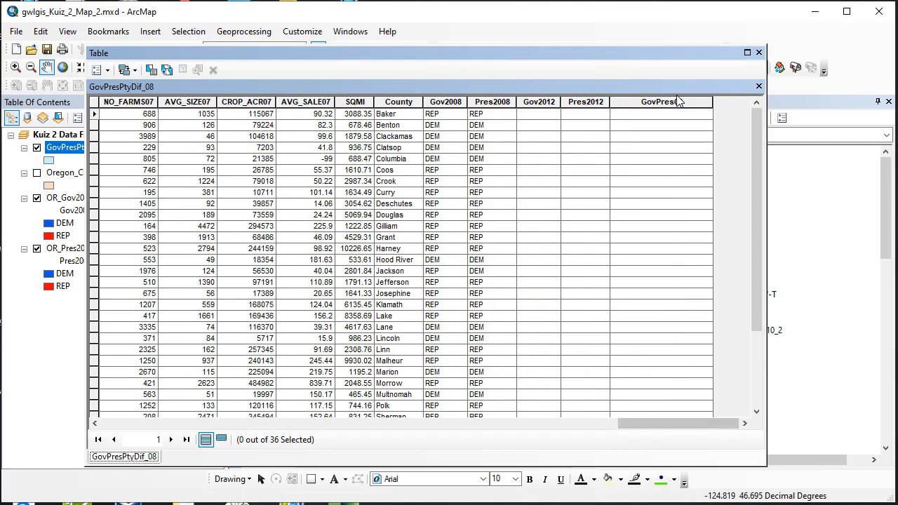
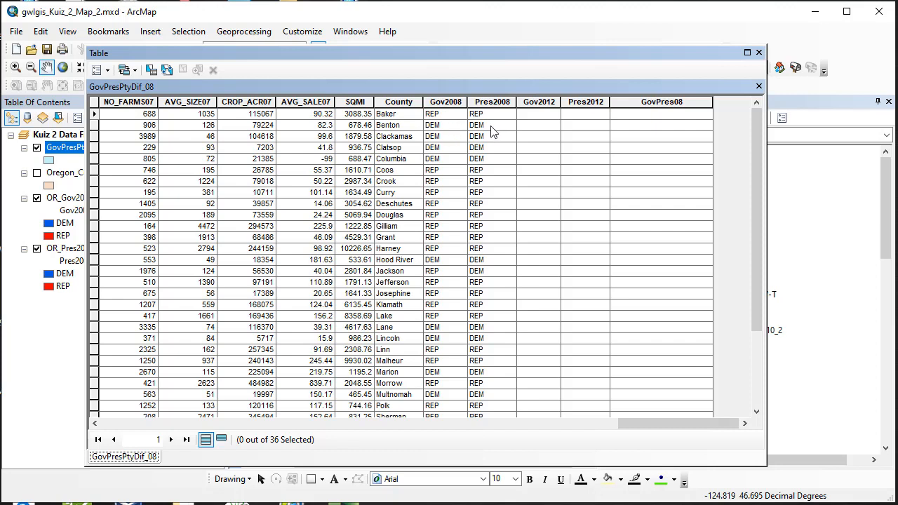
Step: Build the Field Calculator expression [Gov2008] & [Pres2008] for the GovPres08 field, working outside an edit session
{"action": "right_click", "coordinate": [659, 105]}
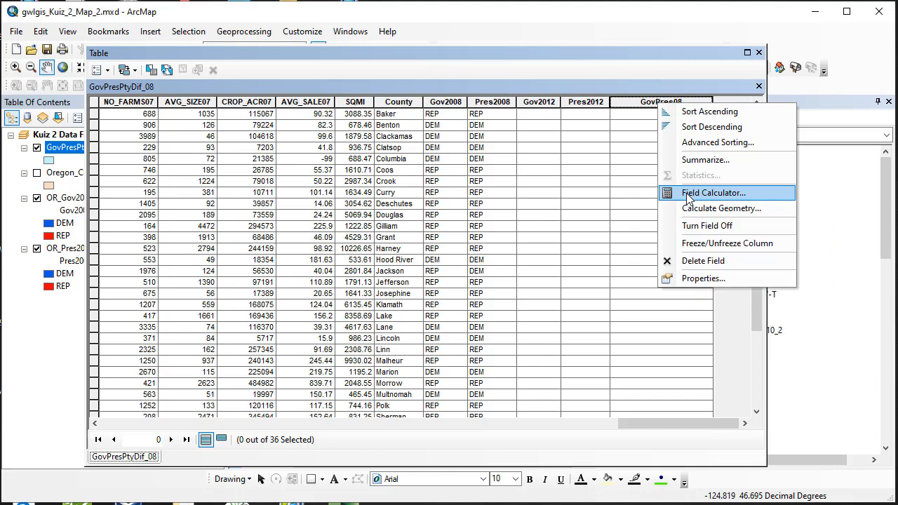
{"action": "left_click", "coordinate": [688, 194]}
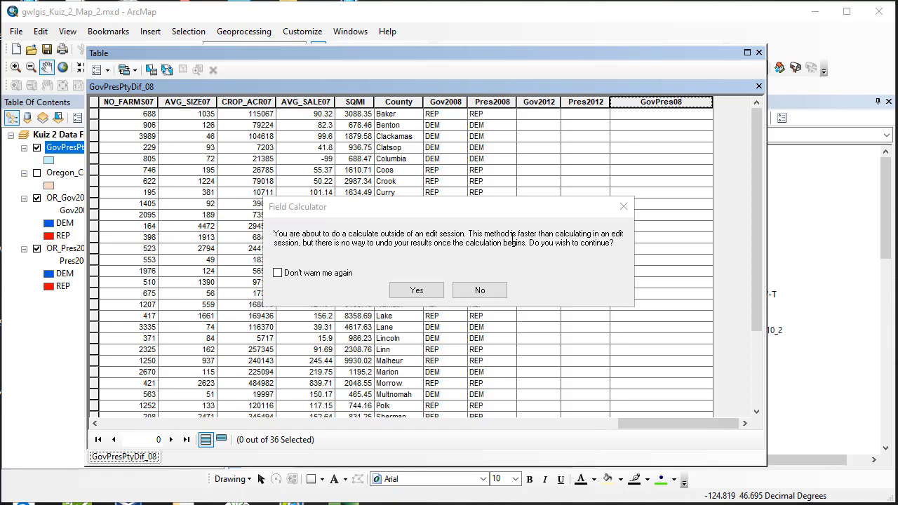
{"action": "left_click", "coordinate": [418, 292]}
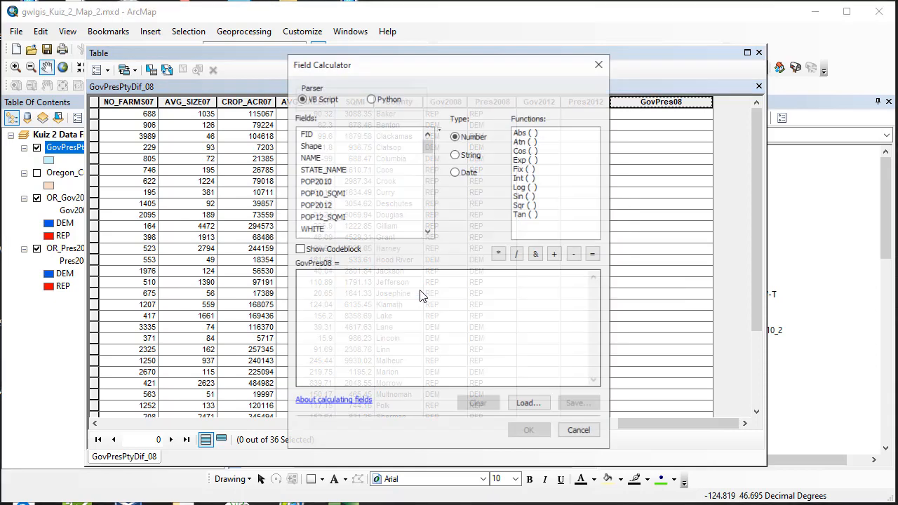
{"action": "left_click_drag", "start_coordinate": [434, 74], "coordinate": [452, 75]}
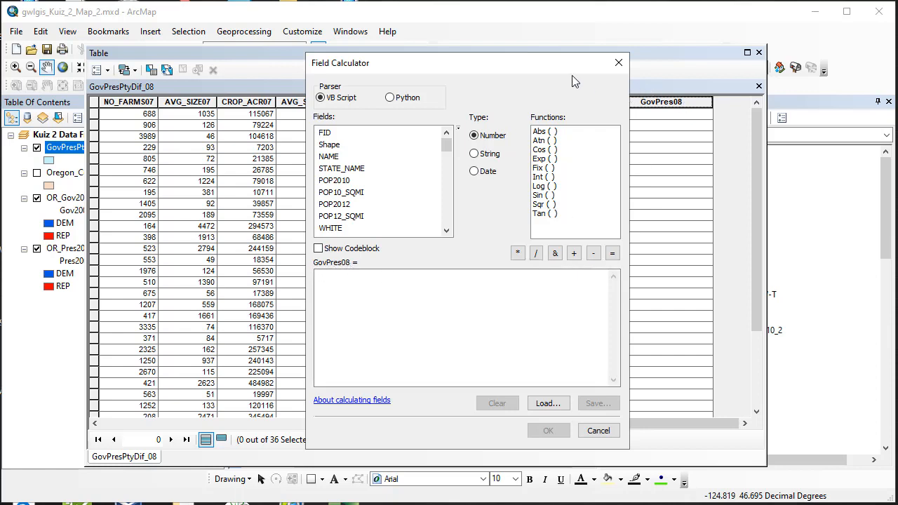
{"action": "left_click_drag", "start_coordinate": [575, 66], "coordinate": [524, 68]}
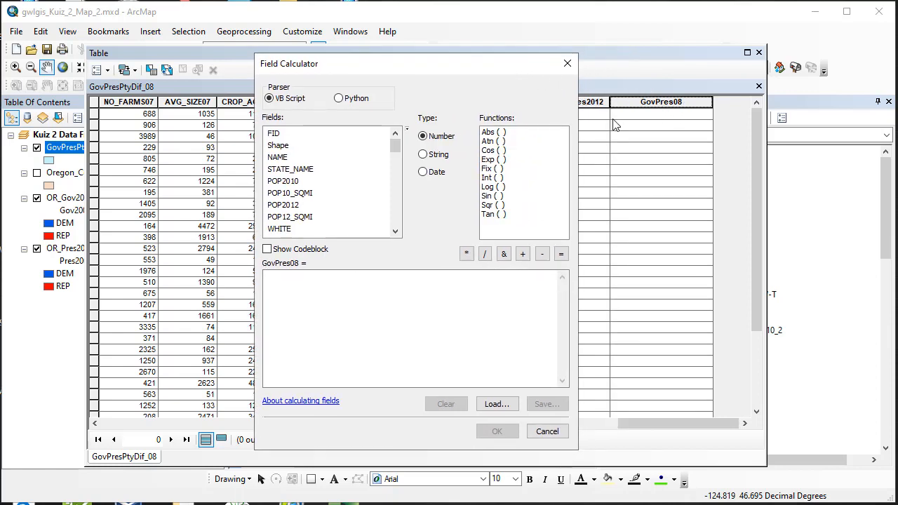
{"action": "left_click_drag", "start_coordinate": [466, 75], "coordinate": [474, 69]}
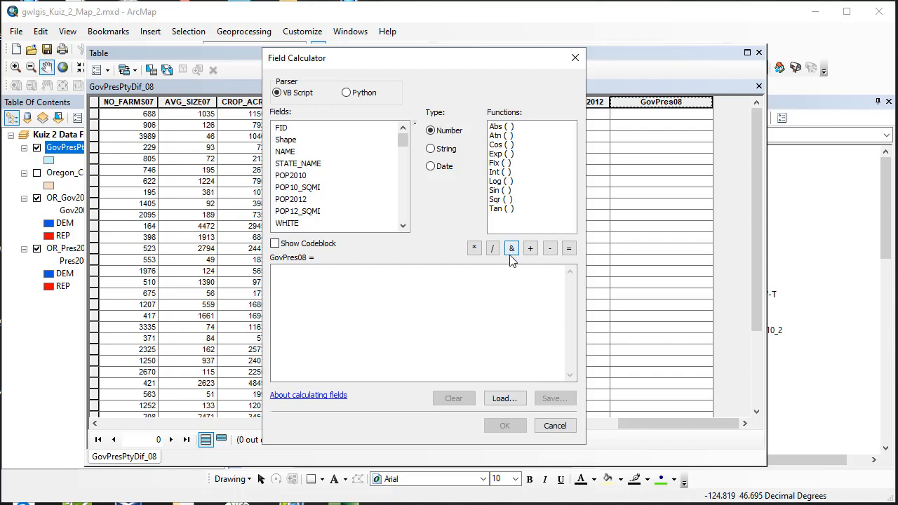
{"action": "left_click_drag", "start_coordinate": [403, 140], "coordinate": [407, 223]}
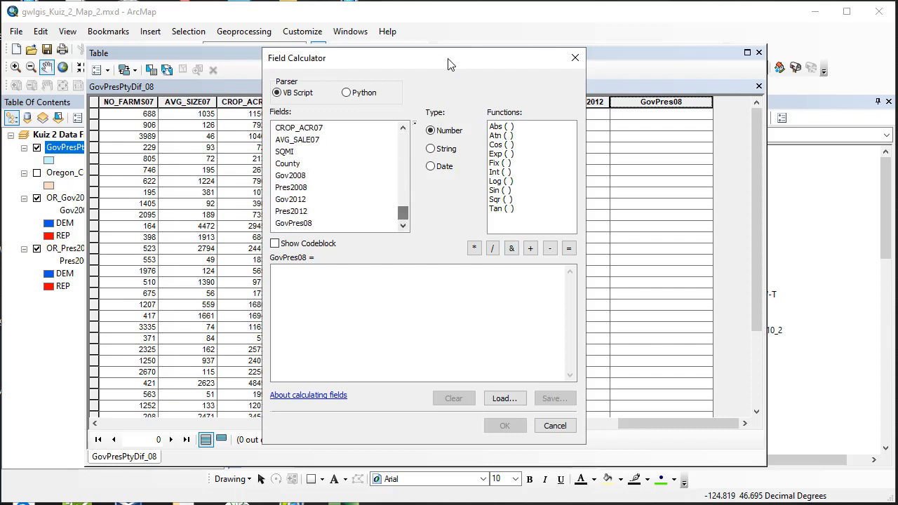
{"action": "left_click_drag", "start_coordinate": [450, 64], "coordinate": [285, 63]}
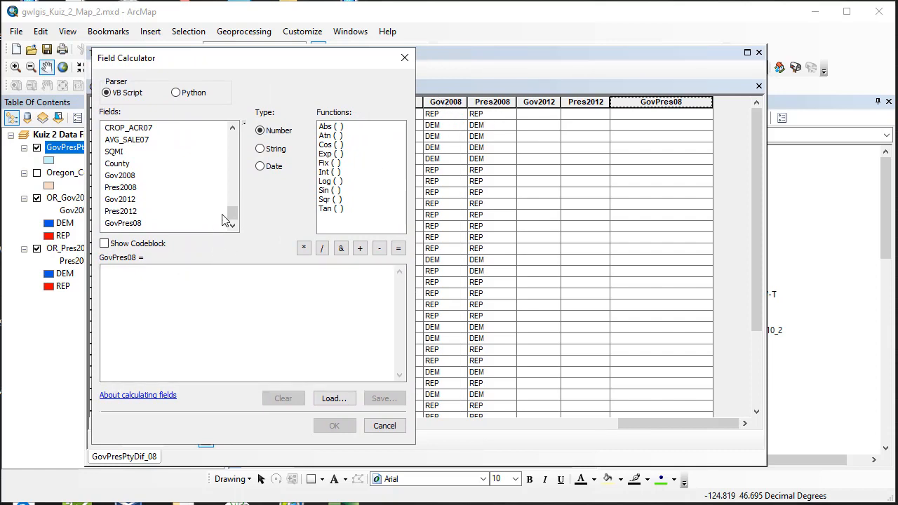
{"action": "double_click", "coordinate": [119, 176]}
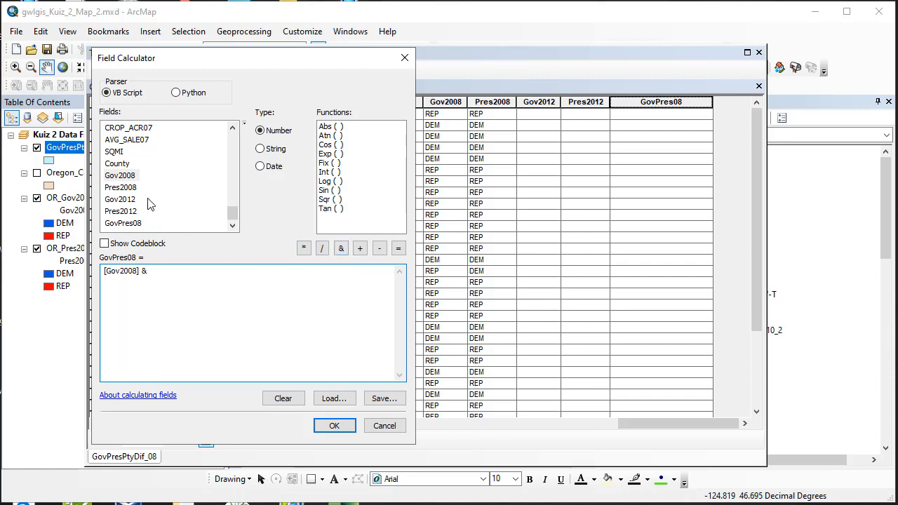
{"action": "double_click", "coordinate": [126, 188]}
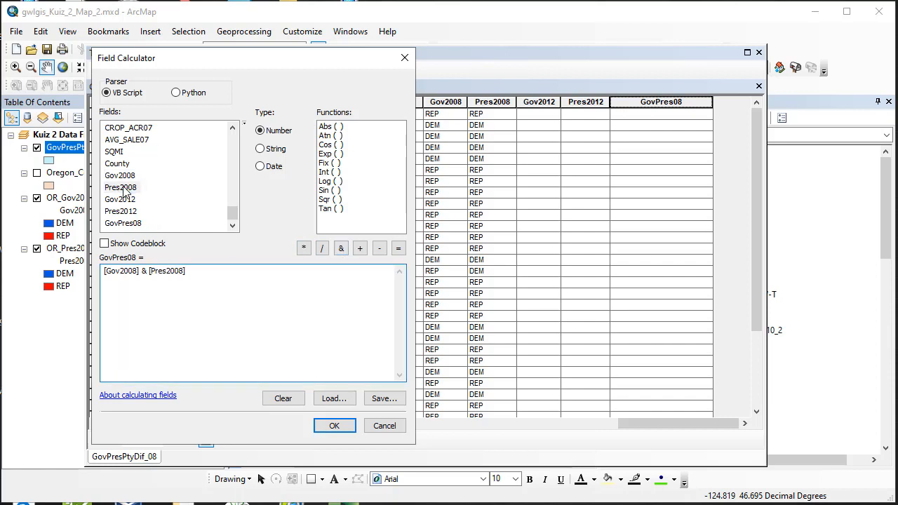
Step: Consult the Calculate Field examples in the help for the string concatenation syntax, and close the help
{"action": "left_click", "coordinate": [145, 395]}
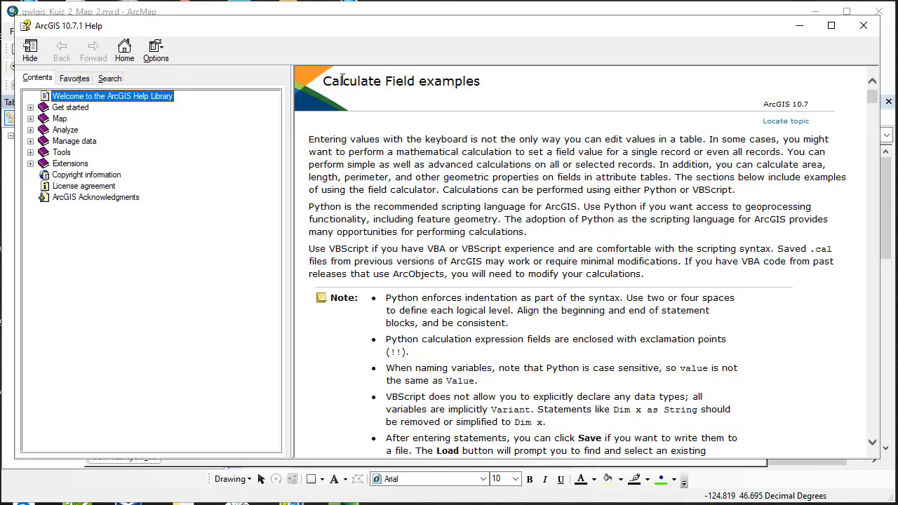
{"action": "scroll", "coordinate": [551, 294], "scroll_direction": "down", "scroll_amount": 5}
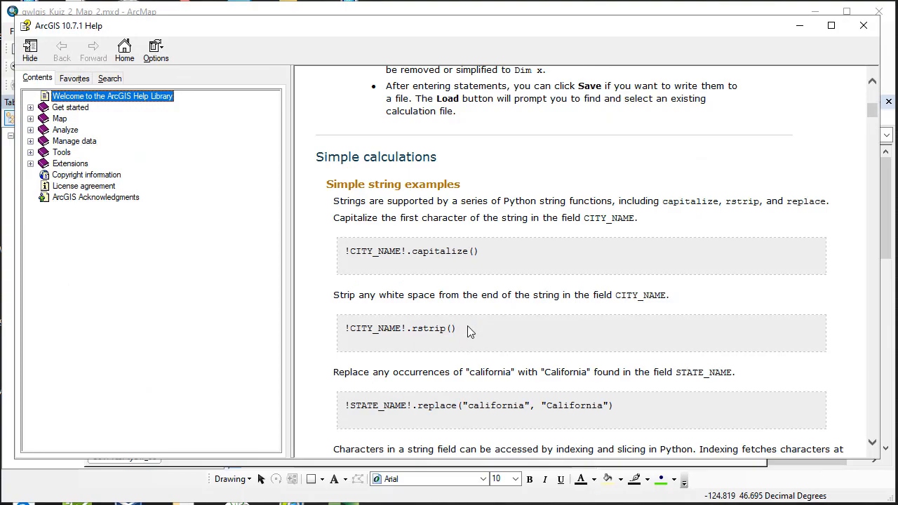
{"action": "scroll", "coordinate": [470, 331], "scroll_direction": "down", "scroll_amount": 15}
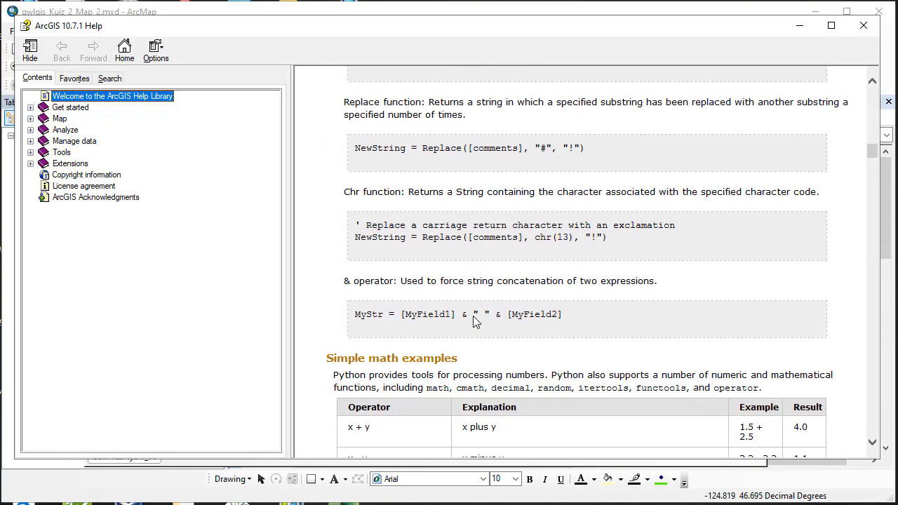
{"action": "scroll", "coordinate": [474, 320], "scroll_direction": "down", "scroll_amount": 20}
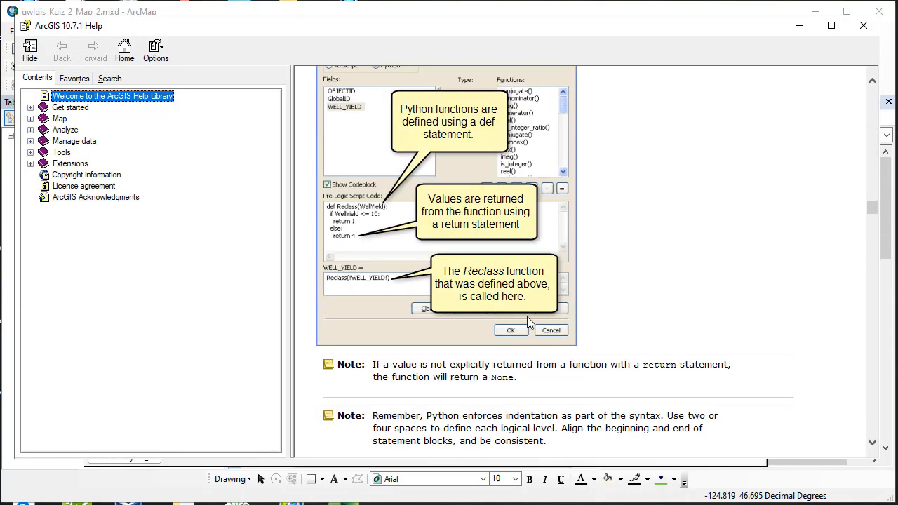
{"action": "scroll", "coordinate": [536, 333], "scroll_direction": "up", "scroll_amount": 5}
{"action": "left_click_drag", "start_coordinate": [874, 192], "coordinate": [873, 96]}
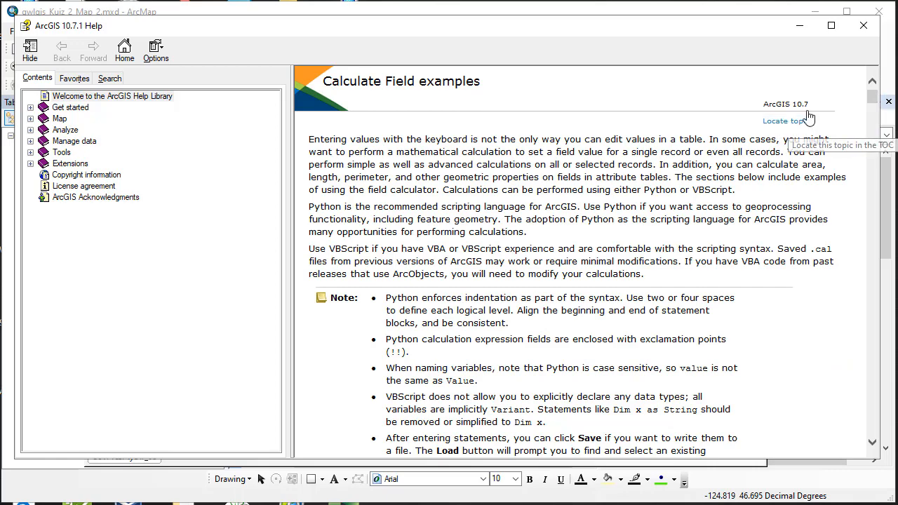
{"action": "left_click", "coordinate": [863, 26]}
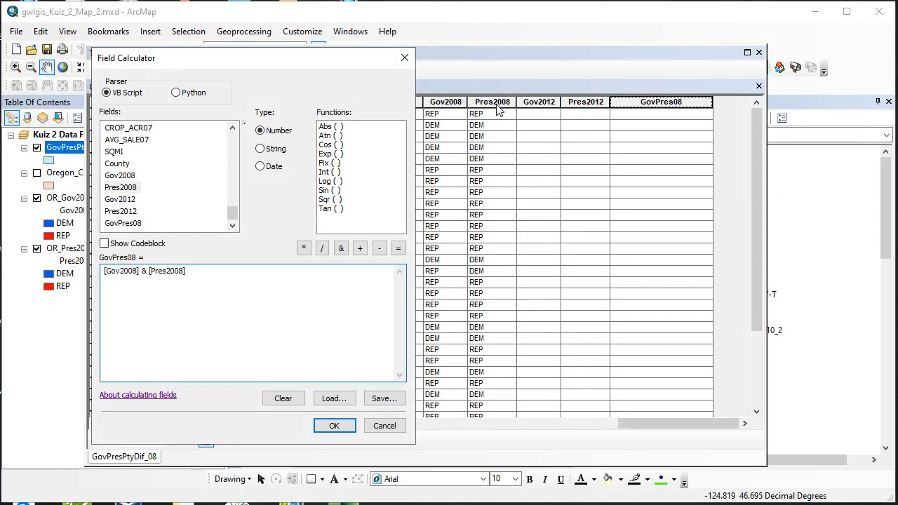
Step: Run the GovPres08 calculation, review the combined party values down to the last county, and close the attribute table
{"action": "left_click", "coordinate": [335, 426]}
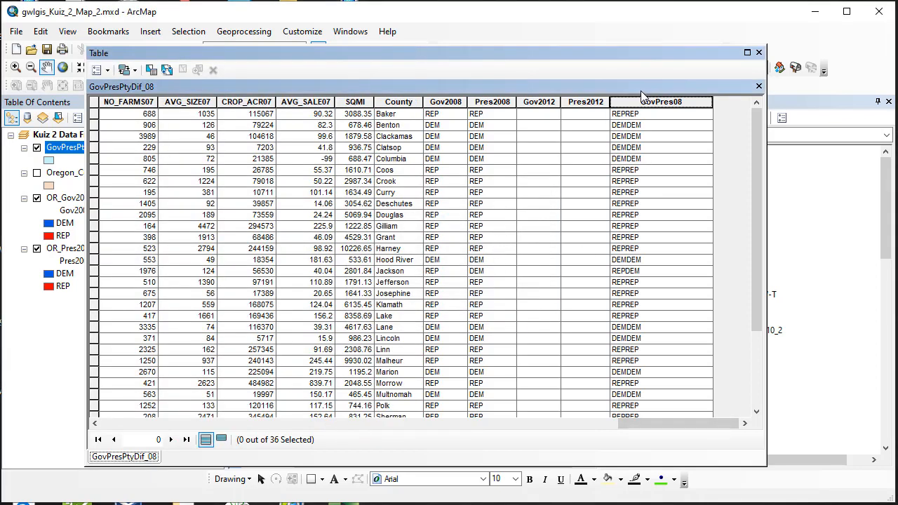
{"action": "scroll", "coordinate": [649, 324], "scroll_direction": "down", "scroll_amount": 1}
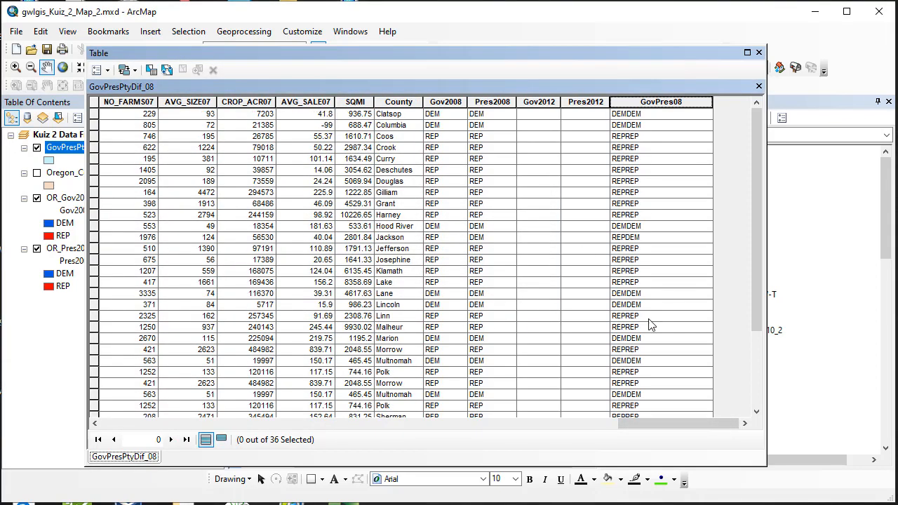
{"action": "scroll", "coordinate": [649, 324], "scroll_direction": "down", "scroll_amount": 2}
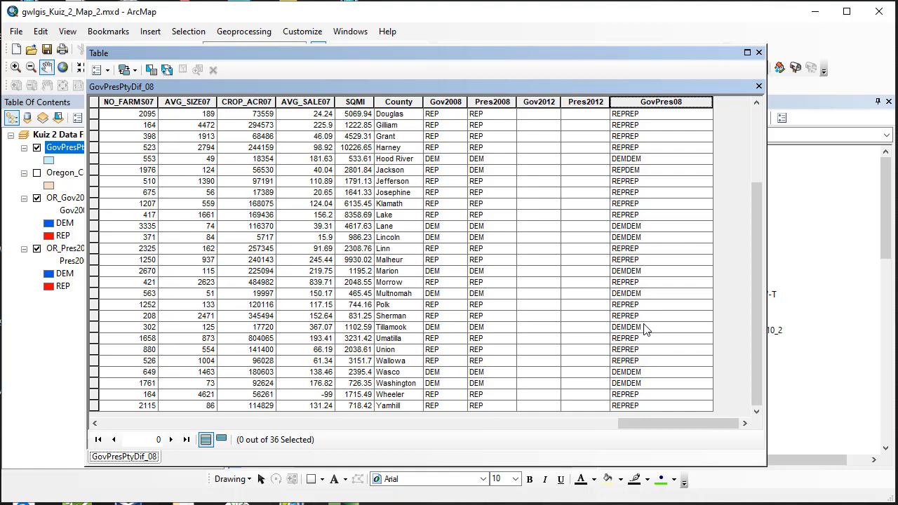
{"action": "left_click", "coordinate": [759, 52]}
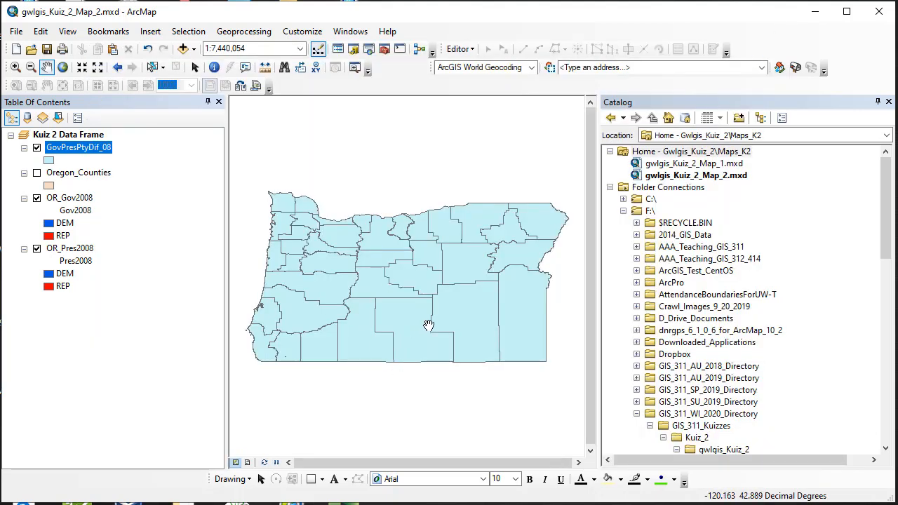
Step: Symbolize the GovPresPtyDif_08 layer by unique values of the GovPres08 field and add all its values
{"action": "right_click", "coordinate": [79, 153]}
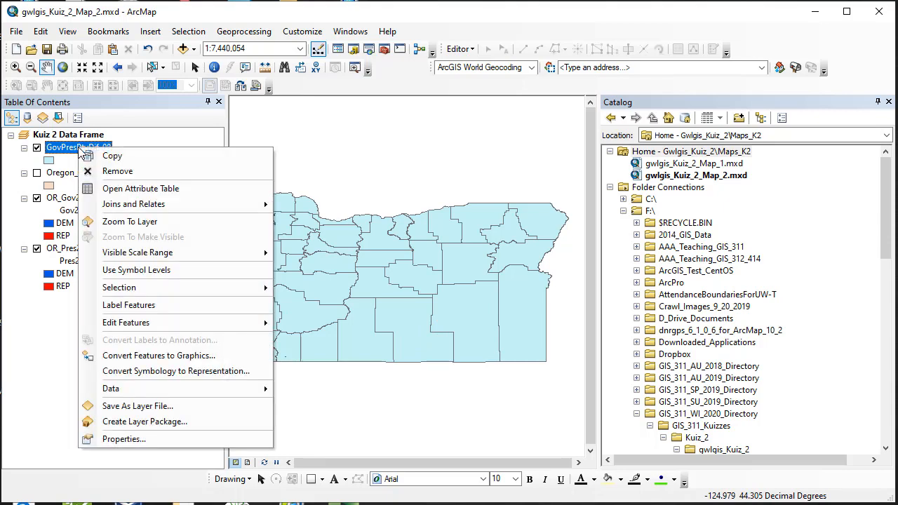
{"action": "left_click", "coordinate": [146, 442]}
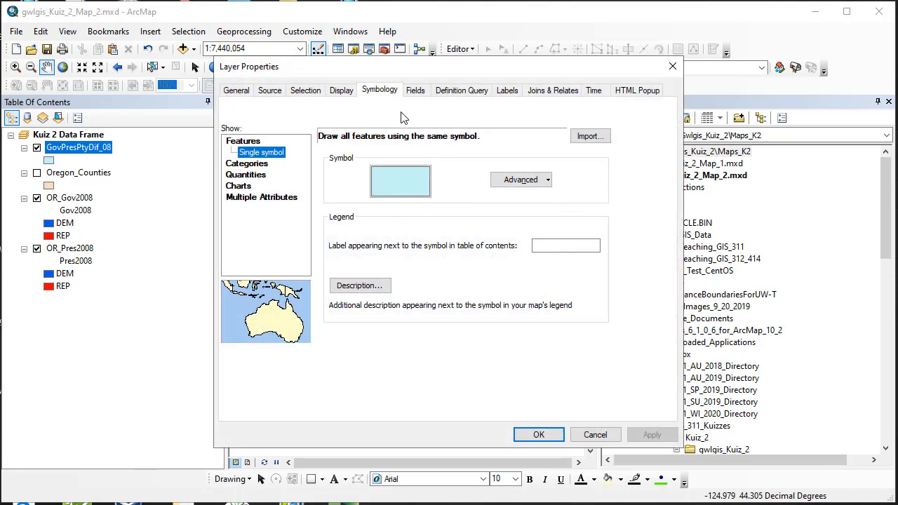
{"action": "left_click", "coordinate": [252, 162]}
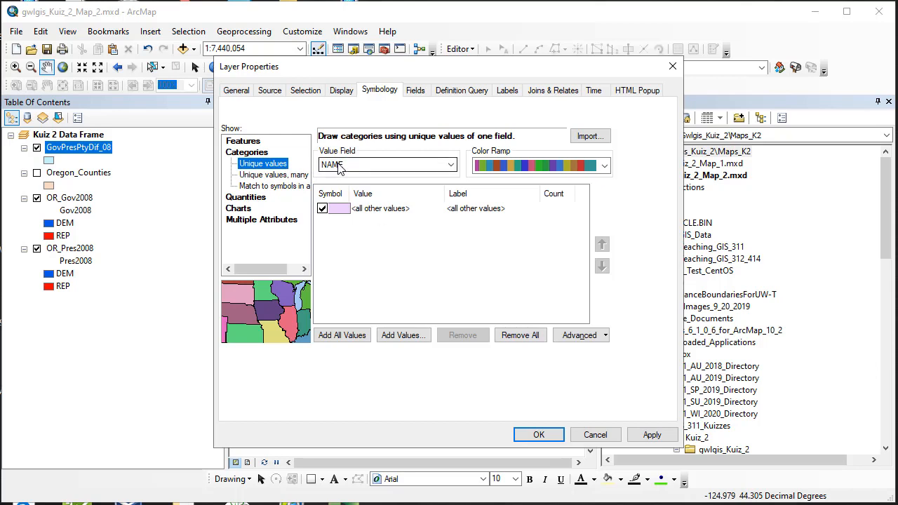
{"action": "left_click", "coordinate": [450, 164]}
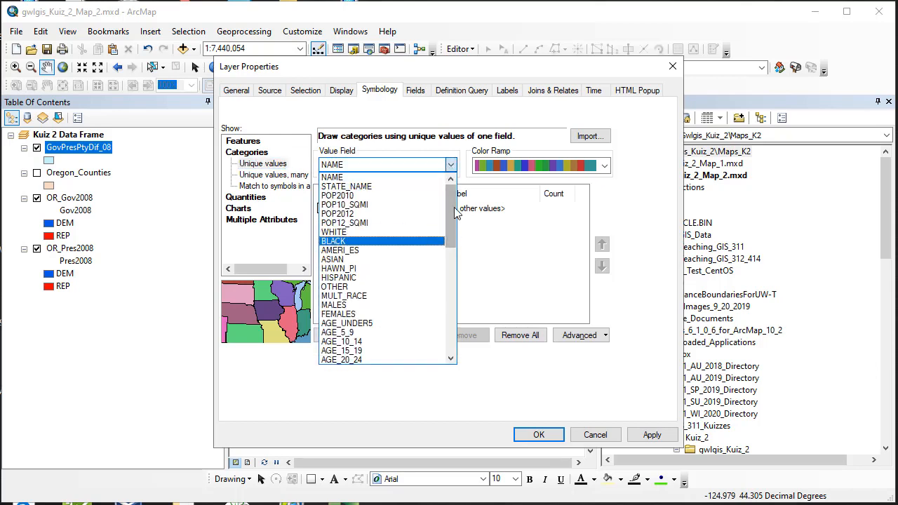
{"action": "left_click_drag", "start_coordinate": [455, 213], "coordinate": [450, 318]}
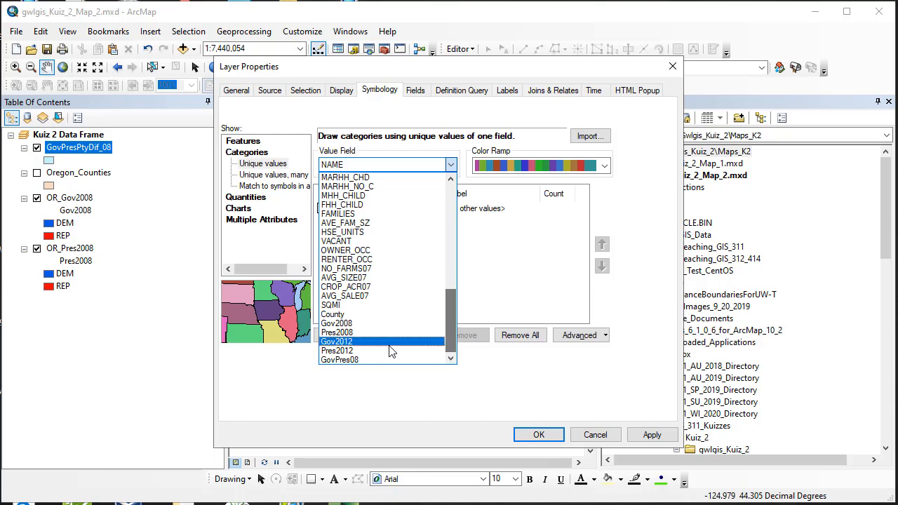
{"action": "left_click", "coordinate": [344, 360]}
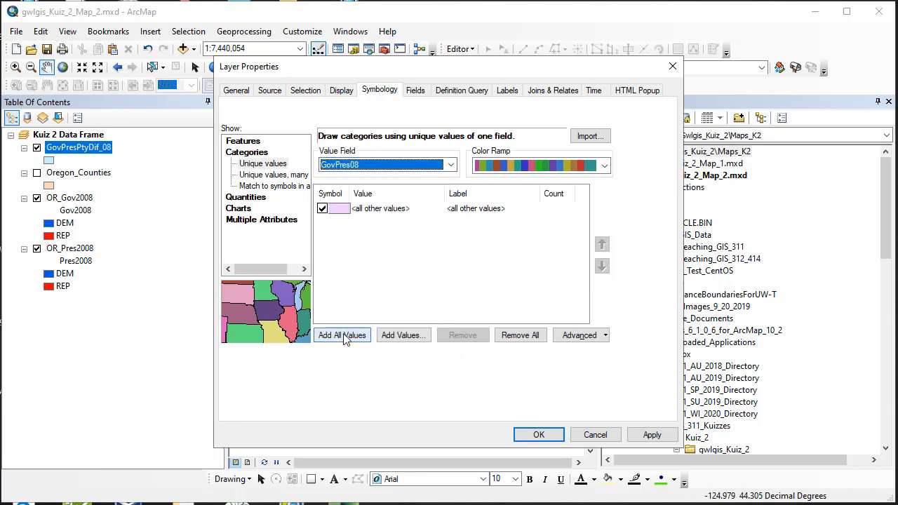
{"action": "left_click", "coordinate": [343, 336]}
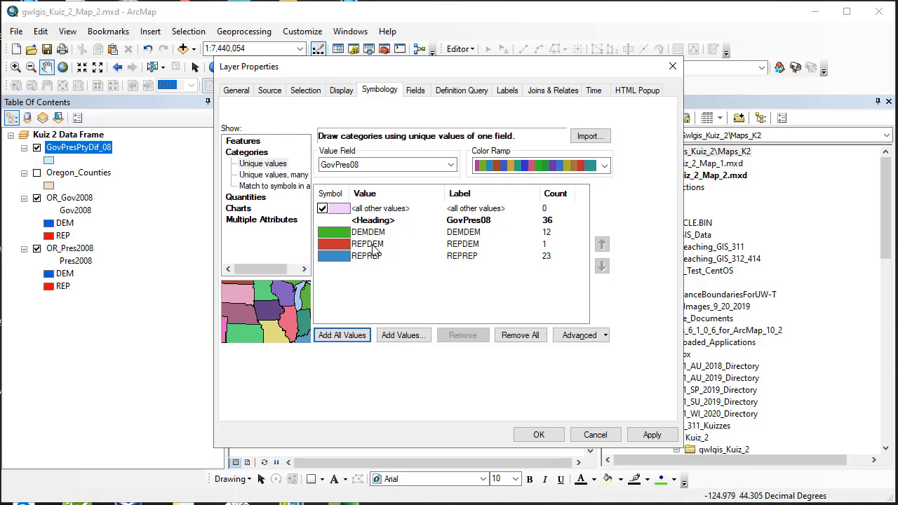
Step: Set the fill color of the REPREP category to bright red and of the DEMDEM category to bright blue
{"action": "double_click", "coordinate": [335, 257]}
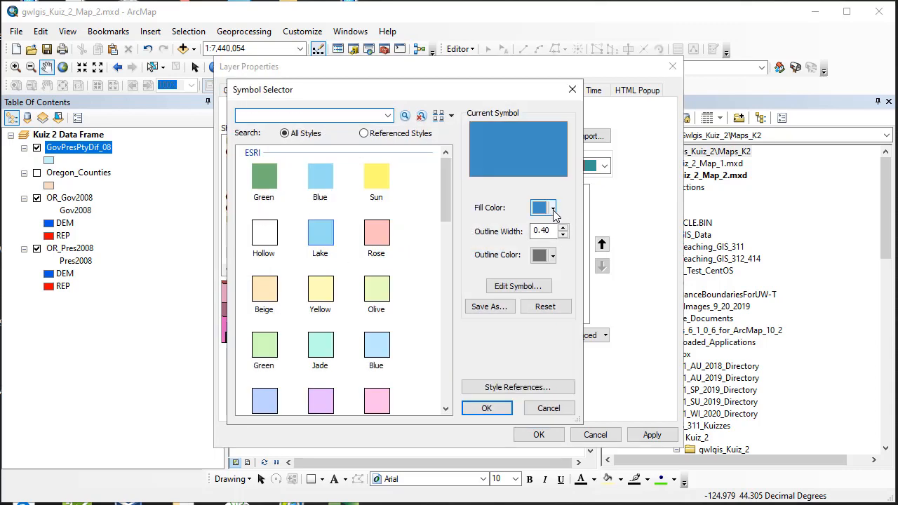
{"action": "left_click", "coordinate": [553, 208]}
{"action": "left_click", "coordinate": [548, 269]}
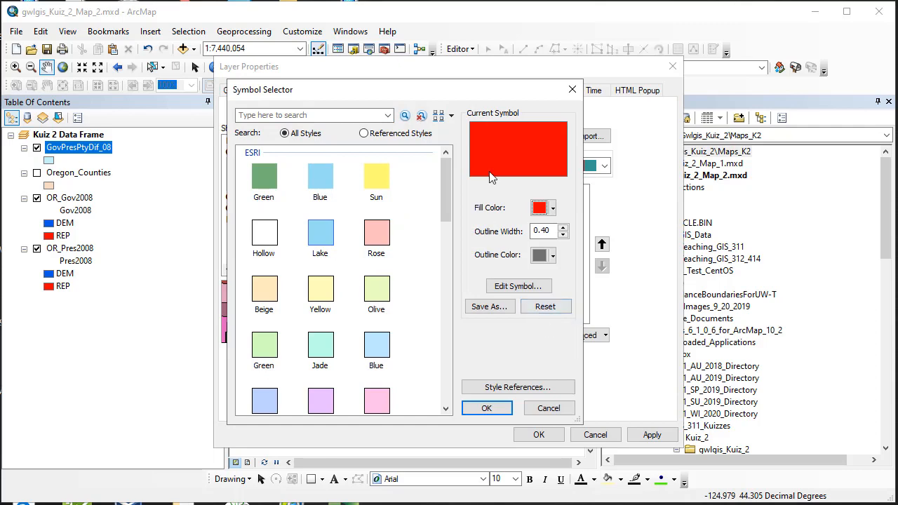
{"action": "left_click", "coordinate": [491, 408]}
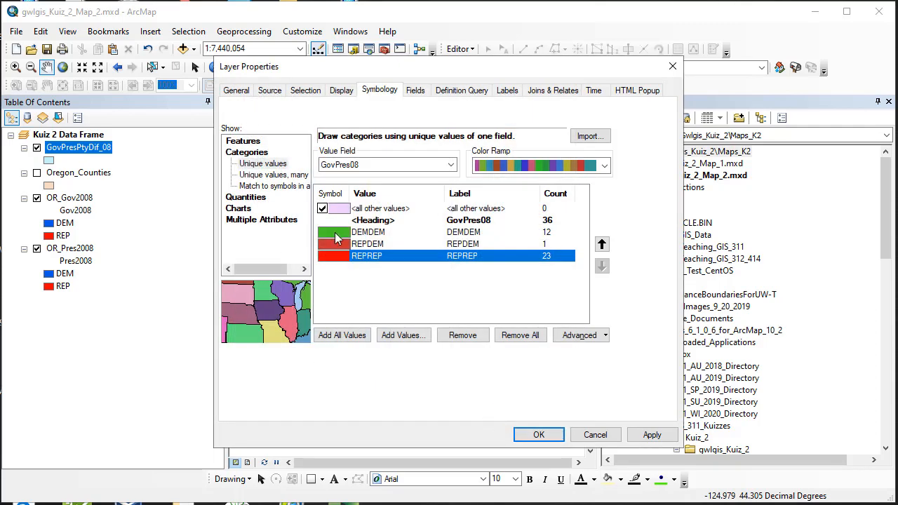
{"action": "double_click", "coordinate": [335, 237]}
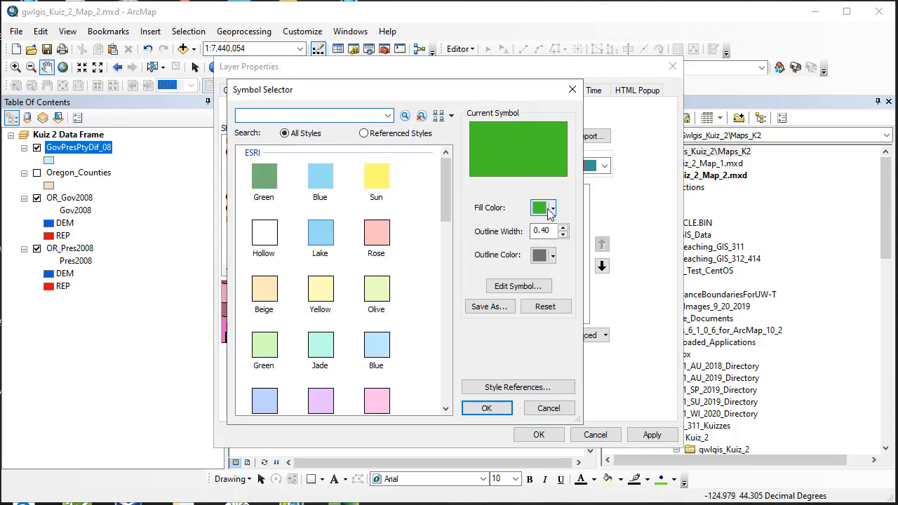
{"action": "left_click", "coordinate": [551, 209]}
{"action": "left_click", "coordinate": [651, 271]}
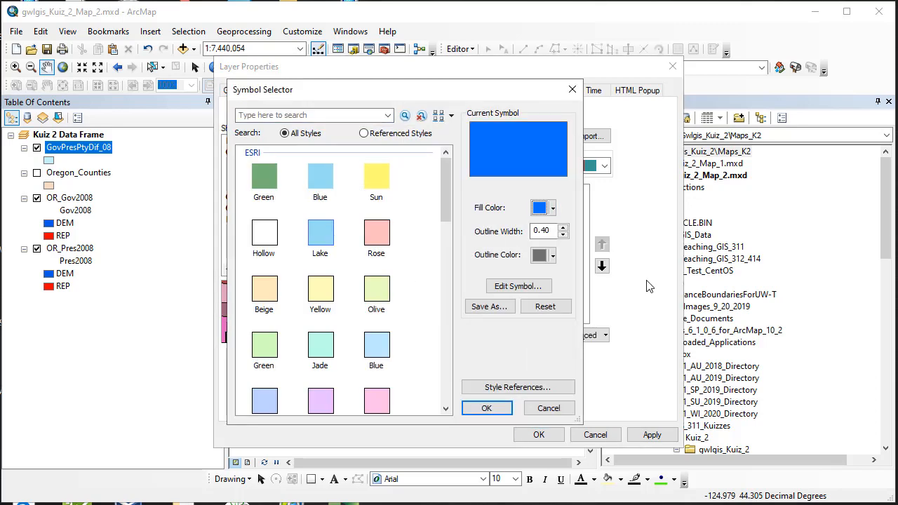
{"action": "left_click", "coordinate": [487, 409]}
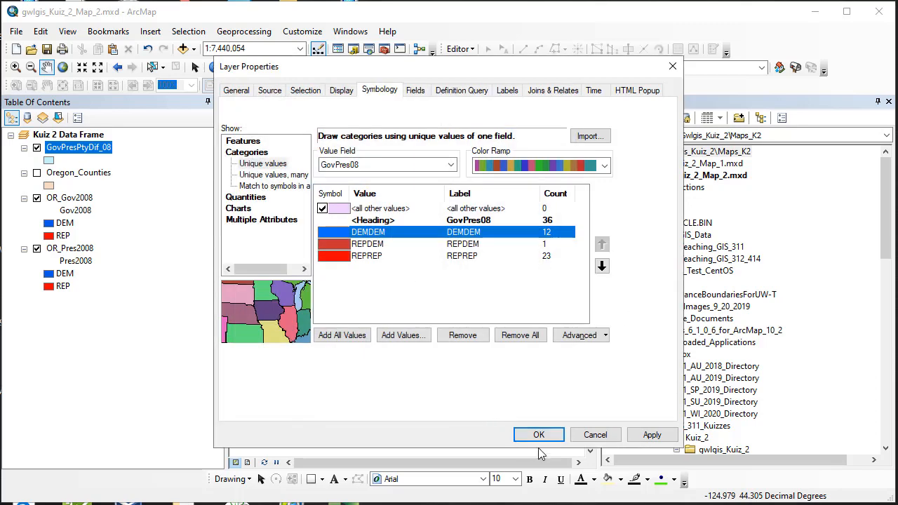
Step: Set the fill color of the REPDEM category to orange
{"action": "double_click", "coordinate": [342, 245]}
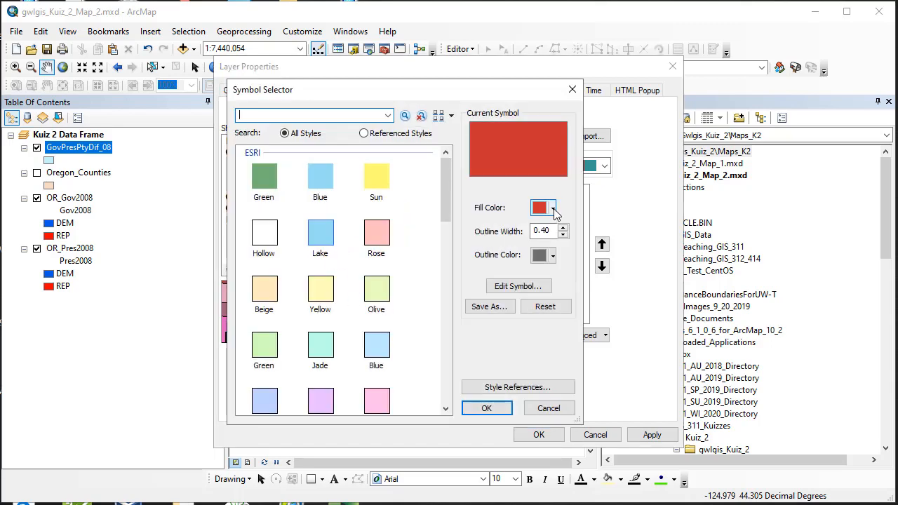
{"action": "left_click", "coordinate": [552, 207]}
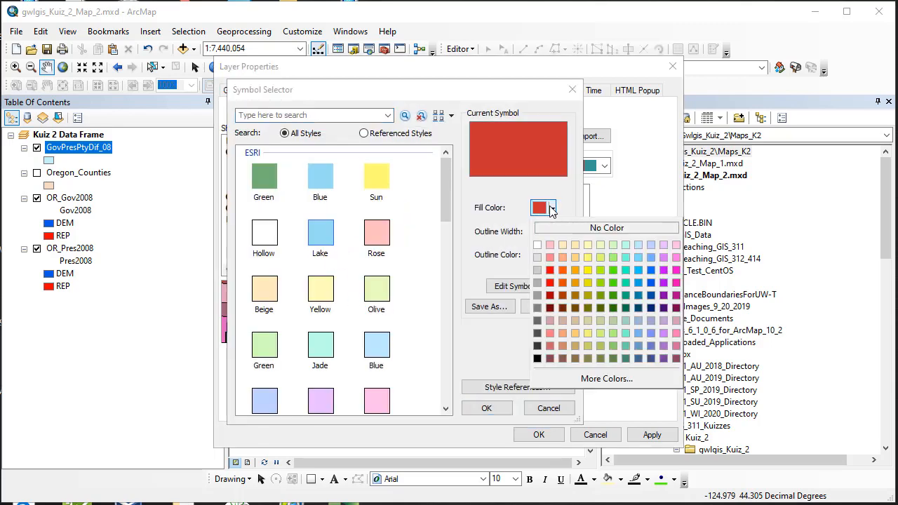
{"action": "left_click", "coordinate": [577, 285]}
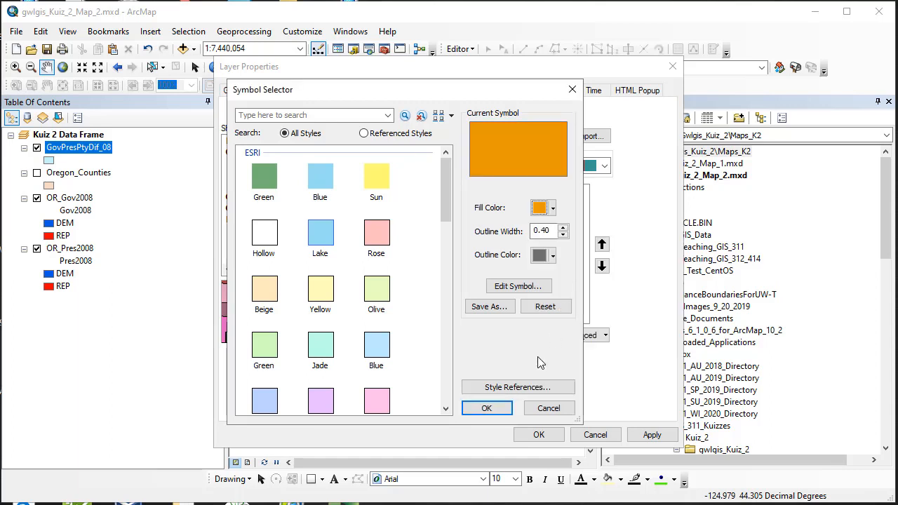
{"action": "left_click", "coordinate": [491, 412]}
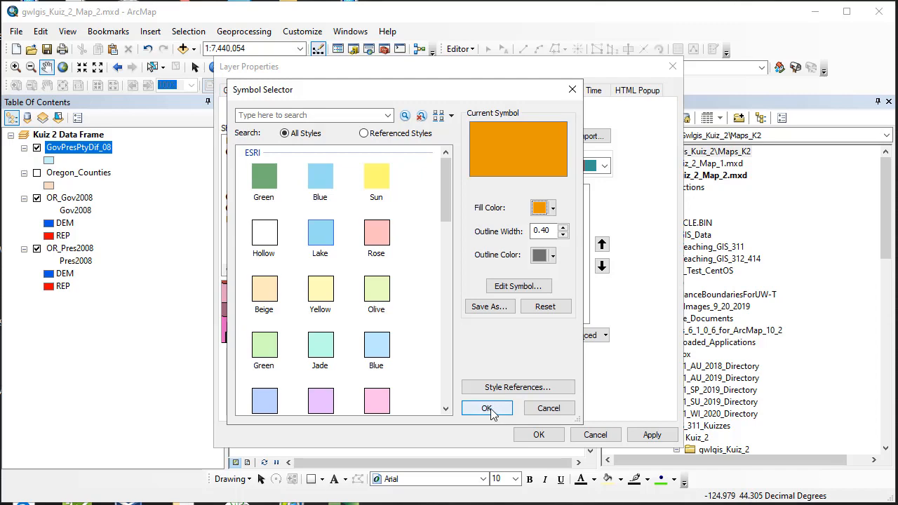
{"action": "left_click", "coordinate": [491, 413]}
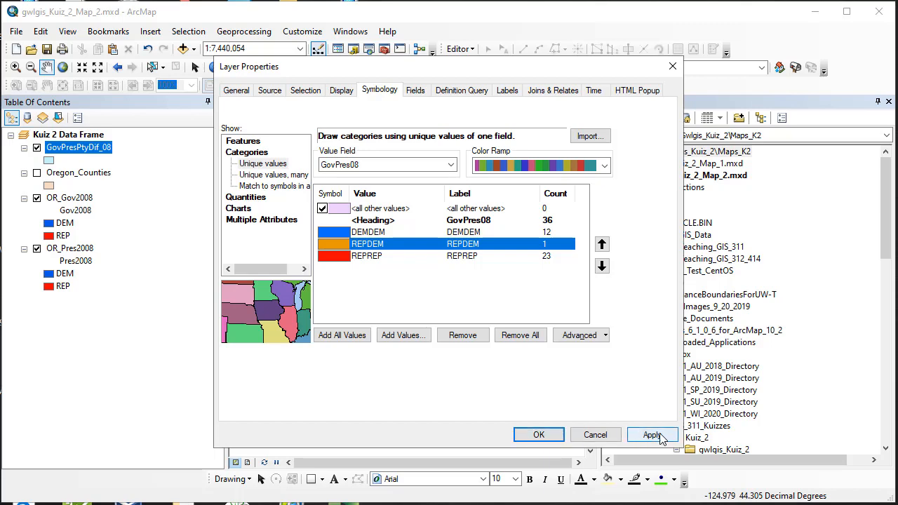
Step: Apply the new category symbology to the county map and close the layer properties
{"action": "left_click_drag", "start_coordinate": [475, 70], "coordinate": [677, 63]}
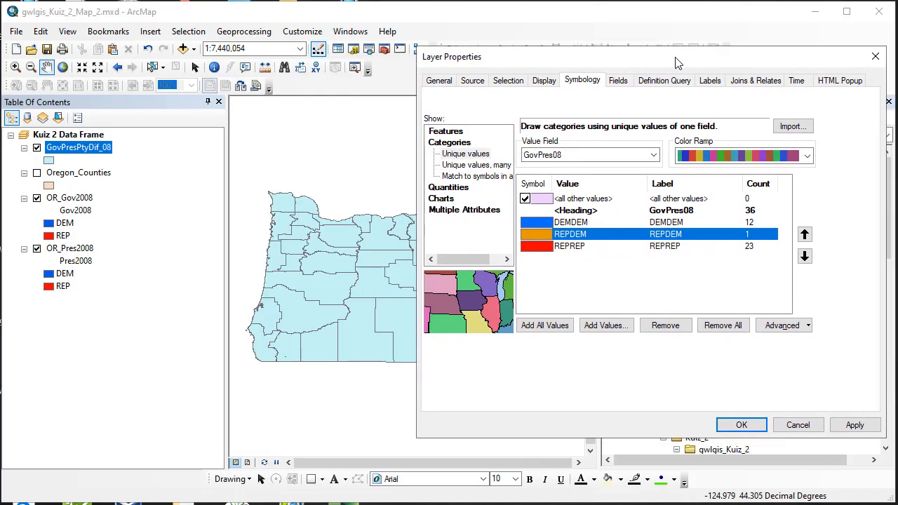
{"action": "left_click", "coordinate": [853, 425]}
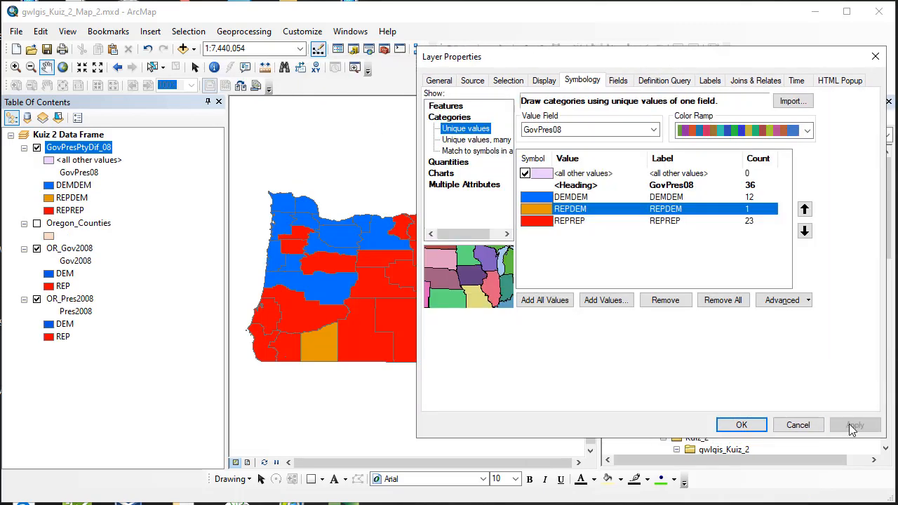
{"action": "left_click_drag", "start_coordinate": [789, 61], "coordinate": [681, 56]}
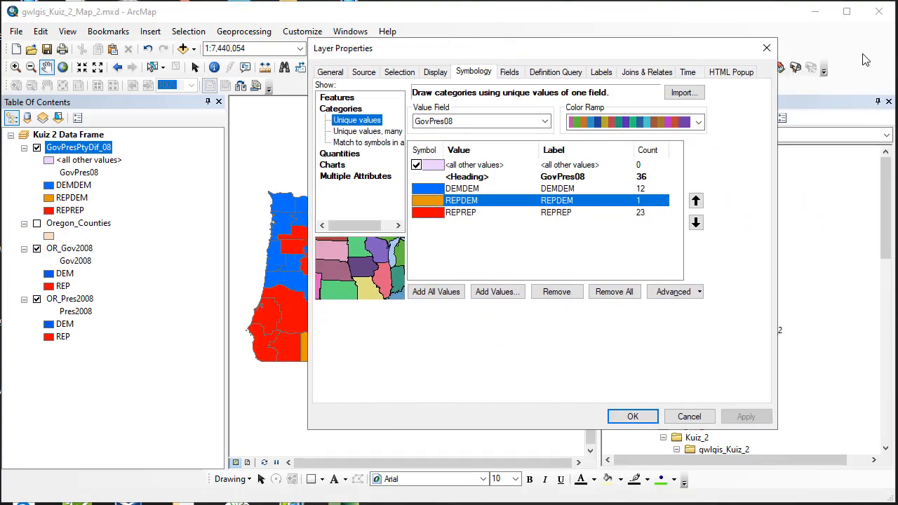
{"action": "left_click", "coordinate": [767, 49]}
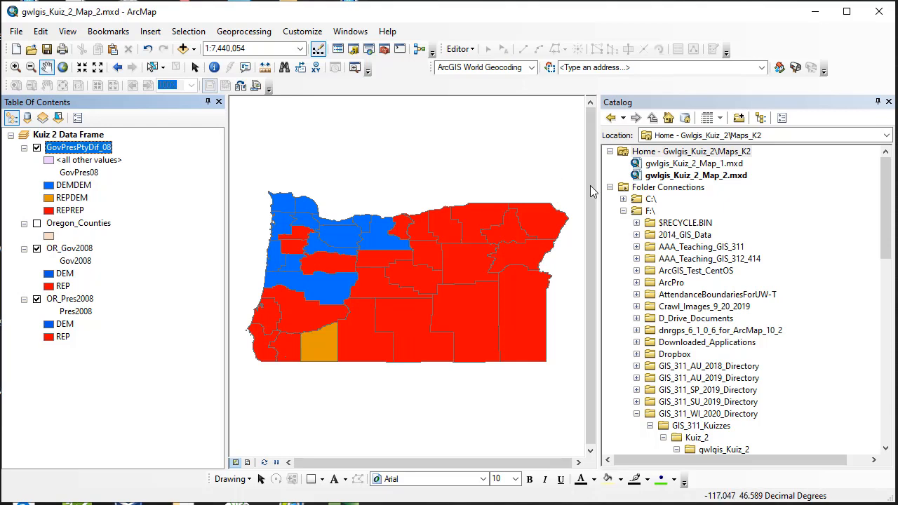
Step: Save the map document as AAA_gwlgis_Kuiz_2_Map_Final.mxd in Maps_K2 and list that folder's contents in the Catalog
{"action": "left_click", "coordinate": [16, 33]}
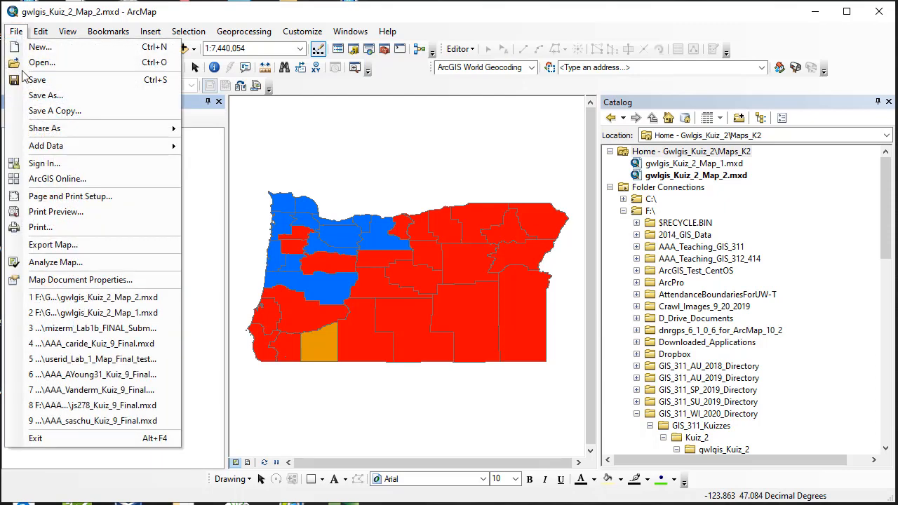
{"action": "left_click", "coordinate": [46, 100]}
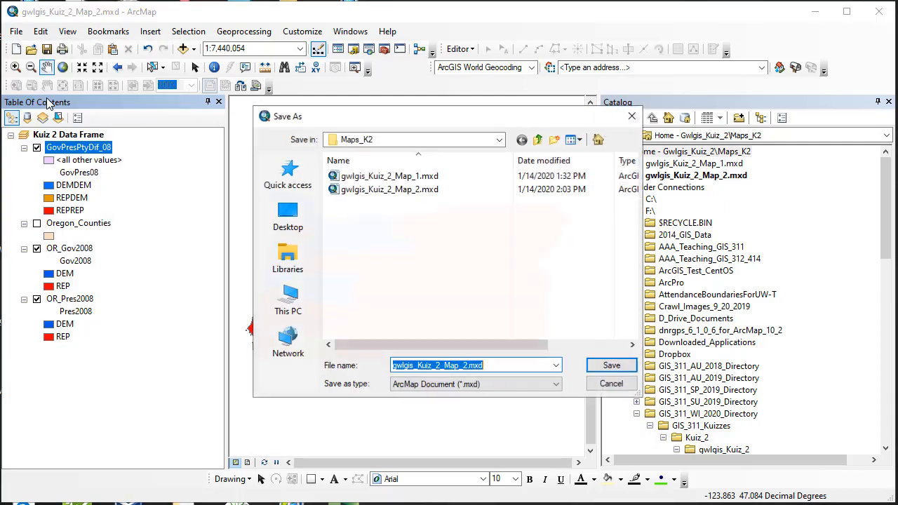
{"action": "left_click", "coordinate": [395, 365]}
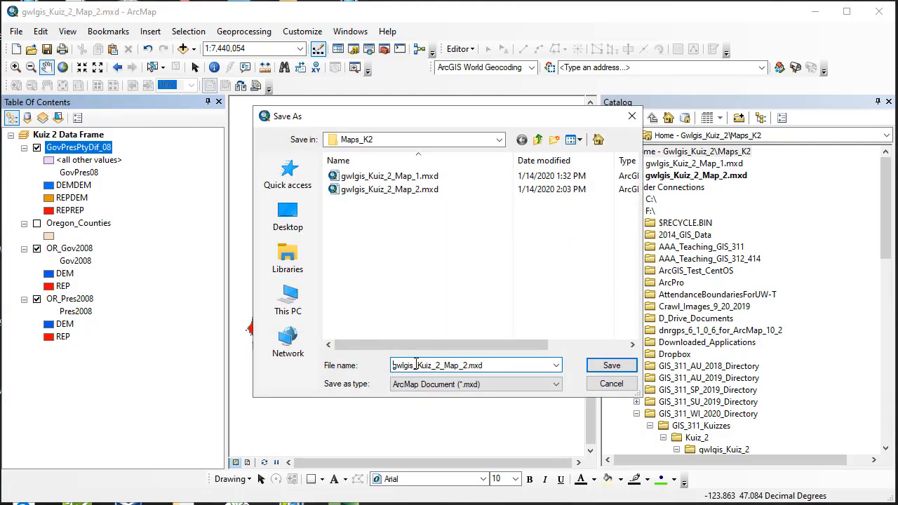
{"action": "type", "text": "AAA"}
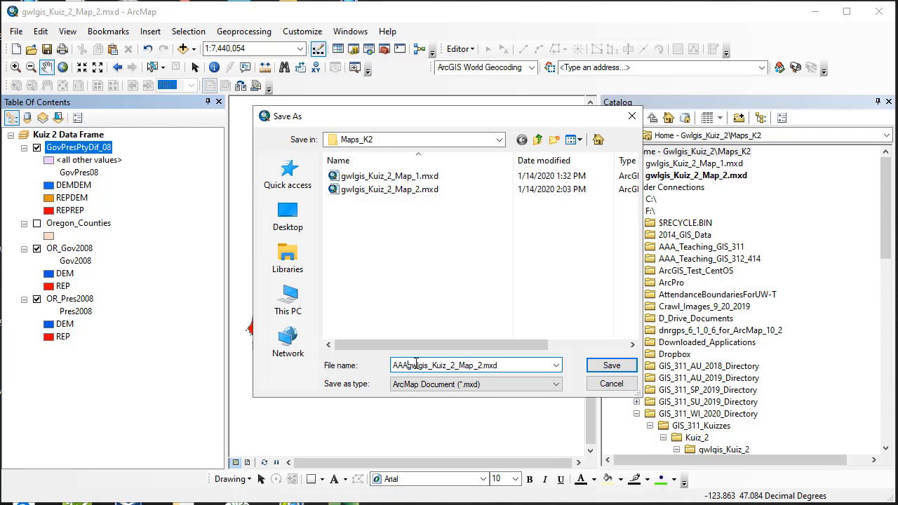
{"action": "type", "text": "_"}
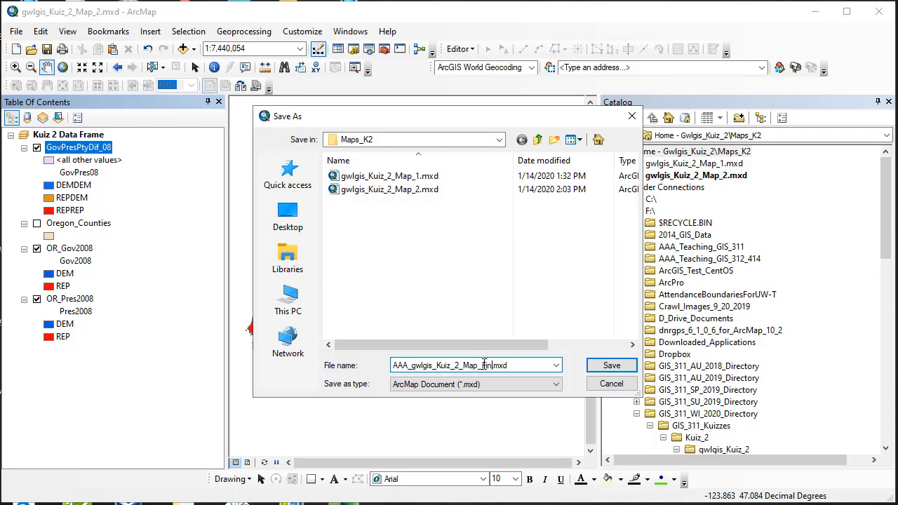
{"action": "left_click", "coordinate": [621, 368]}
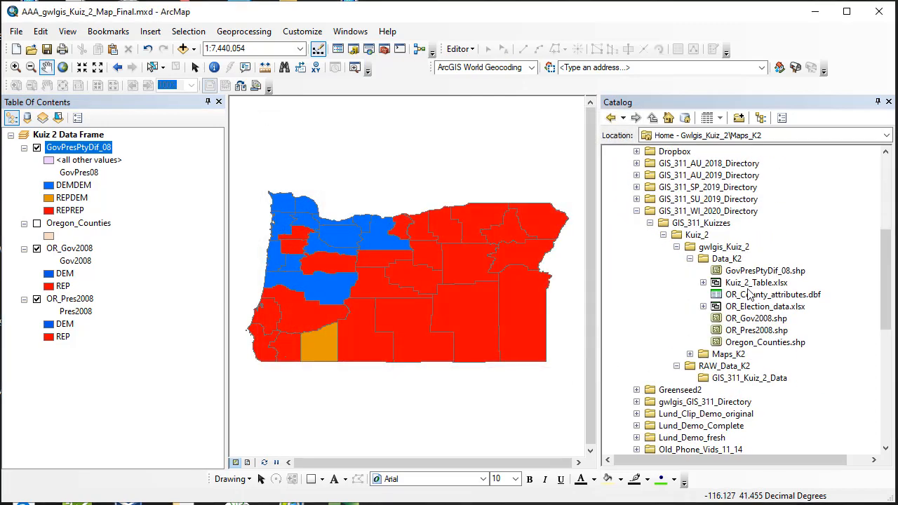
{"action": "left_click", "coordinate": [689, 354]}
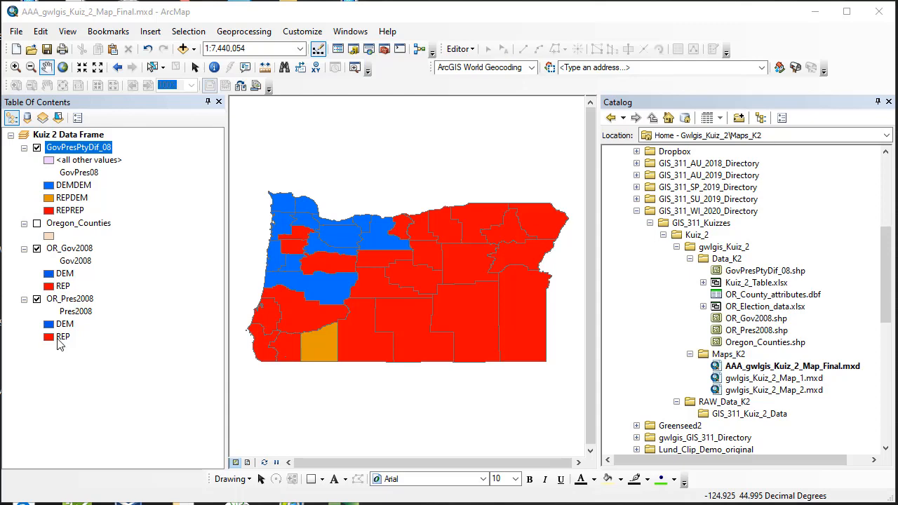
Step: Exclude the <all other values> category from the GovPresPtyDif_08 symbology and apply the change
{"action": "right_click", "coordinate": [84, 146]}
{"action": "left_click", "coordinate": [193, 435]}
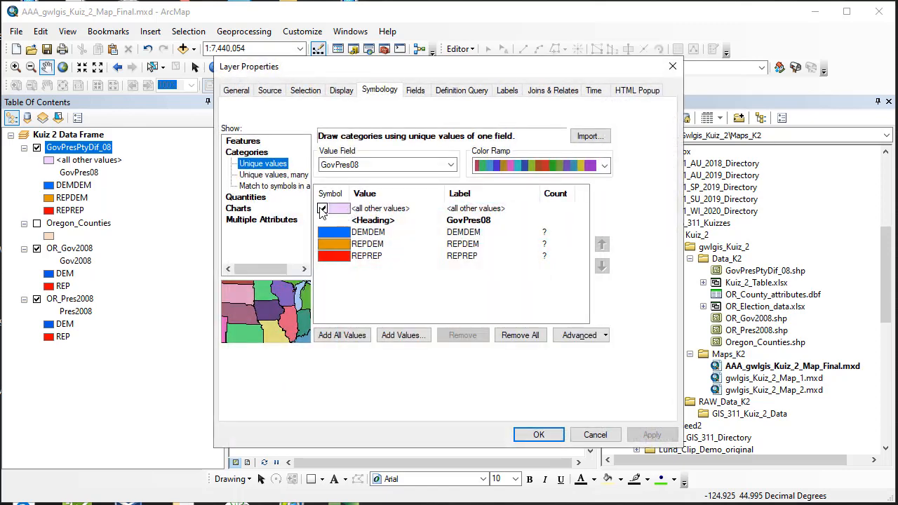
{"action": "left_click", "coordinate": [322, 209]}
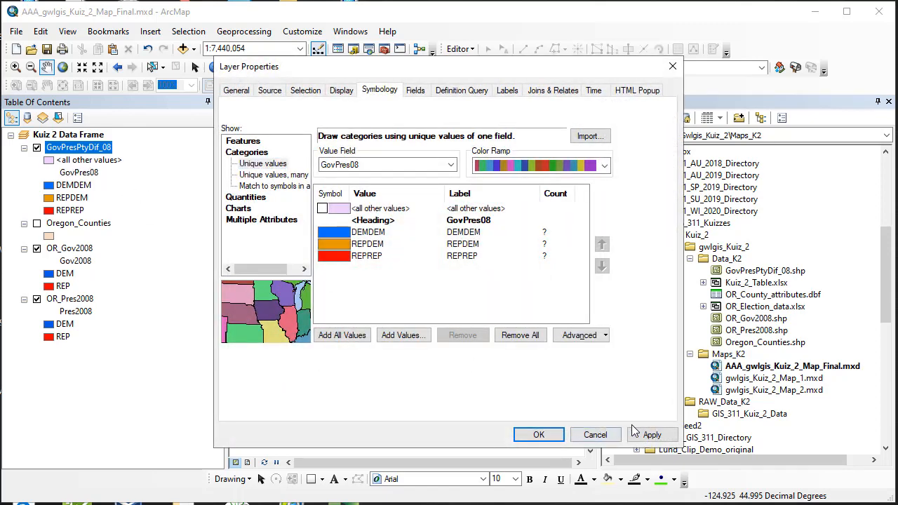
{"action": "left_click", "coordinate": [651, 435]}
{"action": "left_click", "coordinate": [538, 435]}
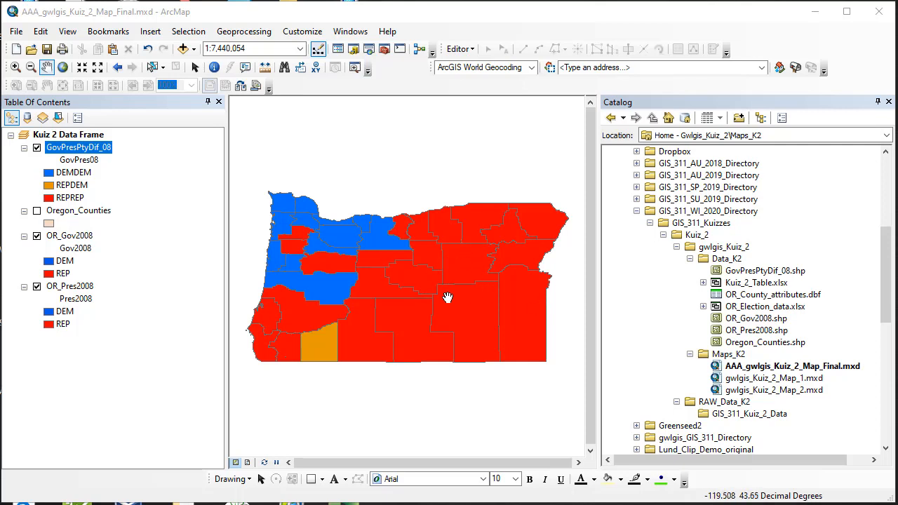
Step: Close ArcMap, saving the changes to the final map, and switch to the RAW_Data_K2 folder in File Explorer
{"action": "left_click", "coordinate": [878, 13]}
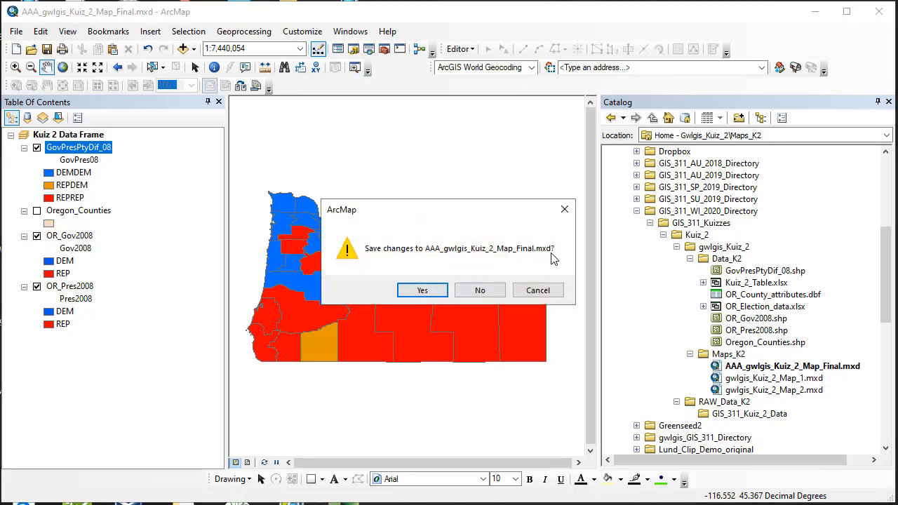
{"action": "left_click", "coordinate": [424, 290]}
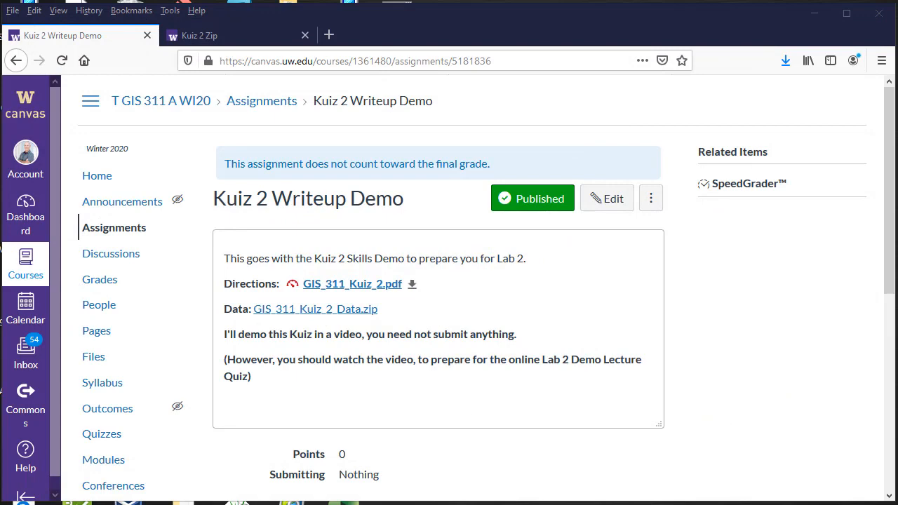
{"action": "left_click", "coordinate": [245, 503]}
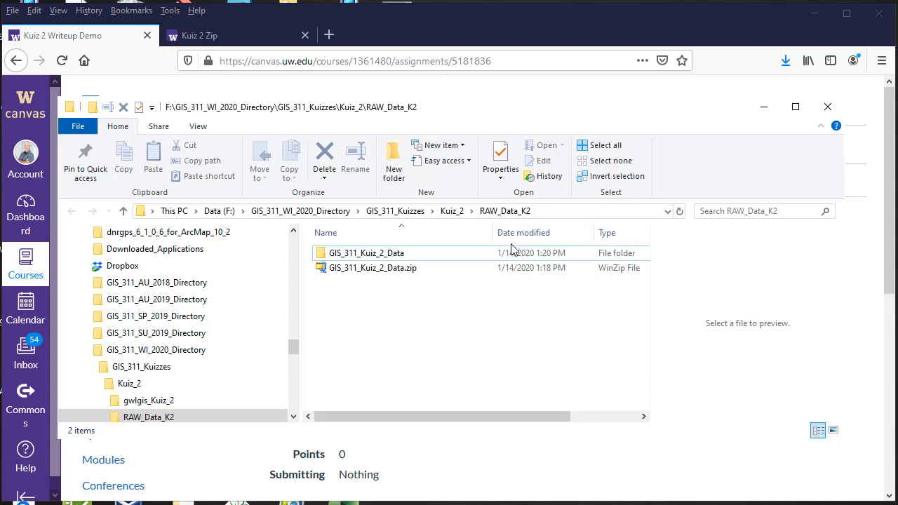
Step: Go up to the Kuiz_2 folder, look at its parent GIS_311_Kuizzes, and return to Kuiz_2
{"action": "left_click", "coordinate": [451, 211]}
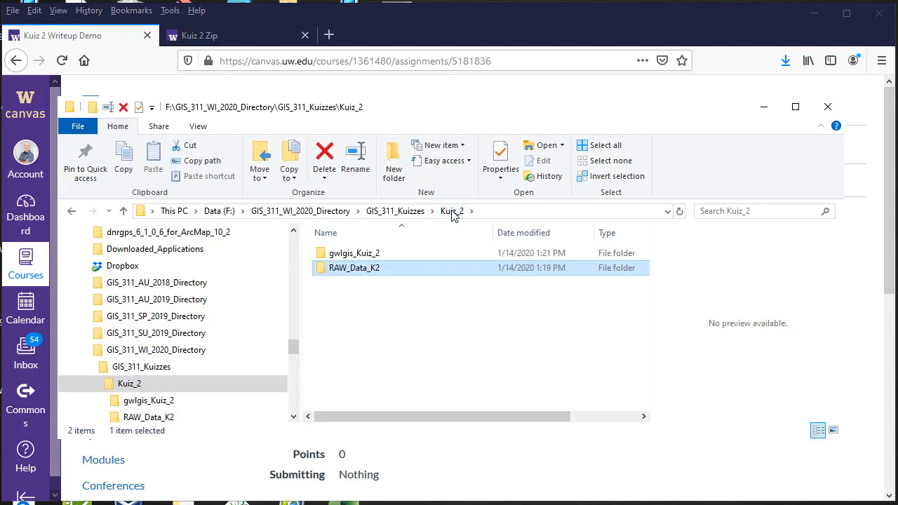
{"action": "left_click", "coordinate": [361, 257]}
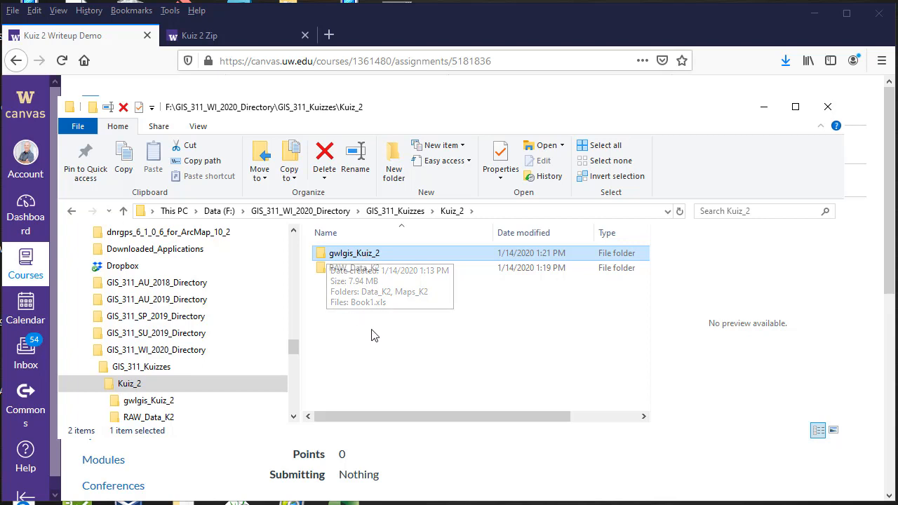
{"action": "left_click", "coordinate": [391, 211]}
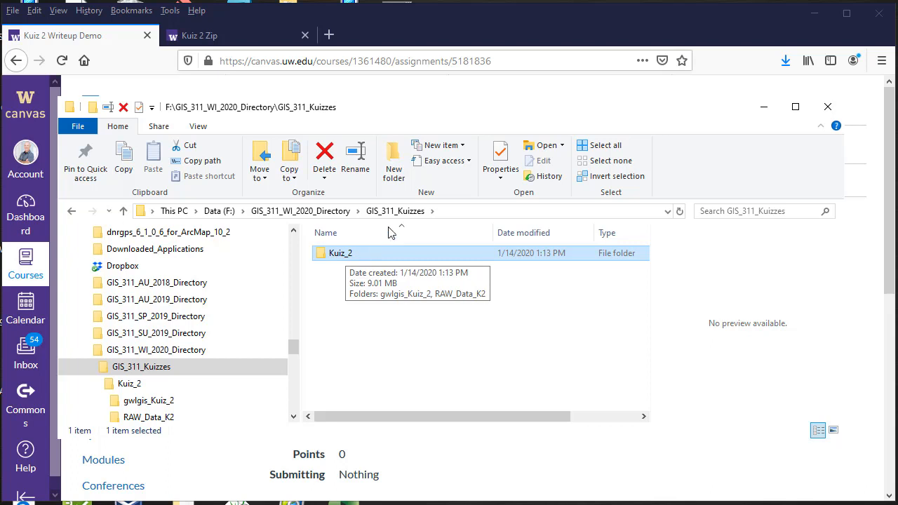
{"action": "double_click", "coordinate": [342, 253]}
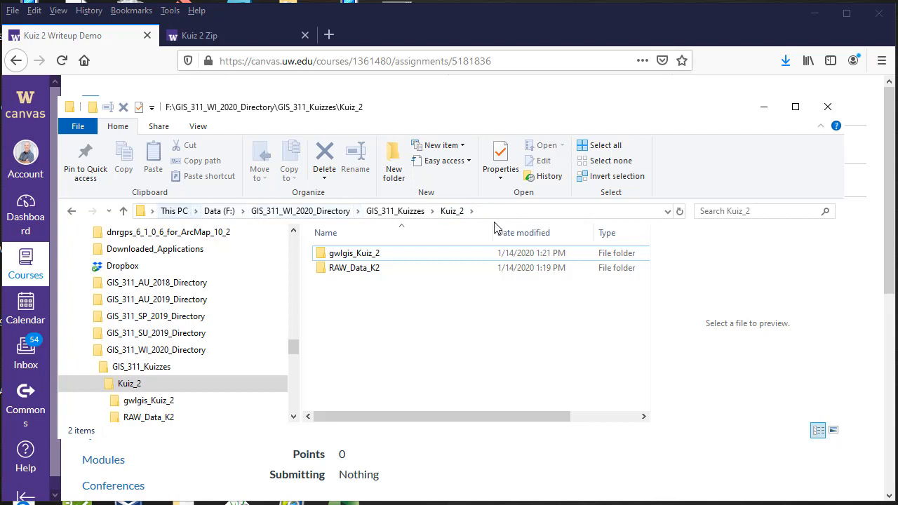
{"action": "left_click", "coordinate": [356, 257]}
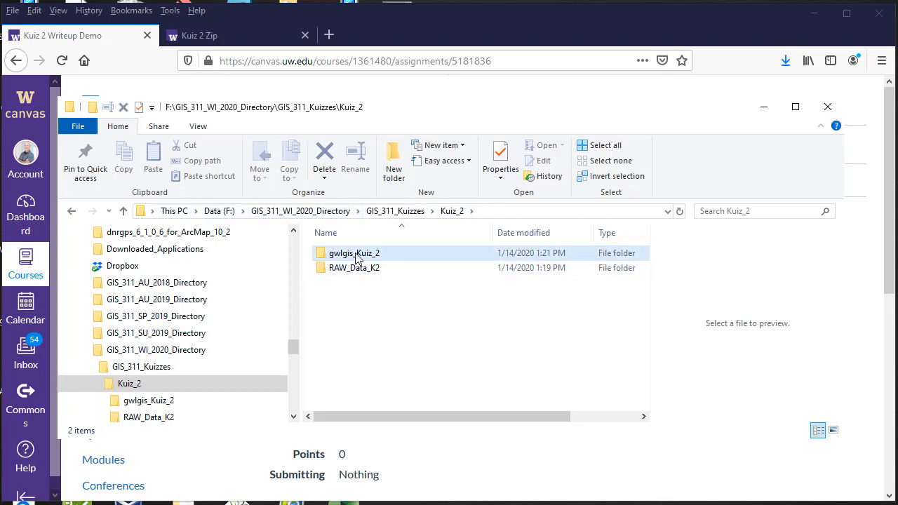
{"action": "right_click", "coordinate": [356, 257]}
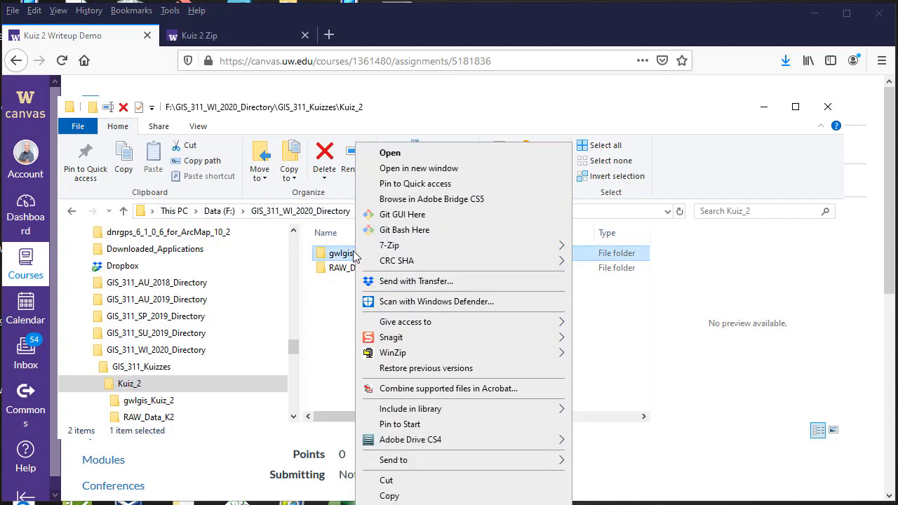
{"action": "mouse_move", "coordinate": [400, 247]}
{"action": "left_click", "coordinate": [791, 55]}
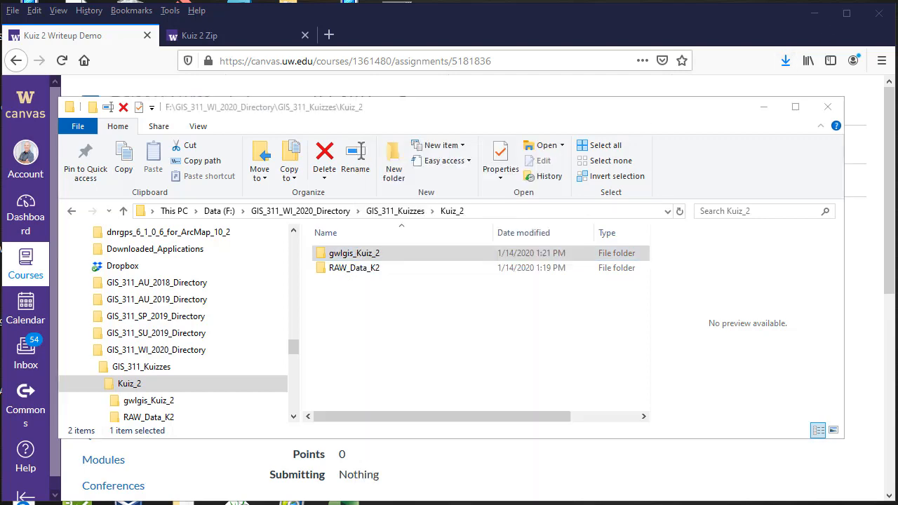
Step: Compress the gwlgis_Kuiz_2 folder into a zip file in Kuiz_2, keeping the default name gwlgis_Kuiz_2.zip
{"action": "right_click", "coordinate": [367, 259]}
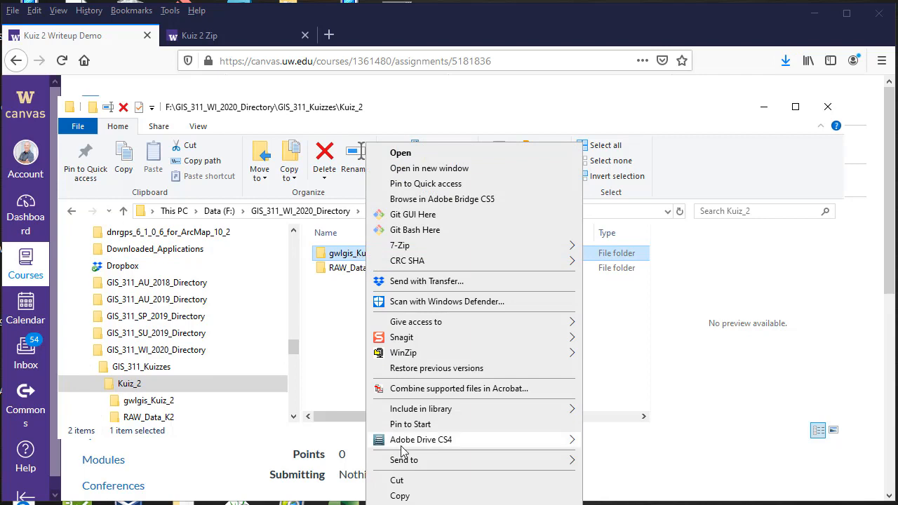
{"action": "mouse_move", "coordinate": [431, 463]}
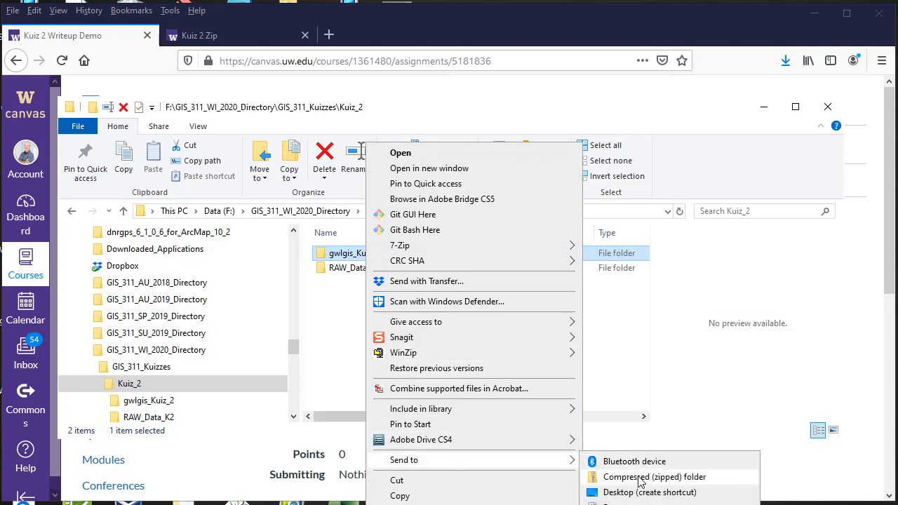
{"action": "left_click", "coordinate": [640, 481]}
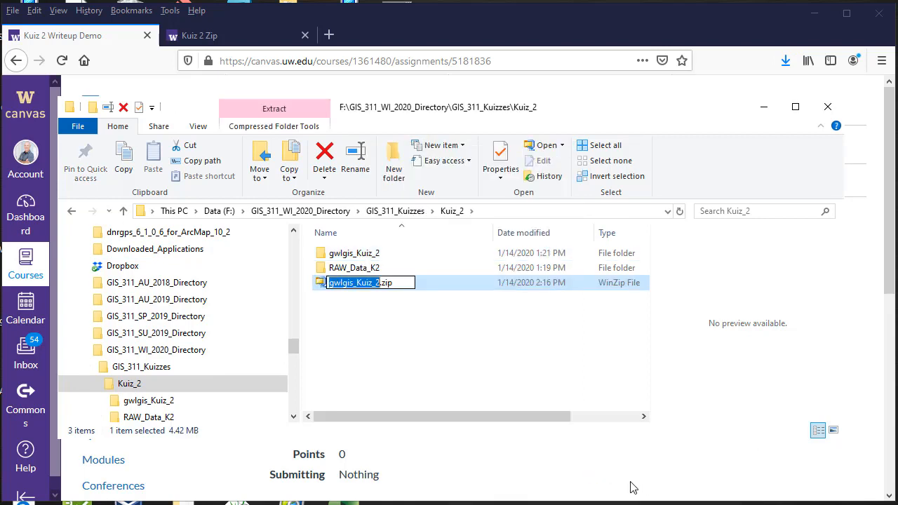
{"action": "left_click", "coordinate": [366, 310]}
{"action": "left_click", "coordinate": [368, 284]}
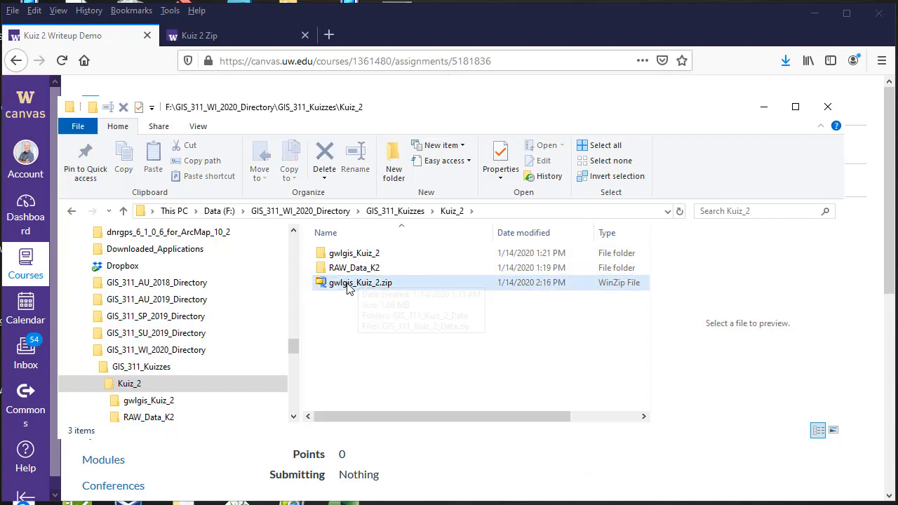
{"action": "mouse_move", "coordinate": [362, 286]}
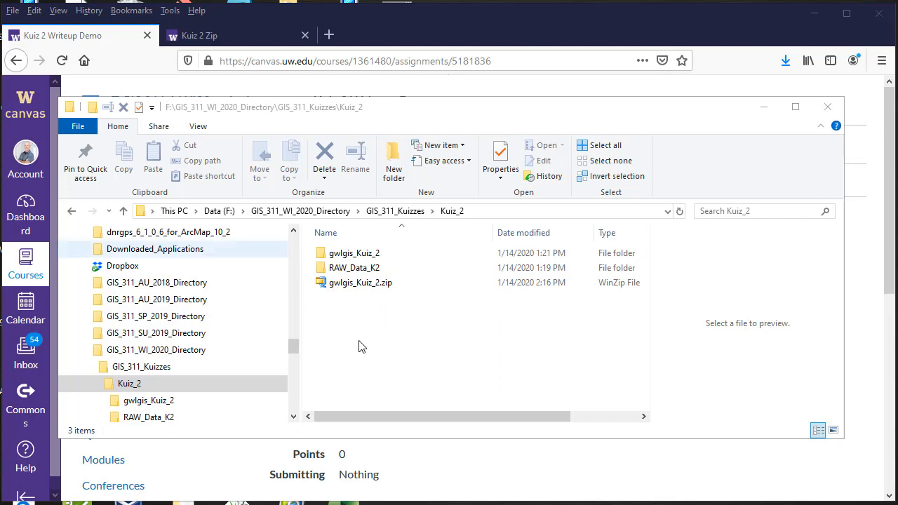
Step: Minimize File Explorer and switch to the Kuiz 2 Zip assignment page in the browser
{"action": "left_click", "coordinate": [765, 113]}
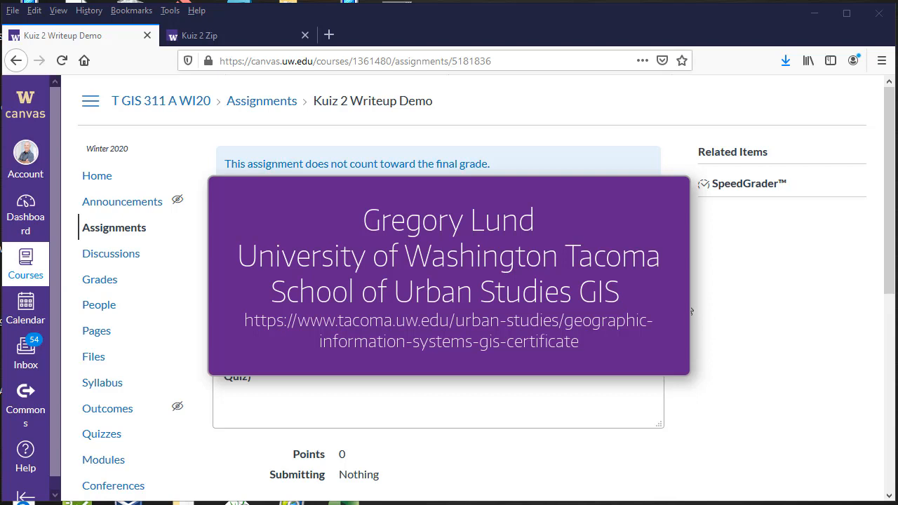
{"action": "left_click", "coordinate": [226, 41]}
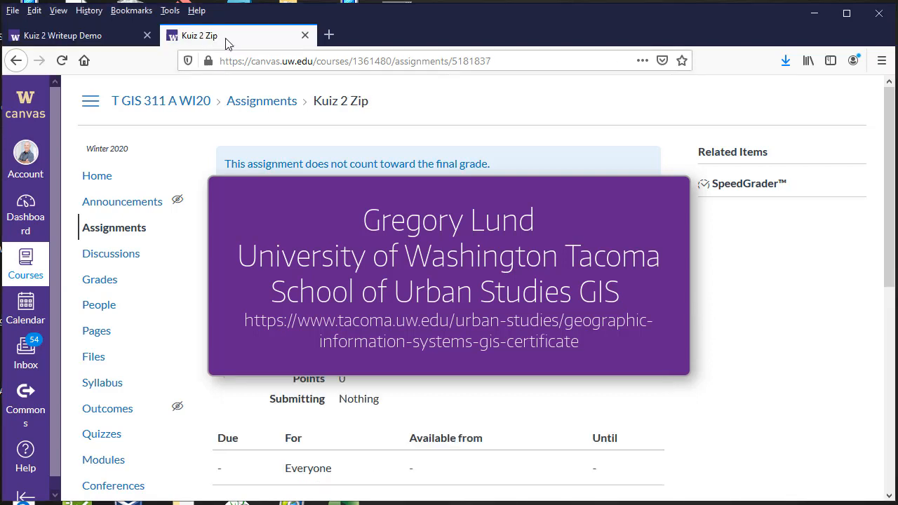